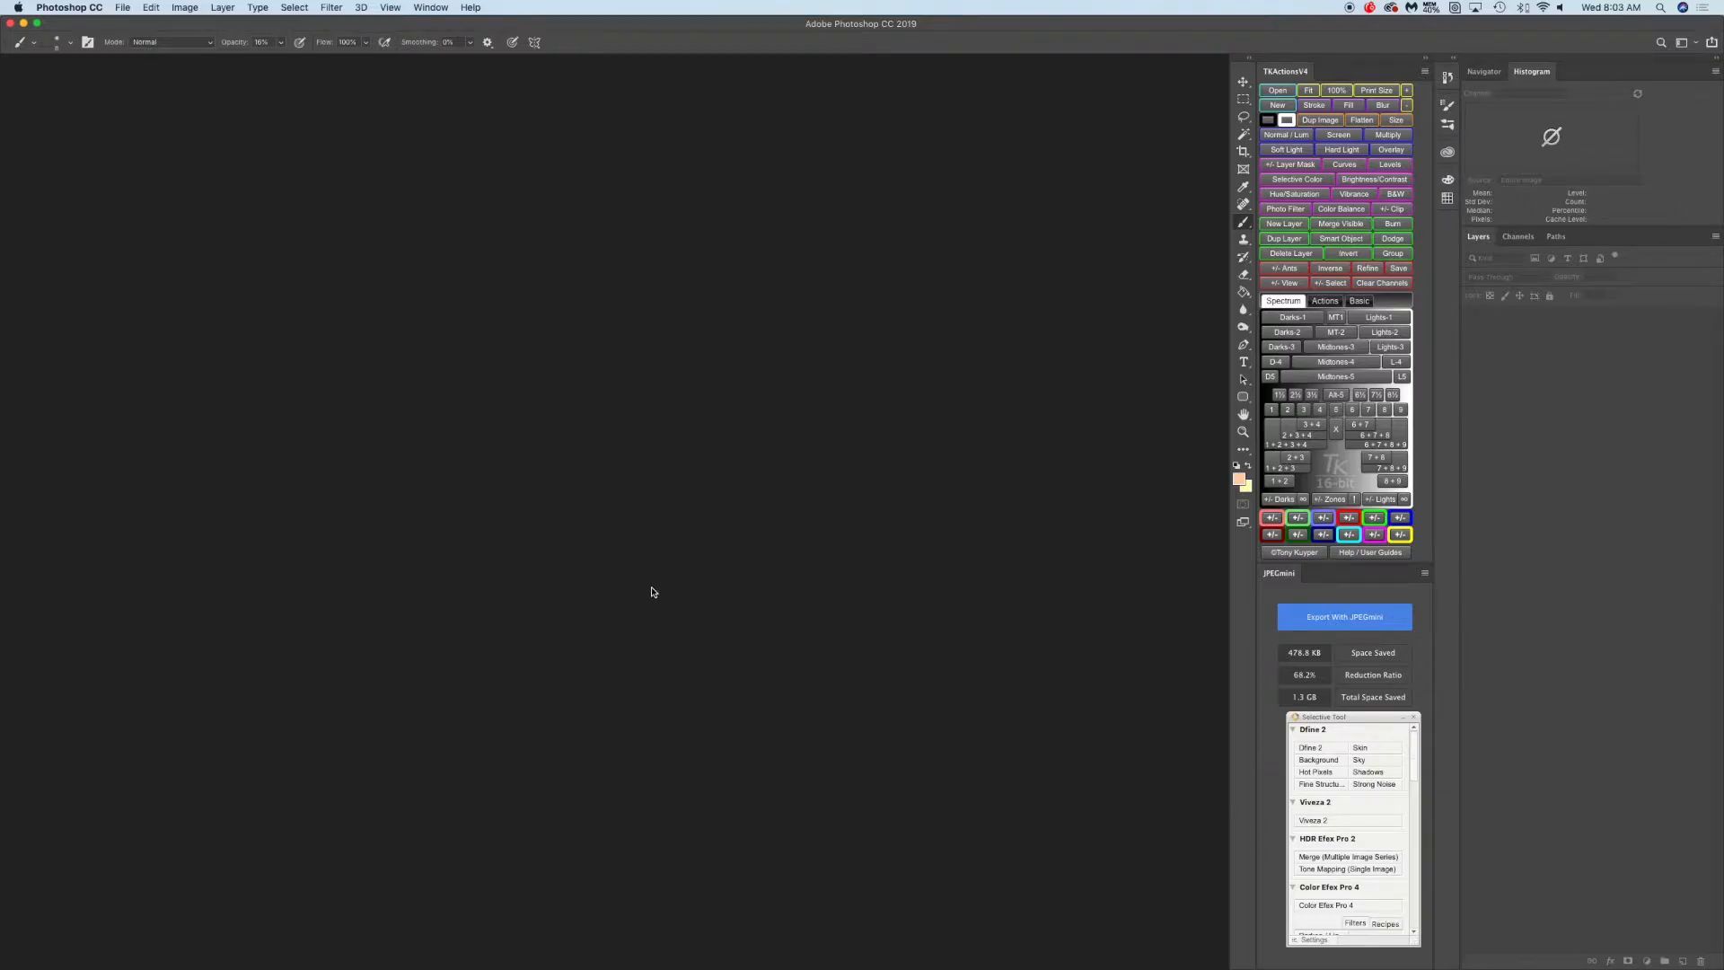
Open the raw photo DSC_0093.NEF from the Images folder
{"action": "left_click", "coordinate": [124, 9]}
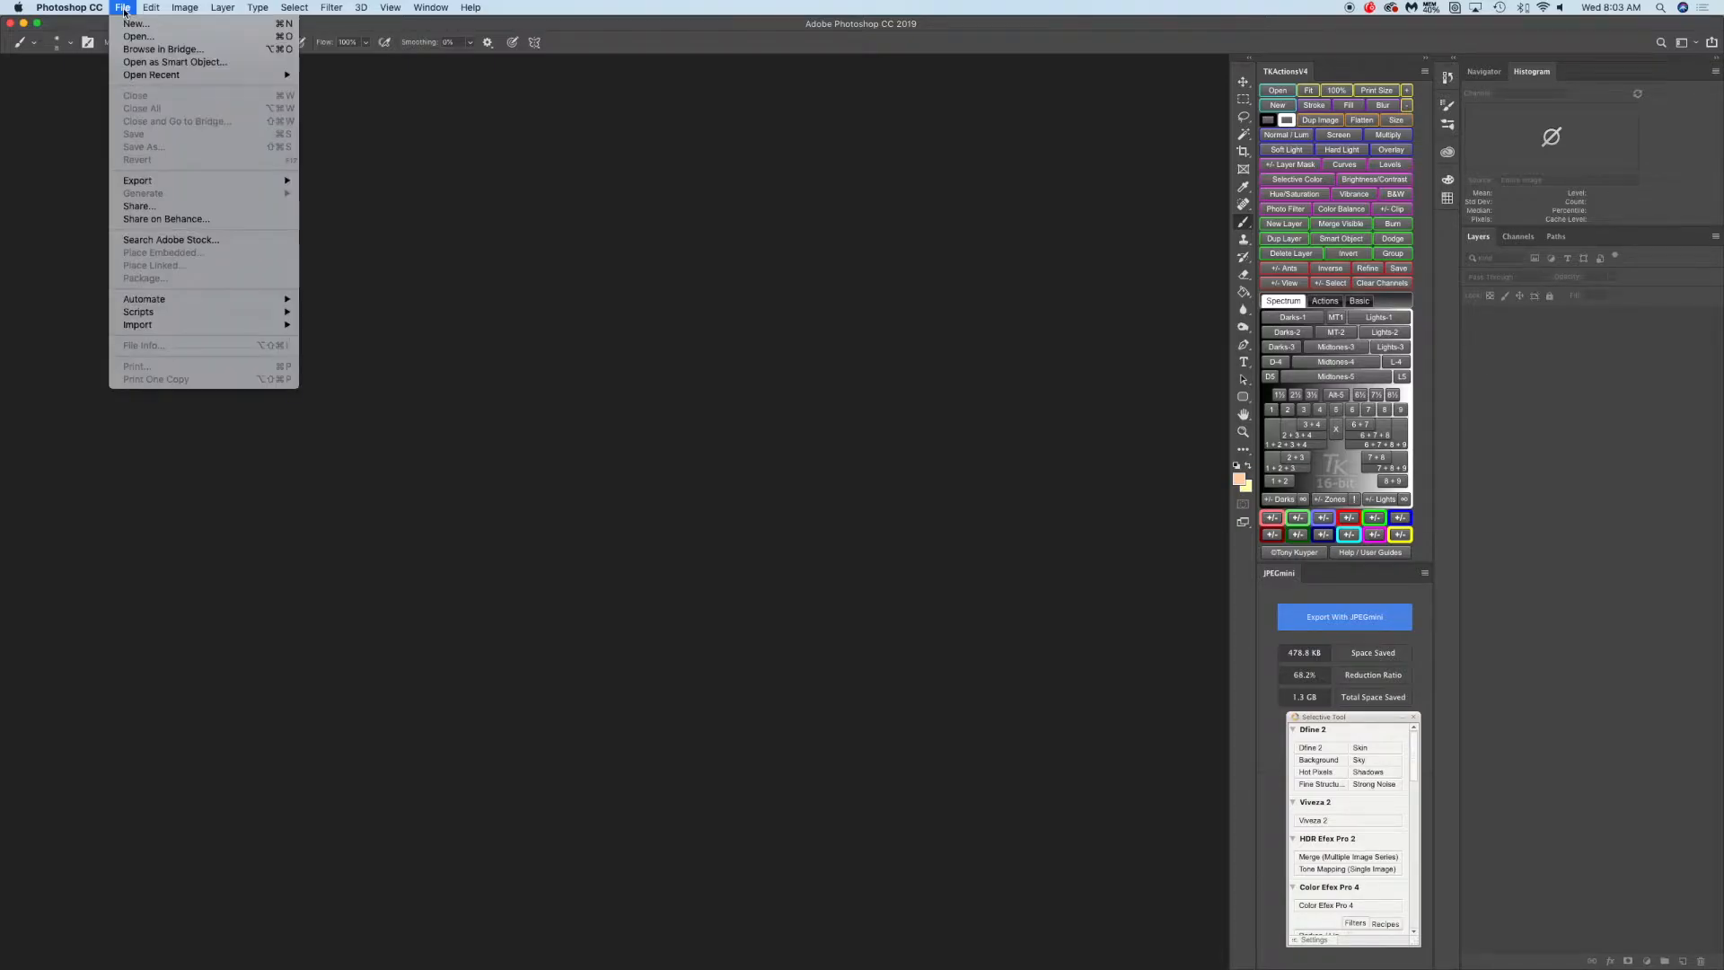
{"action": "left_click", "coordinate": [134, 36]}
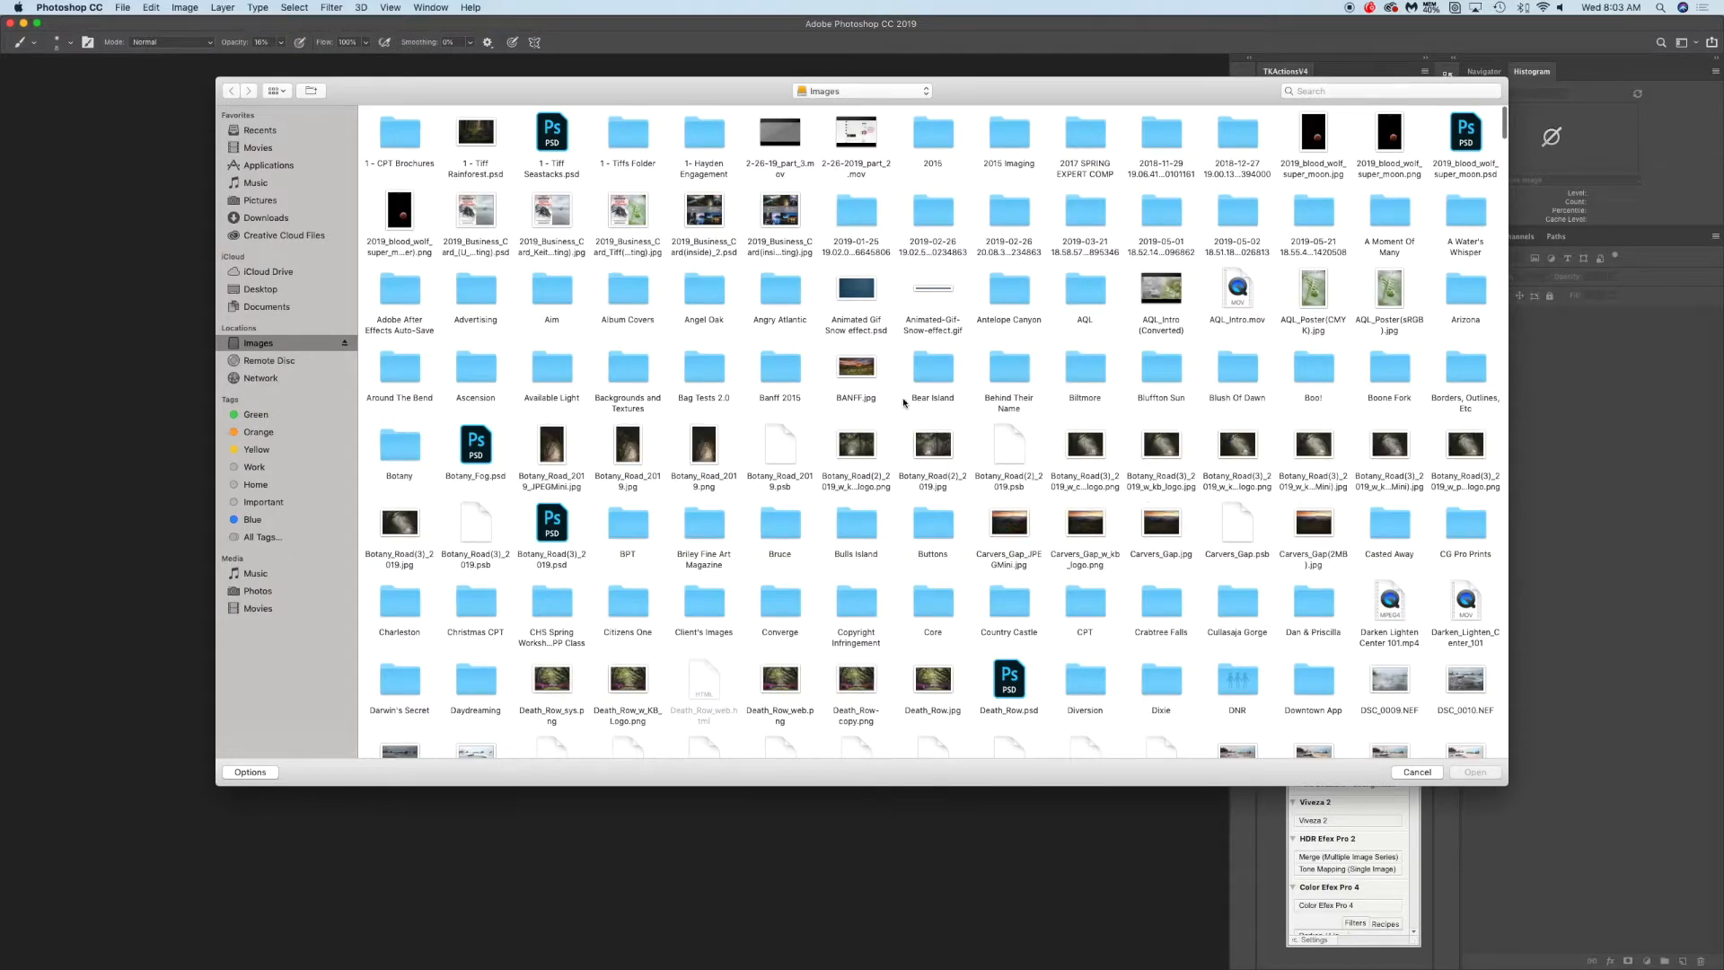
{"action": "scroll", "coordinate": [892, 404], "scroll_direction": "down", "scroll_amount": 10}
{"action": "scroll", "coordinate": [895, 406], "scroll_direction": "down", "scroll_amount": 20}
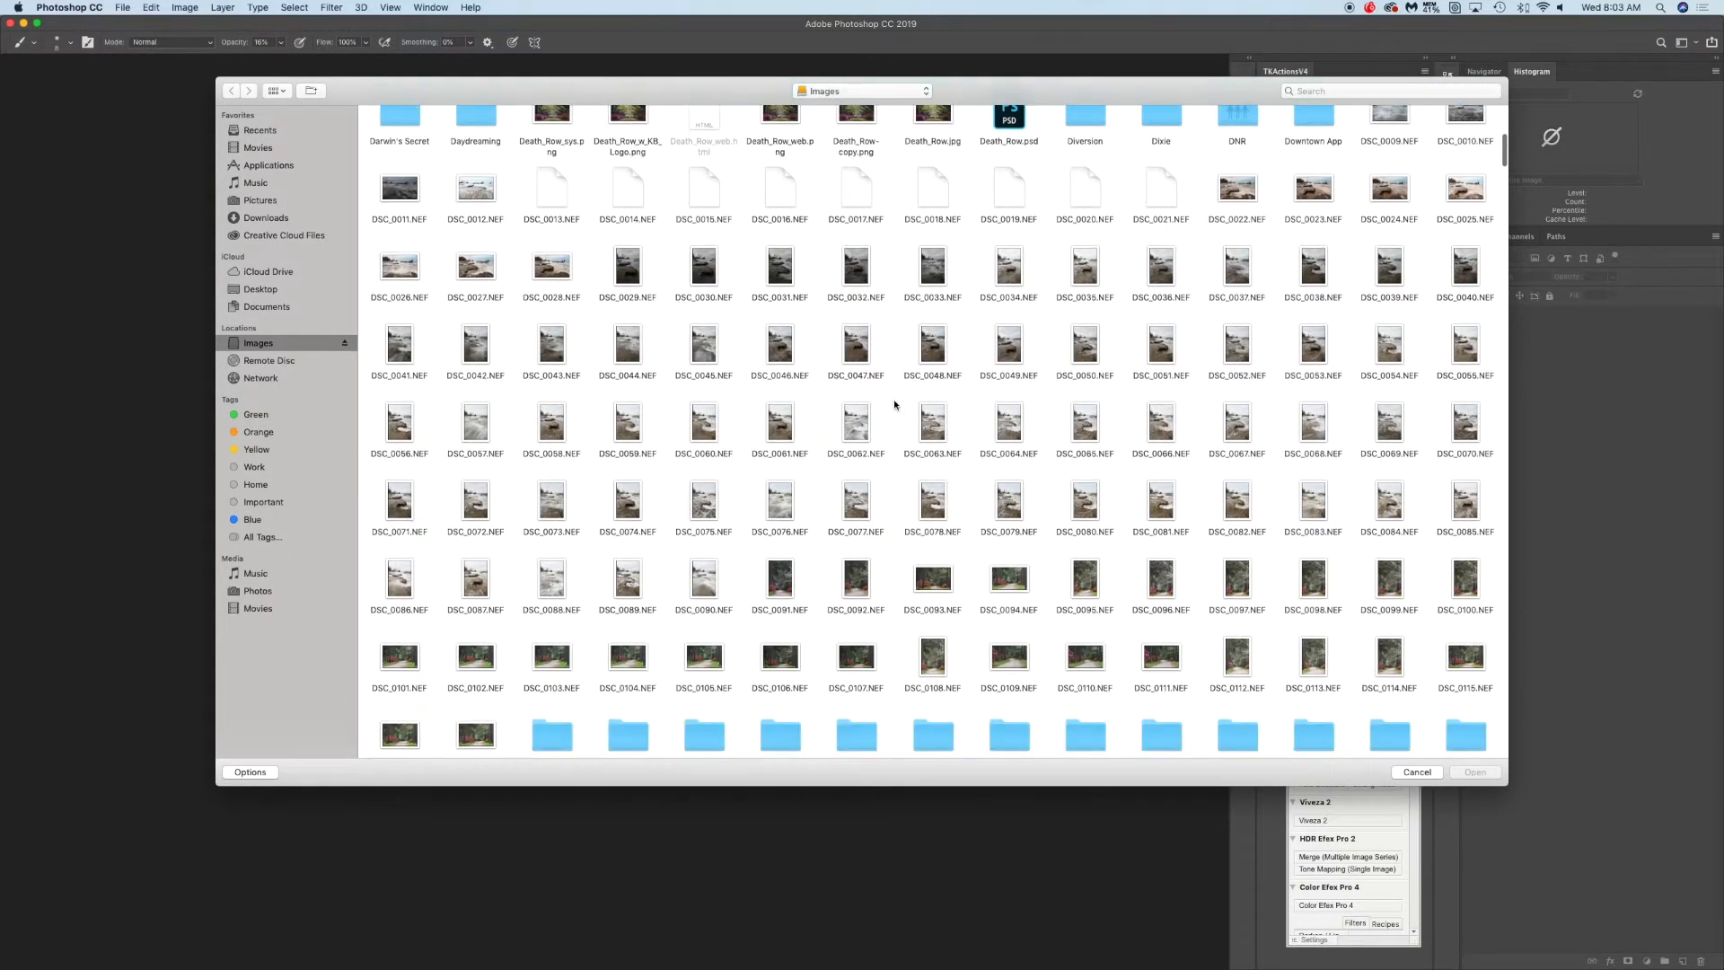
{"action": "scroll", "coordinate": [896, 405], "scroll_direction": "up", "scroll_amount": 12}
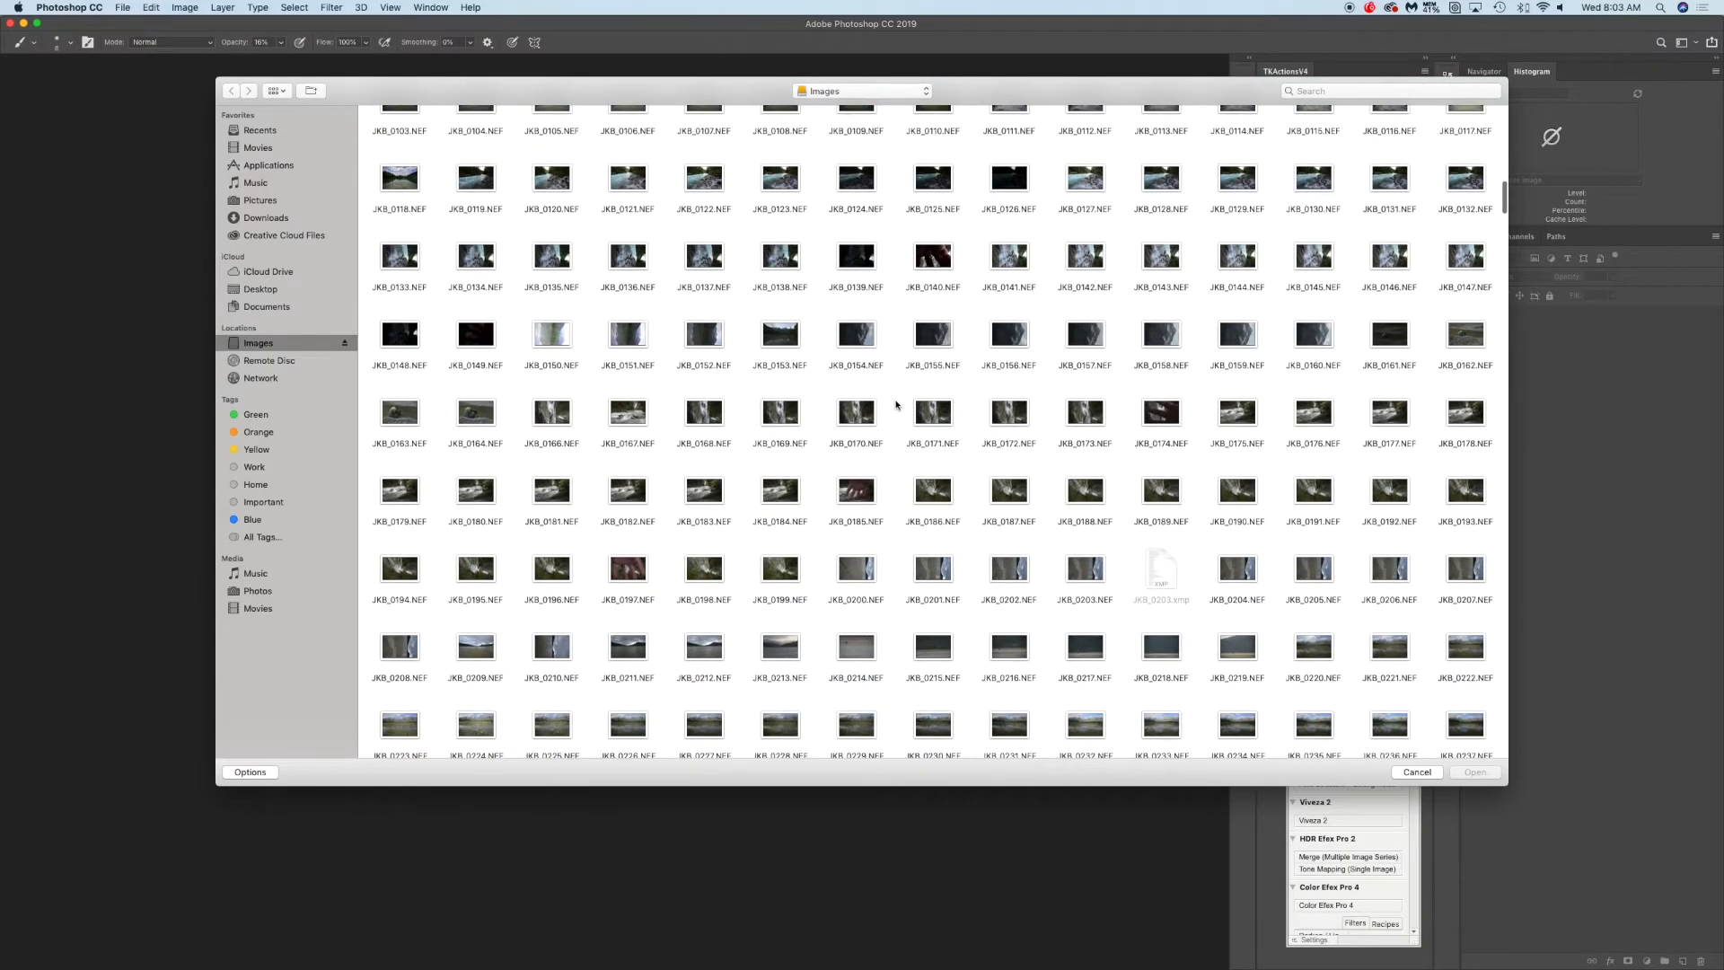
{"action": "scroll", "coordinate": [896, 404], "scroll_direction": "up", "scroll_amount": 2}
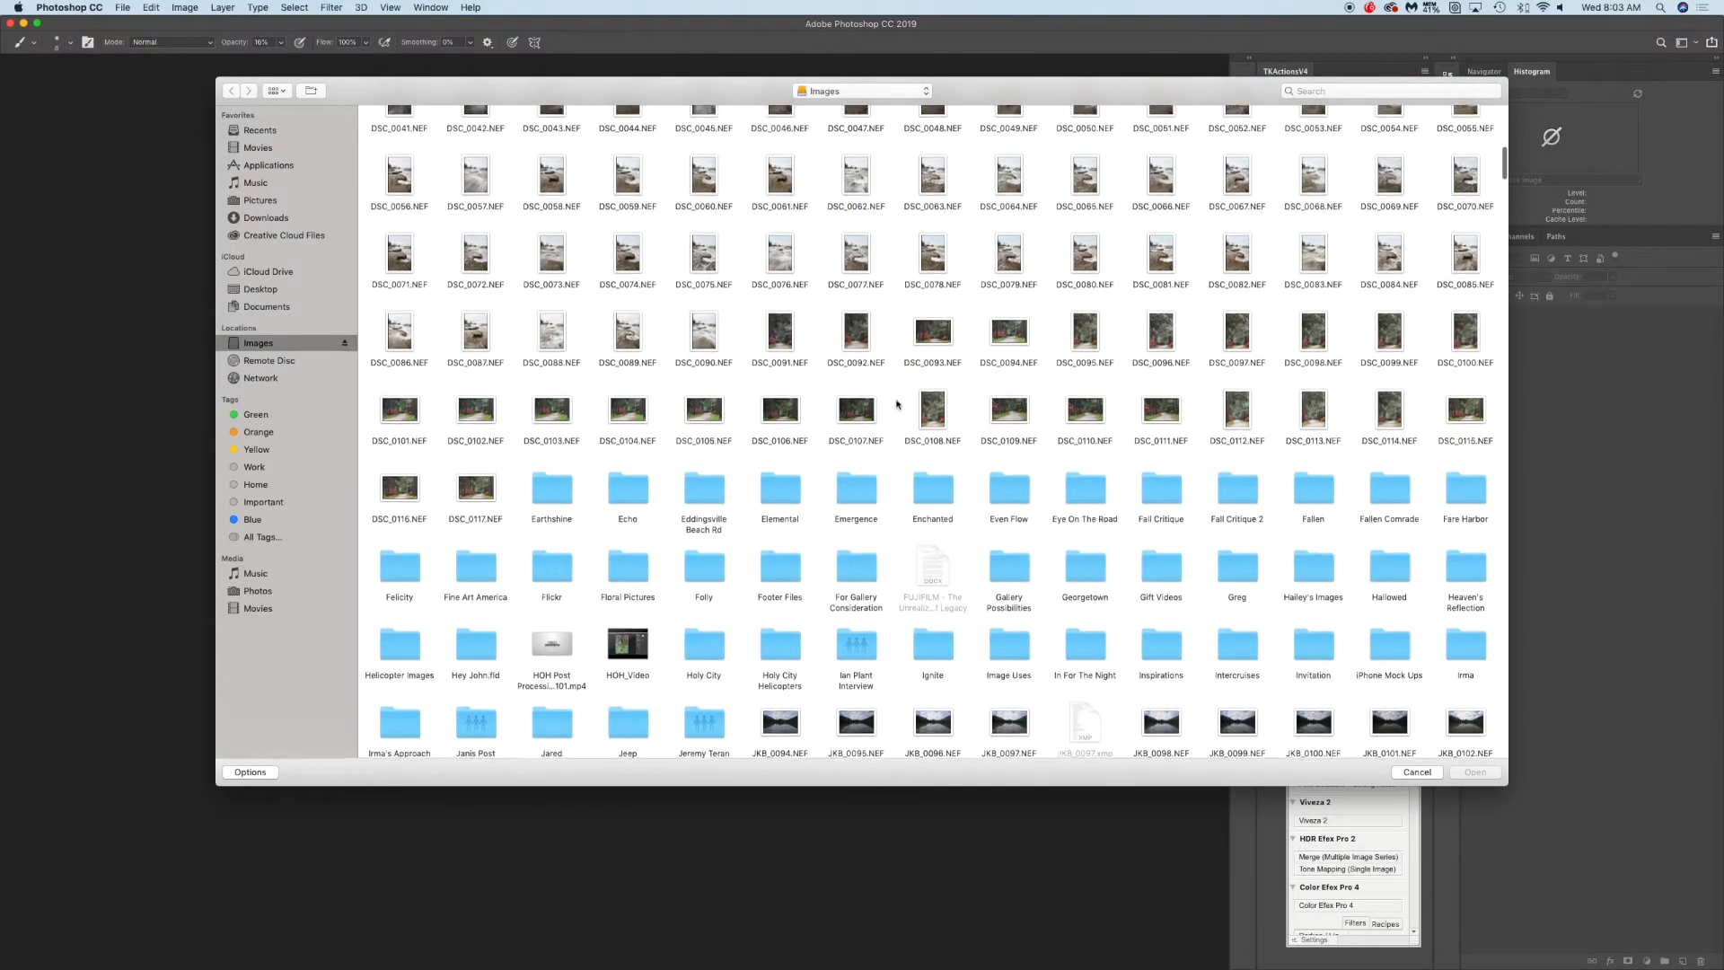
{"action": "scroll", "coordinate": [896, 404], "scroll_direction": "up", "scroll_amount": 1}
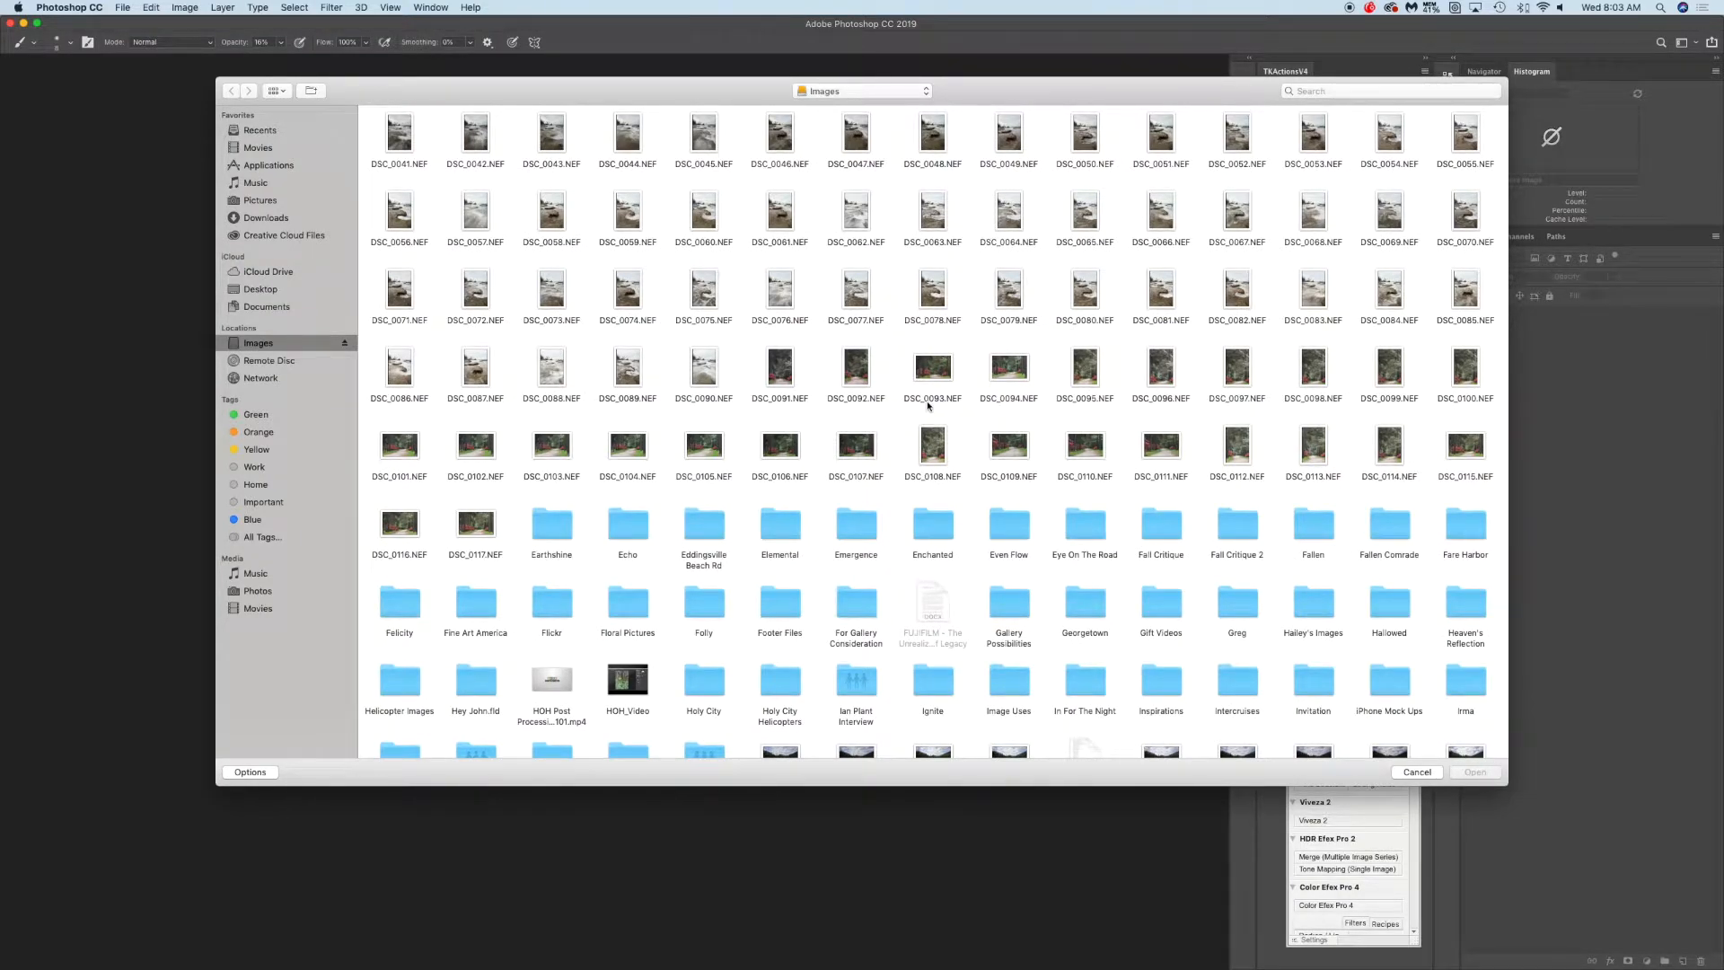
{"action": "scroll", "coordinate": [935, 377], "scroll_direction": "up", "scroll_amount": 1}
{"action": "double_click", "coordinate": [935, 377]}
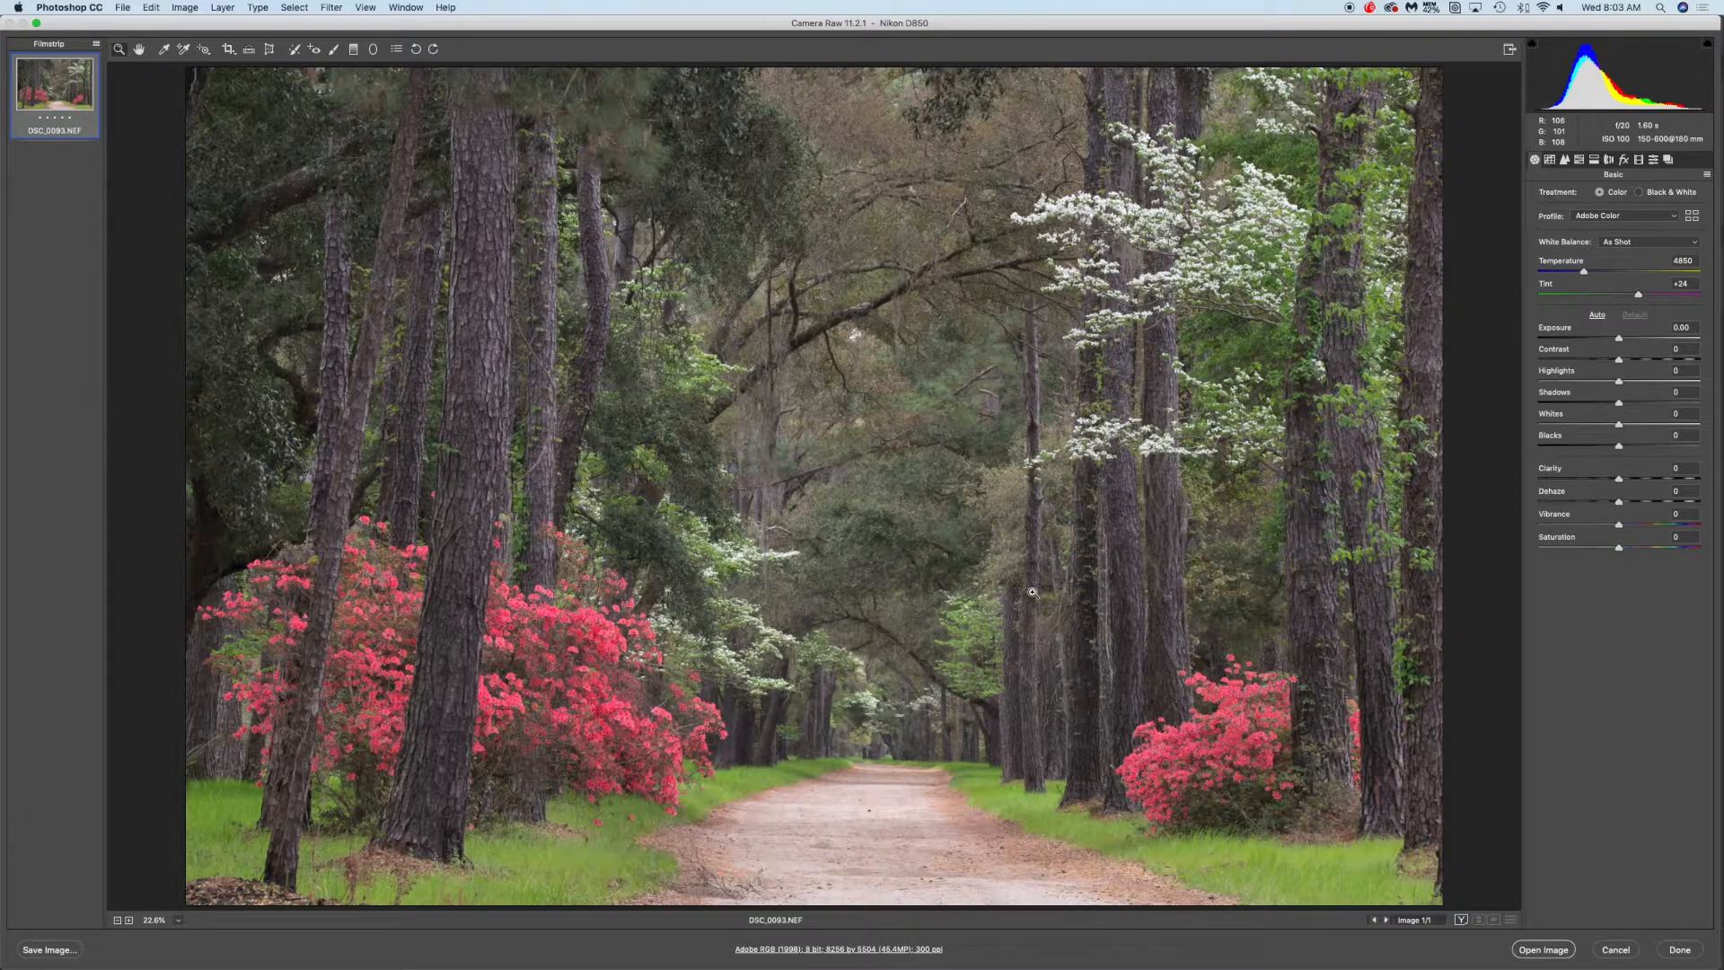
Set the Clarity to +5
{"action": "left_click", "coordinate": [998, 540]}
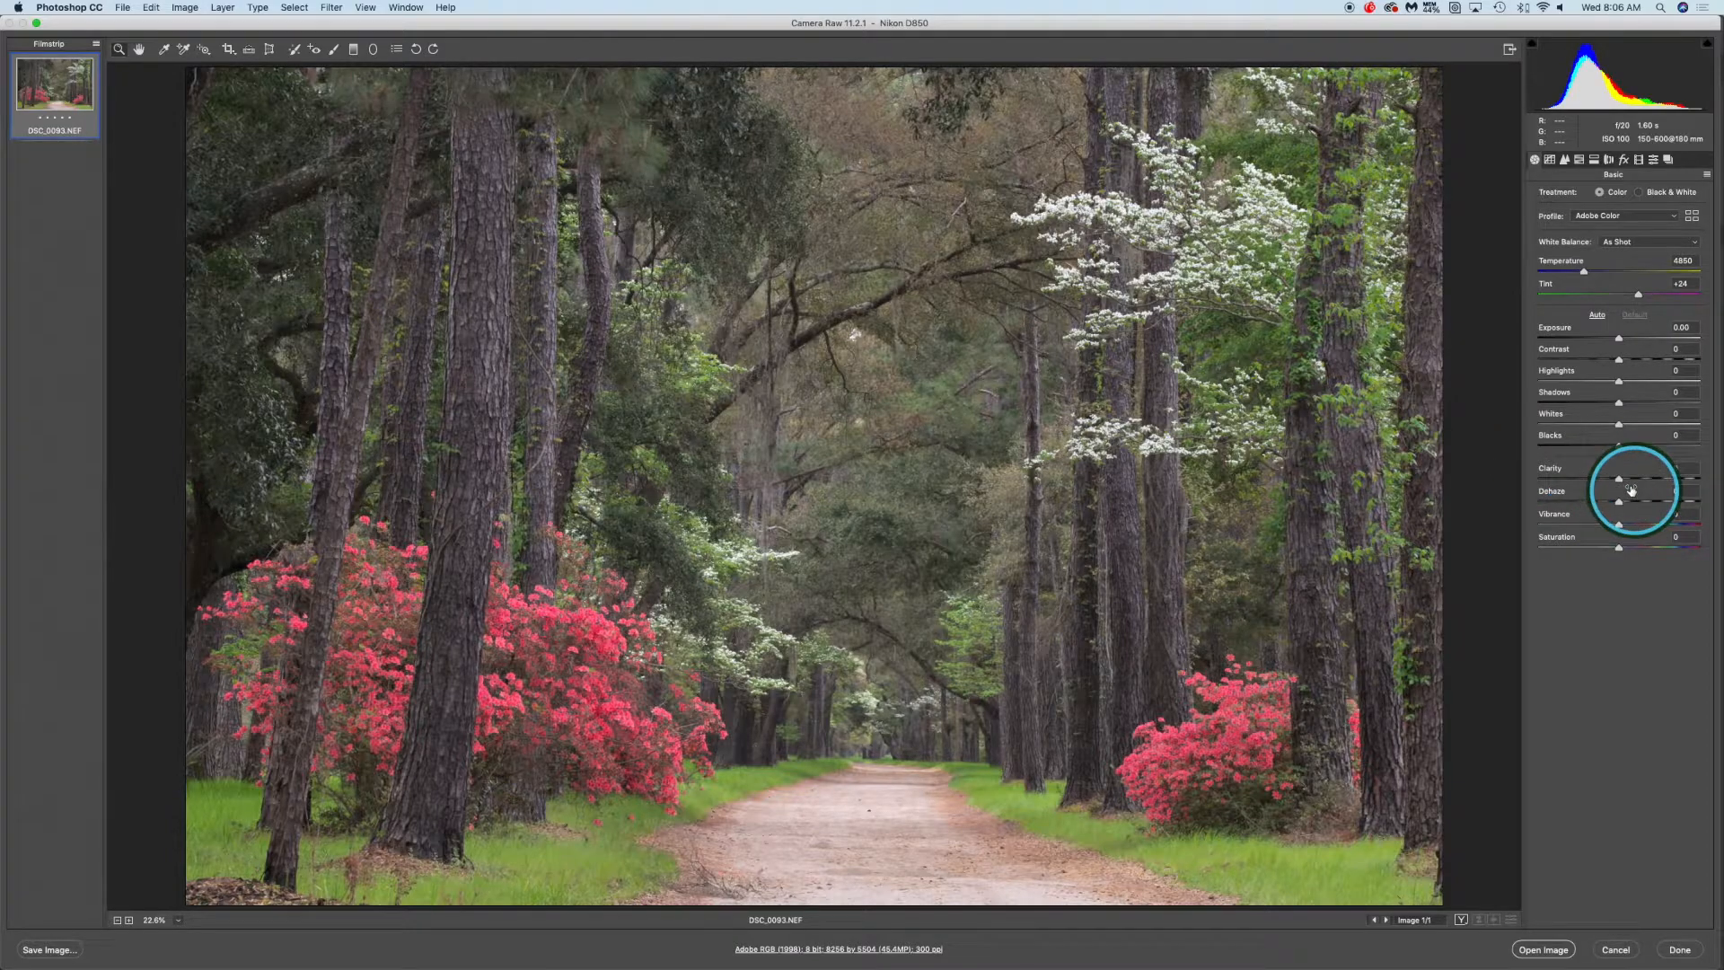
{"action": "left_click_drag", "start_coordinate": [1620, 481], "coordinate": [1679, 480]}
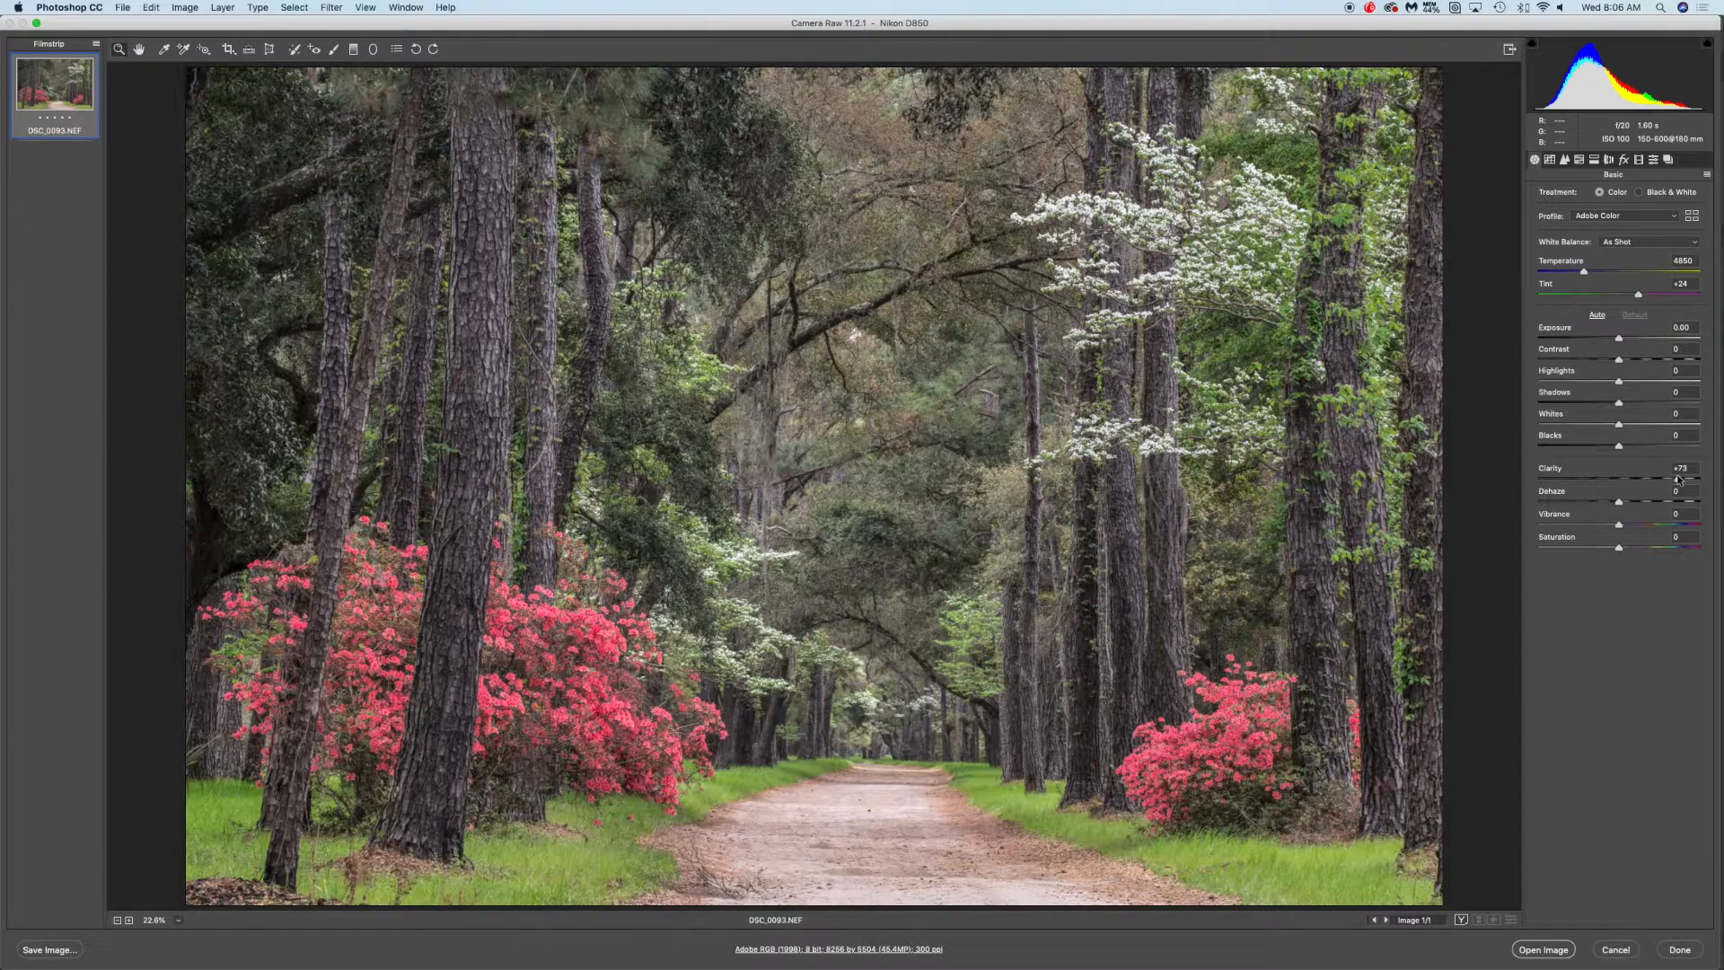
{"action": "left_click_drag", "start_coordinate": [1678, 479], "coordinate": [1620, 481]}
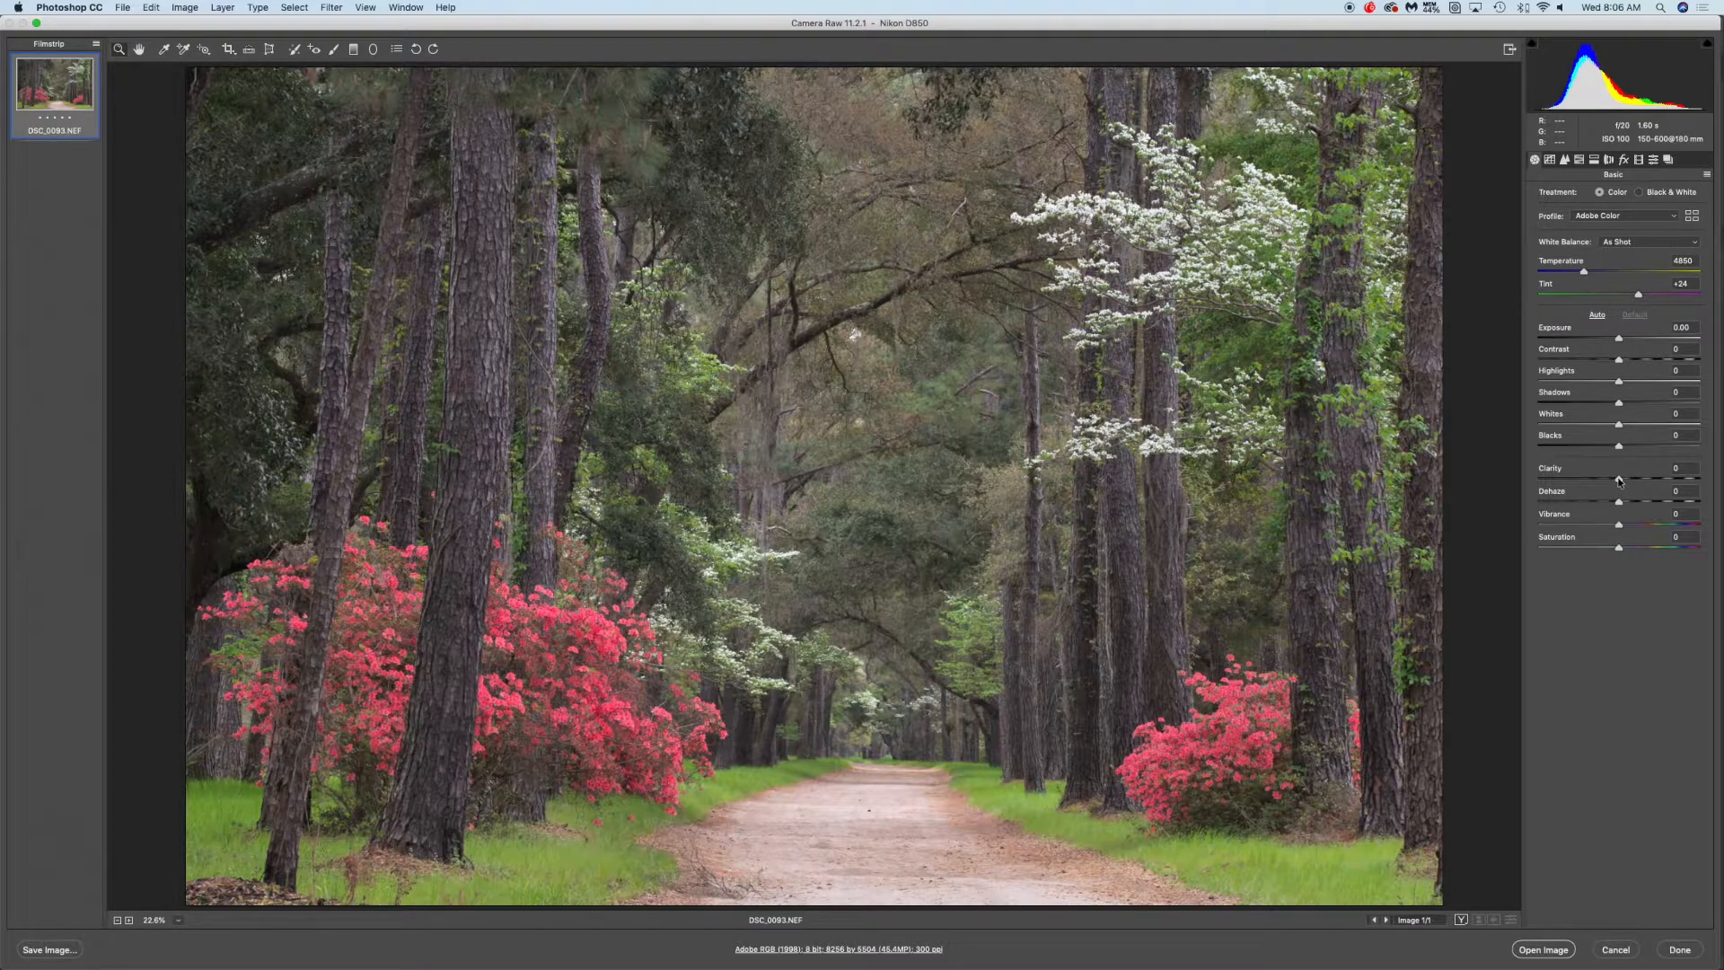
{"action": "left_click_drag", "start_coordinate": [1619, 480], "coordinate": [1623, 482]}
{"action": "left_click", "coordinate": [1678, 468]}
Lower the Shadows to -19
{"action": "mouse_move", "coordinate": [1620, 405]}
{"action": "left_mouse_down"}
{"action": "mouse_move", "coordinate": [1598, 402]}
{"action": "mouse_move", "coordinate": [1620, 403]}
{"action": "left_mouse_up"}
{"action": "left_click_drag", "start_coordinate": [1620, 404], "coordinate": [1581, 404]}
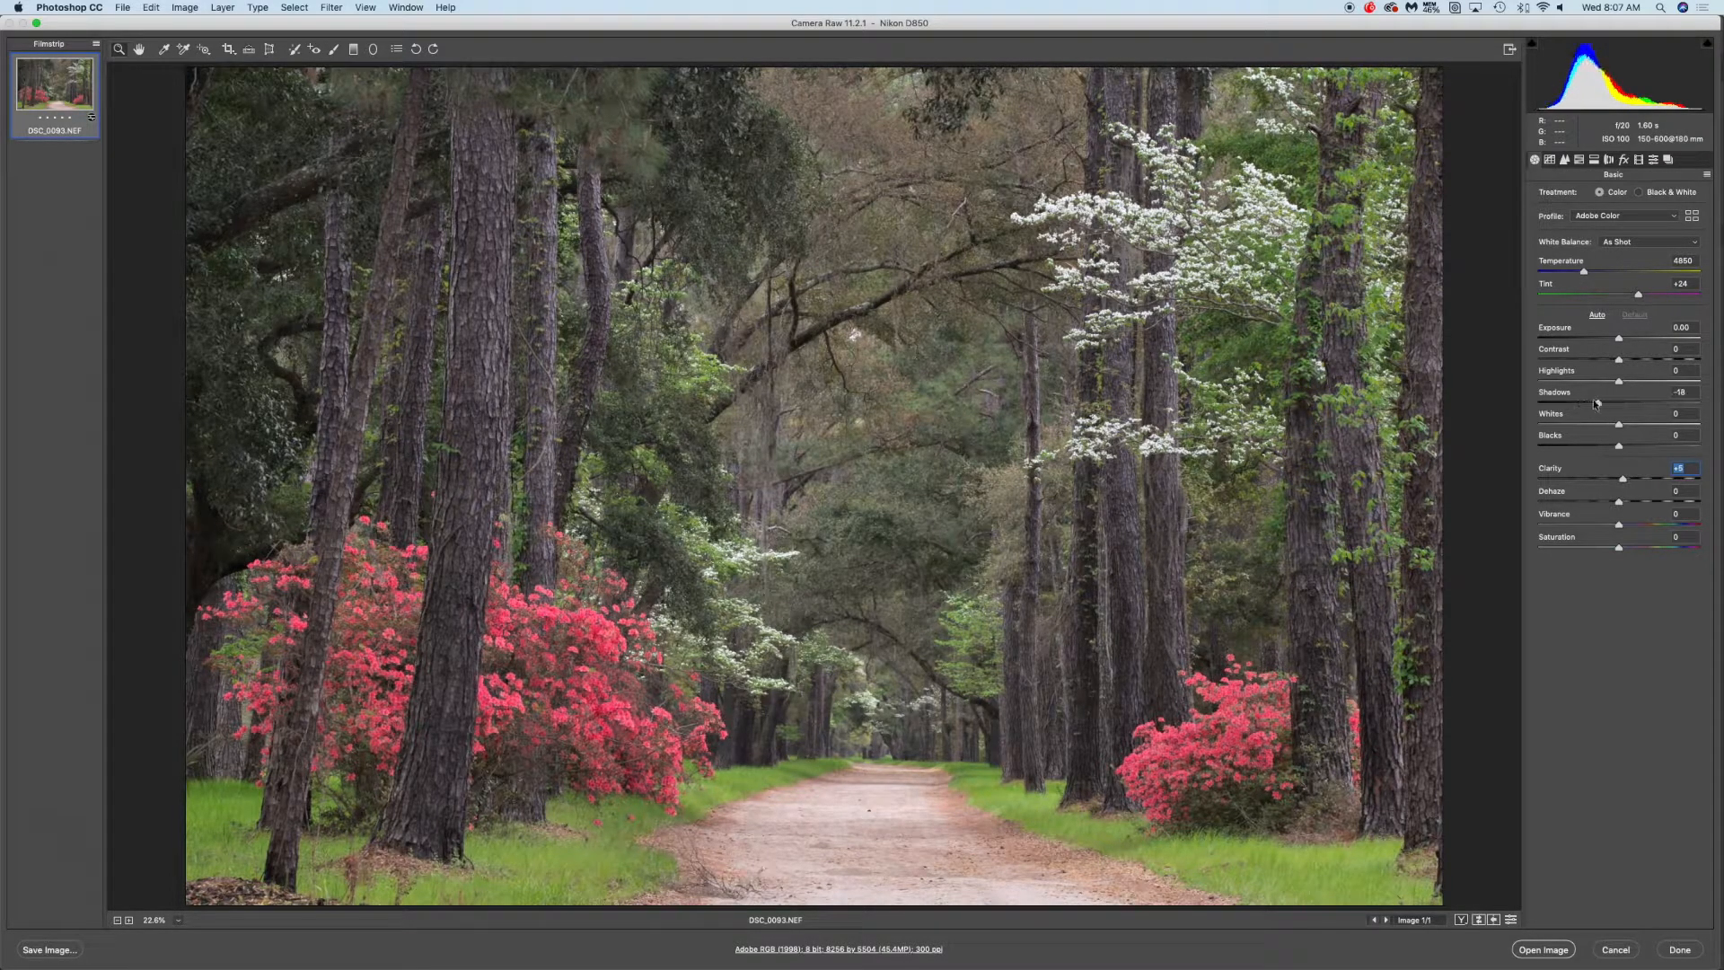
{"action": "left_click_drag", "start_coordinate": [1591, 403], "coordinate": [1599, 404]}
{"action": "left_click_drag", "start_coordinate": [1599, 401], "coordinate": [1591, 404]}
{"action": "left_click", "coordinate": [199, 531]}
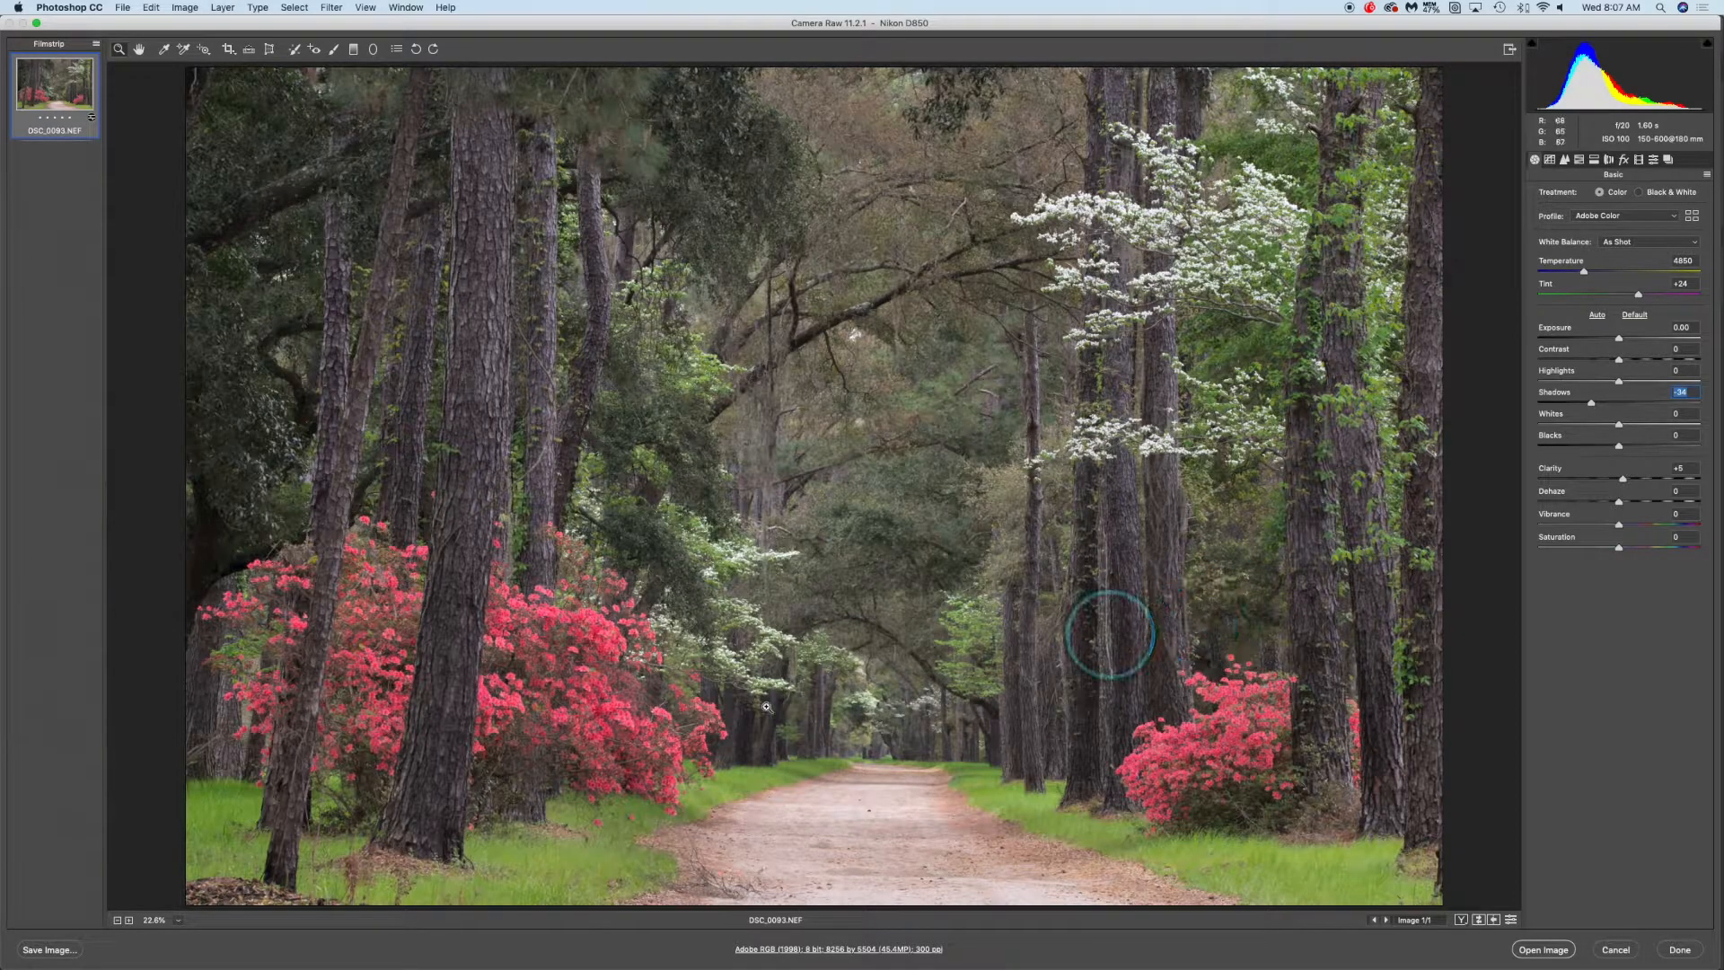
{"action": "mouse_move", "coordinate": [1592, 403]}
{"action": "left_mouse_down"}
{"action": "mouse_move", "coordinate": [1627, 406]}
{"action": "mouse_move", "coordinate": [1605, 403]}
{"action": "left_mouse_up"}
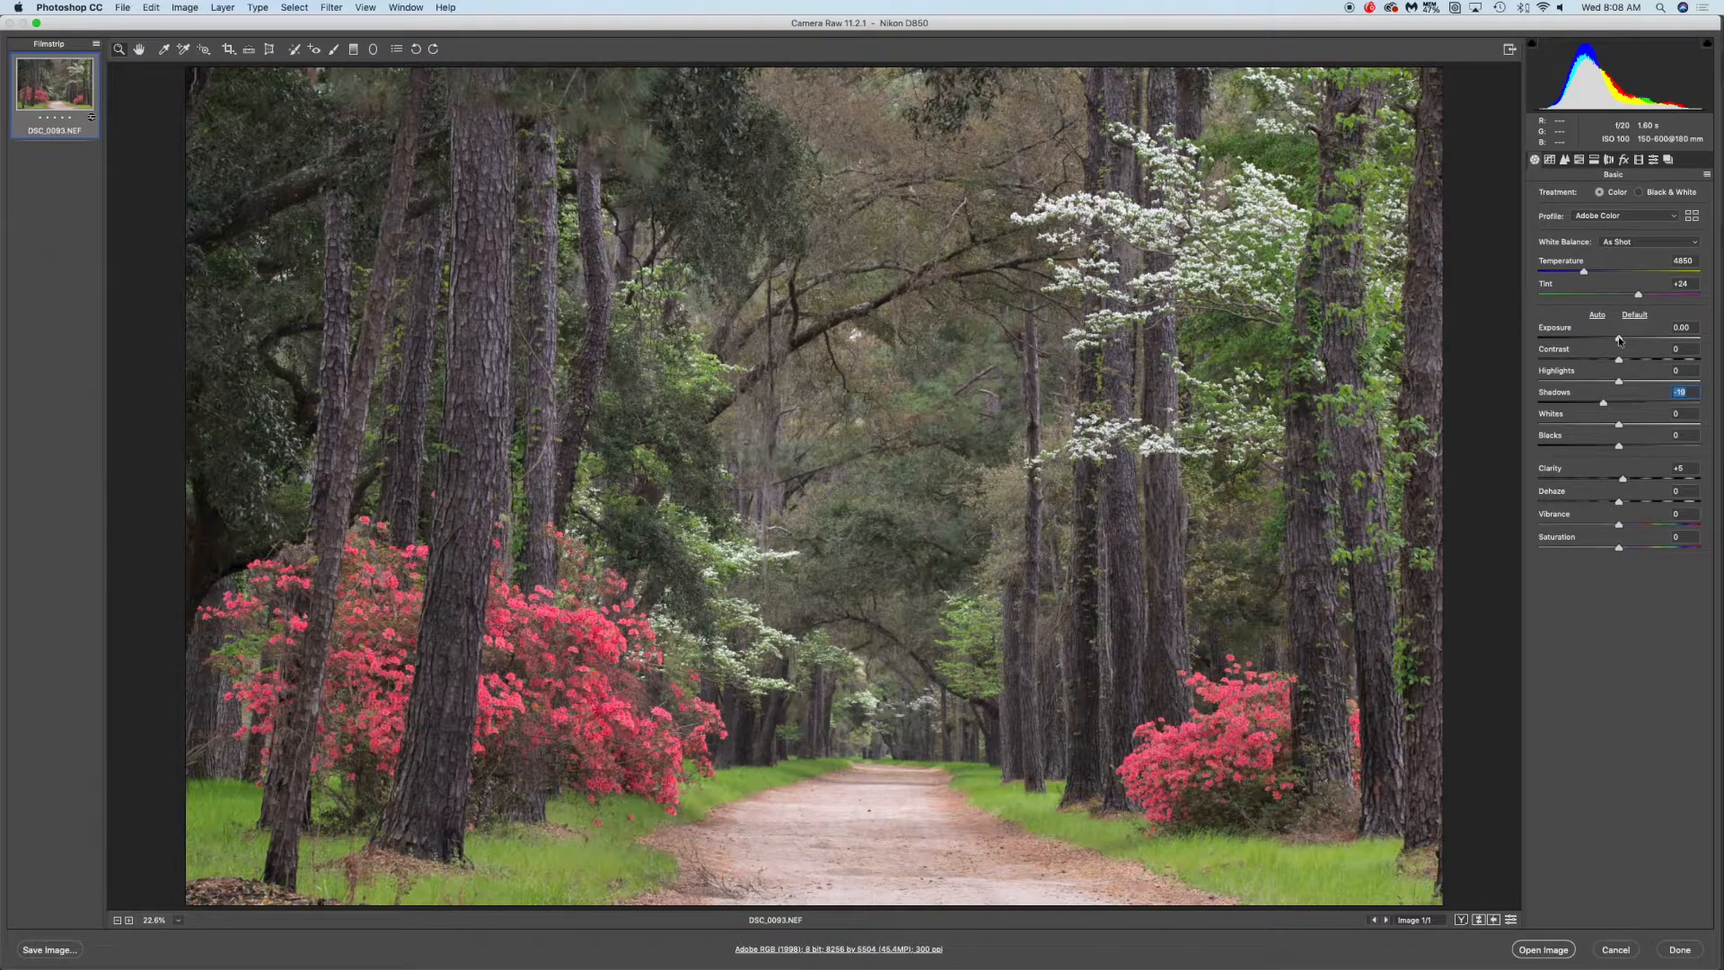
Set the Exposure to +0.15
{"action": "left_click_drag", "start_coordinate": [1620, 340], "coordinate": [1640, 341]}
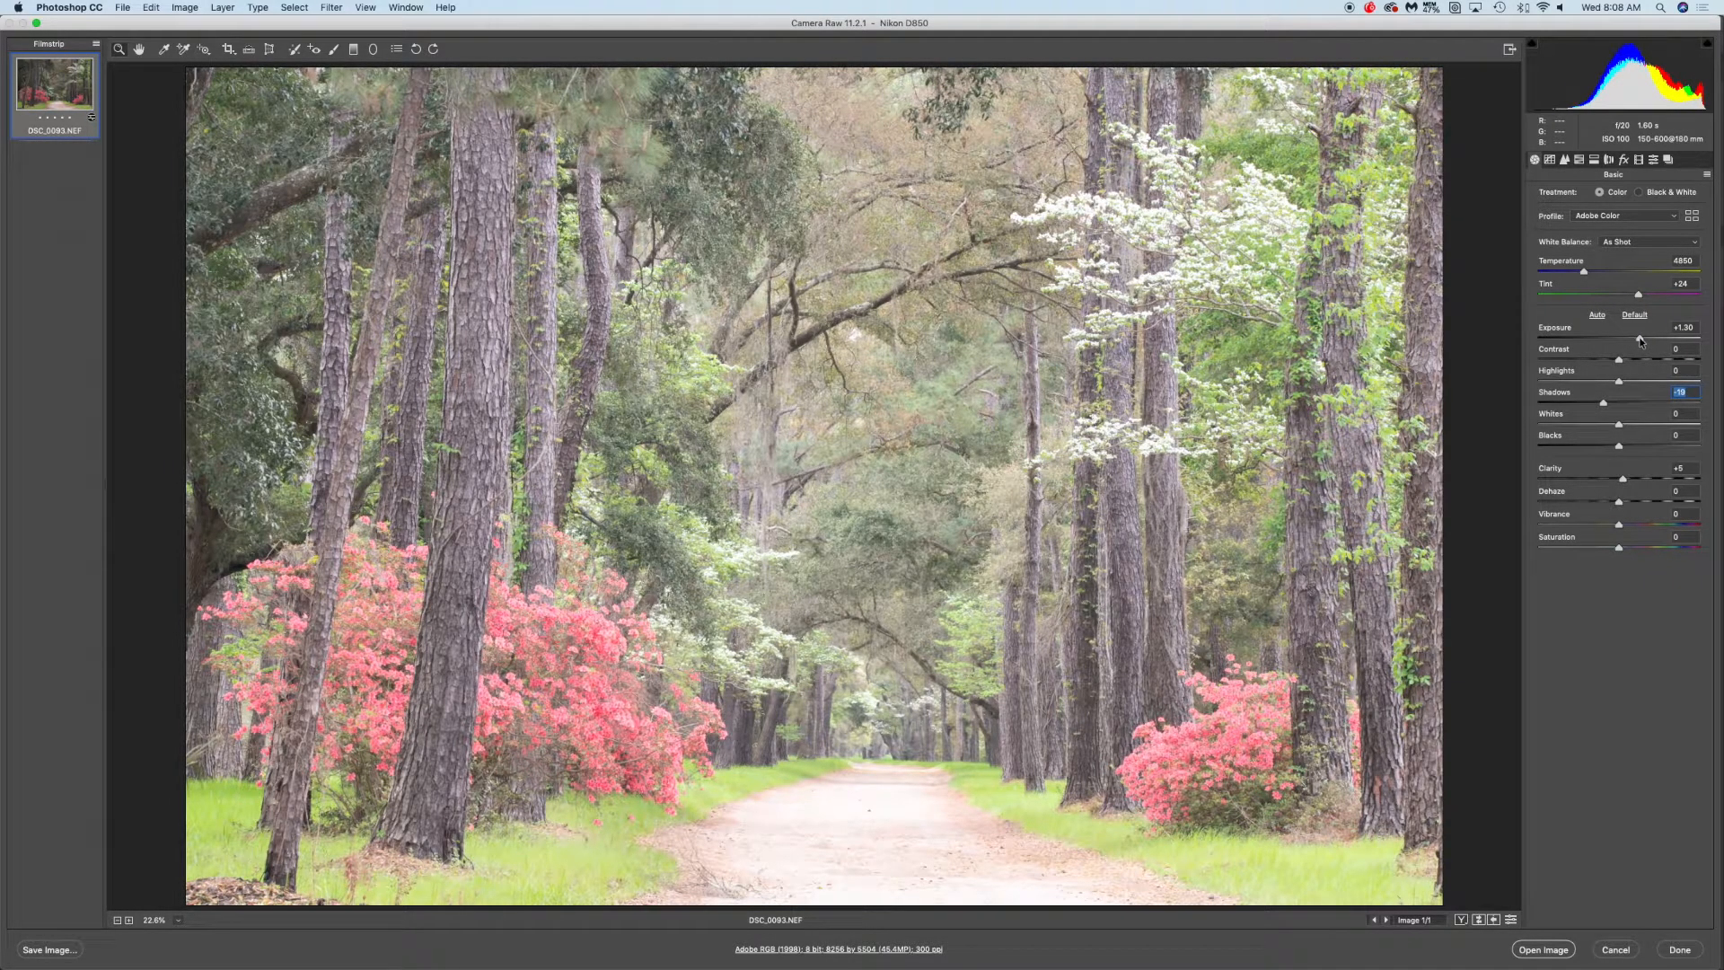
{"action": "left_click_drag", "start_coordinate": [1639, 341], "coordinate": [1640, 340]}
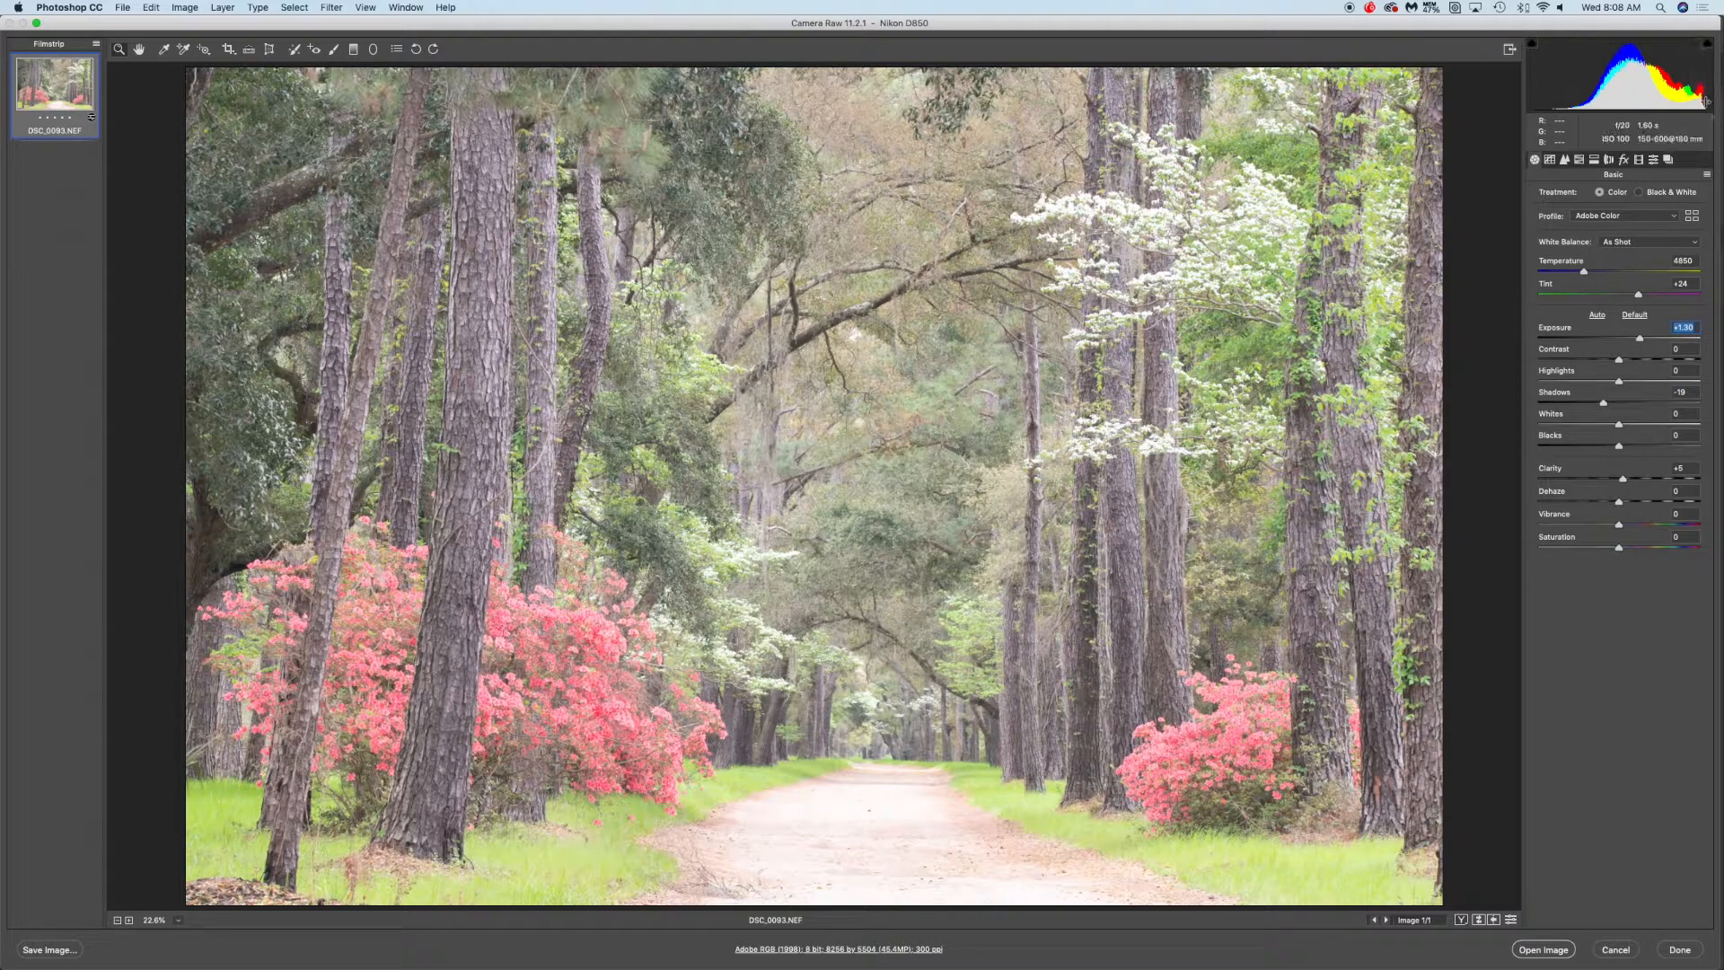
{"action": "left_click_drag", "start_coordinate": [1639, 339], "coordinate": [1618, 341]}
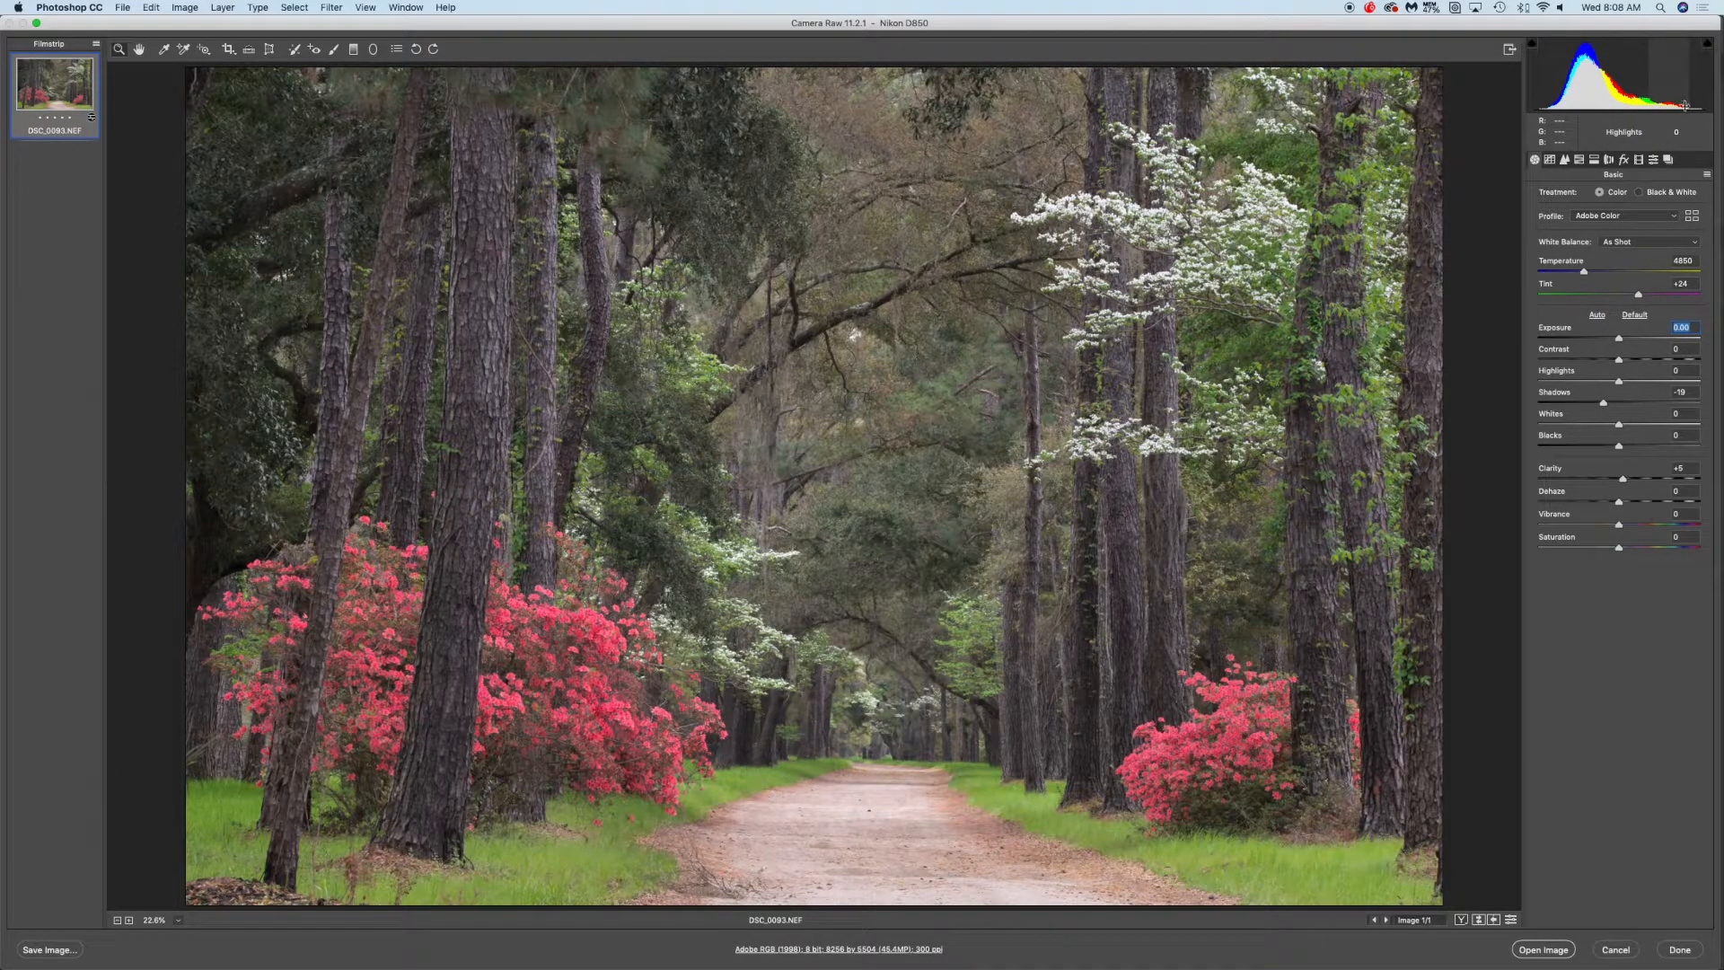
{"action": "mouse_move", "coordinate": [1620, 339]}
{"action": "left_mouse_down"}
{"action": "mouse_move", "coordinate": [1594, 339]}
{"action": "mouse_move", "coordinate": [1621, 339]}
{"action": "left_mouse_up"}
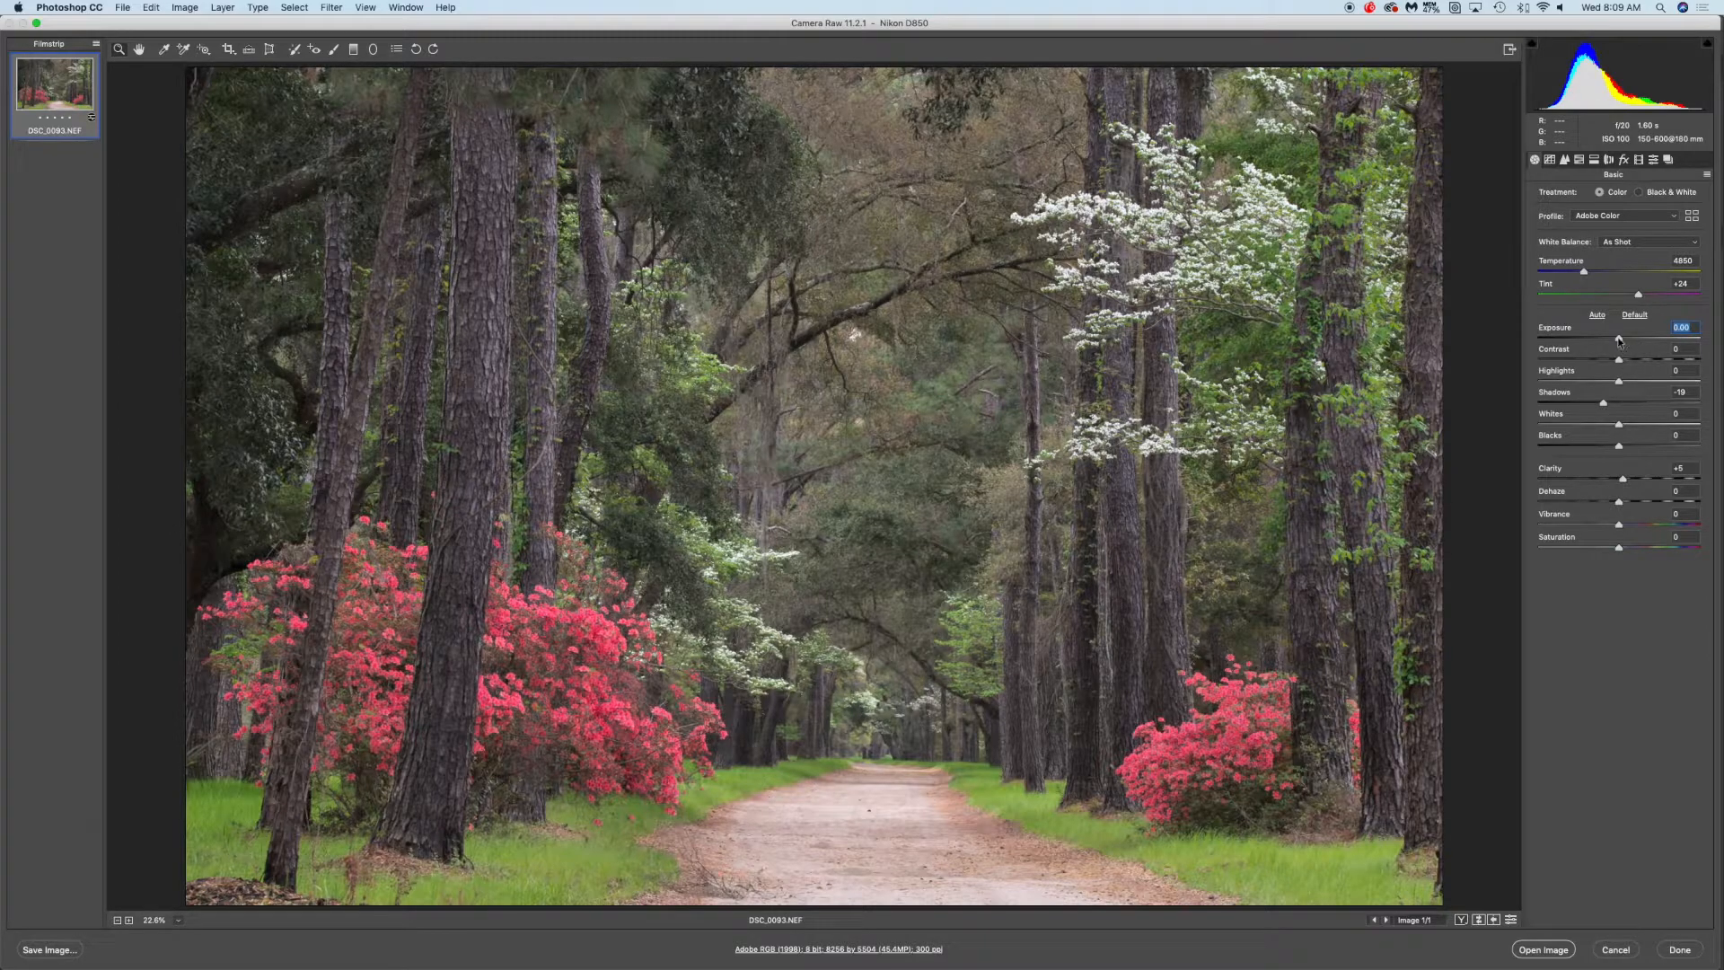
{"action": "left_click_drag", "start_coordinate": [1620, 340], "coordinate": [1621, 341]}
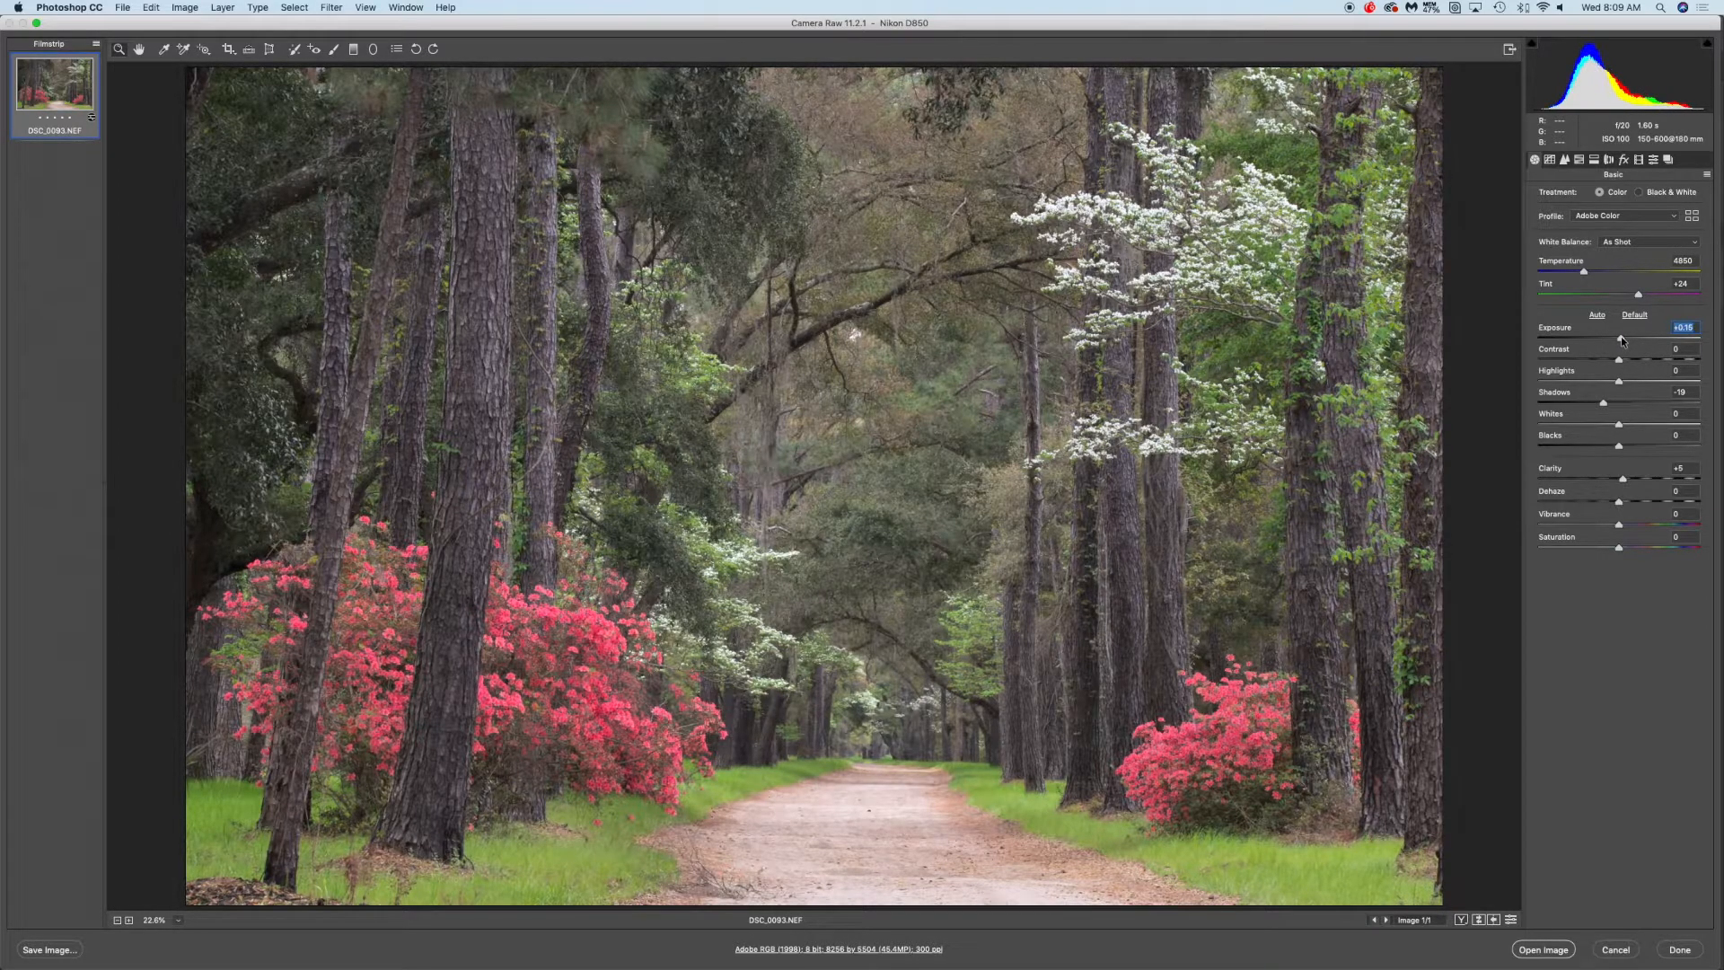
{"action": "left_click_drag", "start_coordinate": [1622, 342], "coordinate": [1624, 342]}
{"action": "left_click_drag", "start_coordinate": [1622, 341], "coordinate": [1622, 342]}
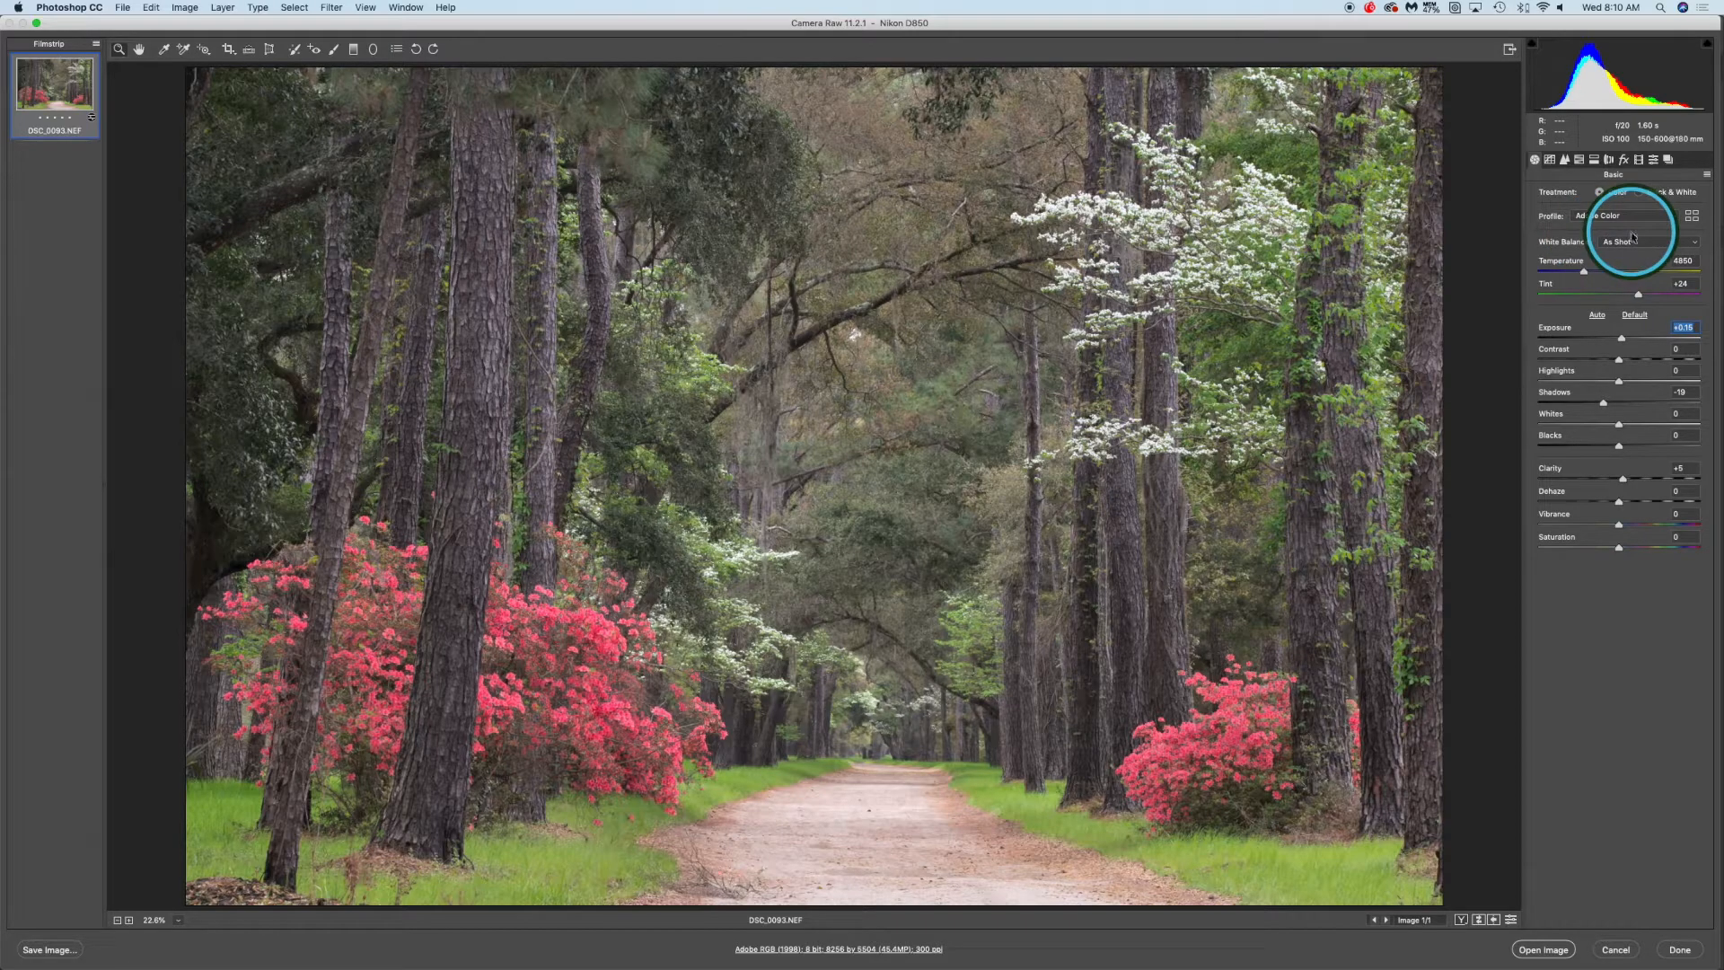
Try the Daylight, Cloudy, Shade, Tungsten and Fluorescent white balance presets, returning to As Shot
{"action": "left_click", "coordinate": [1689, 247]}
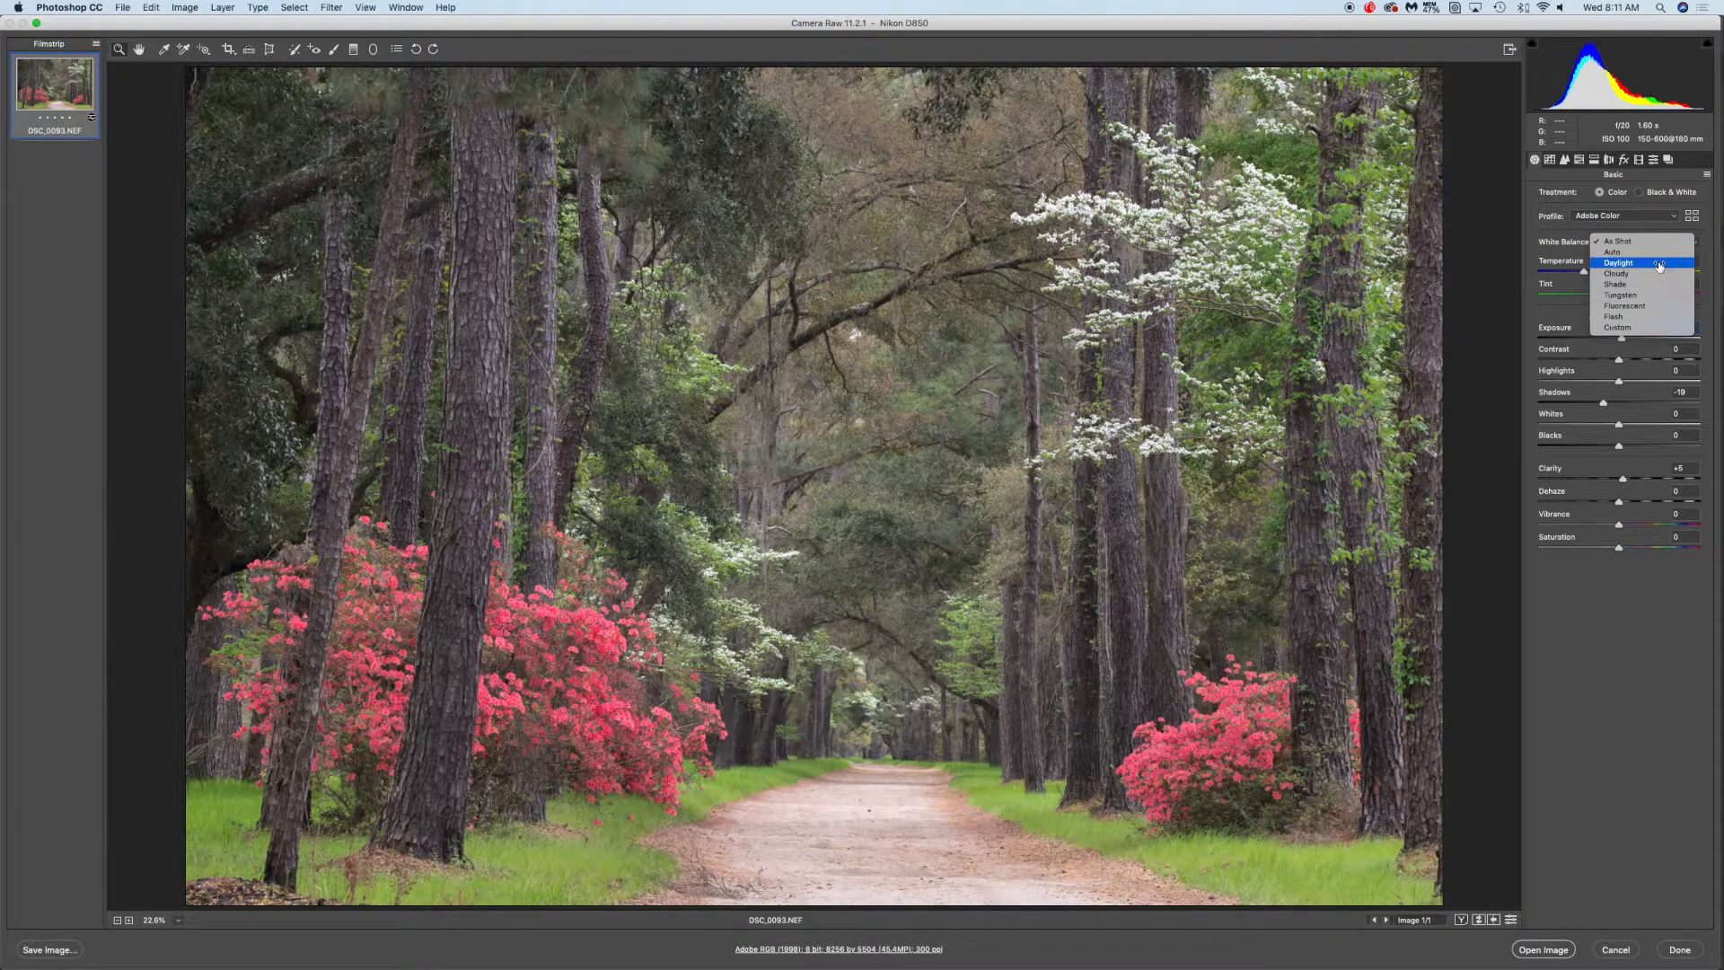
{"action": "left_click", "coordinate": [1661, 263]}
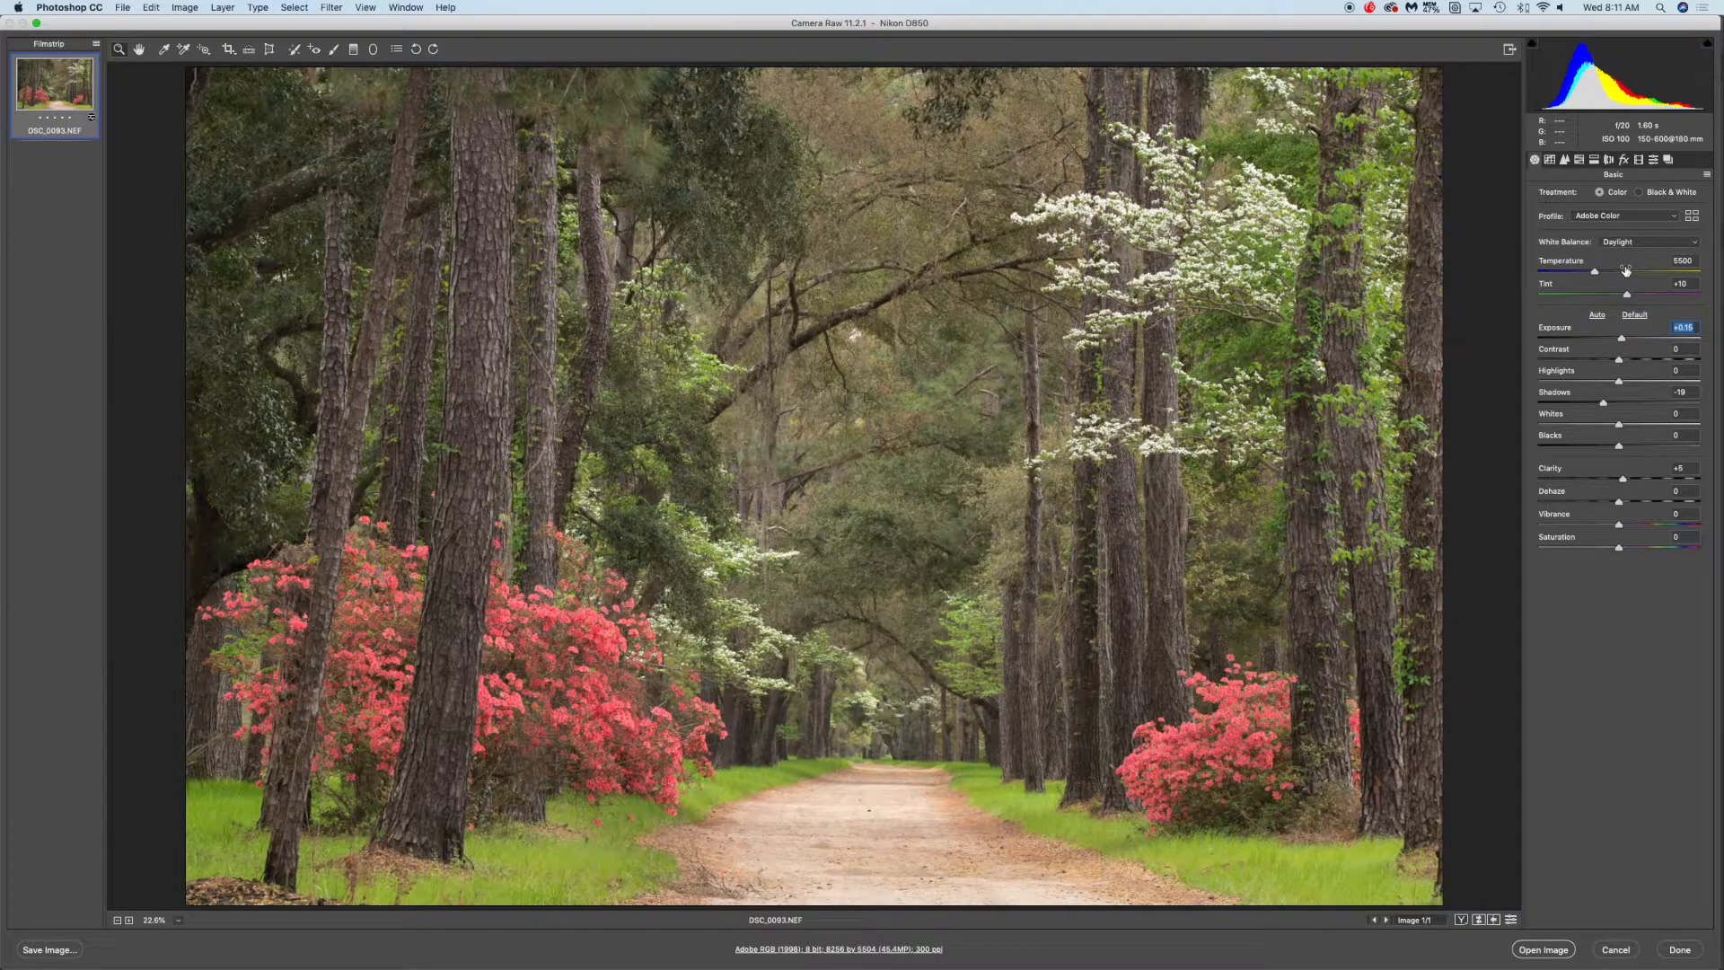
{"action": "left_click", "coordinate": [1649, 243]}
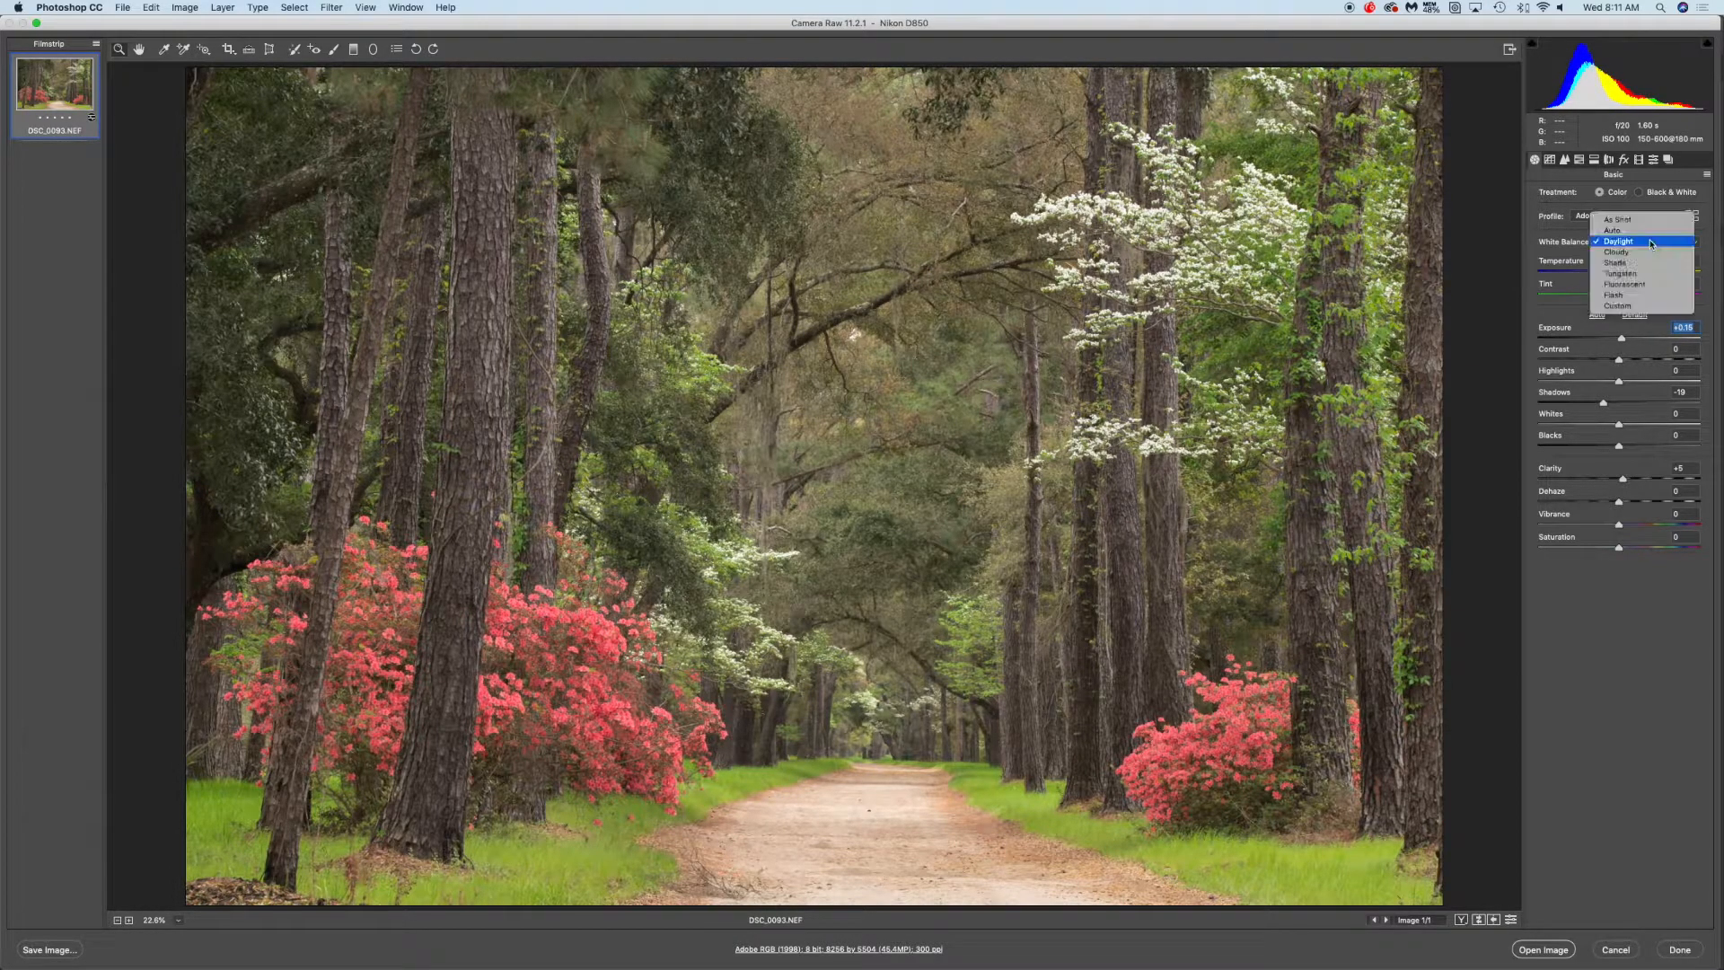
{"action": "left_click", "coordinate": [1646, 252]}
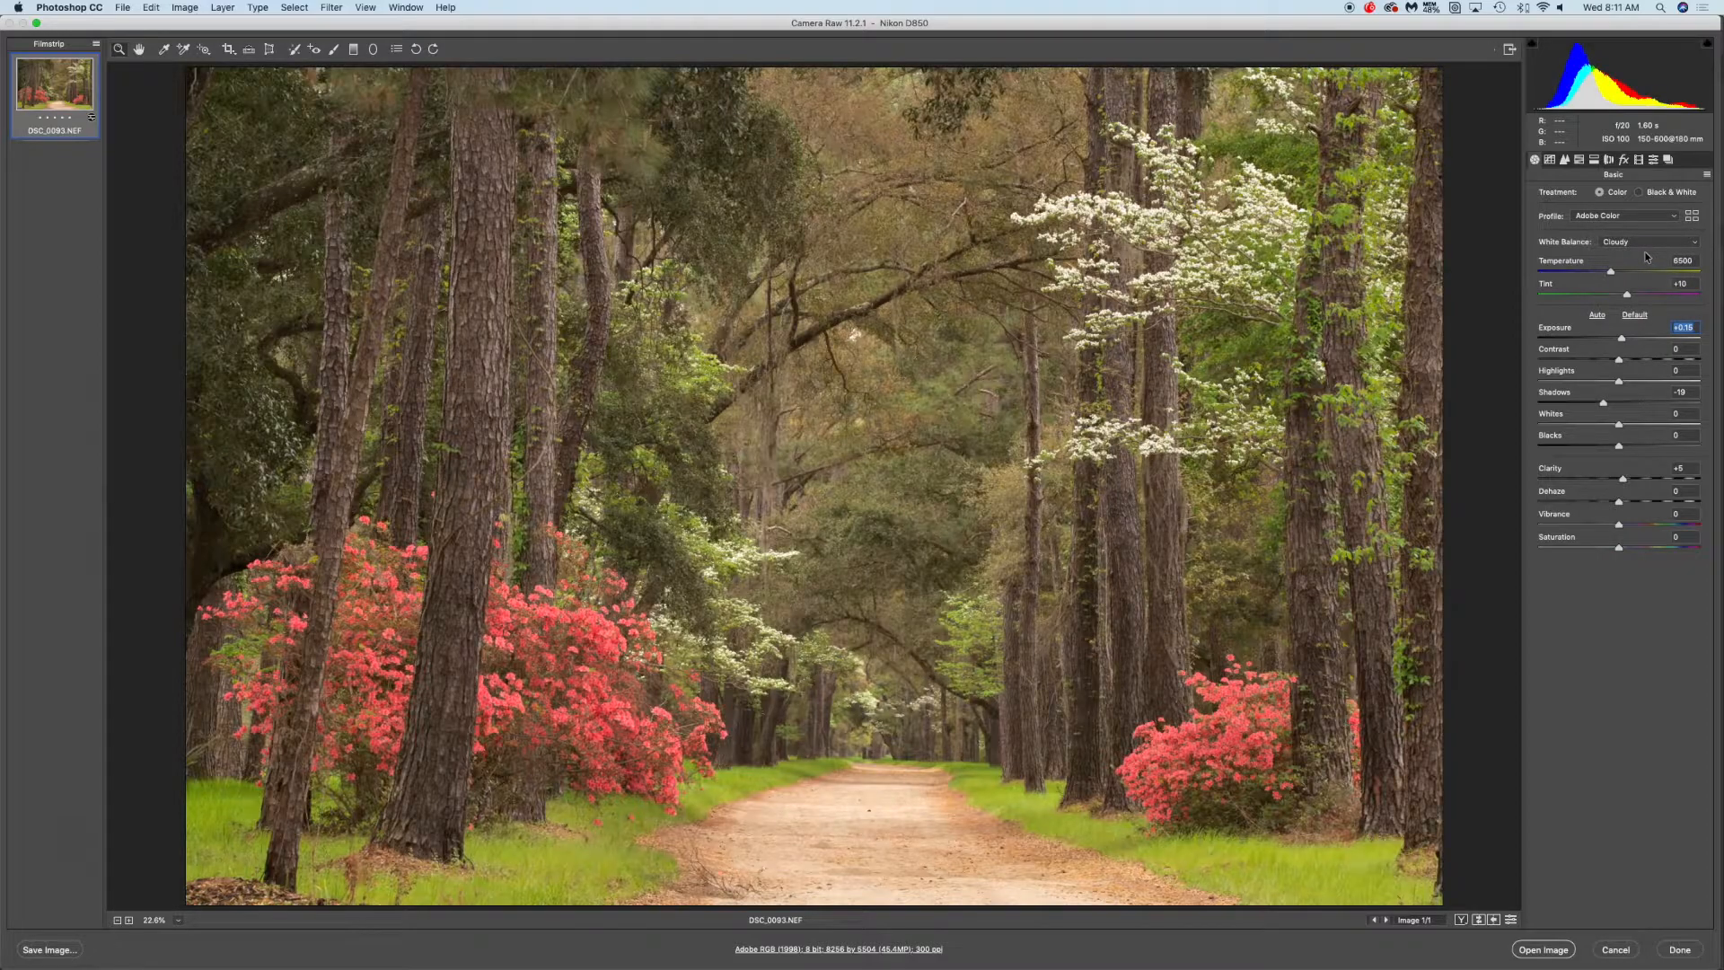
{"action": "left_click", "coordinate": [1647, 243]}
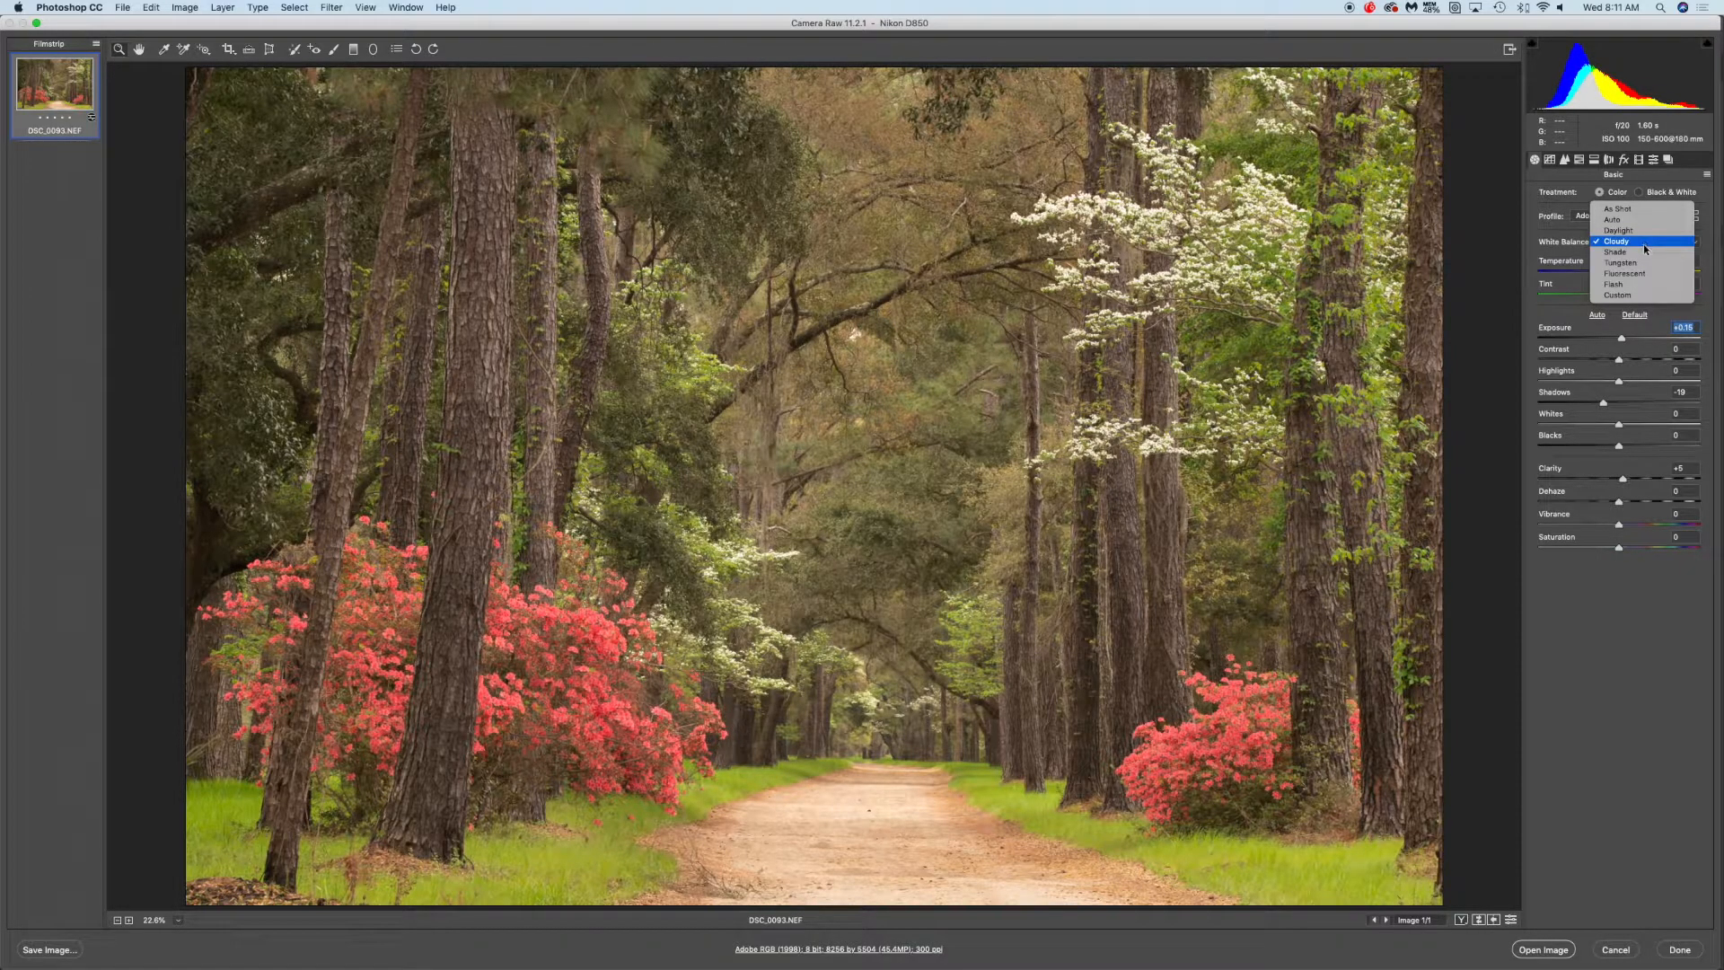
{"action": "left_click", "coordinate": [1643, 253]}
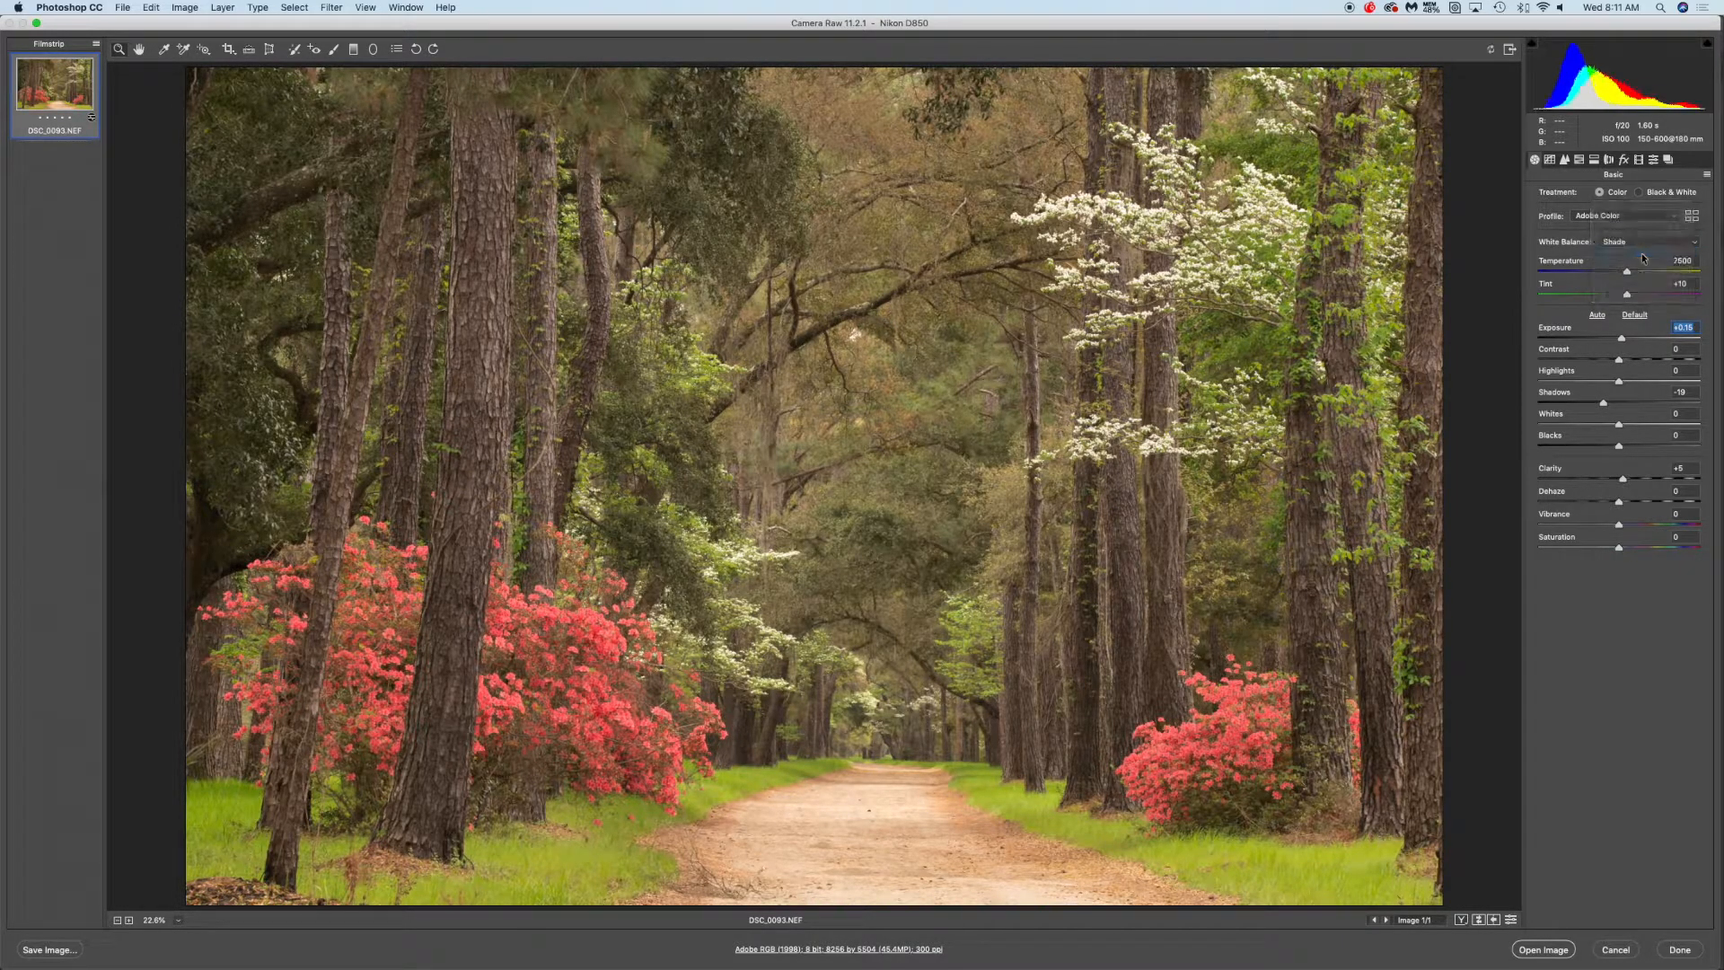
{"action": "left_click", "coordinate": [1640, 240]}
{"action": "left_click", "coordinate": [1641, 254]}
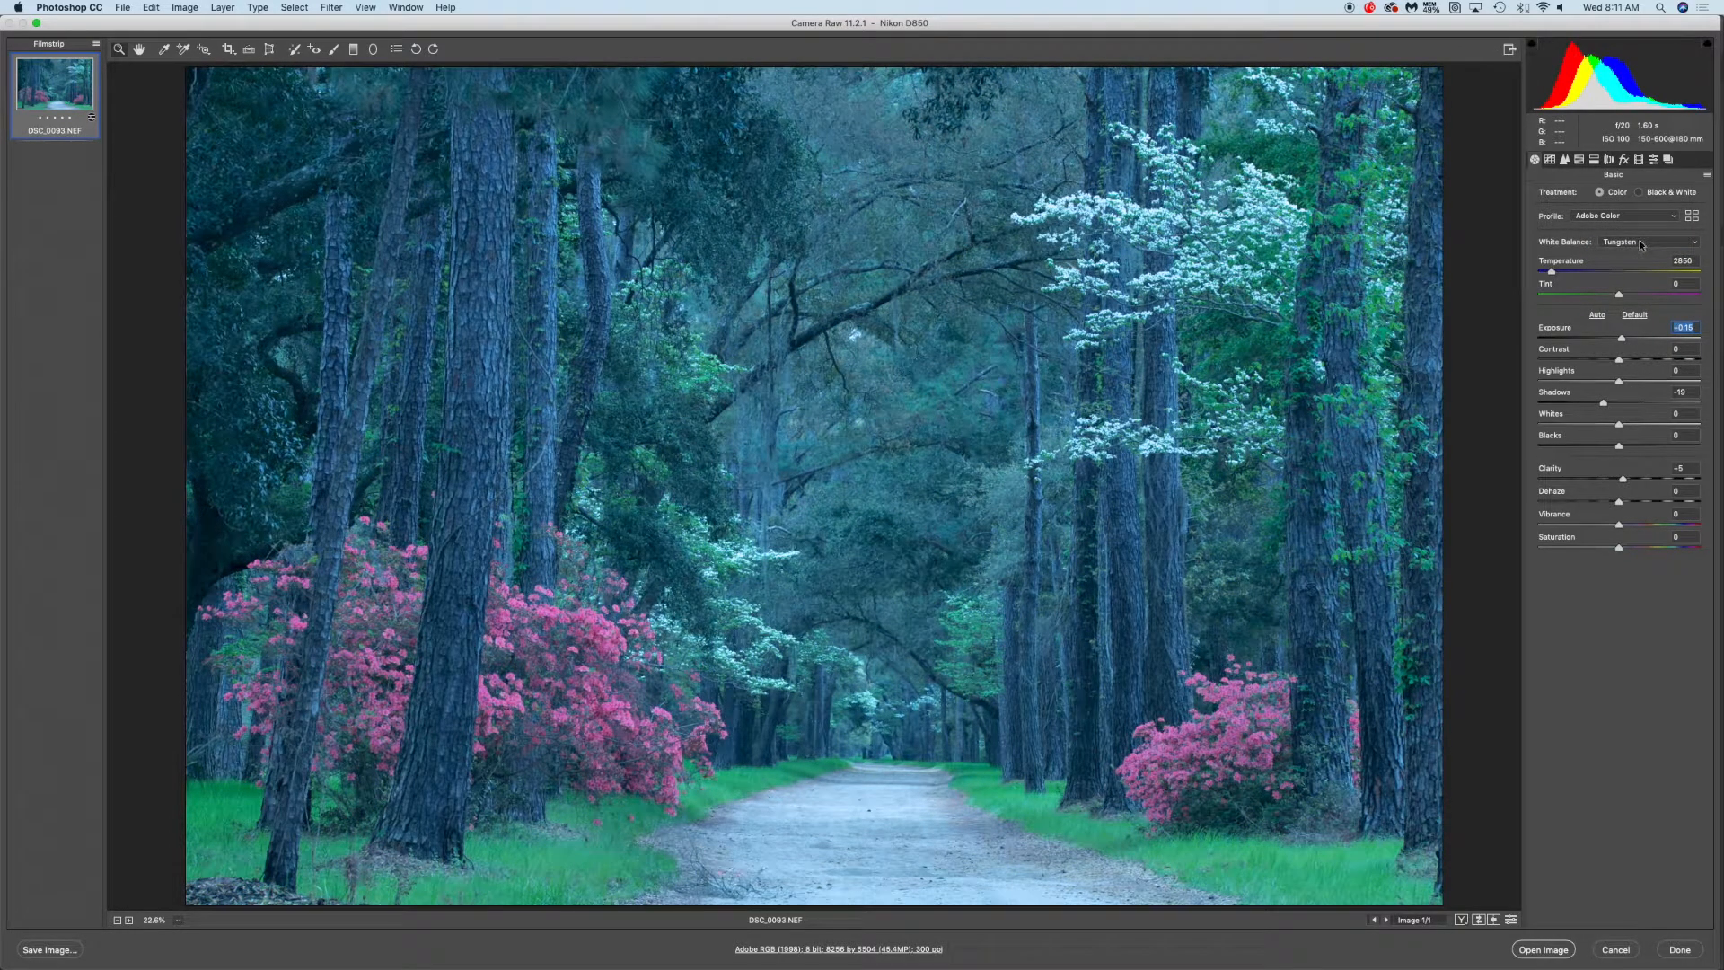
{"action": "left_click", "coordinate": [1643, 244]}
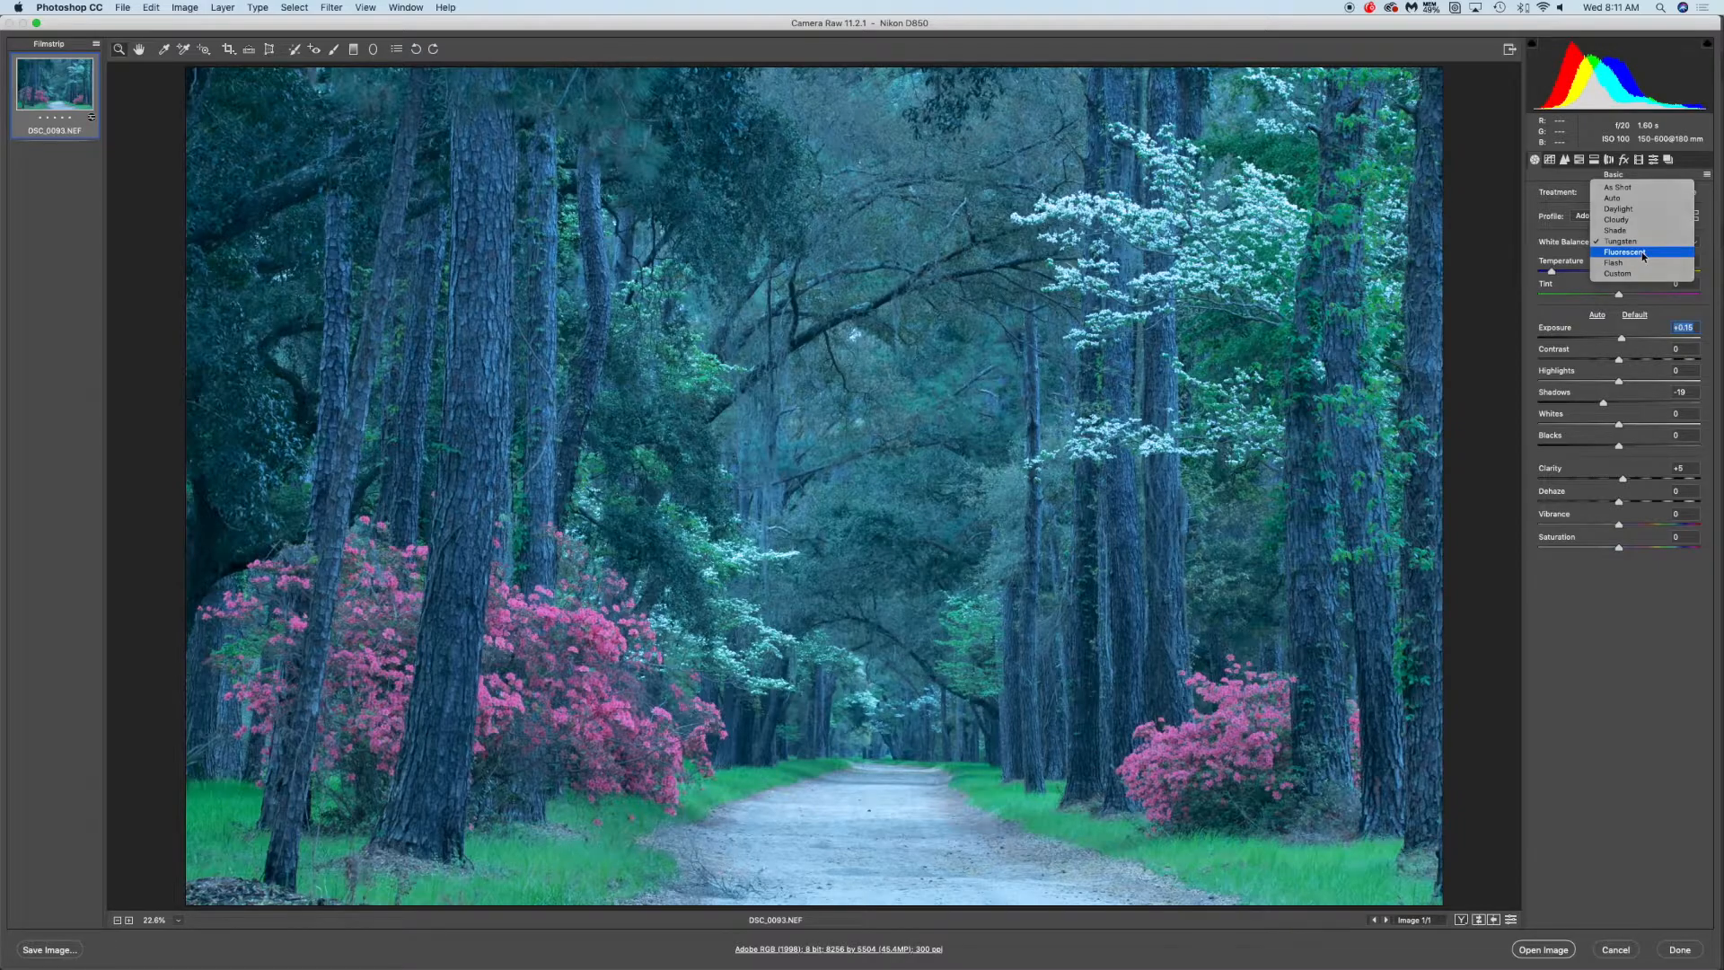
{"action": "left_click", "coordinate": [1644, 256]}
{"action": "left_click", "coordinate": [1644, 244]}
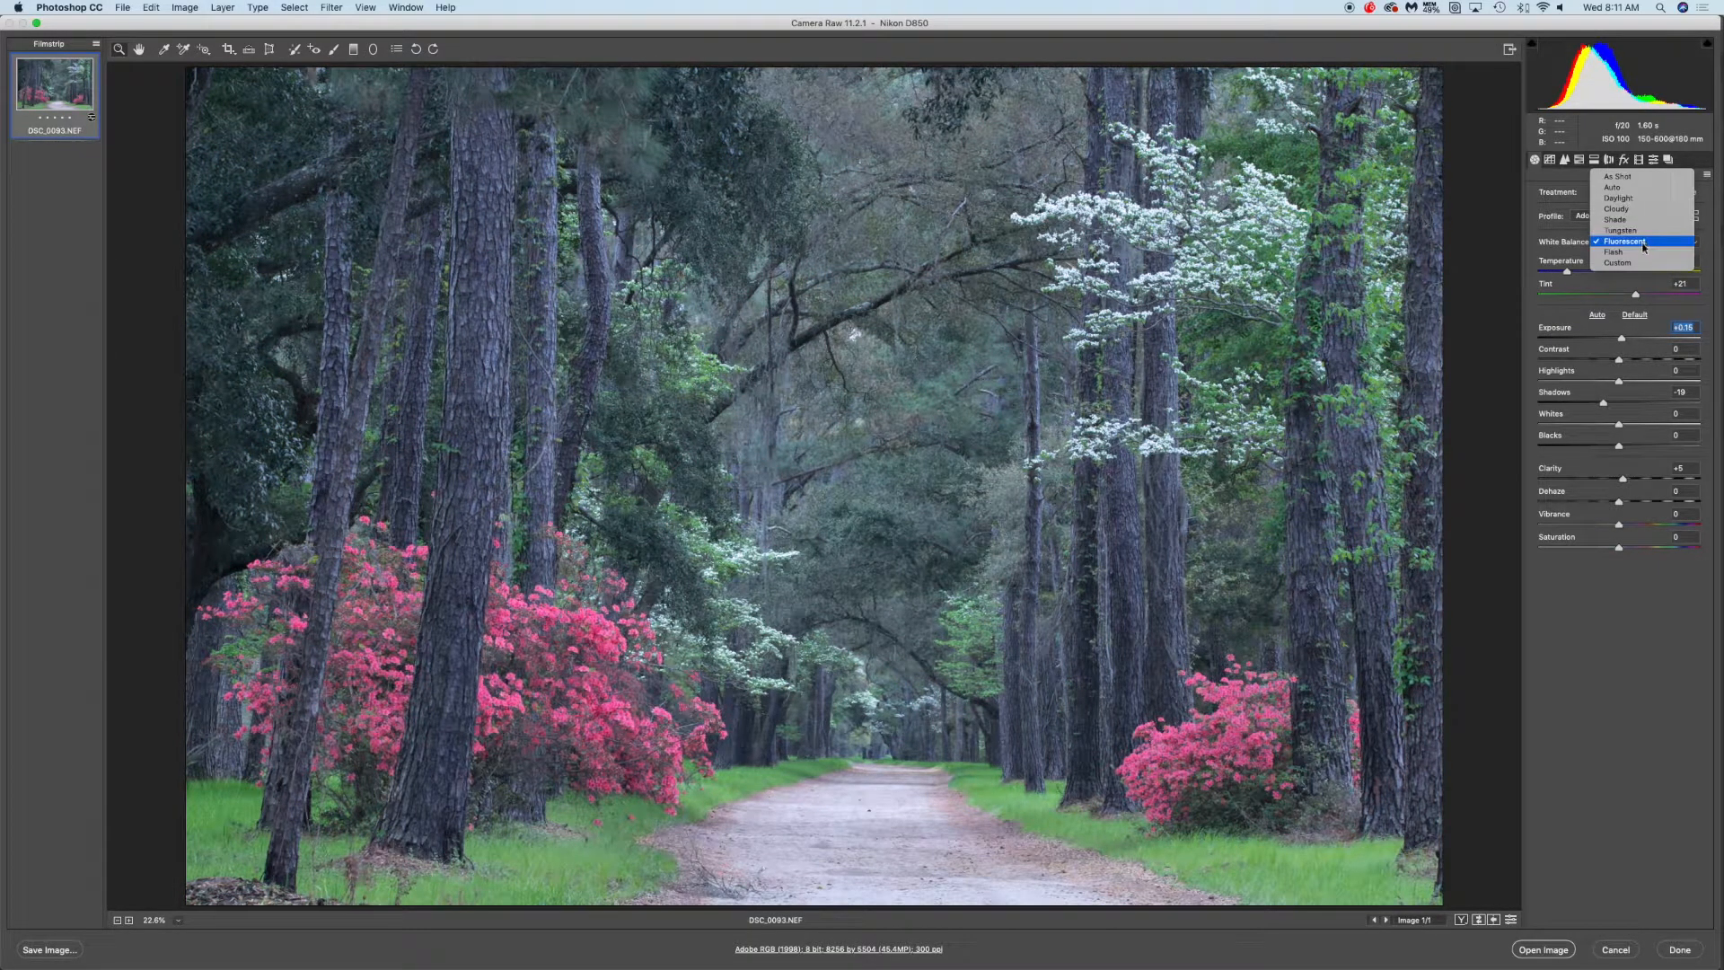
{"action": "left_click", "coordinate": [1638, 176]}
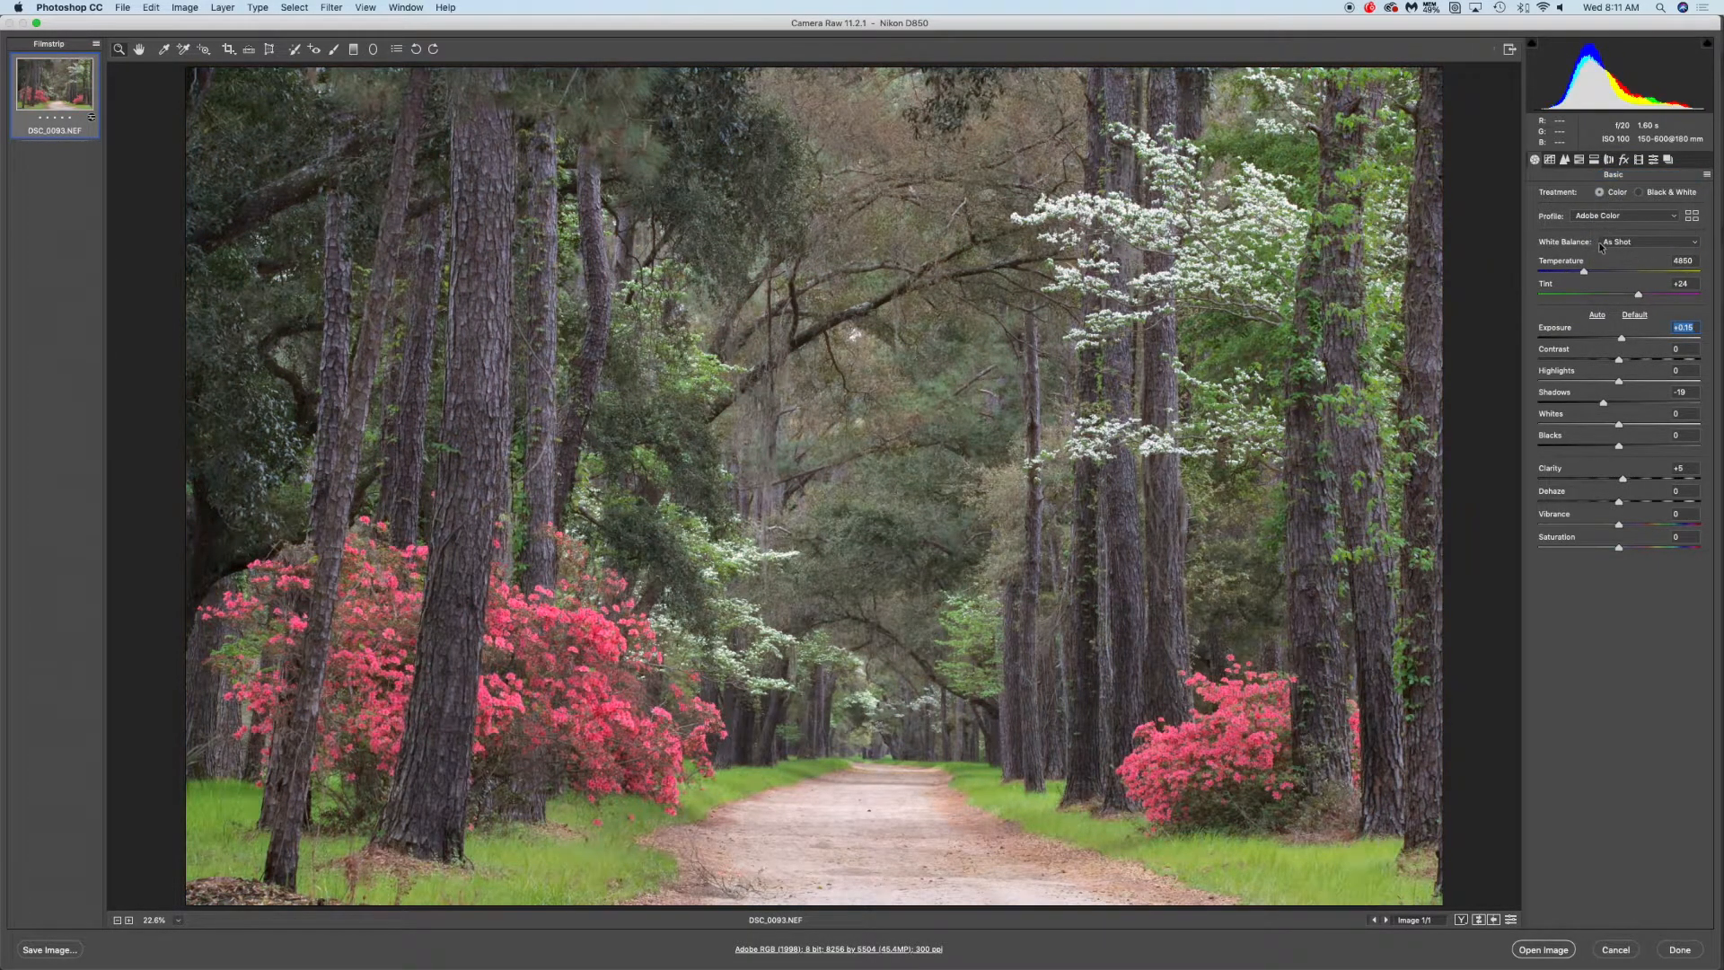
Set the white balance preset to Cloudy
{"action": "left_click", "coordinate": [1643, 243]}
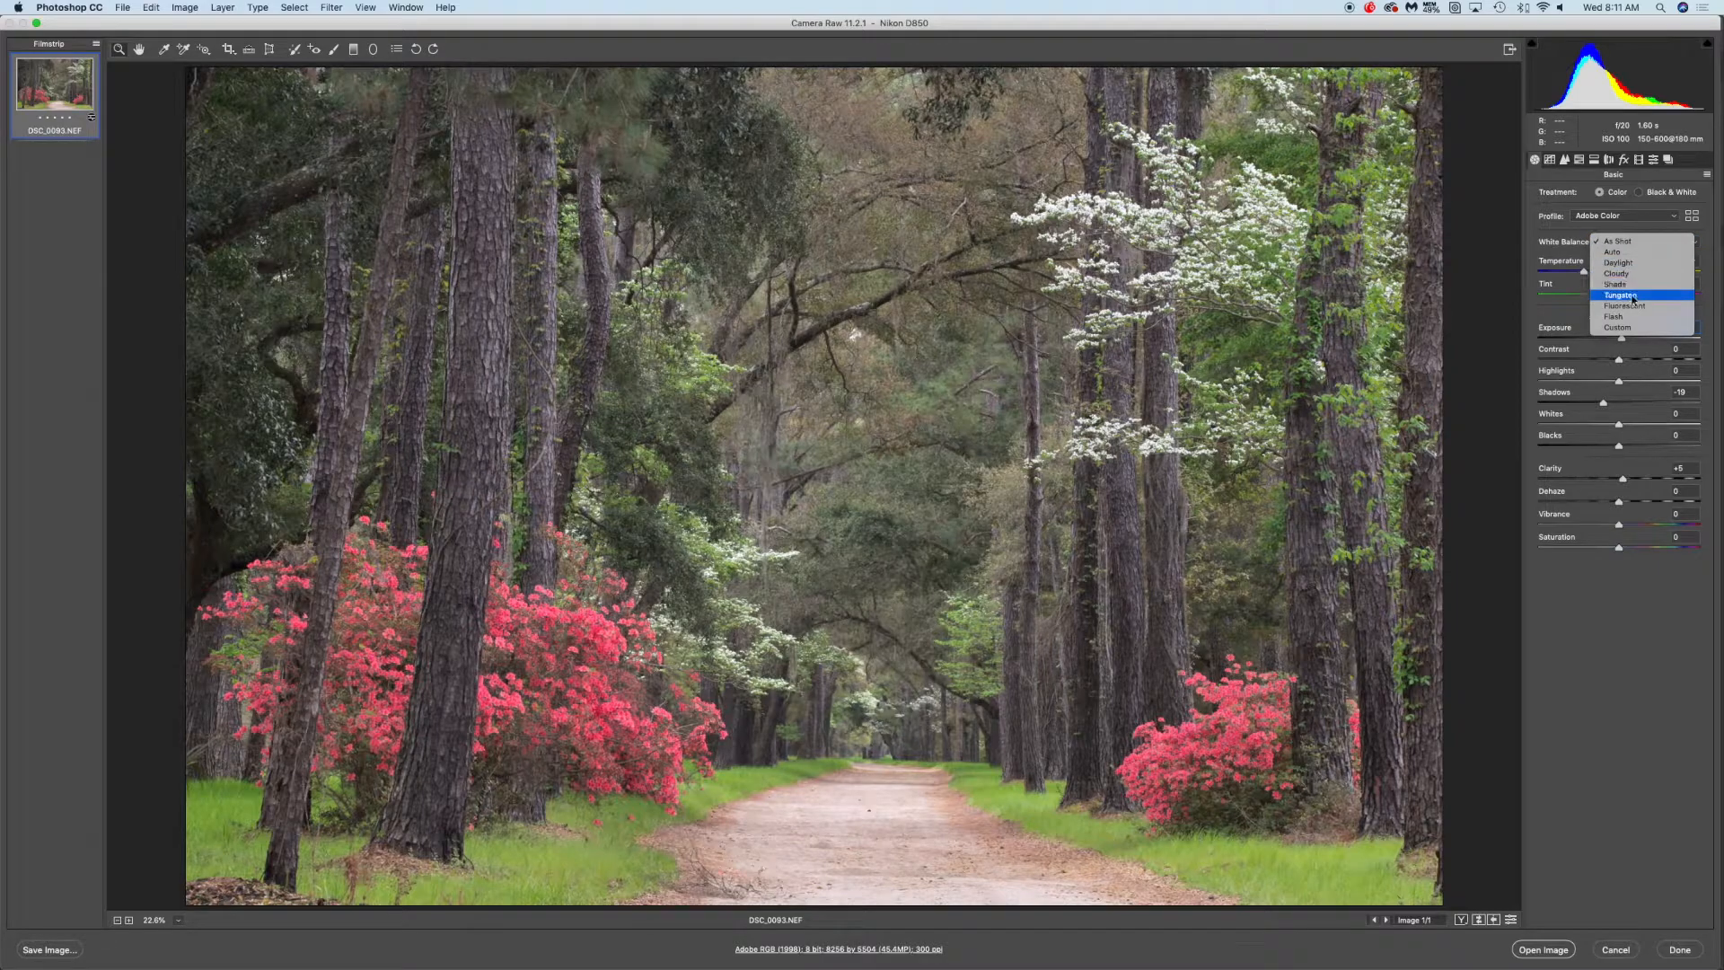
{"action": "left_click", "coordinate": [1635, 242]}
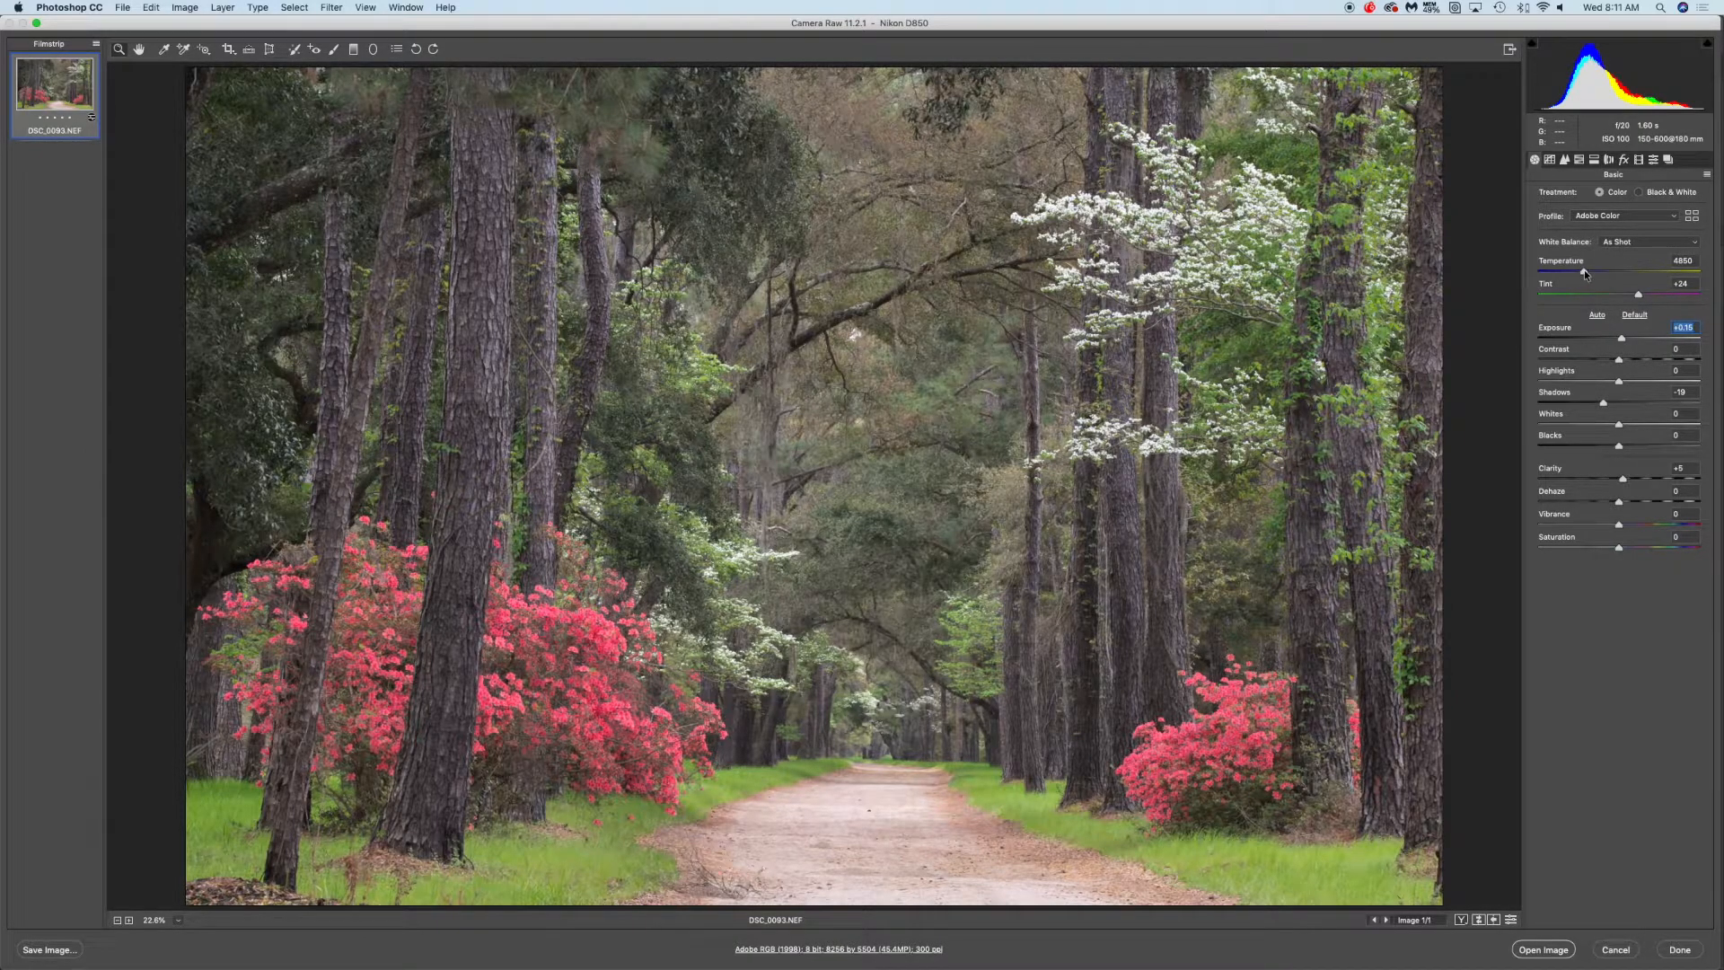
{"action": "left_click", "coordinate": [1622, 243]}
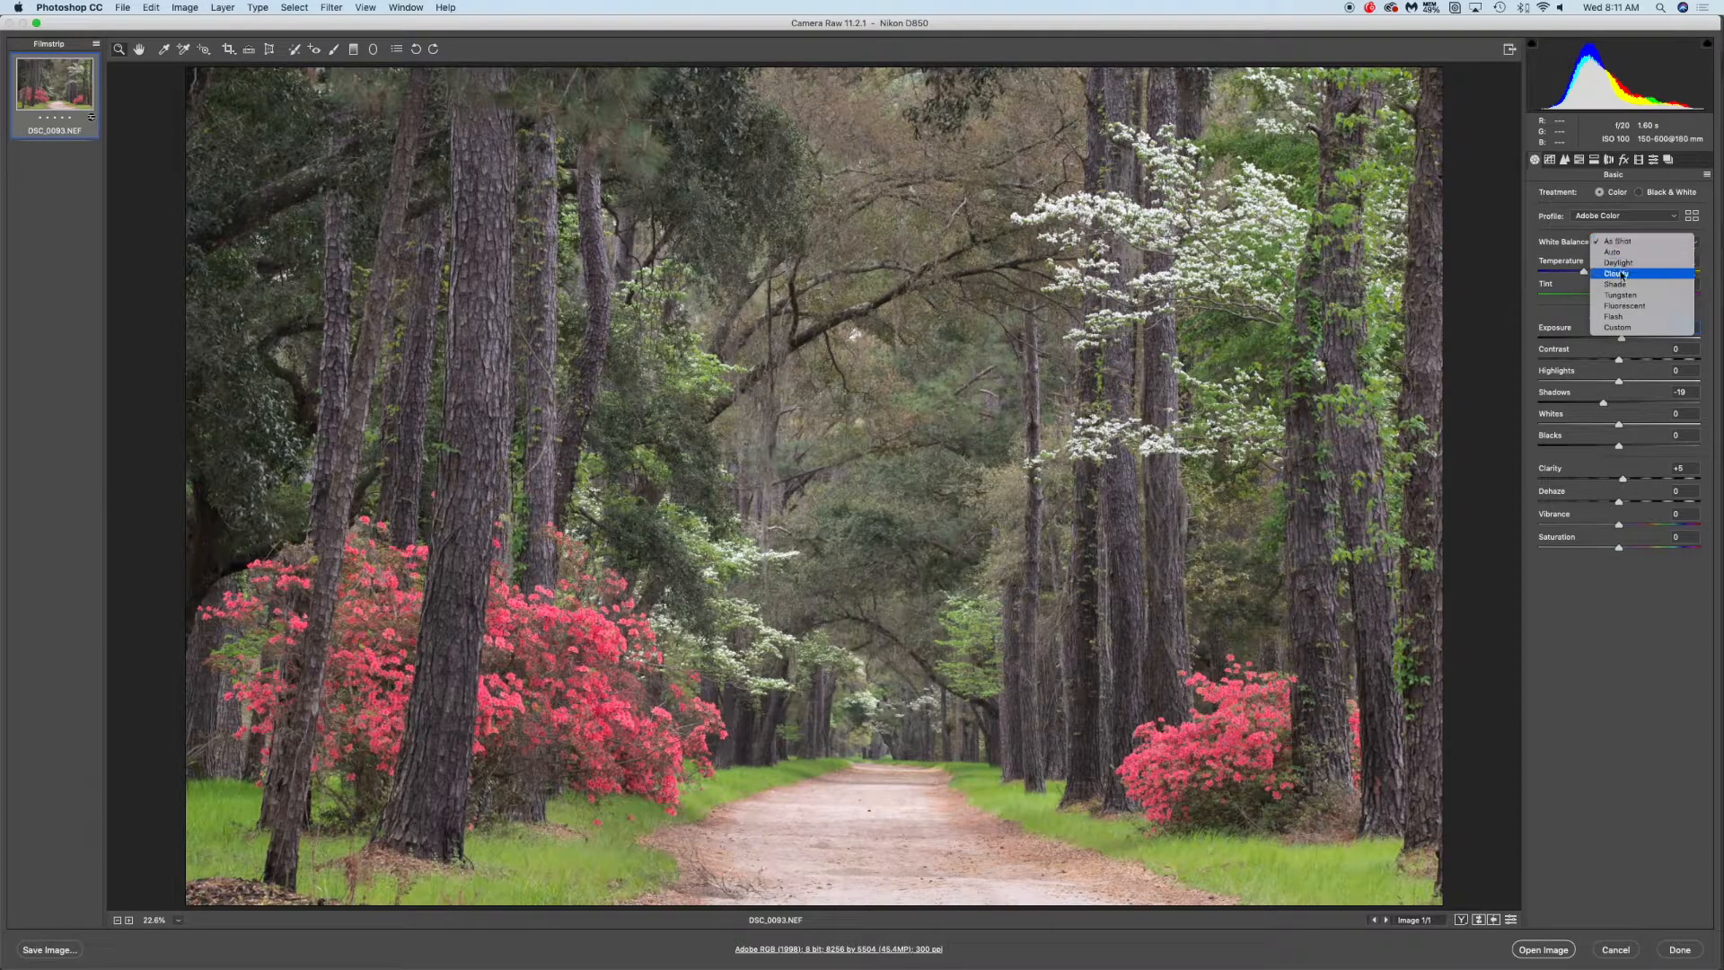
{"action": "left_click", "coordinate": [1627, 243]}
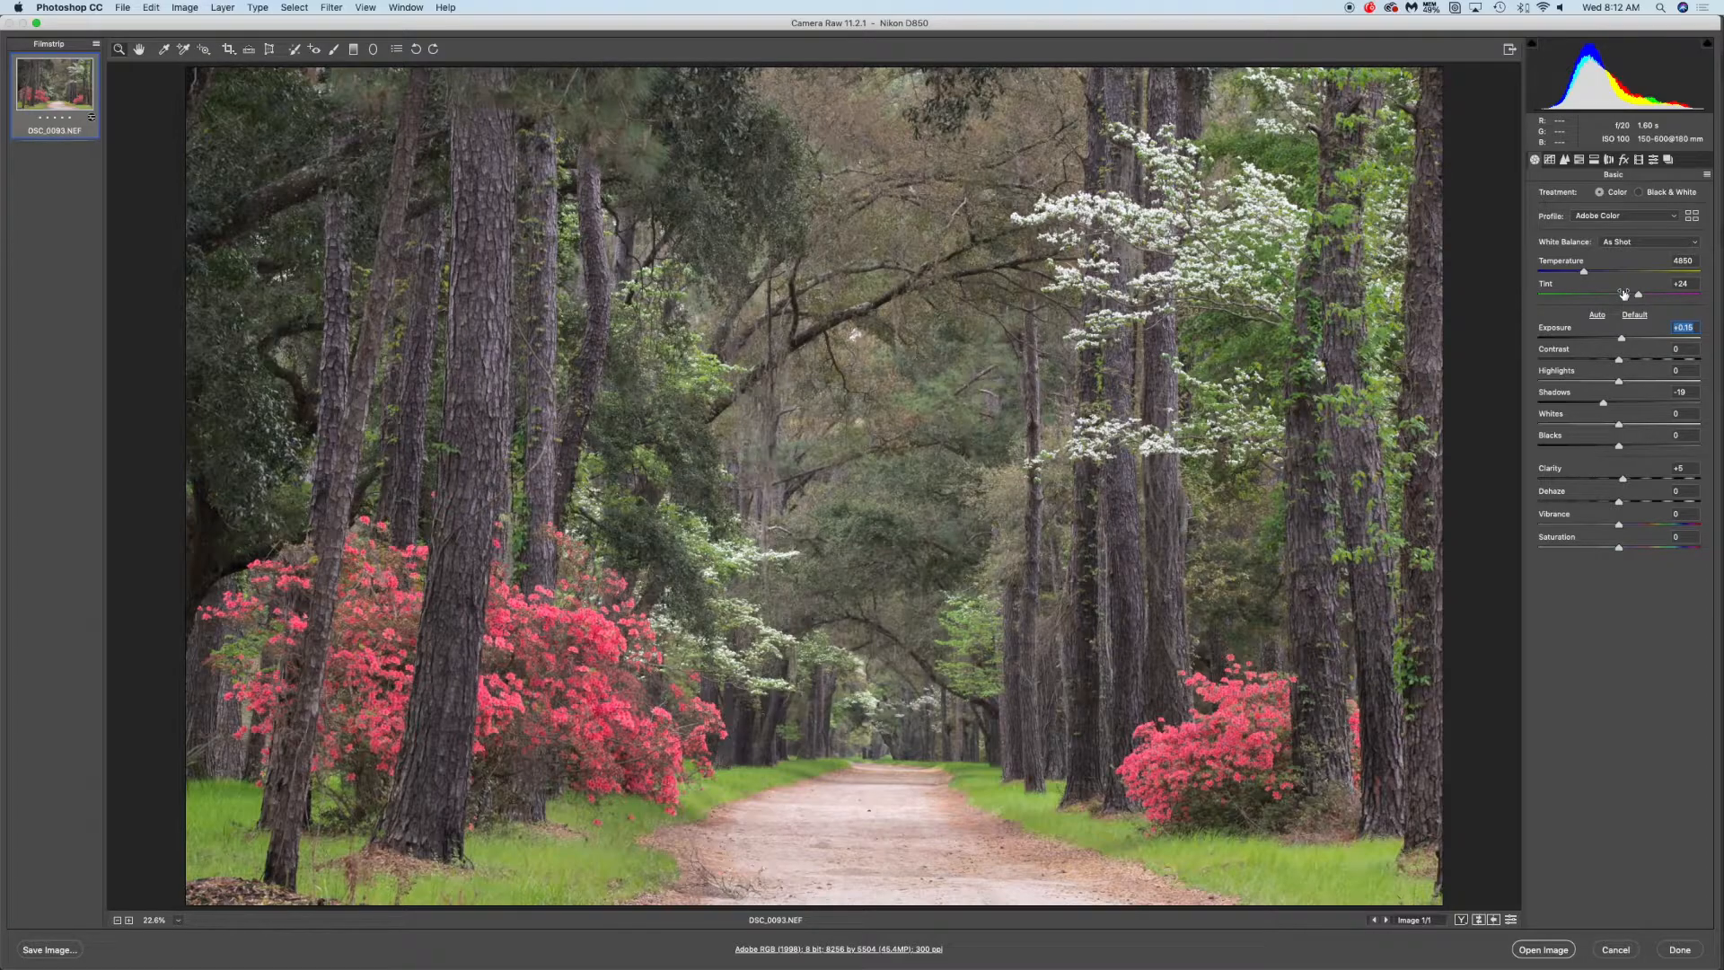
{"action": "left_click", "coordinate": [1651, 243]}
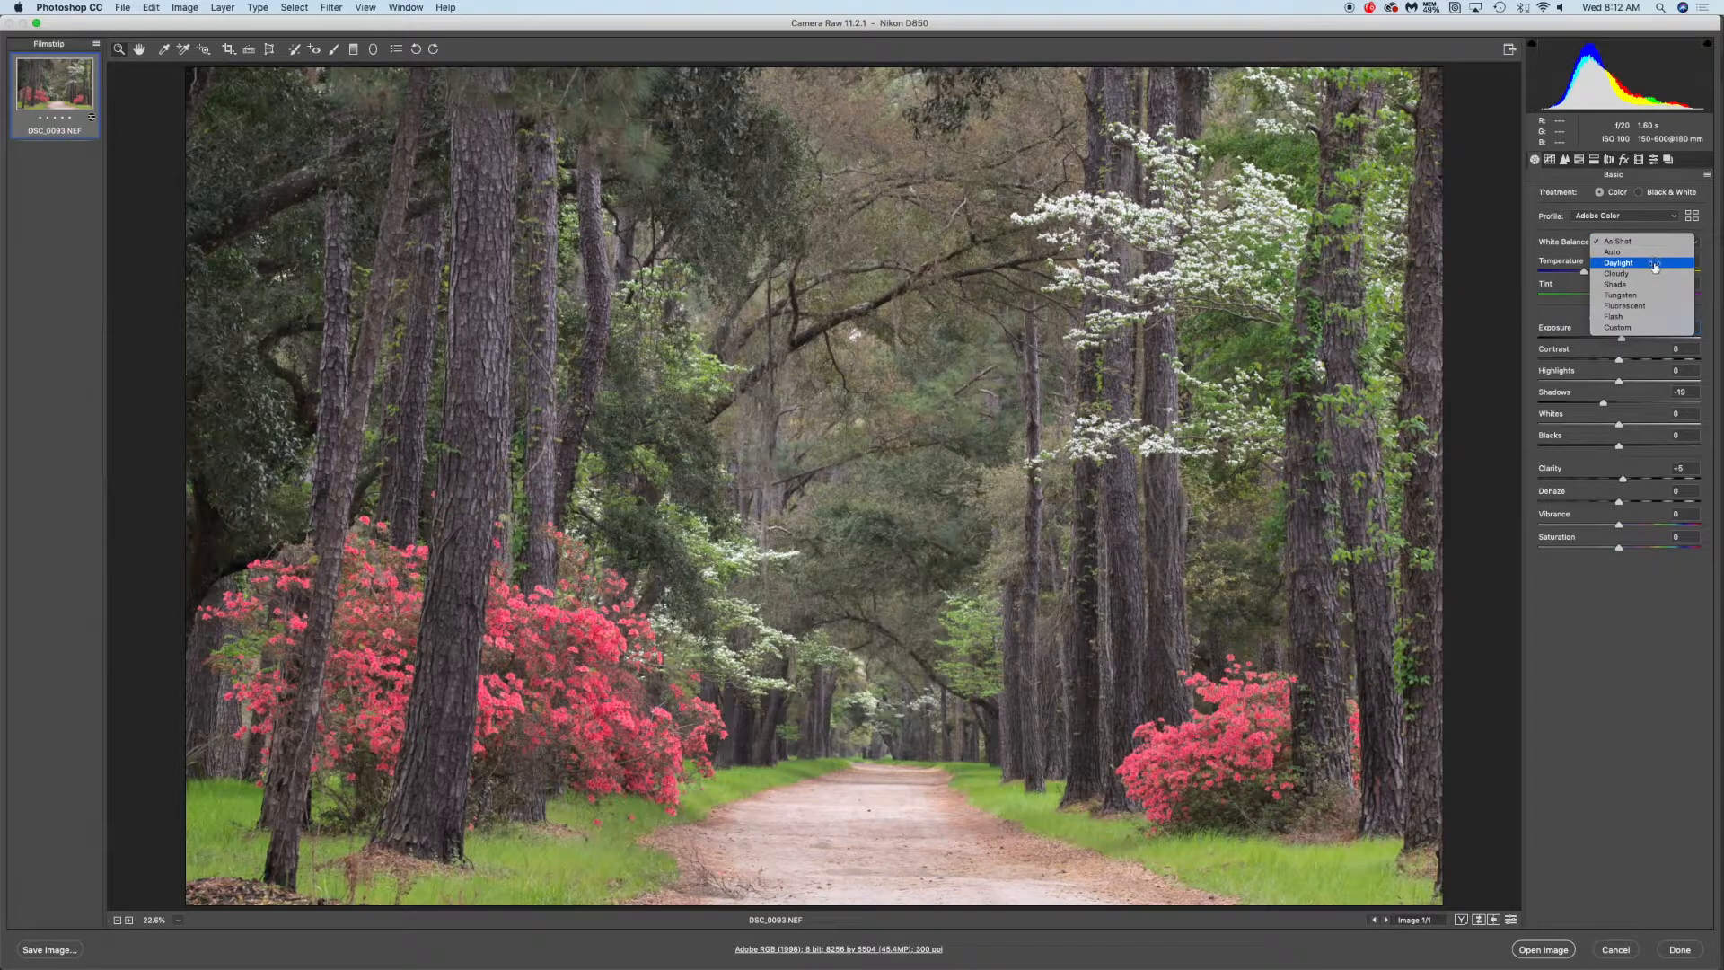
{"action": "left_click", "coordinate": [1653, 273]}
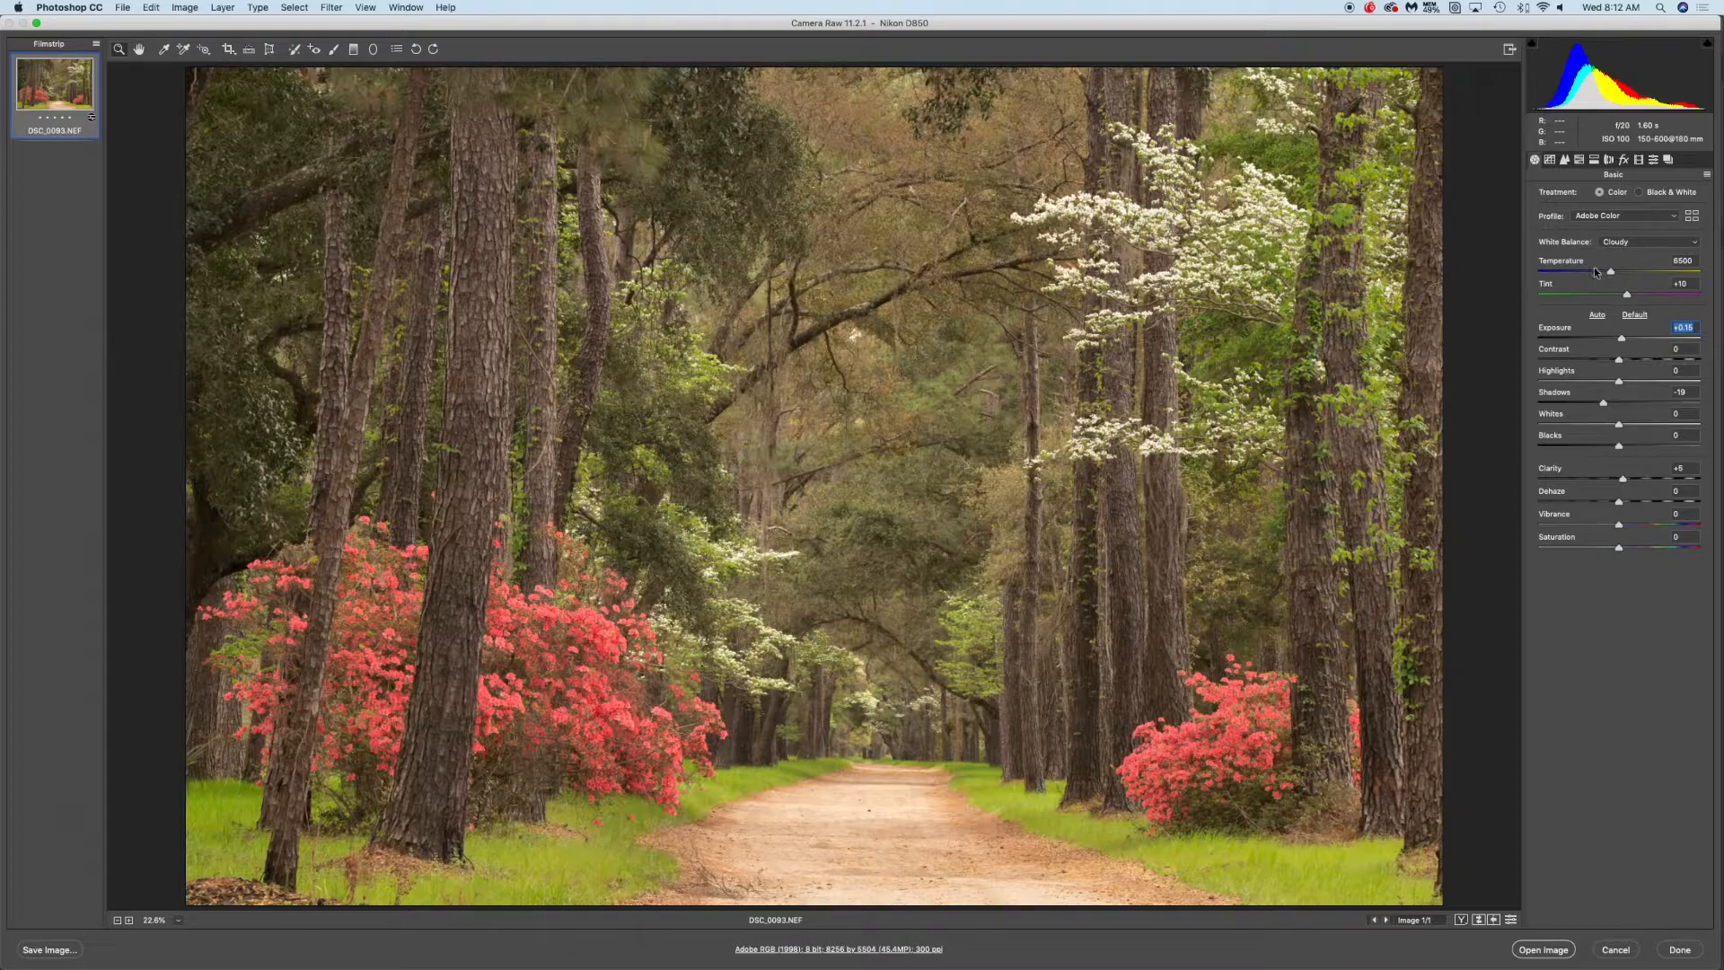
Set the white balance back to As Shot and nudge the Temperature slider to about 4850
{"action": "left_click", "coordinate": [1636, 241]}
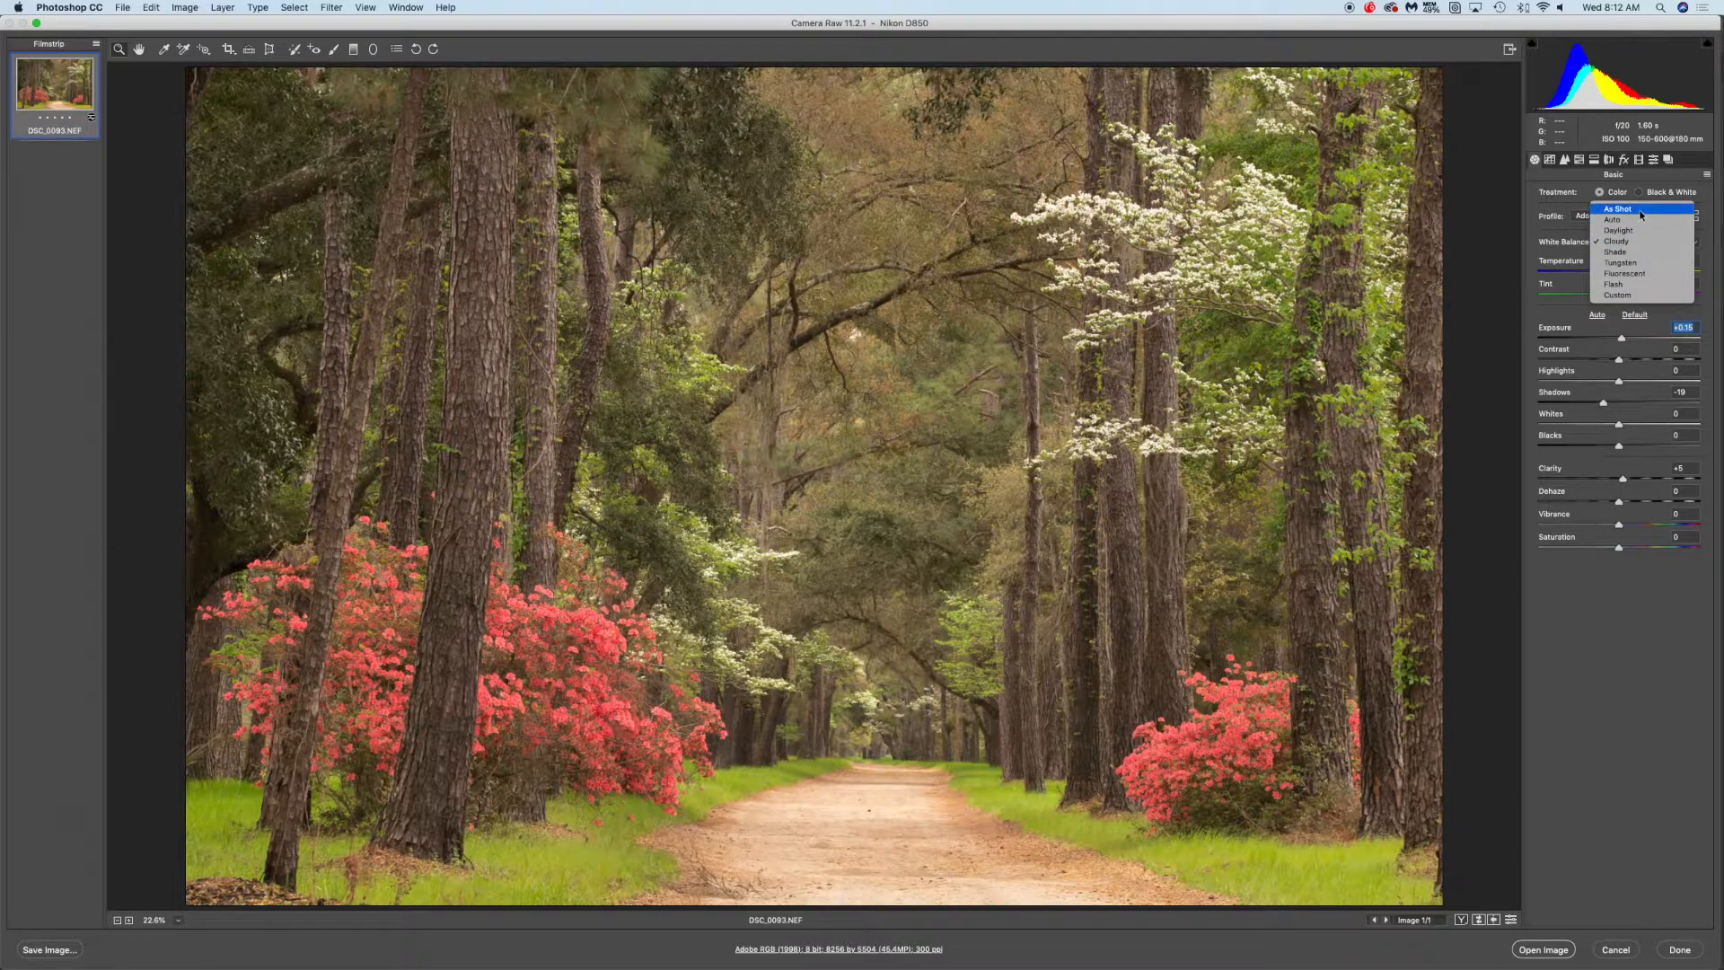
{"action": "left_click", "coordinate": [1640, 208]}
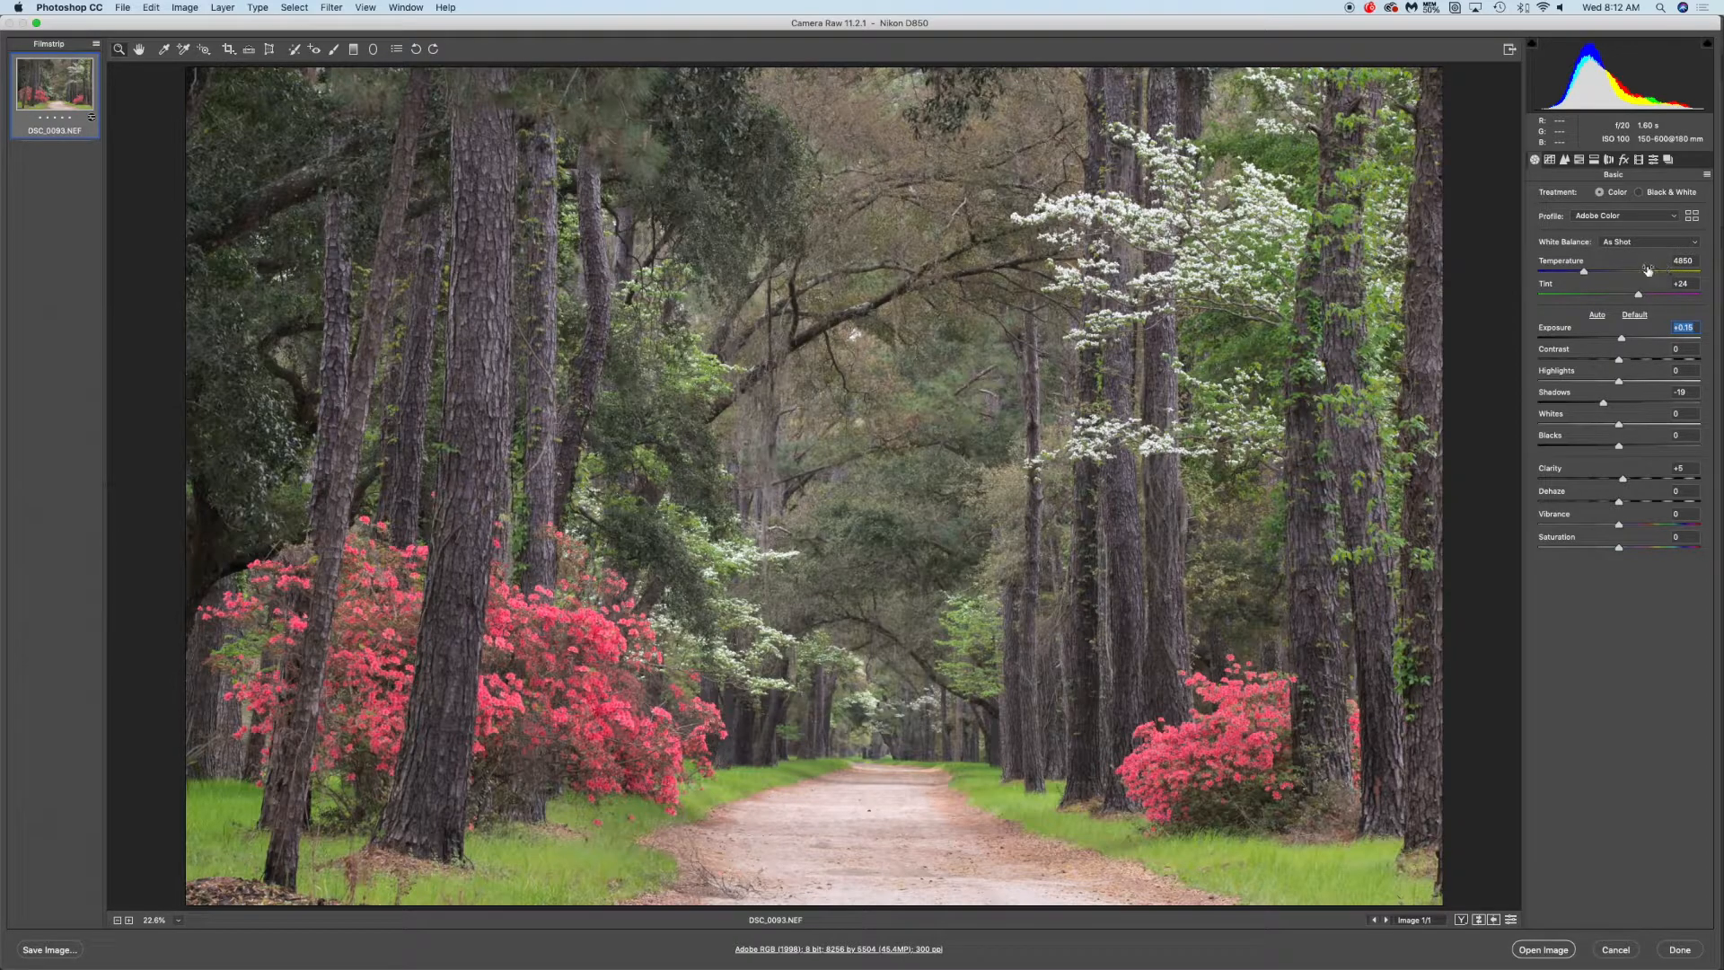
{"action": "left_click_drag", "start_coordinate": [1586, 271], "coordinate": [1586, 274]}
{"action": "left_click_drag", "start_coordinate": [1585, 272], "coordinate": [1584, 273]}
Try boosting the Oranges saturation to +100 in HSL Adjustments and reset it to 0
{"action": "left_click", "coordinate": [1580, 161]}
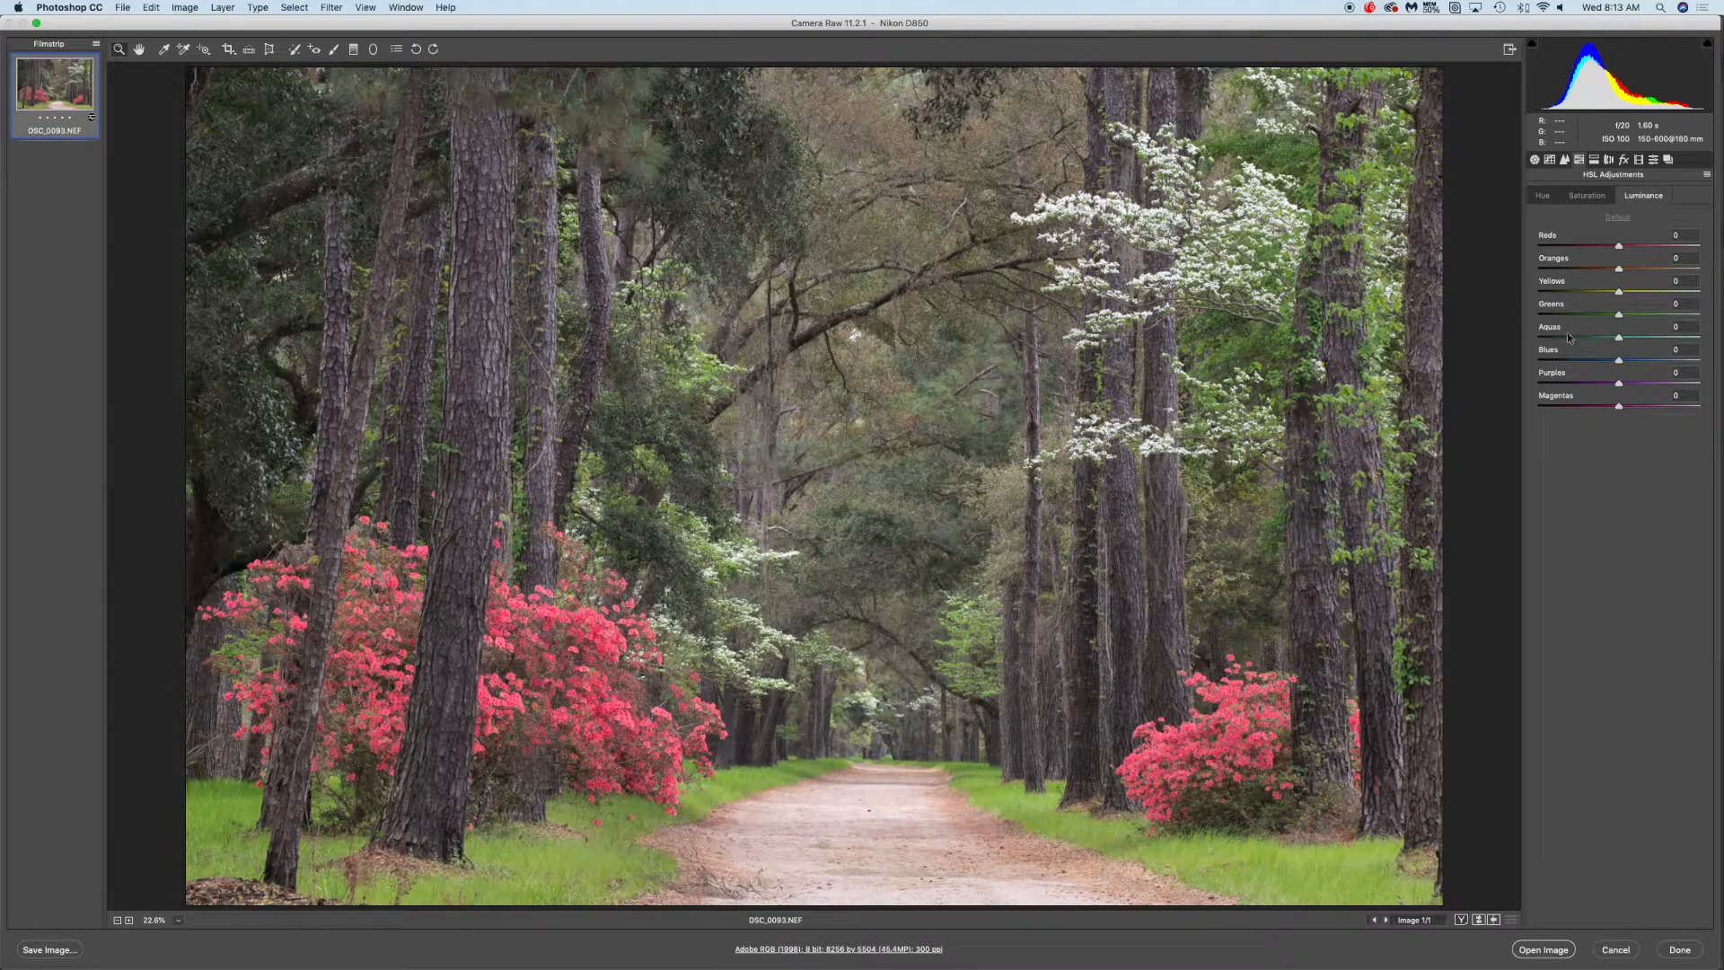
{"action": "left_click", "coordinate": [1556, 202]}
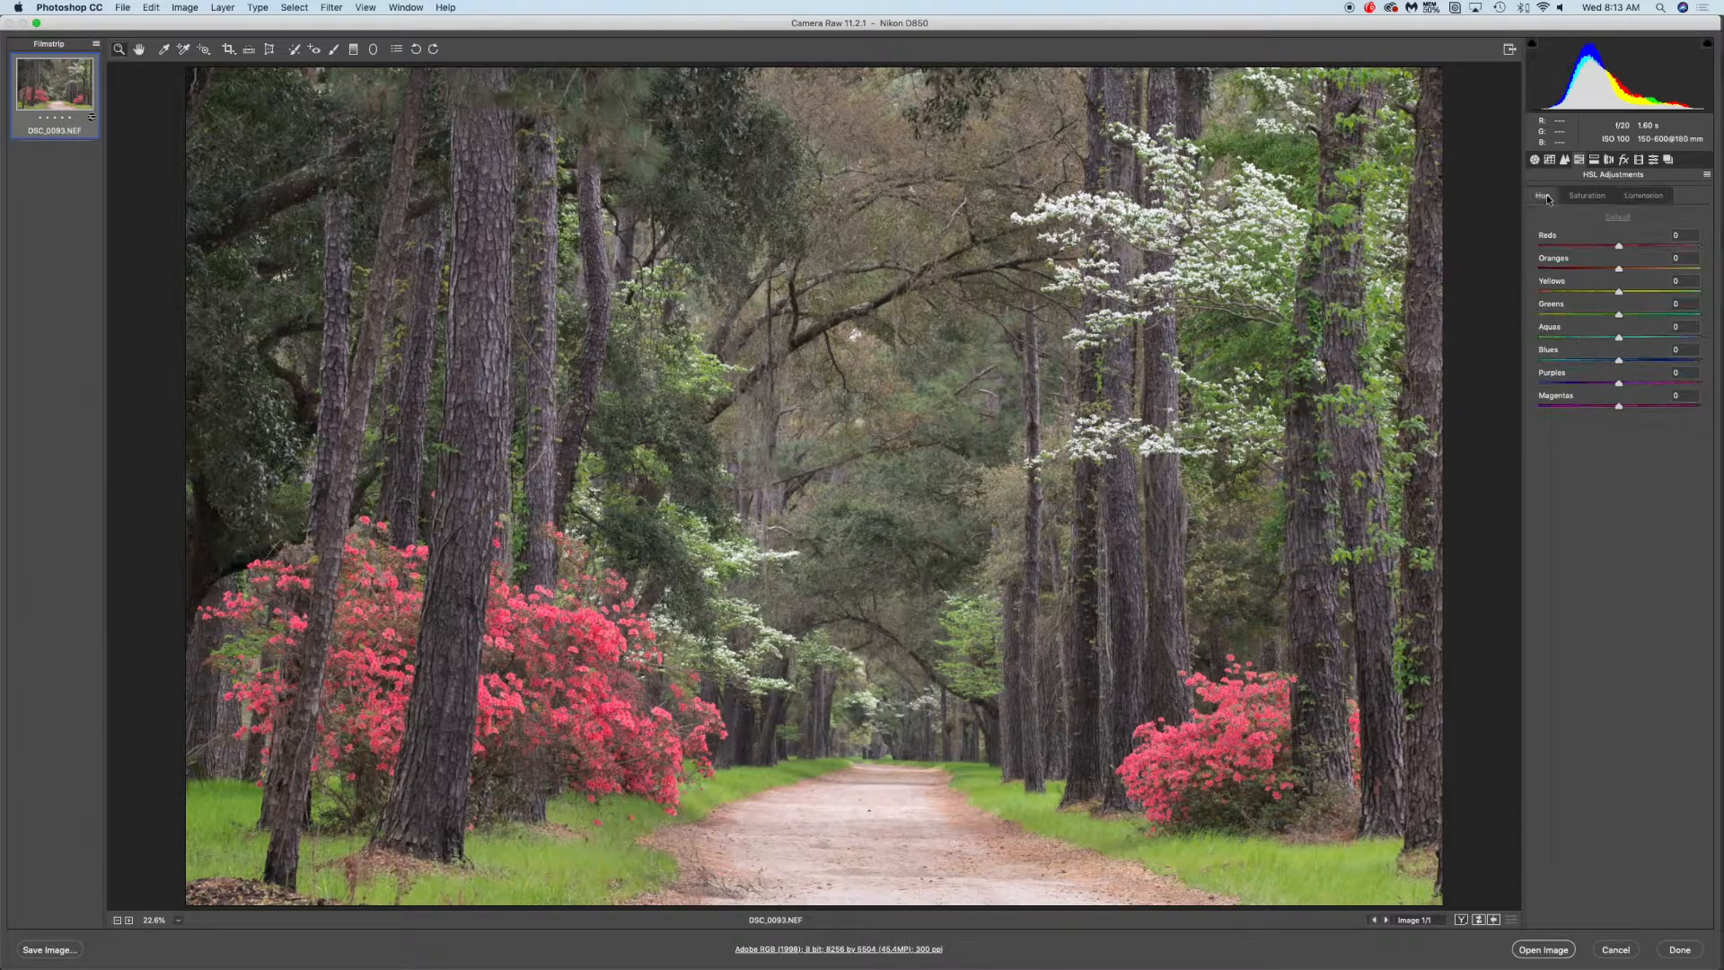
{"action": "left_click", "coordinate": [1584, 196]}
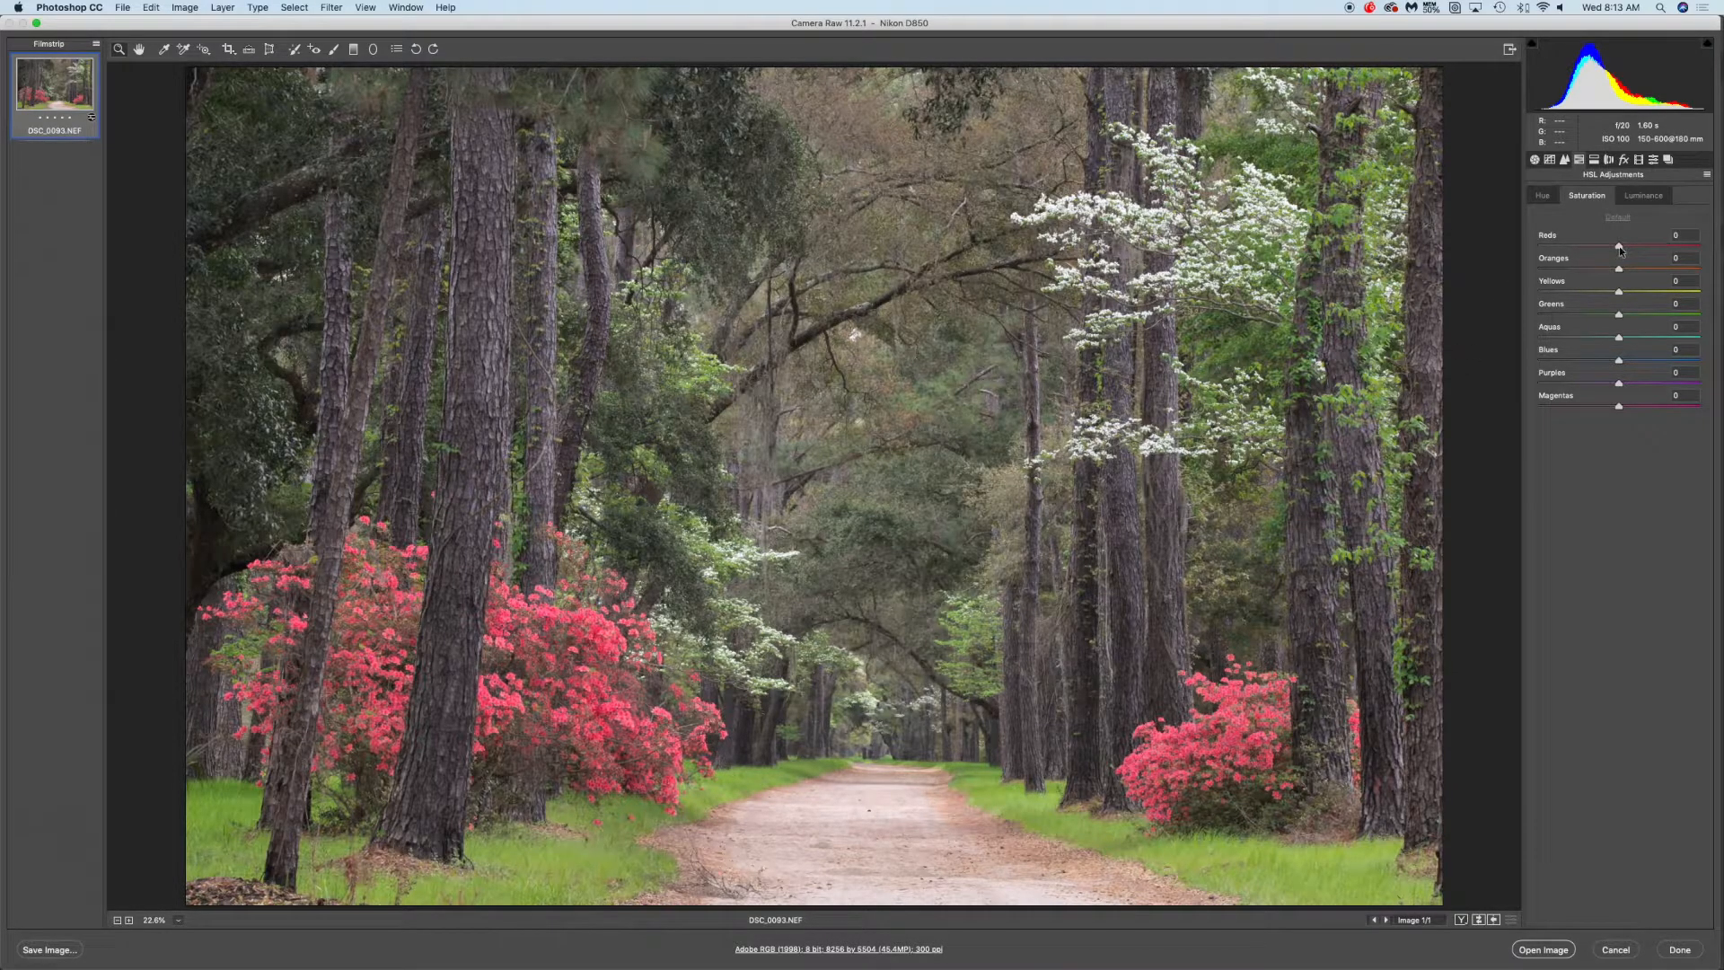
{"action": "mouse_move", "coordinate": [1621, 248]}
{"action": "left_mouse_down"}
{"action": "mouse_move", "coordinate": [1692, 251]}
{"action": "mouse_move", "coordinate": [1627, 248]}
{"action": "left_mouse_up"}
{"action": "mouse_move", "coordinate": [1627, 246]}
{"action": "left_mouse_down"}
{"action": "mouse_move", "coordinate": [1700, 250]}
{"action": "mouse_move", "coordinate": [1616, 256]}
{"action": "left_mouse_up"}
{"action": "left_click_drag", "start_coordinate": [1620, 272], "coordinate": [1702, 274]}
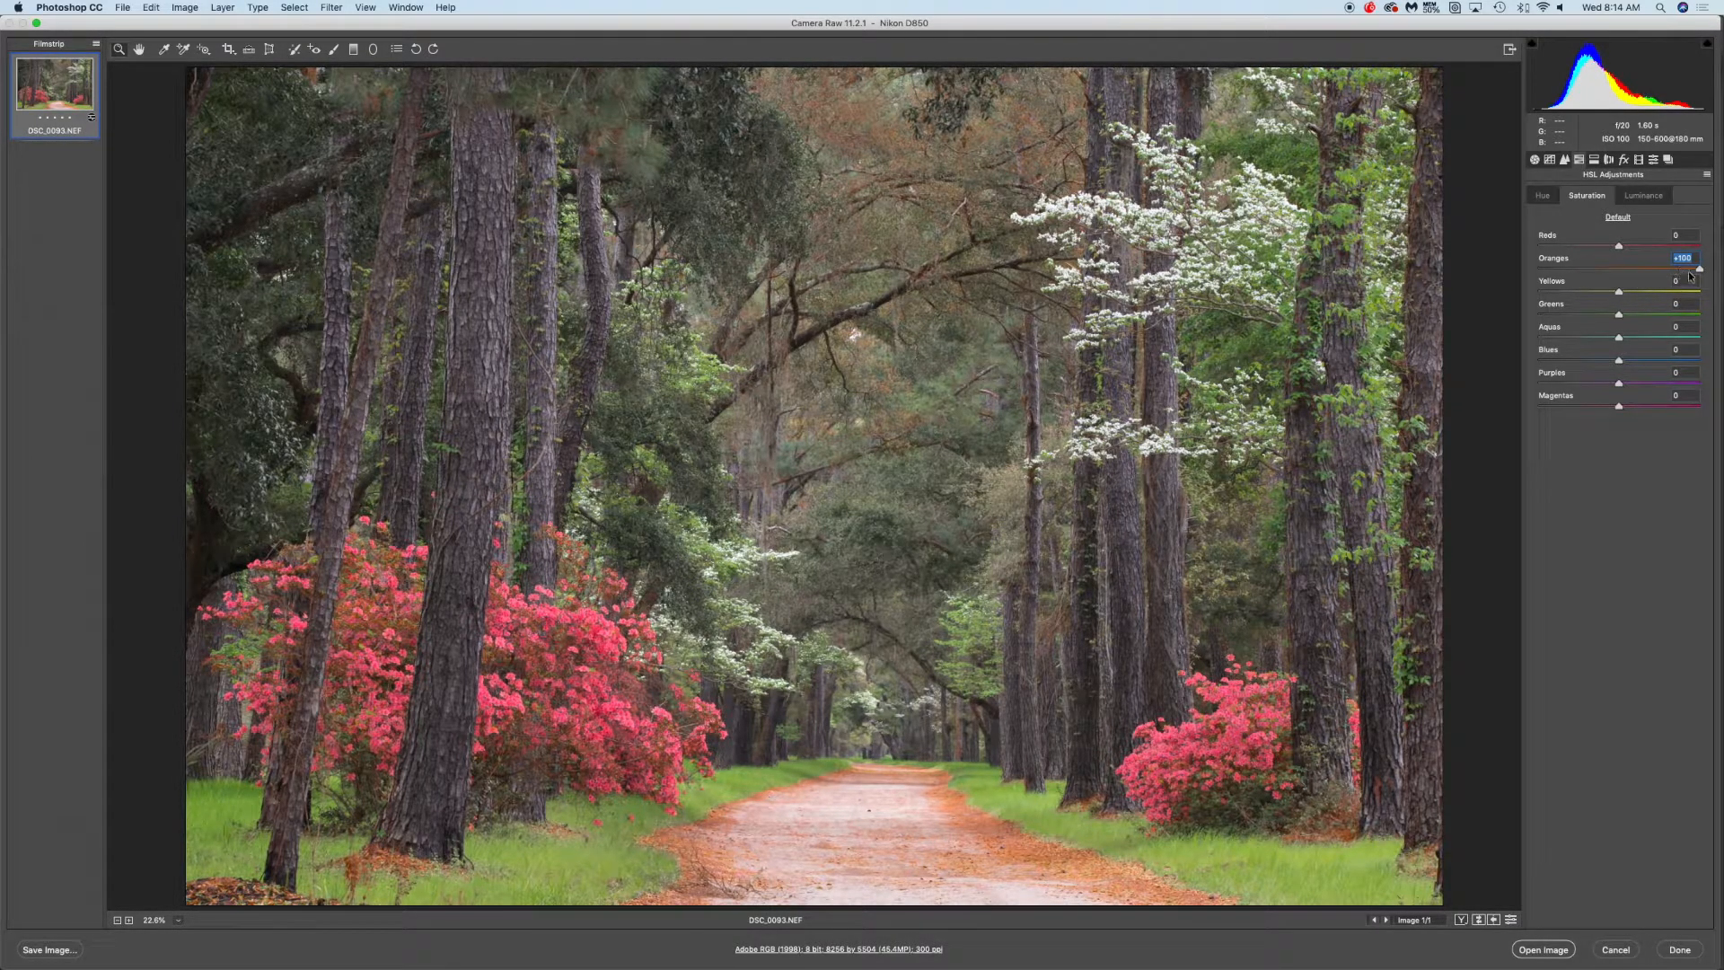
{"action": "left_click_drag", "start_coordinate": [1699, 269], "coordinate": [1621, 272]}
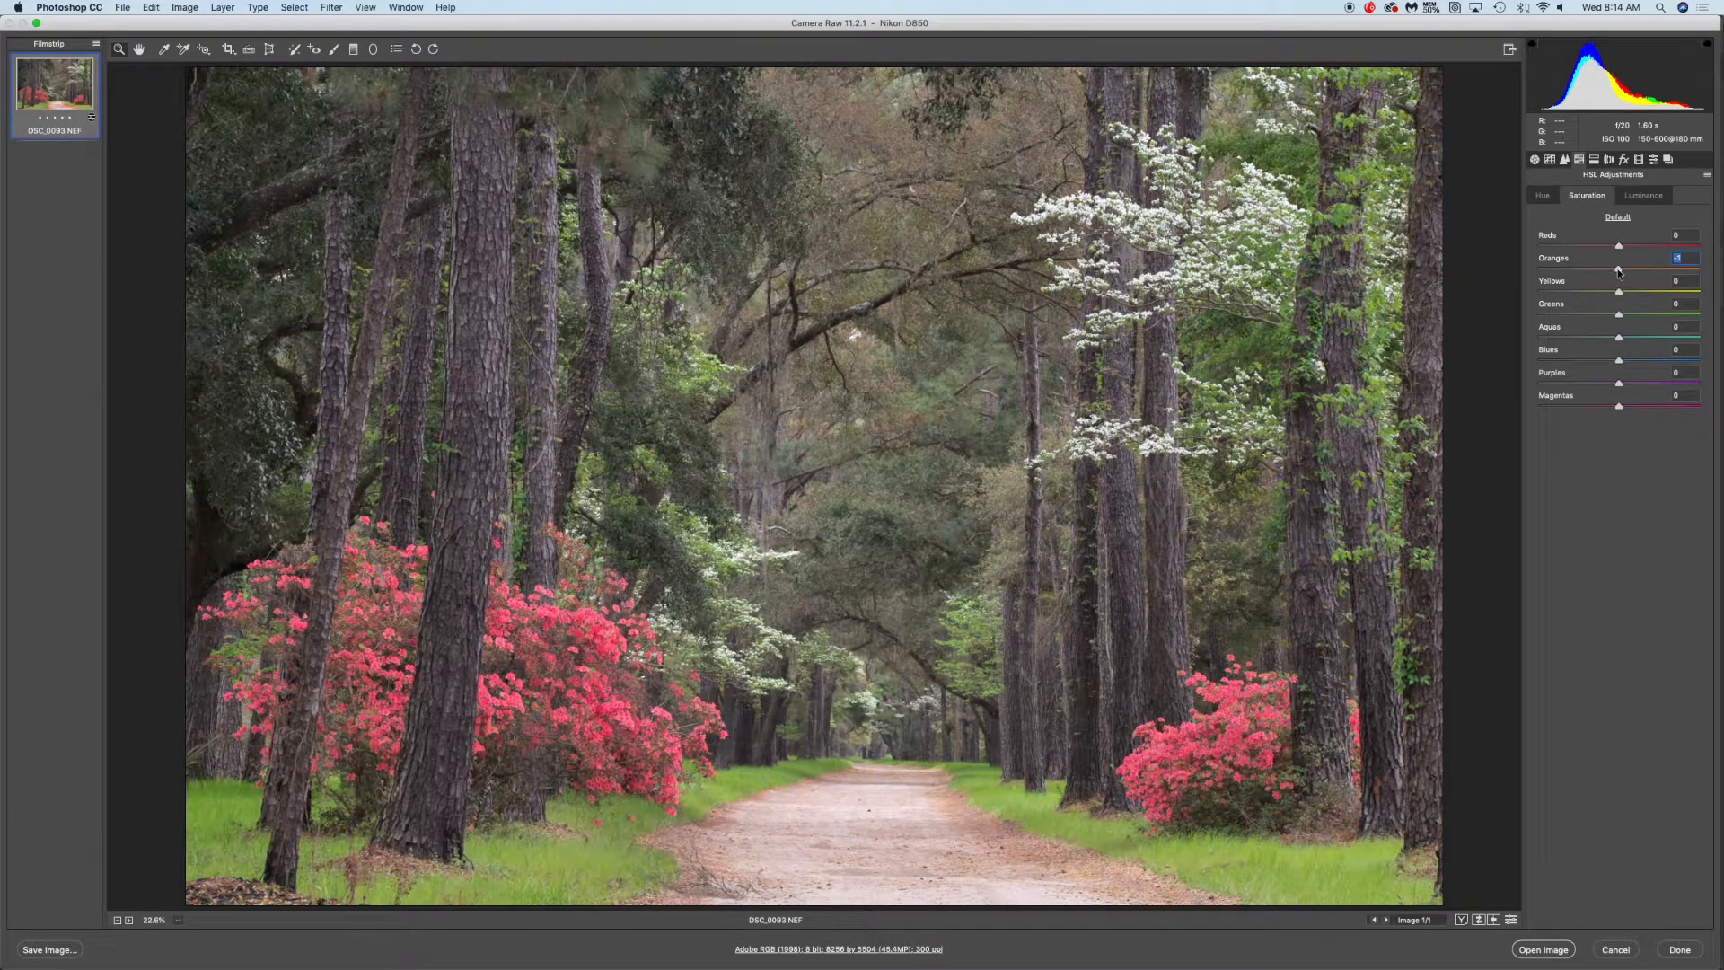
{"action": "double_click", "coordinate": [1619, 272]}
Try shifting the Reds hue to +100 and restore all HSL hue values to default
{"action": "left_click", "coordinate": [1650, 198]}
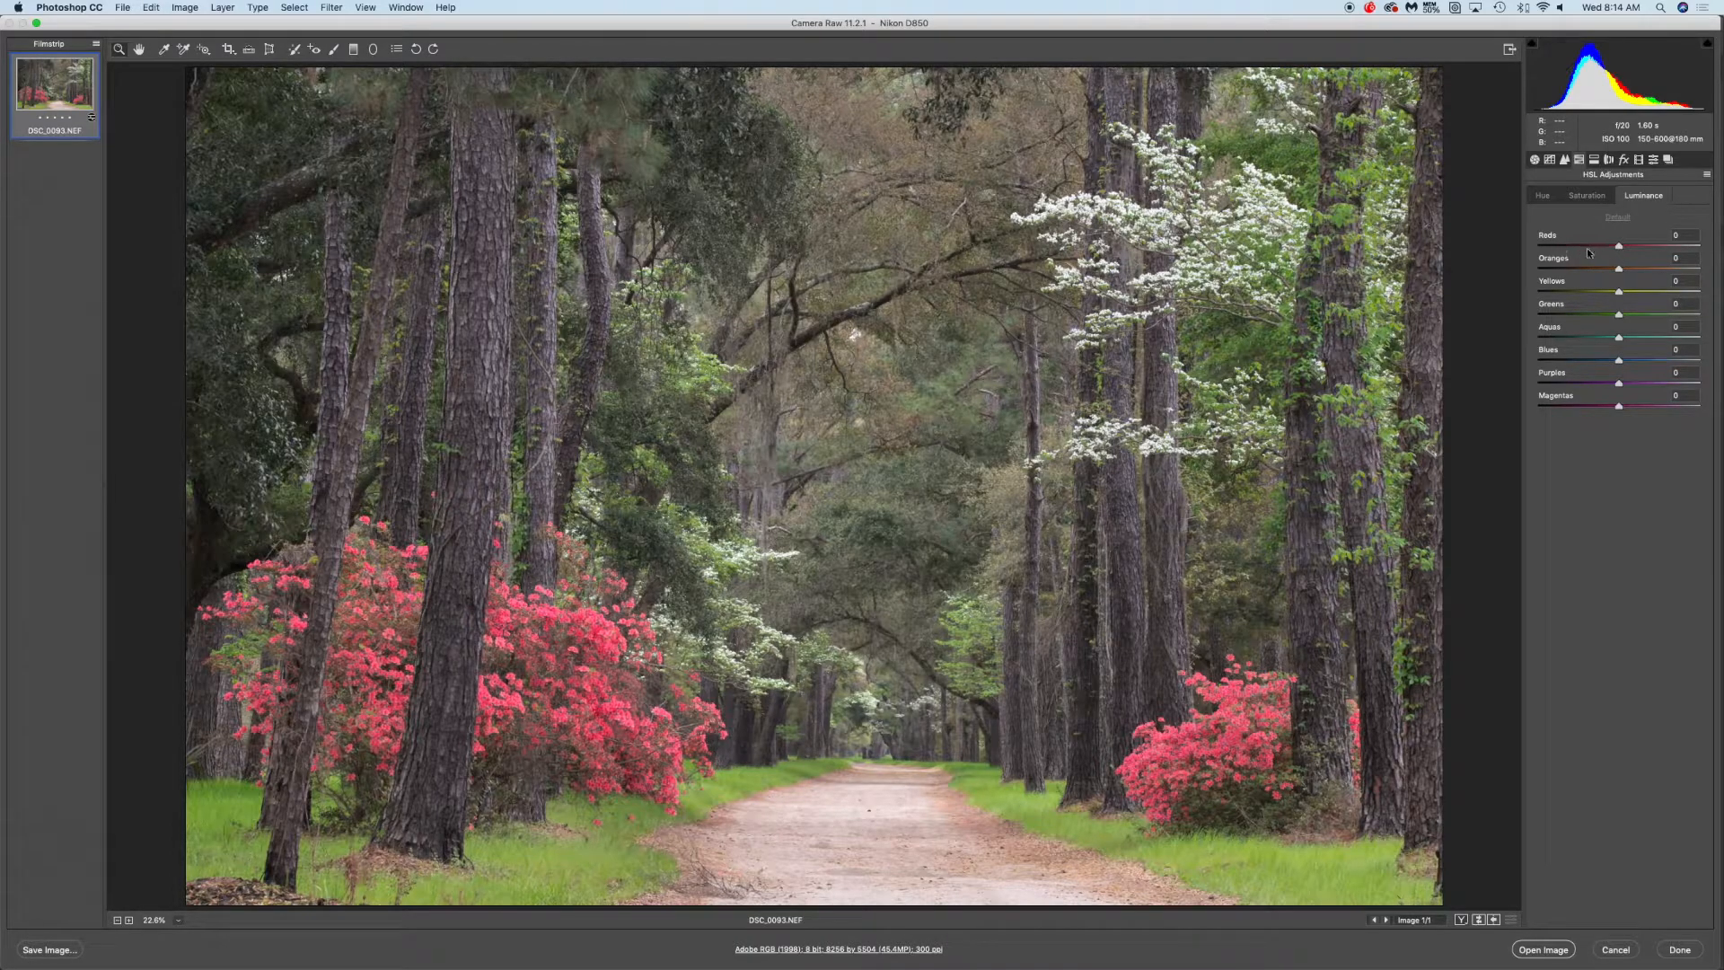
{"action": "mouse_move", "coordinate": [1620, 246]}
{"action": "left_mouse_down"}
{"action": "mouse_move", "coordinate": [1657, 246]}
{"action": "mouse_move", "coordinate": [1603, 247]}
{"action": "mouse_move", "coordinate": [1657, 246]}
{"action": "mouse_move", "coordinate": [1622, 254]}
{"action": "left_mouse_up"}
{"action": "left_click", "coordinate": [1544, 199]}
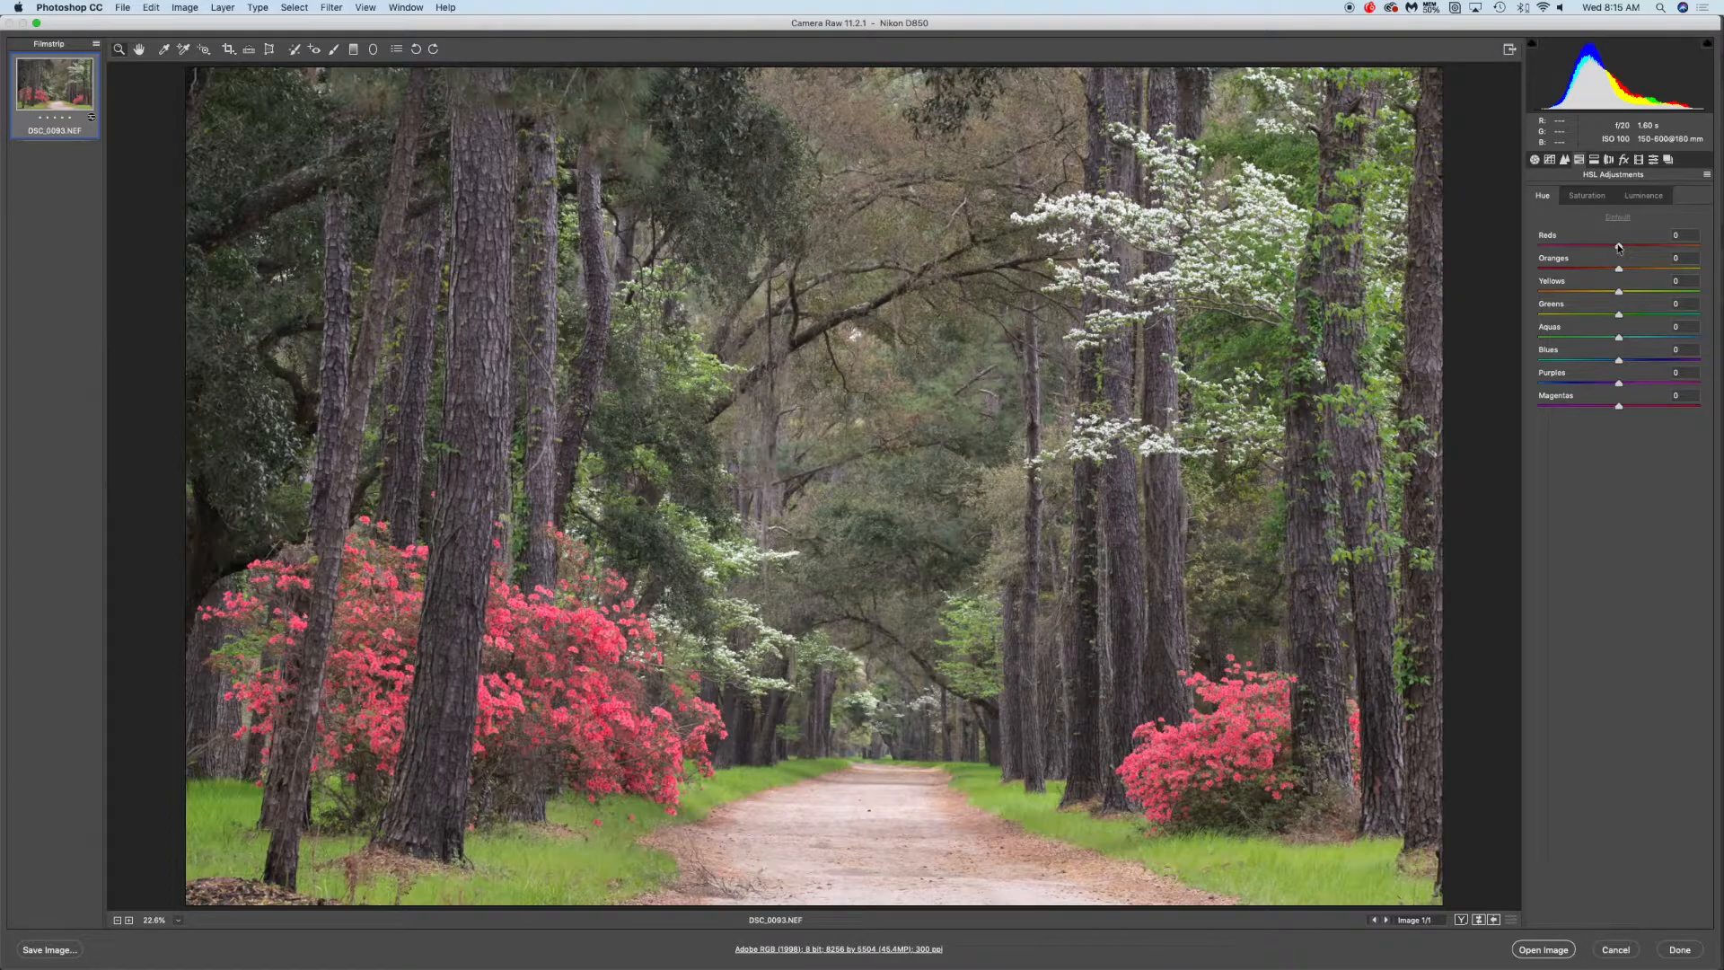
{"action": "left_click_drag", "start_coordinate": [1582, 245], "coordinate": [1702, 249]}
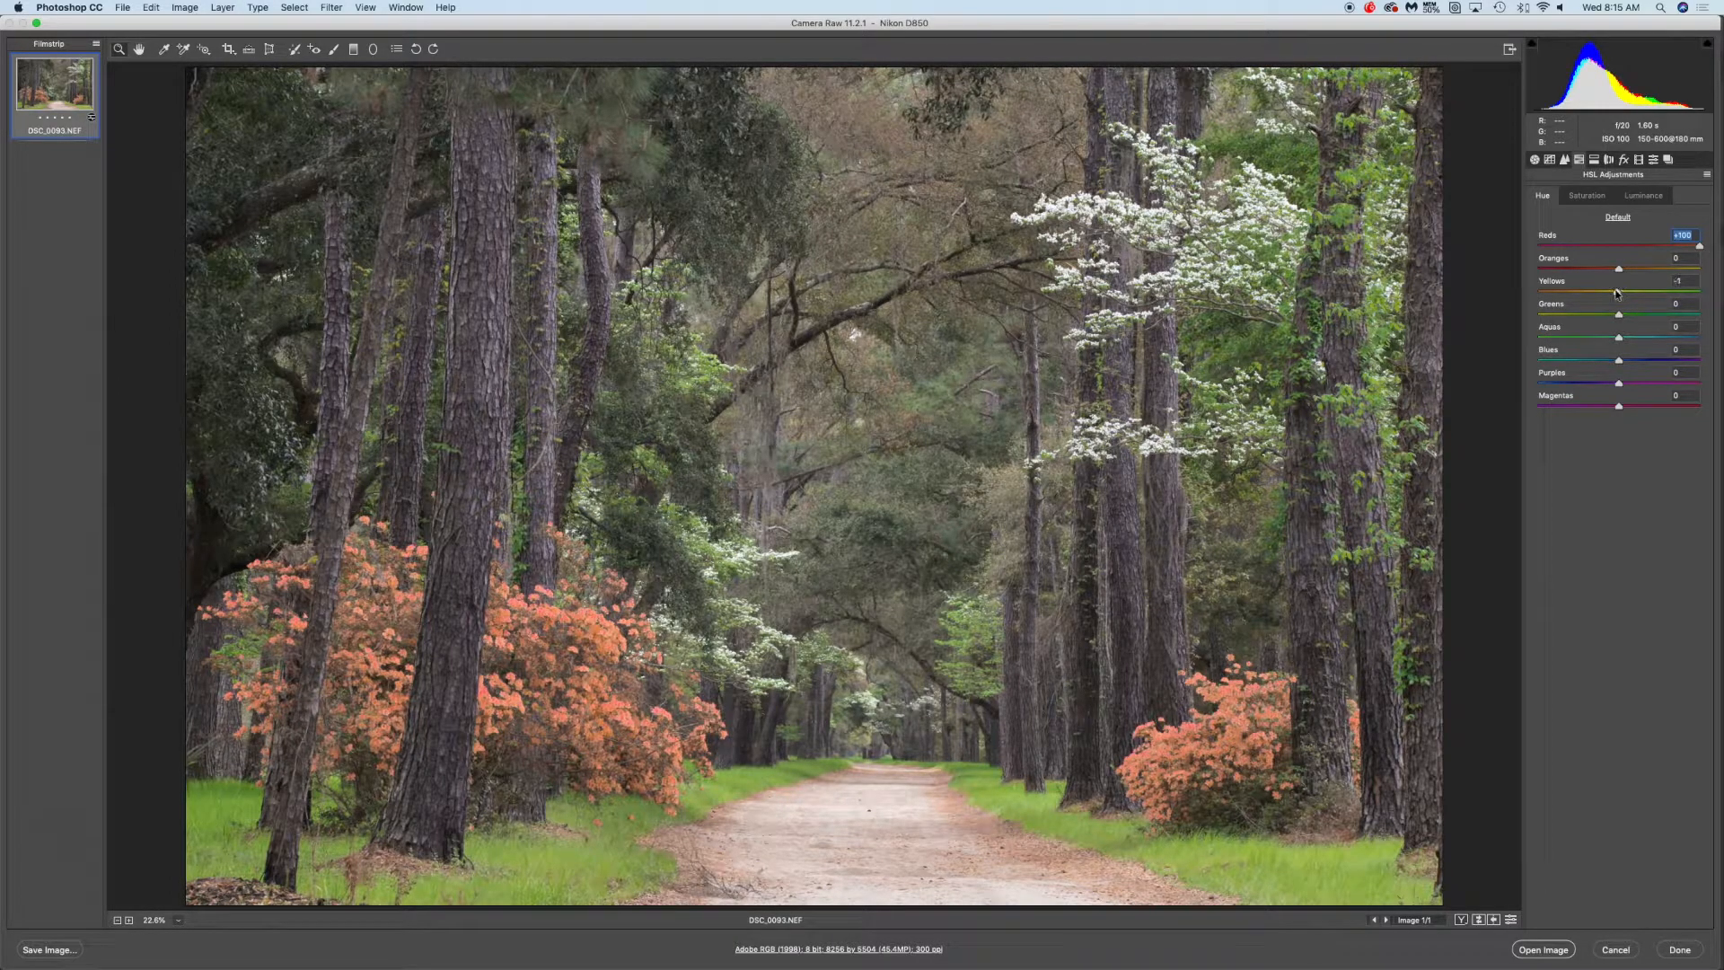
{"action": "mouse_move", "coordinate": [1619, 293]}
{"action": "left_mouse_down"}
{"action": "mouse_move", "coordinate": [1697, 291]}
{"action": "mouse_move", "coordinate": [1617, 292]}
{"action": "mouse_move", "coordinate": [1639, 314]}
{"action": "mouse_move", "coordinate": [1621, 315]}
{"action": "left_mouse_up"}
{"action": "left_click_drag", "start_coordinate": [1619, 315], "coordinate": [1620, 314]}
{"action": "mouse_move", "coordinate": [1619, 268]}
{"action": "left_mouse_down"}
{"action": "mouse_move", "coordinate": [1580, 269]}
{"action": "mouse_move", "coordinate": [1682, 267]}
{"action": "mouse_move", "coordinate": [1561, 267]}
{"action": "mouse_move", "coordinate": [1671, 267]}
{"action": "mouse_move", "coordinate": [1567, 266]}
{"action": "mouse_move", "coordinate": [1621, 269]}
{"action": "left_mouse_up"}
{"action": "left_click", "coordinate": [1618, 217]}
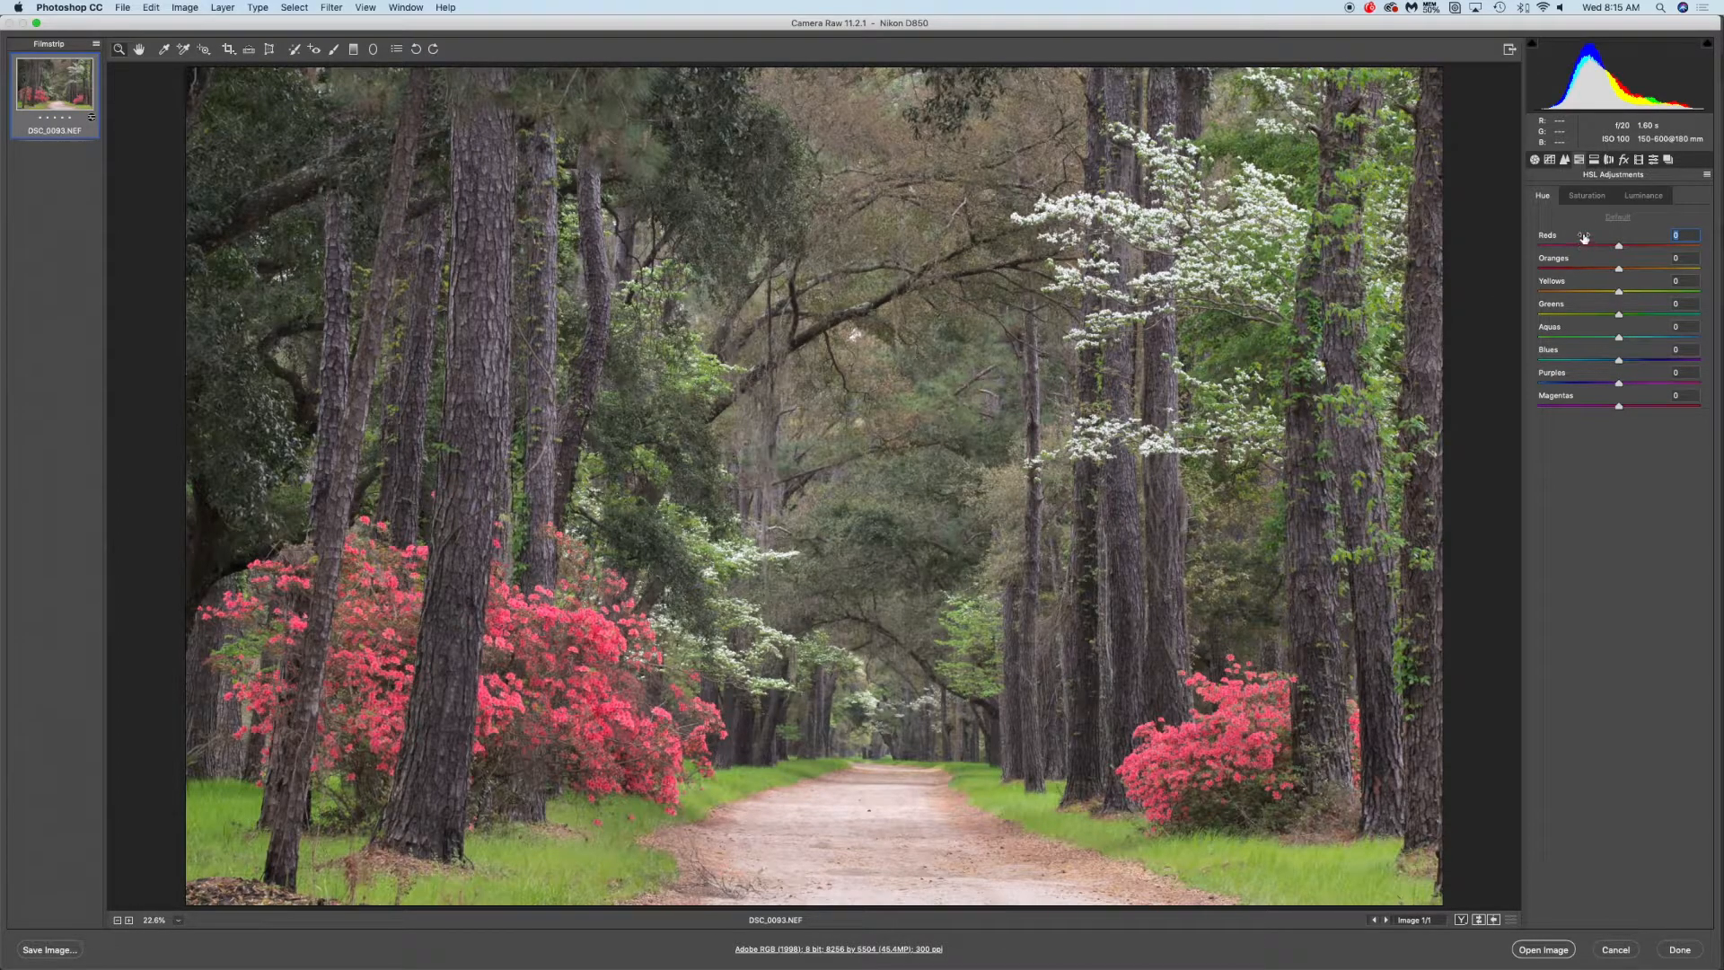
Turn on Remove Chromatic Aberration in Lens Corrections
{"action": "left_click", "coordinate": [1609, 160]}
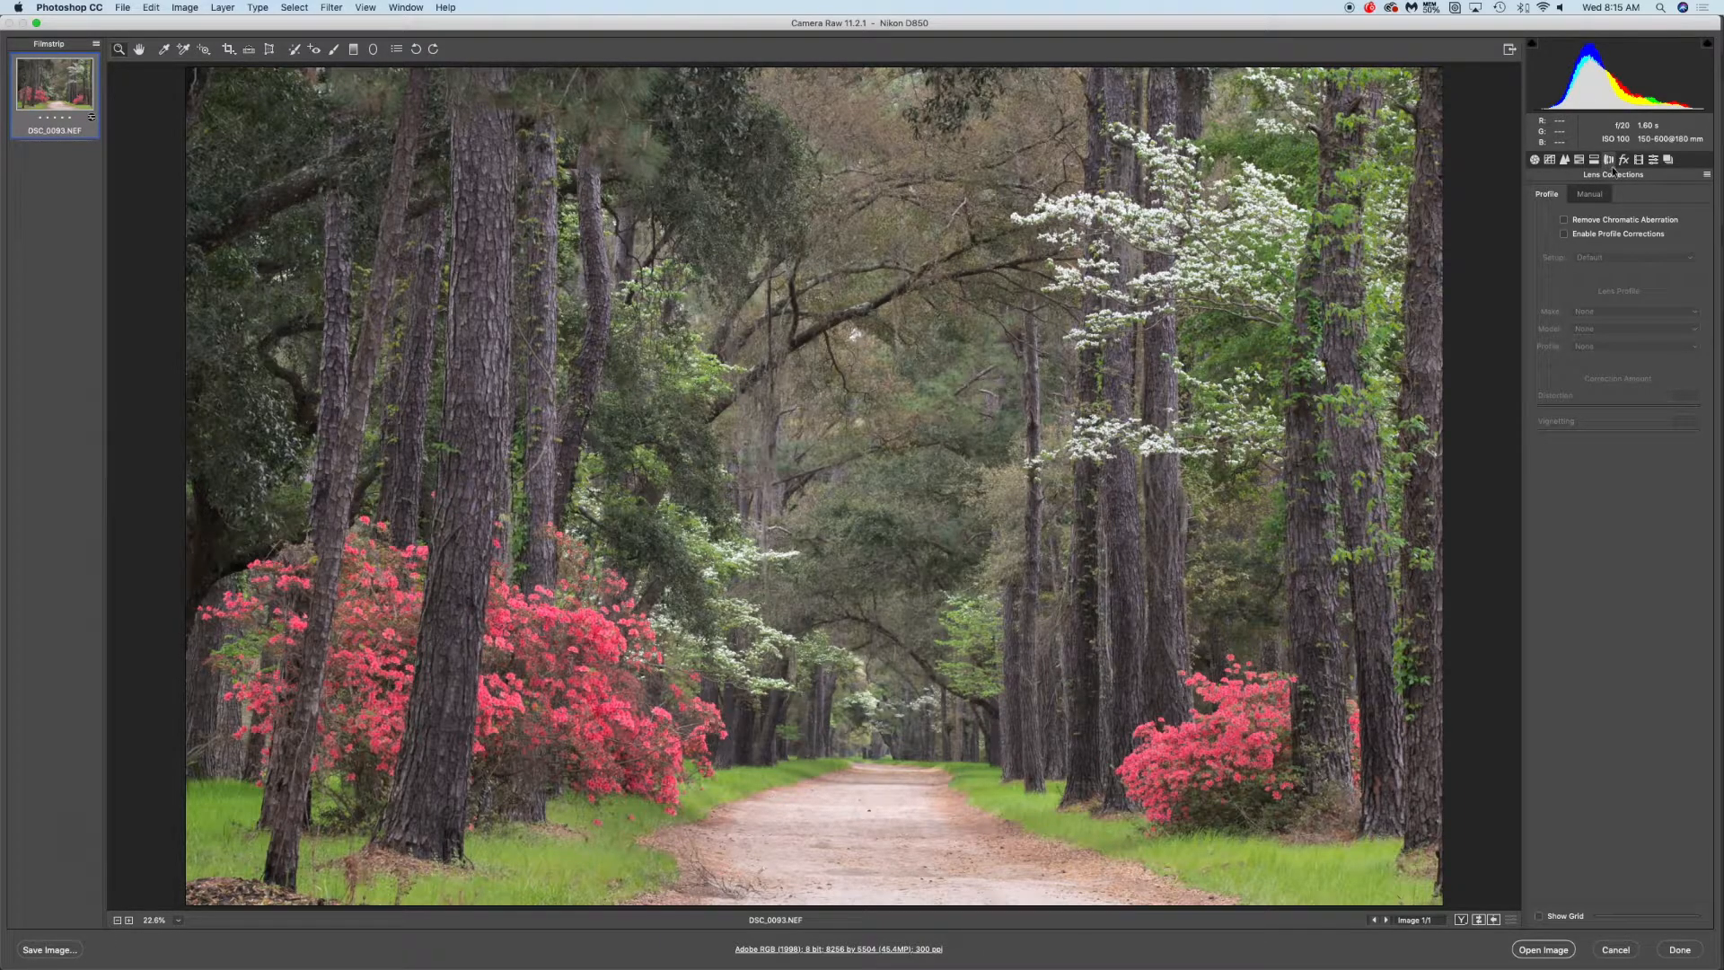
{"action": "left_click", "coordinate": [1564, 220]}
{"action": "left_click", "coordinate": [1566, 223]}
{"action": "left_click", "coordinate": [1565, 223]}
{"action": "left_click", "coordinate": [1565, 223]}
{"action": "left_click", "coordinate": [1565, 222]}
{"action": "left_click", "coordinate": [1565, 223]}
{"action": "left_click", "coordinate": [1565, 223]}
{"action": "left_click", "coordinate": [1565, 223]}
{"action": "left_click", "coordinate": [1565, 223]}
Toggle Enable Profile Corrections on and off repeatedly to compare, leaving it off
{"action": "left_click", "coordinate": [1566, 235]}
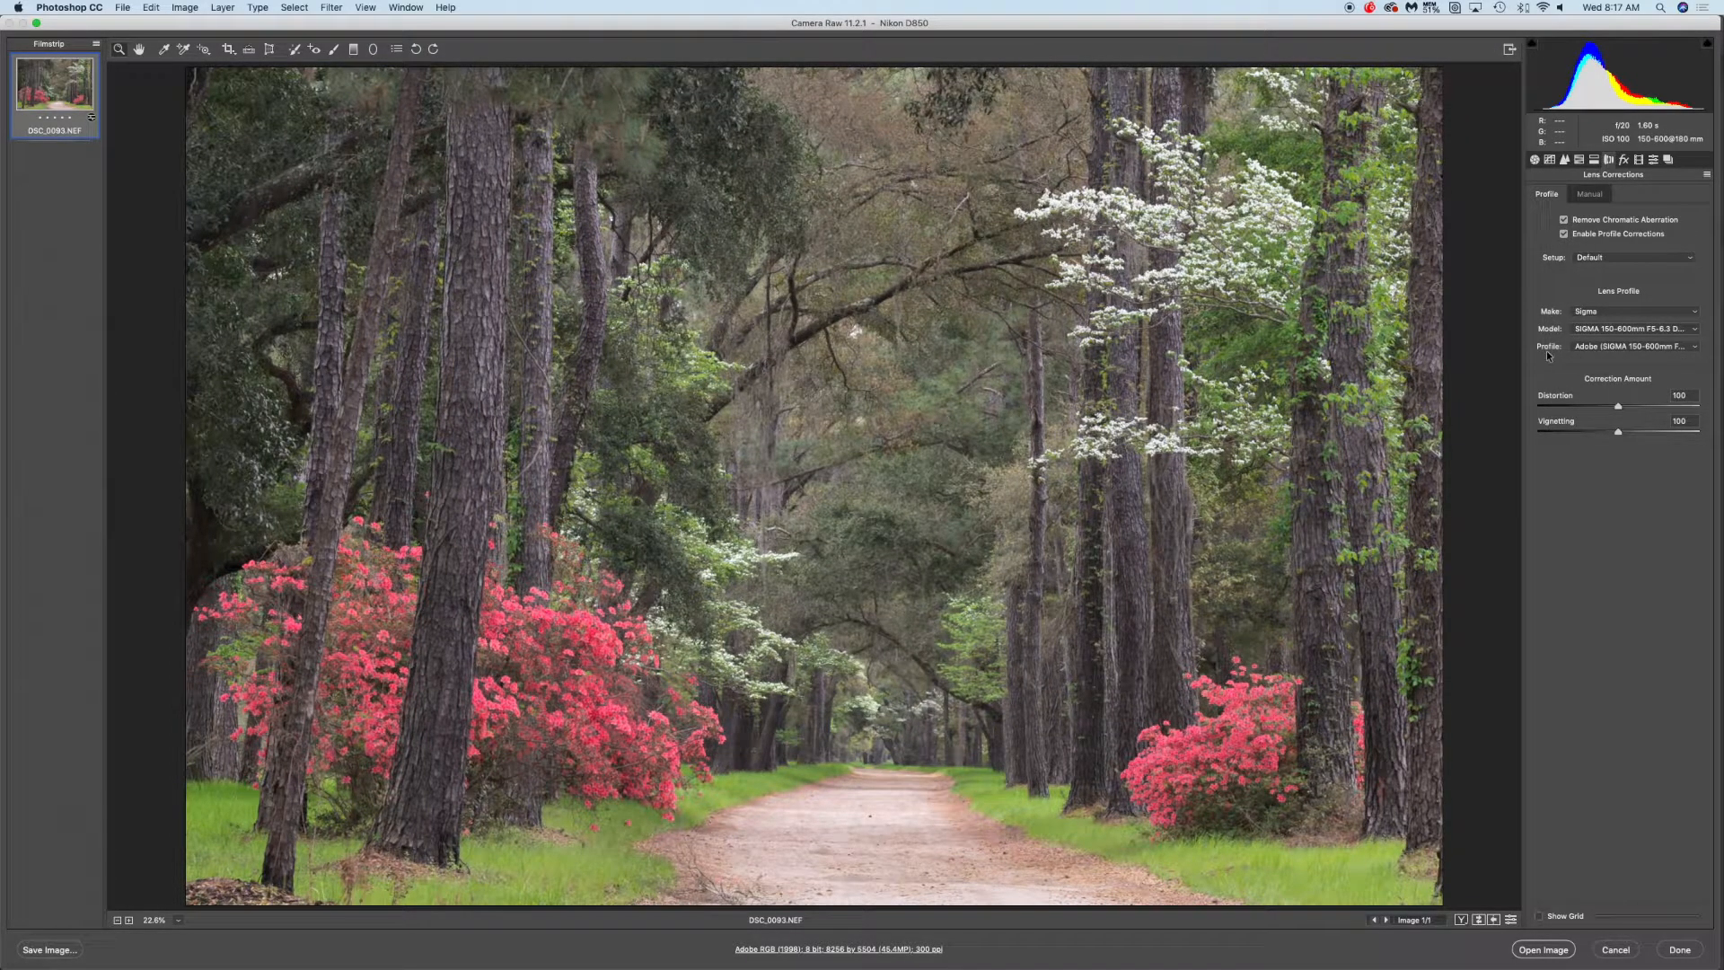
{"action": "left_click", "coordinate": [1564, 234]}
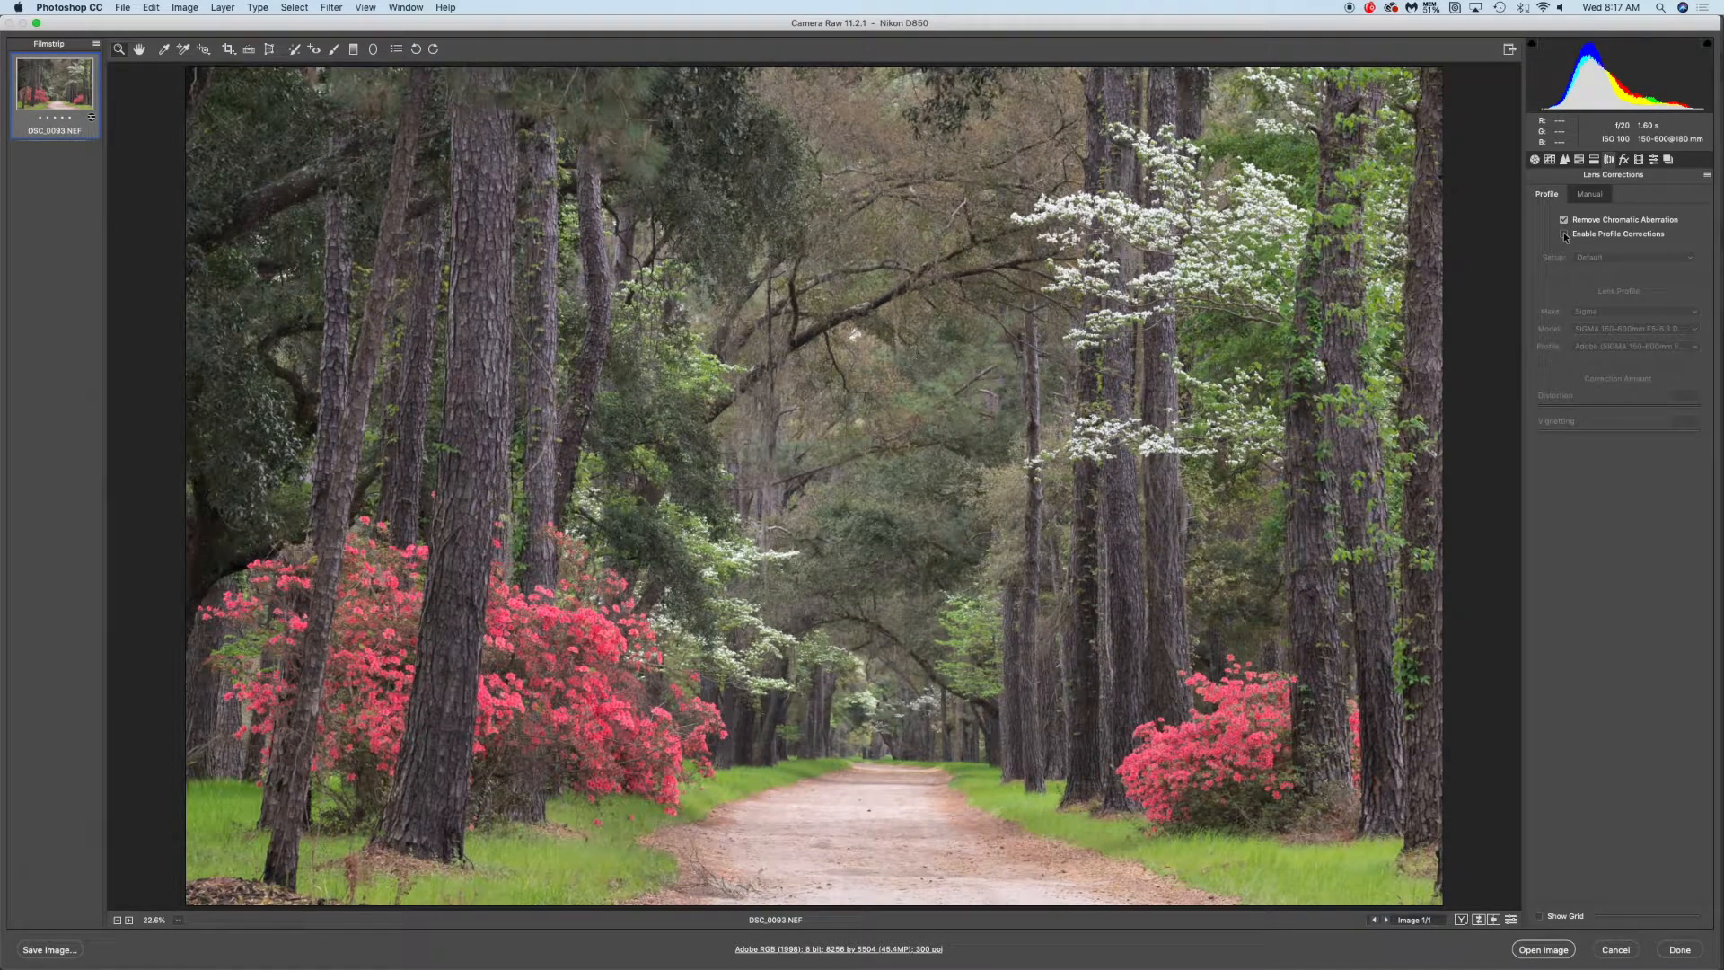
{"action": "left_click", "coordinate": [1565, 234]}
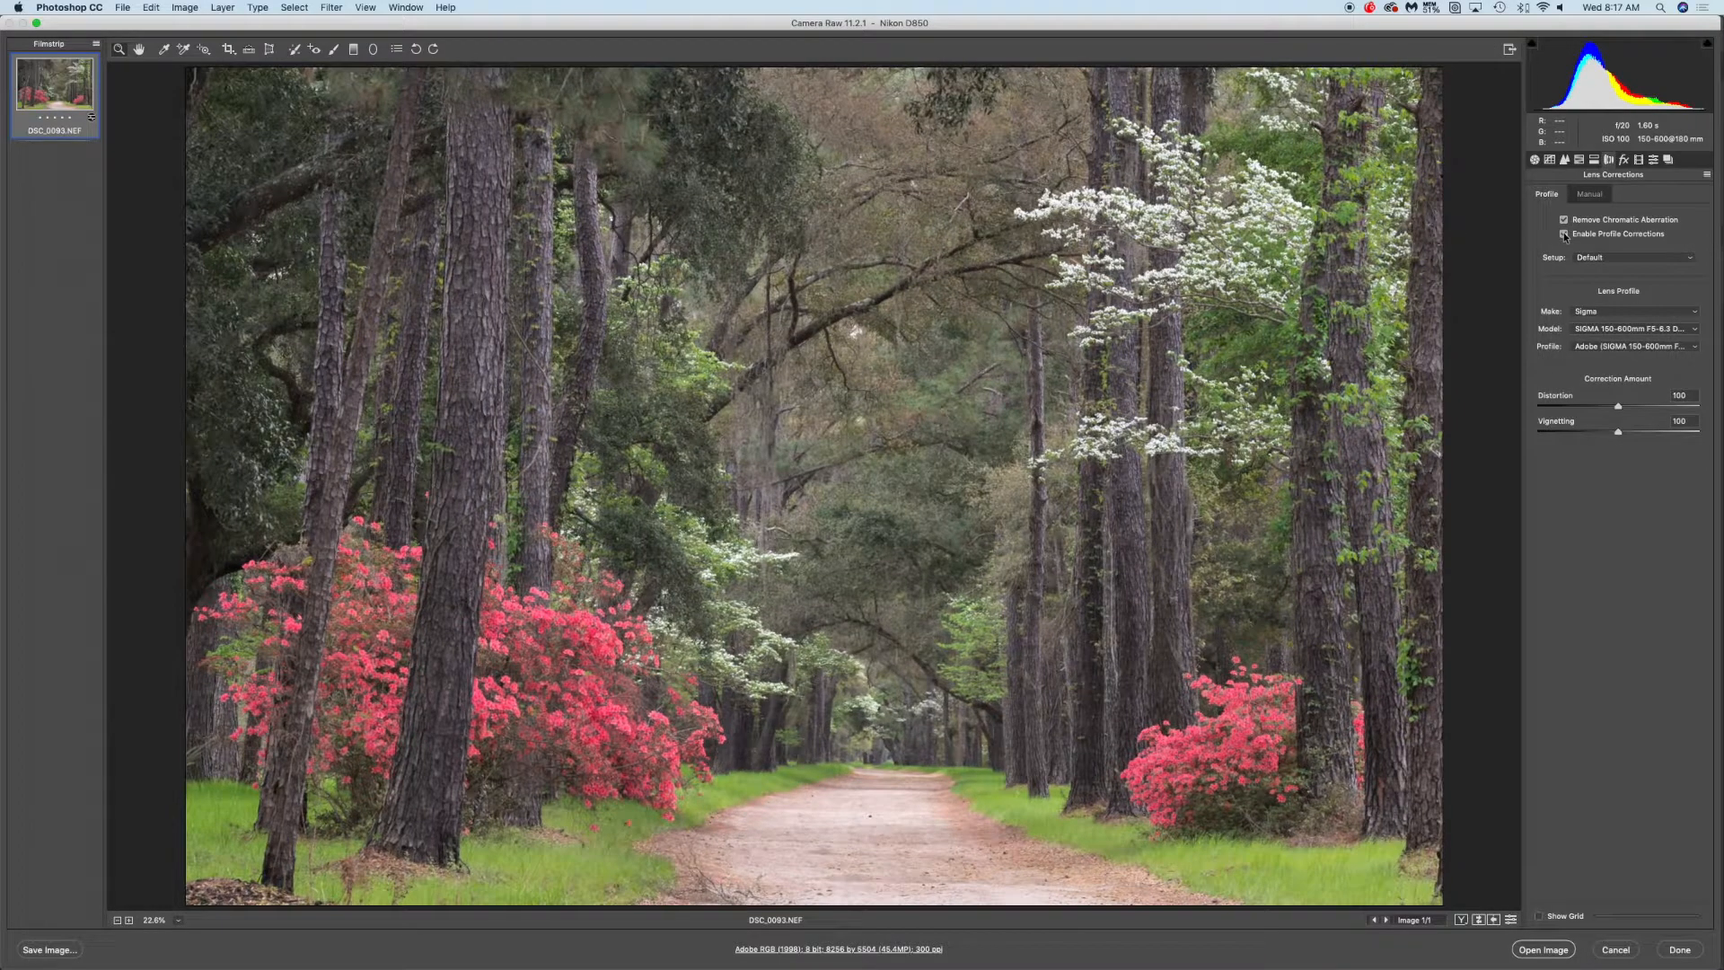
{"action": "left_click", "coordinate": [1564, 235]}
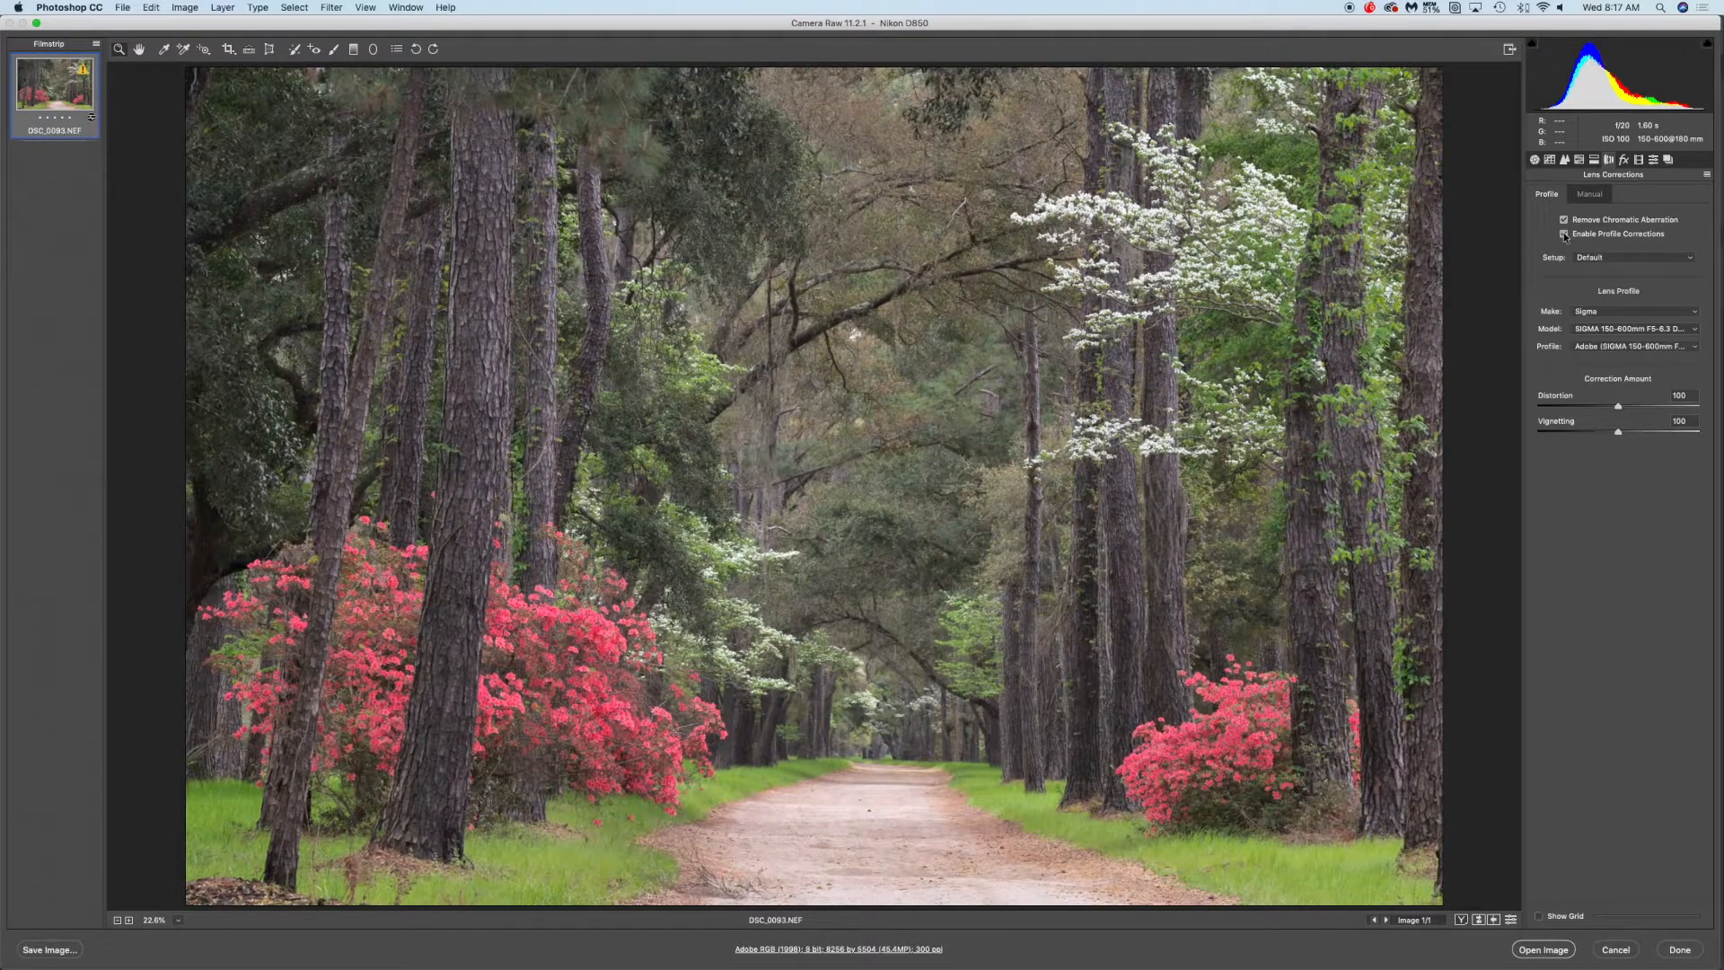
{"action": "left_click", "coordinate": [1564, 234]}
{"action": "left_click", "coordinate": [1565, 235]}
{"action": "left_click", "coordinate": [1564, 234]}
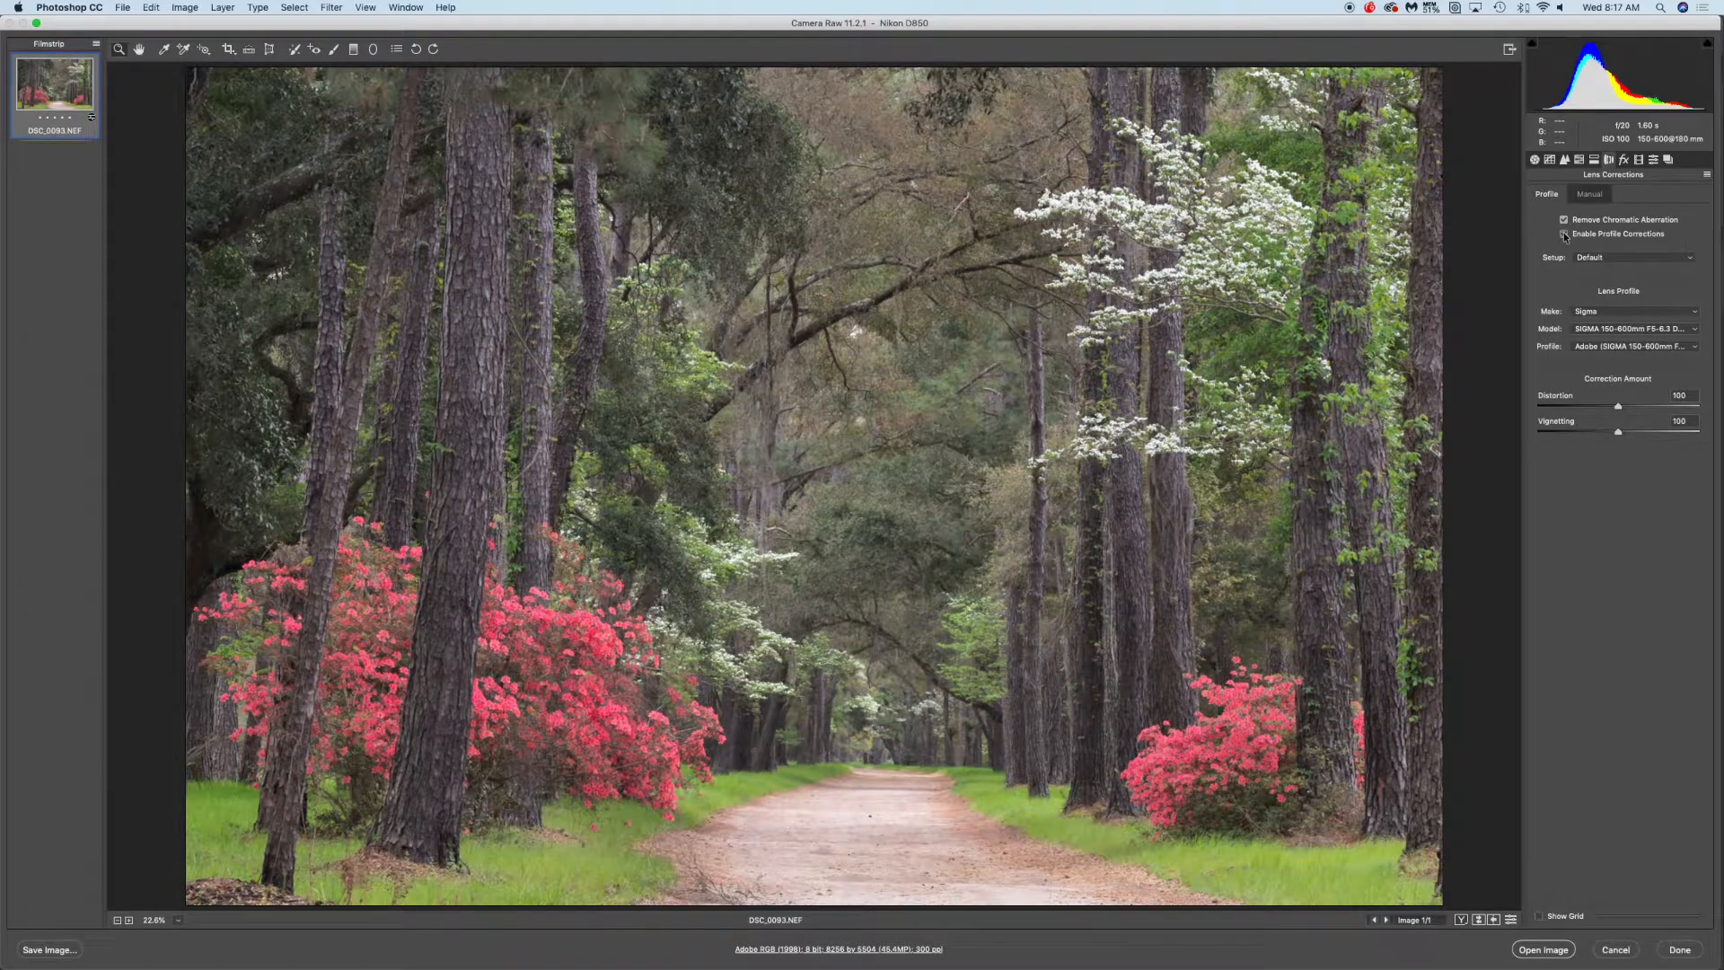
{"action": "left_click", "coordinate": [1564, 234]}
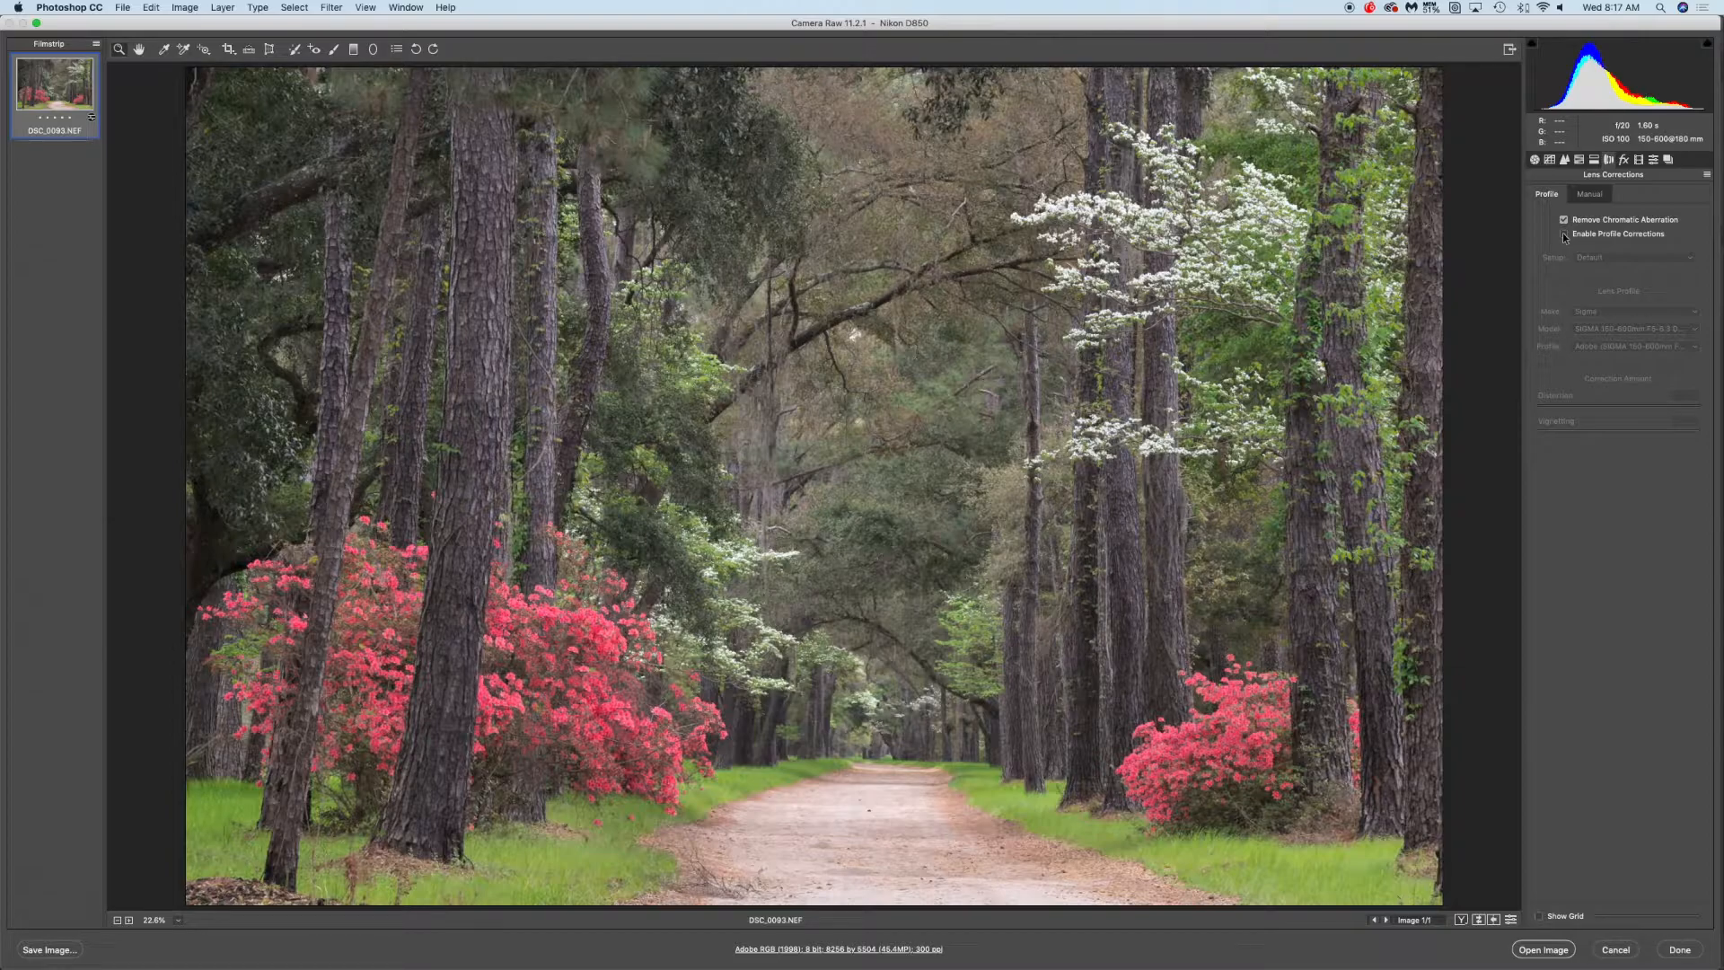
{"action": "left_click", "coordinate": [1564, 234]}
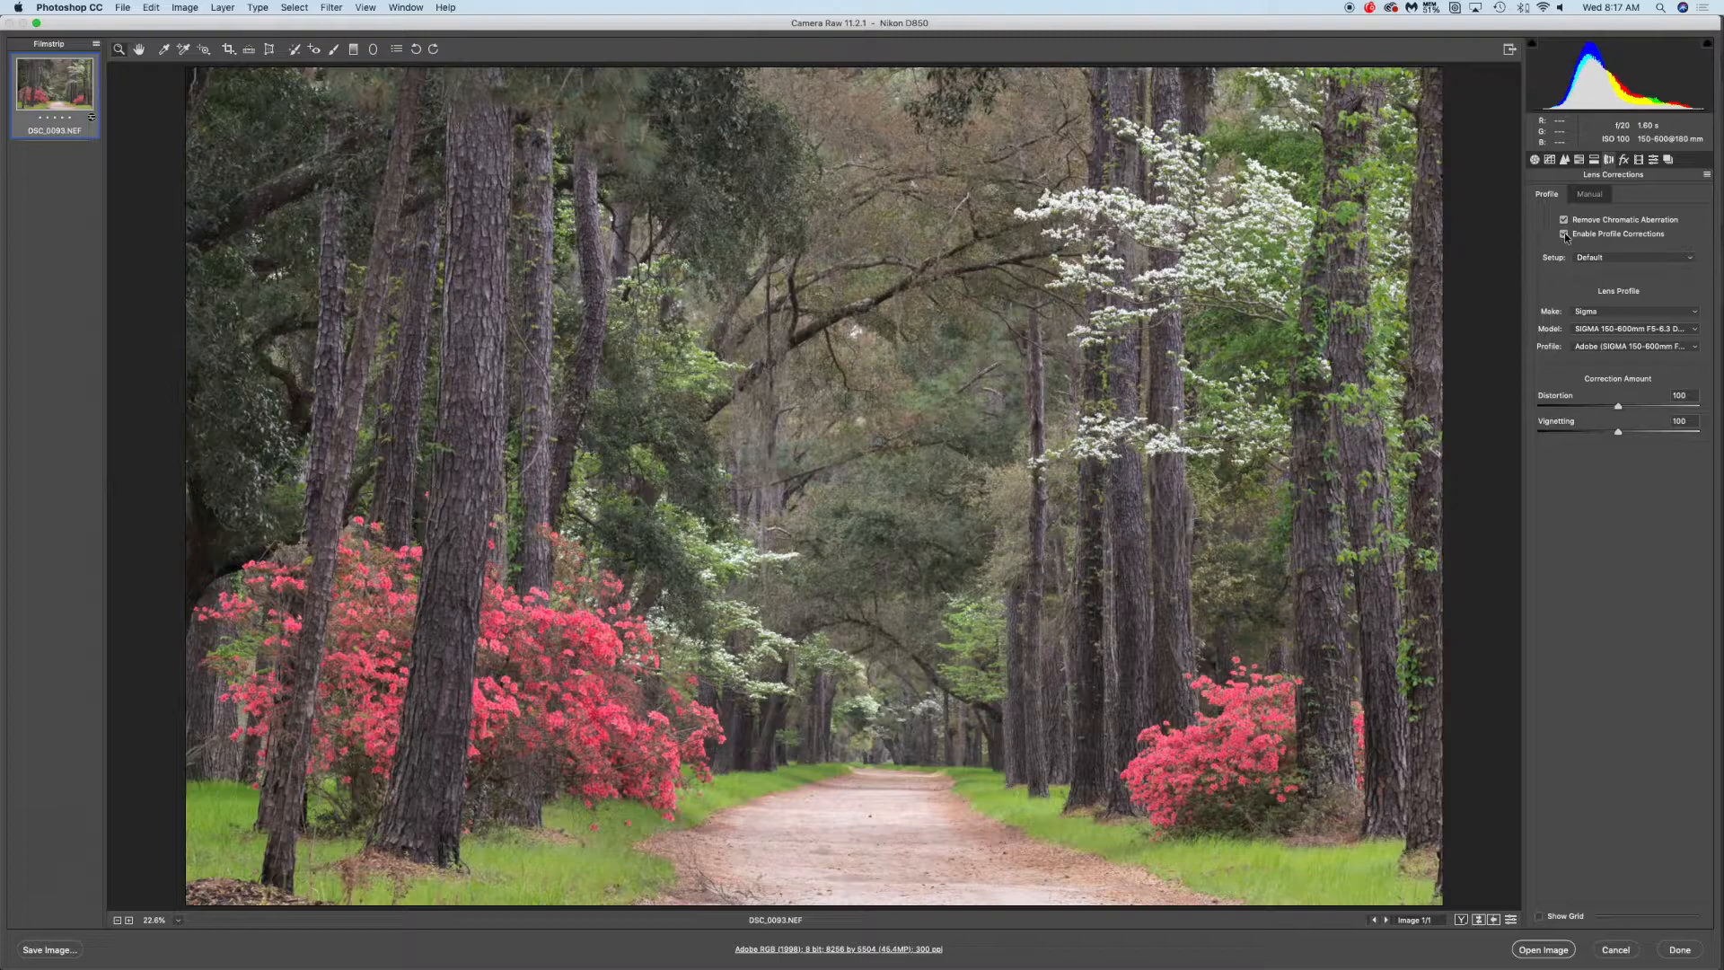
{"action": "left_click", "coordinate": [1565, 235]}
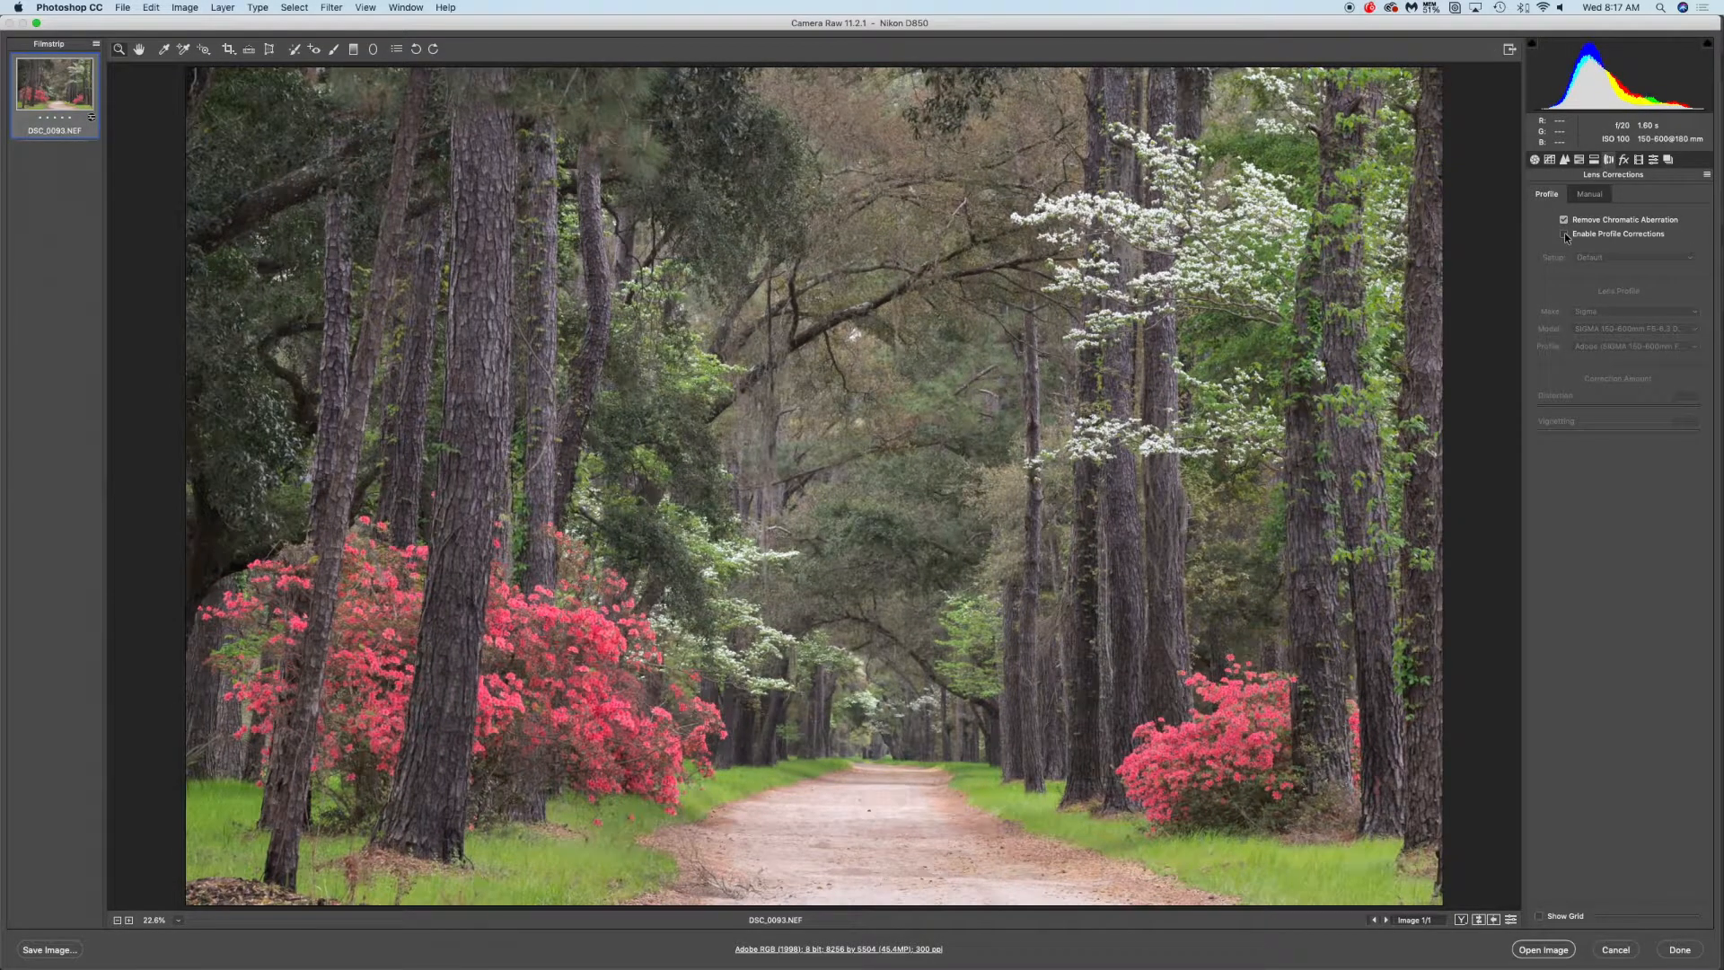
{"action": "left_click", "coordinate": [1564, 234]}
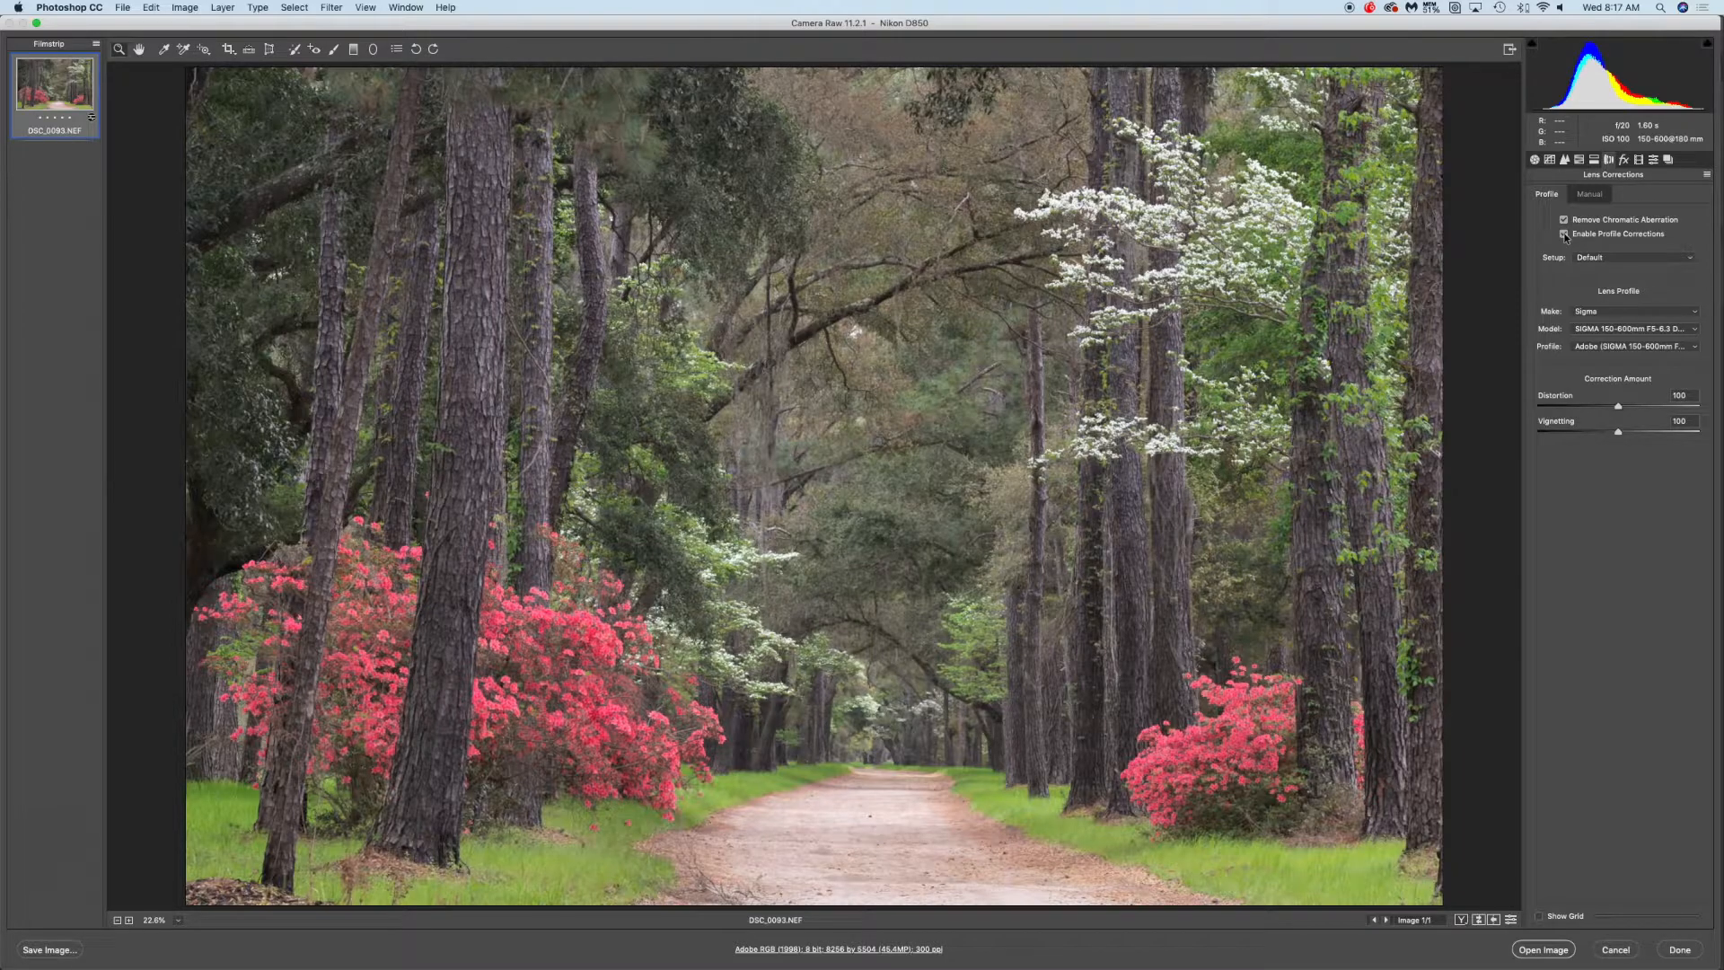
{"action": "left_click", "coordinate": [1564, 235]}
{"action": "left_click", "coordinate": [1565, 235]}
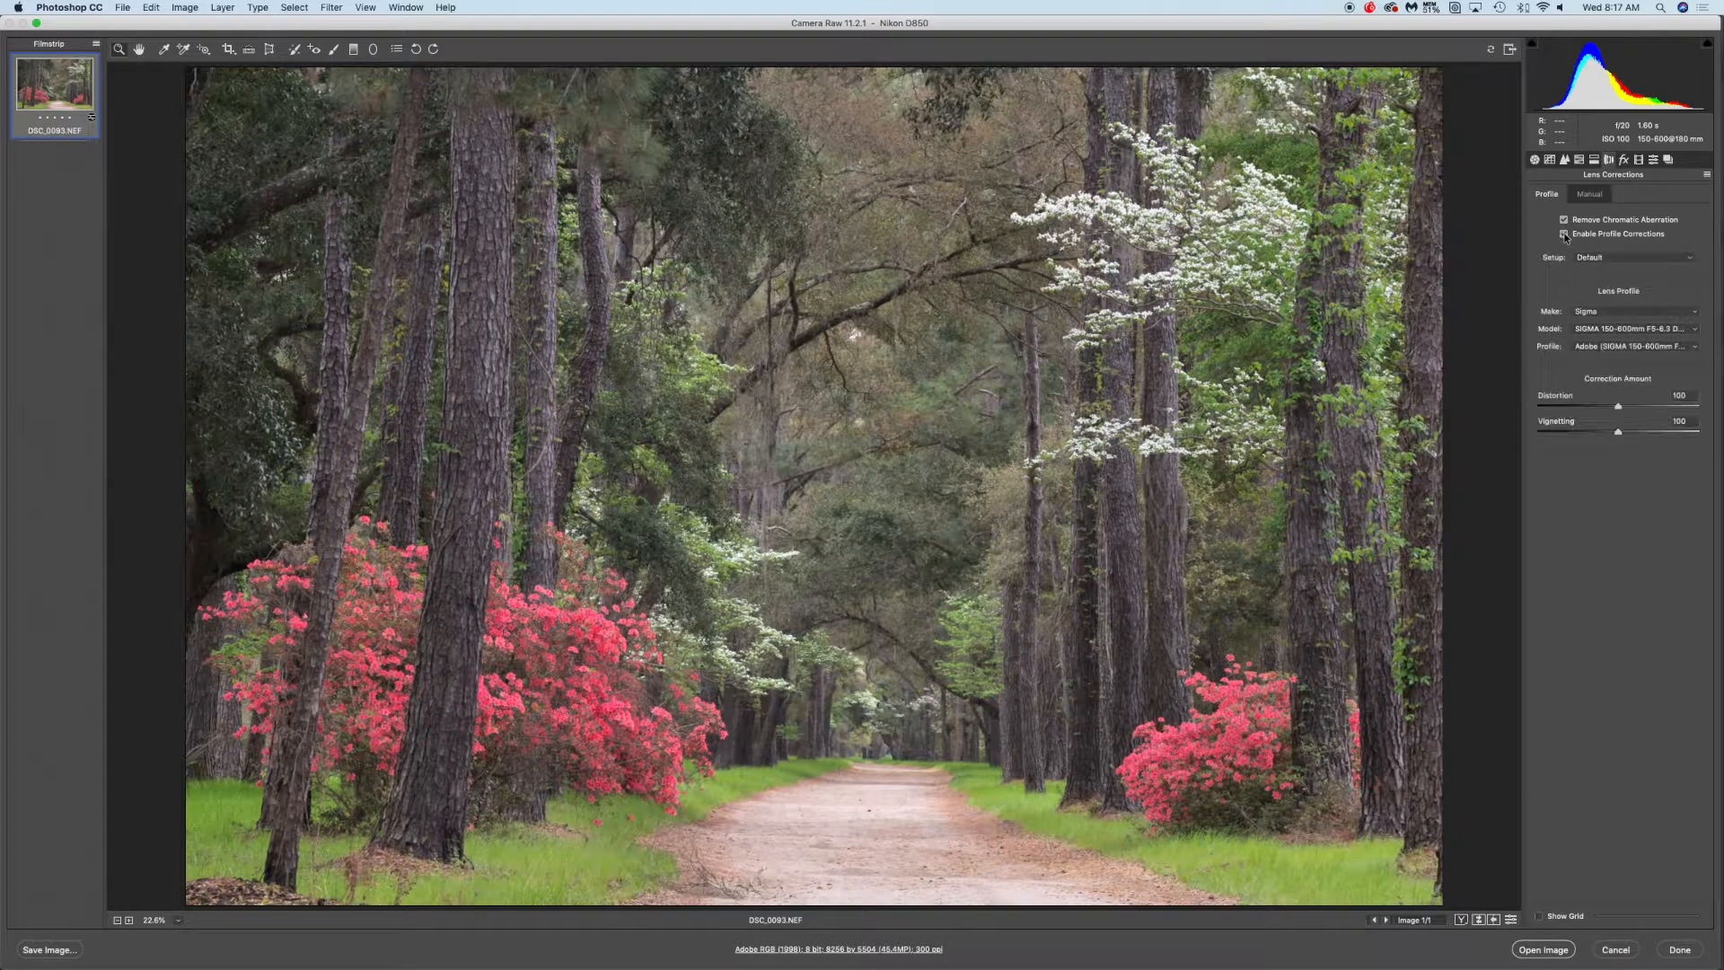
{"action": "left_click", "coordinate": [1564, 235]}
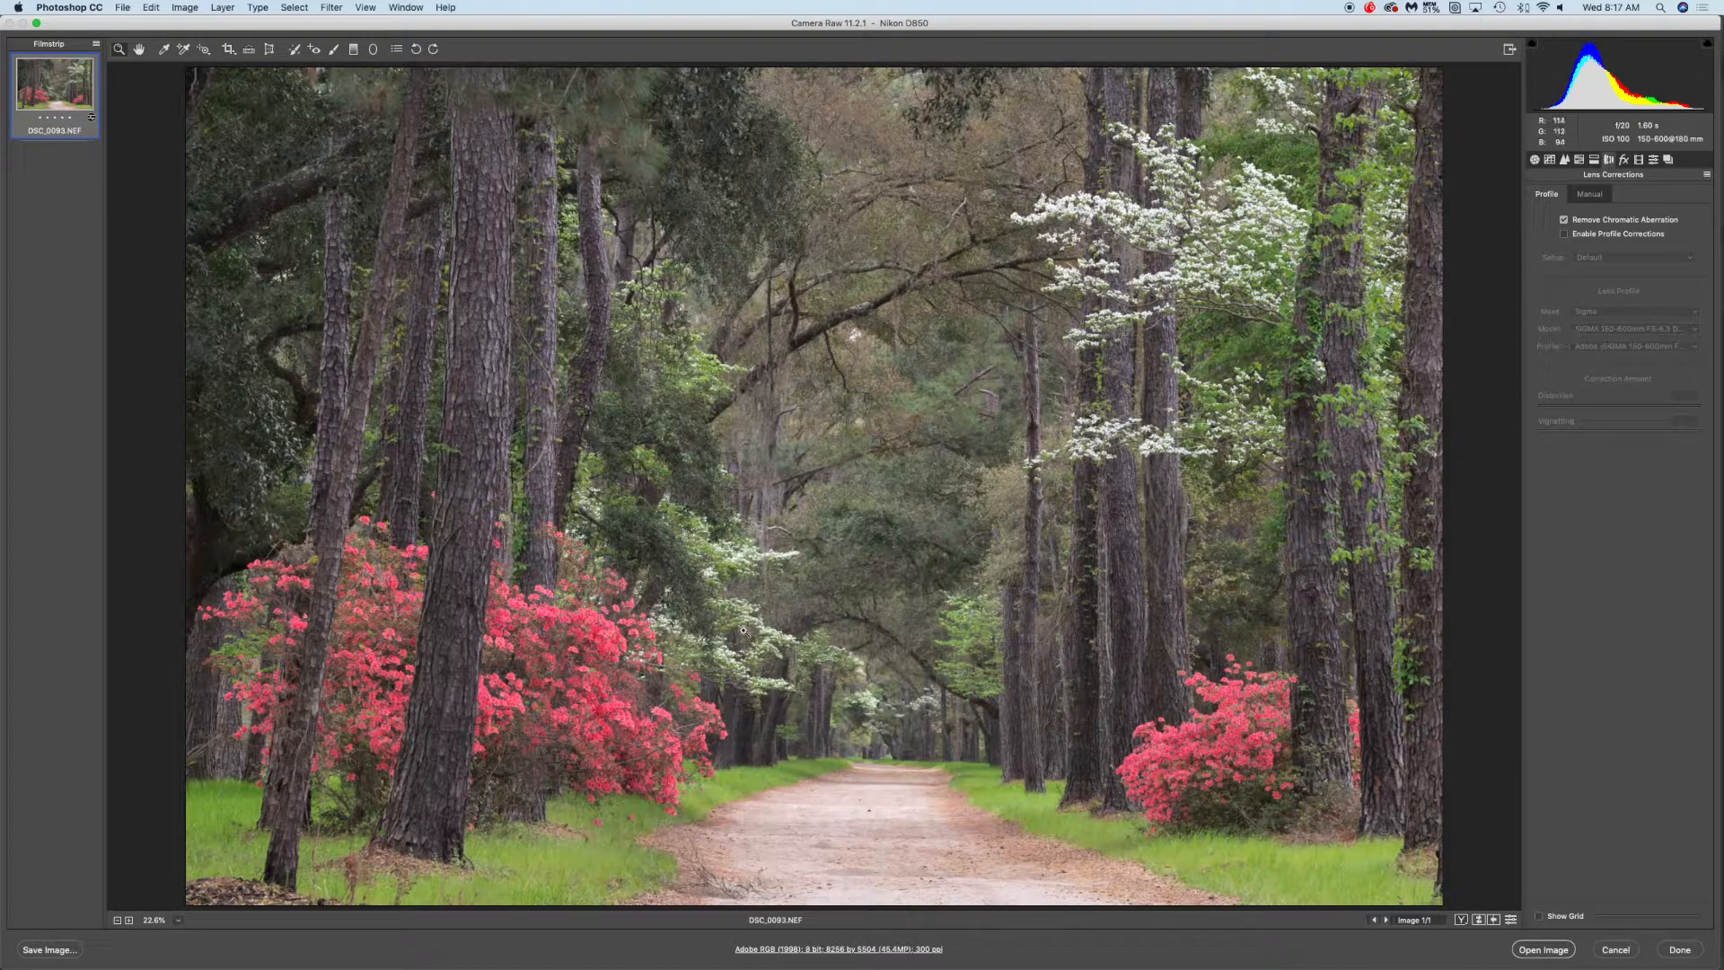
{"action": "left_click", "coordinate": [1564, 235]}
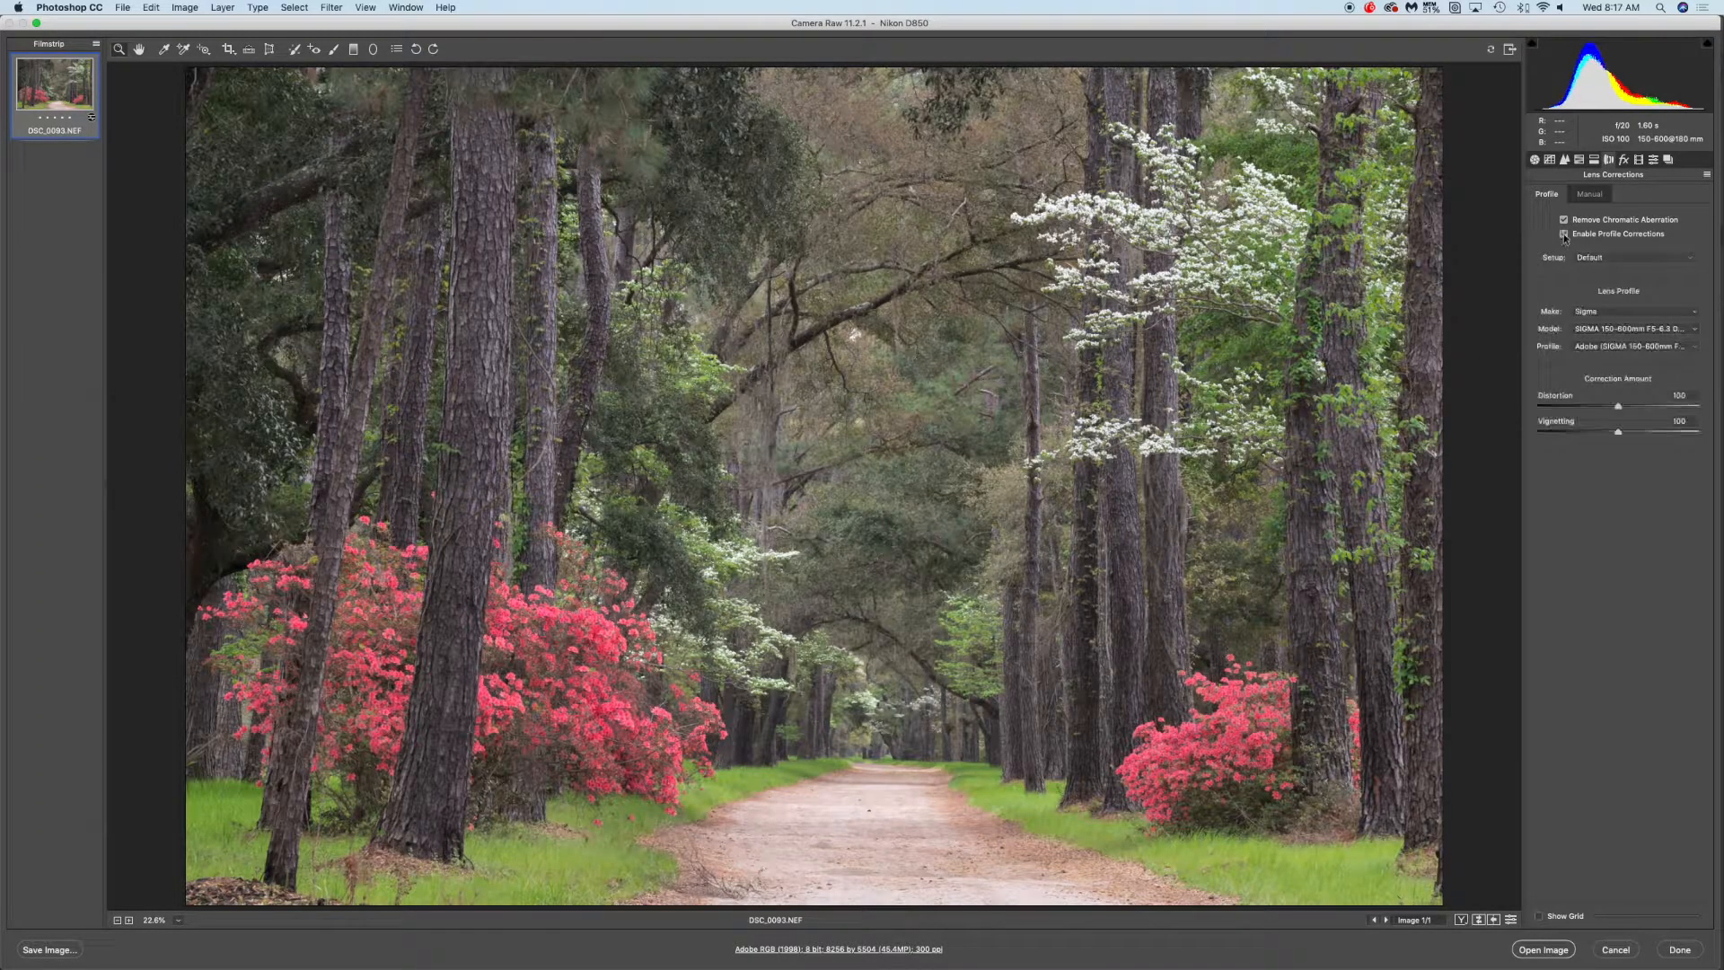
{"action": "left_click", "coordinate": [1564, 234]}
{"action": "left_click", "coordinate": [1564, 234]}
{"action": "left_click", "coordinate": [1564, 234]}
{"action": "left_click", "coordinate": [1564, 234]}
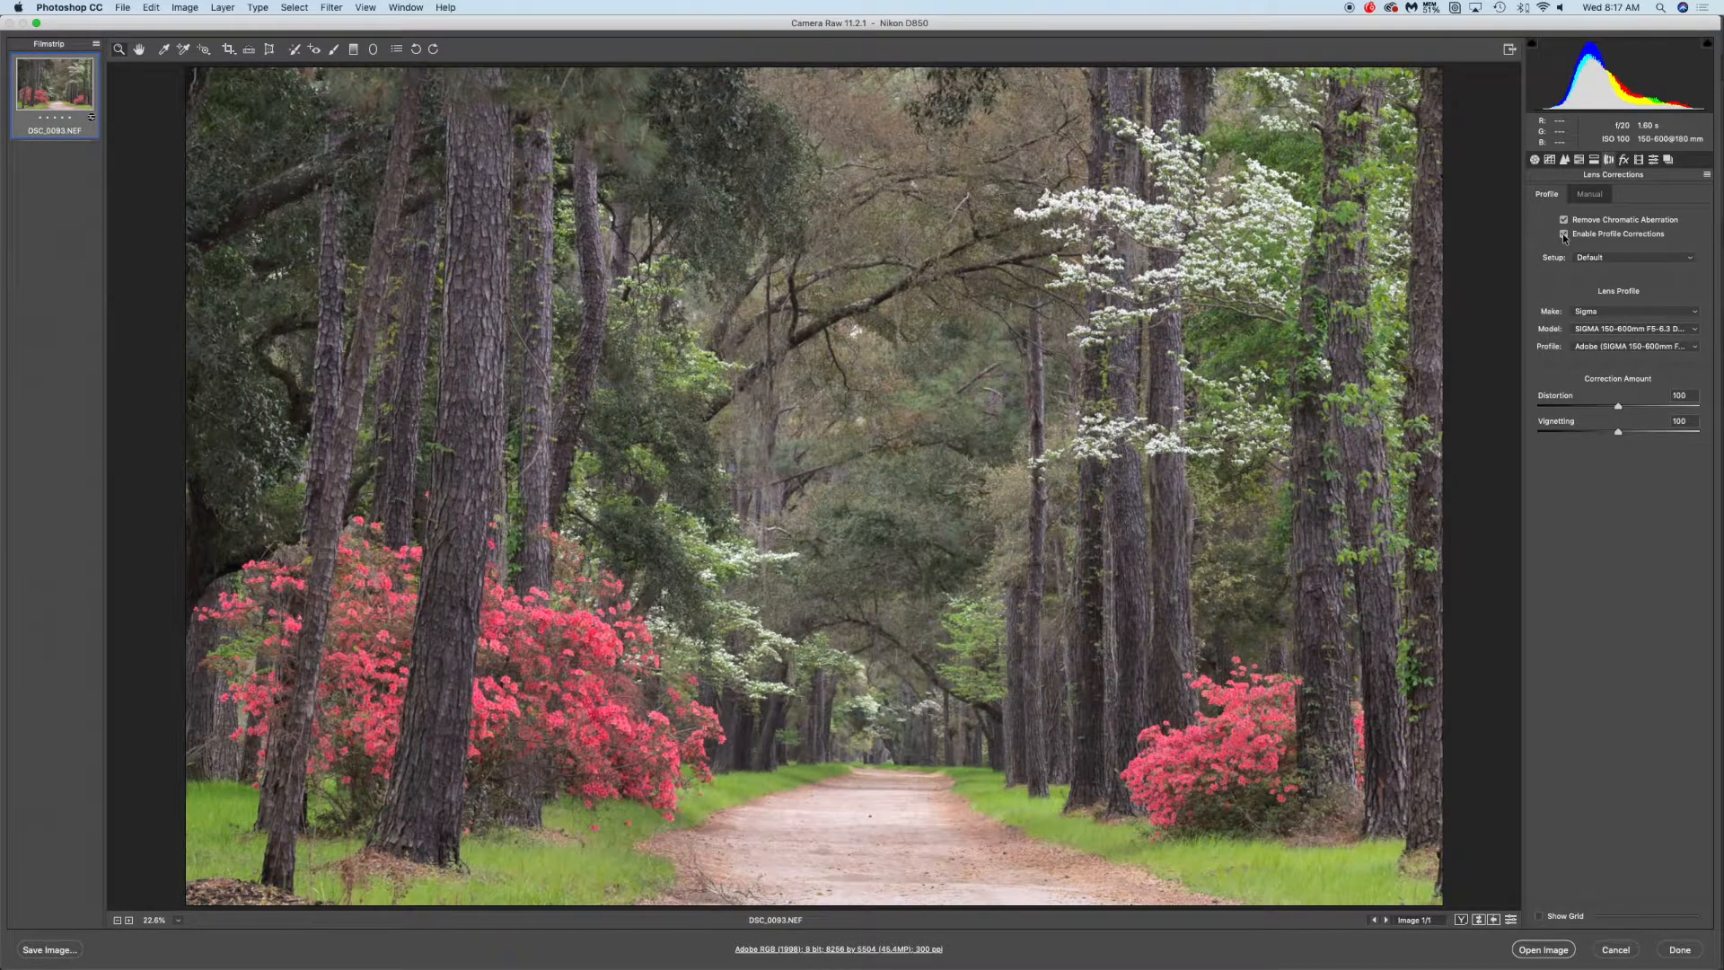
{"action": "left_click", "coordinate": [1565, 235]}
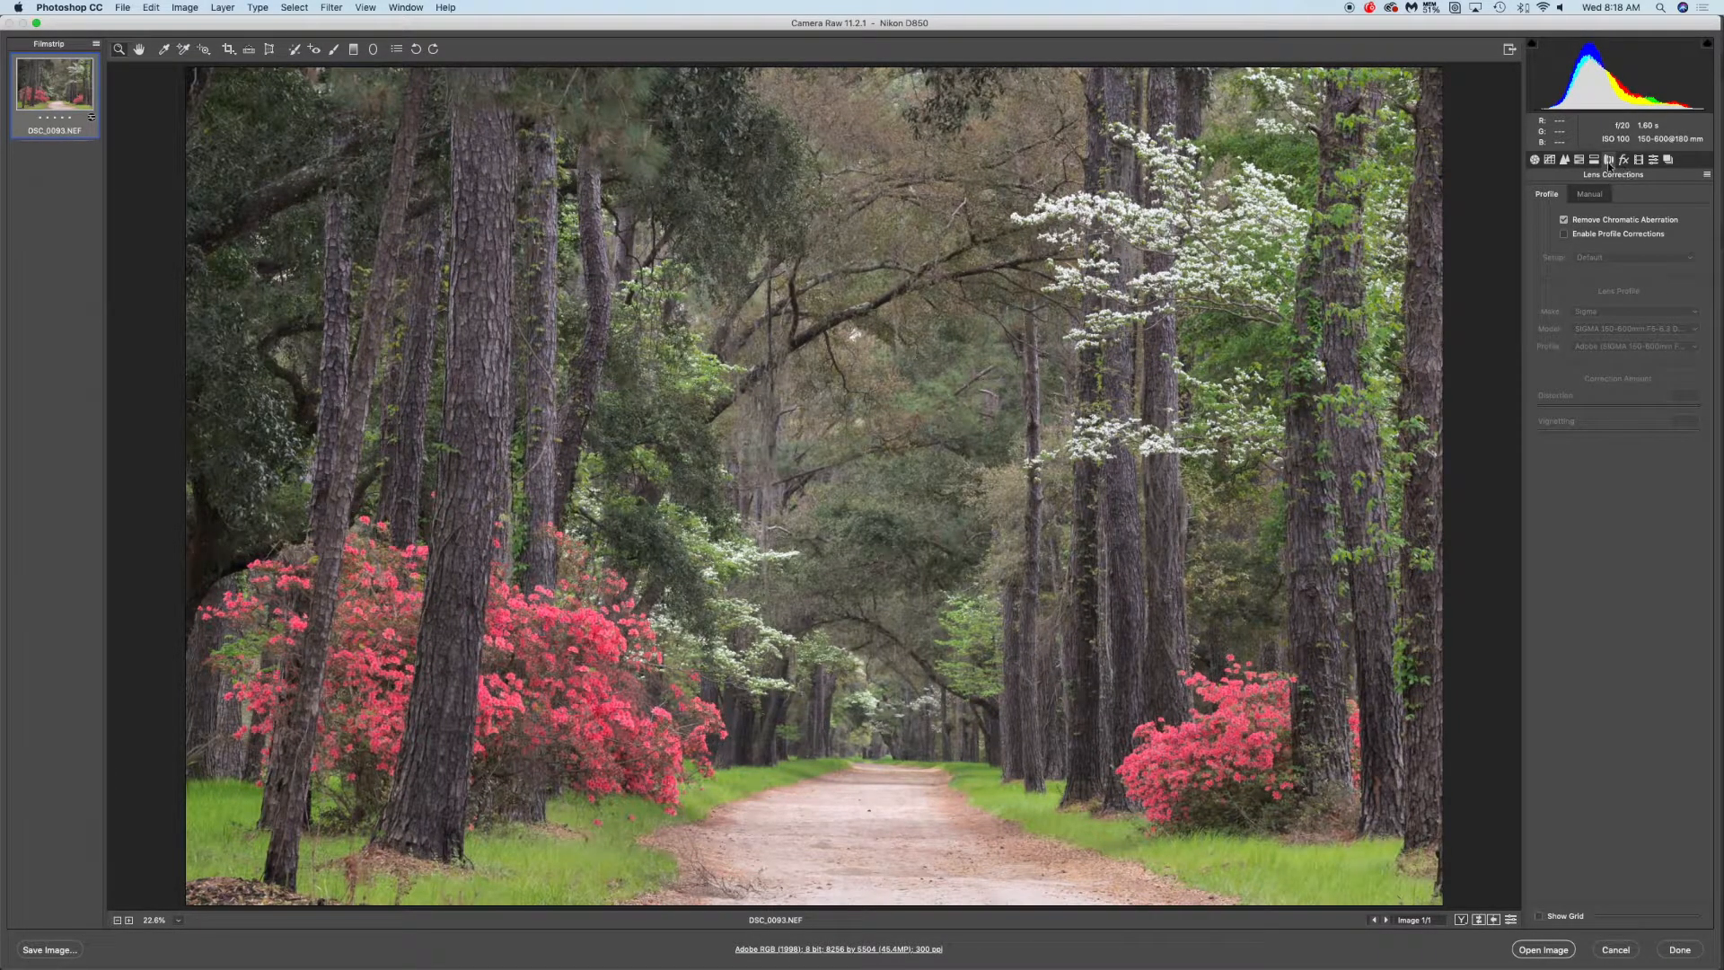
Review the Basic, HSL Adjustments and Lens Corrections panels
{"action": "left_click", "coordinate": [1535, 159]}
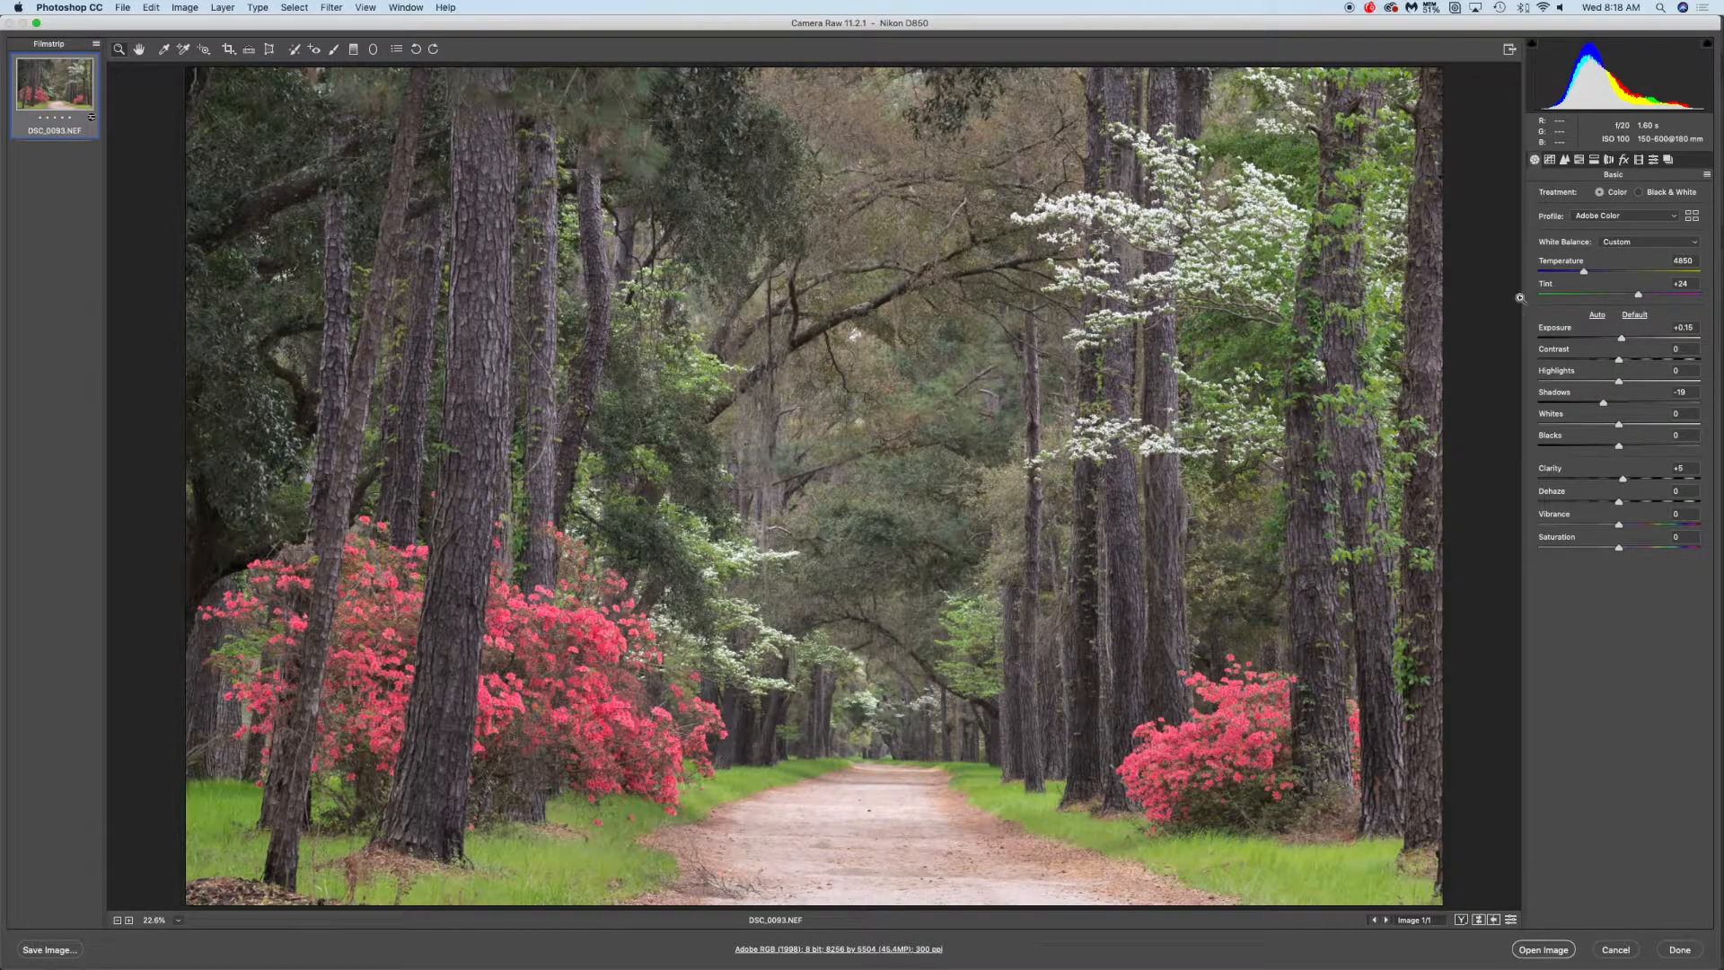
{"action": "left_click", "coordinate": [1580, 160]}
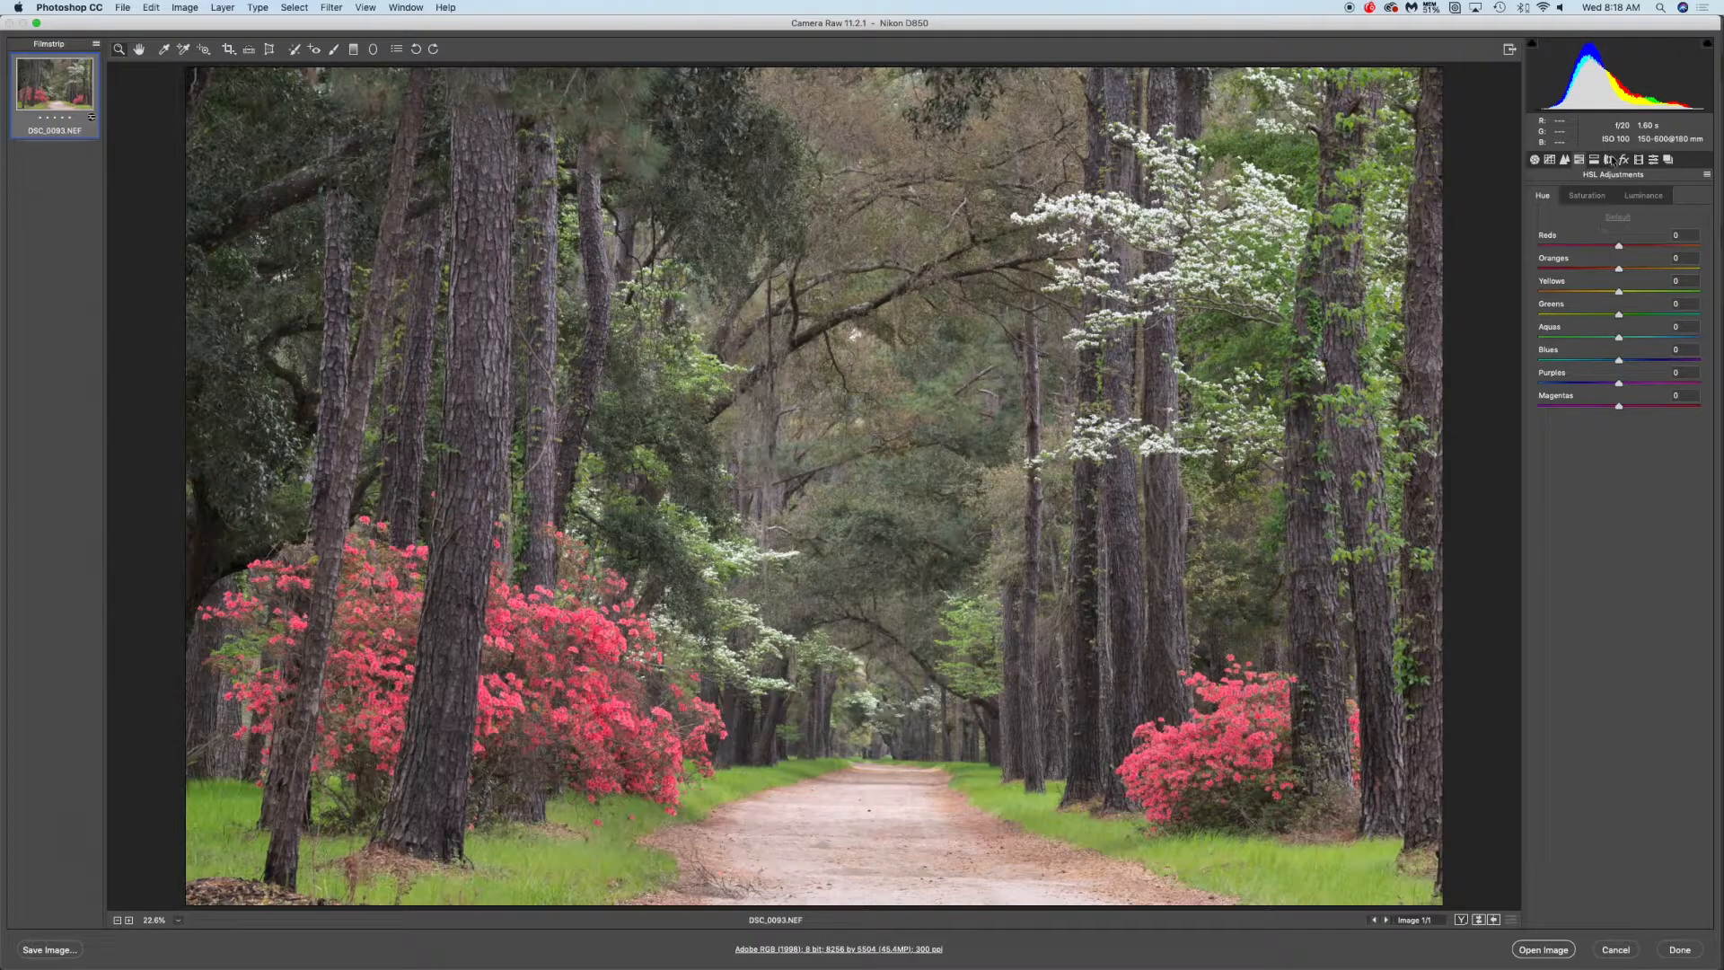
{"action": "left_click", "coordinate": [1610, 160]}
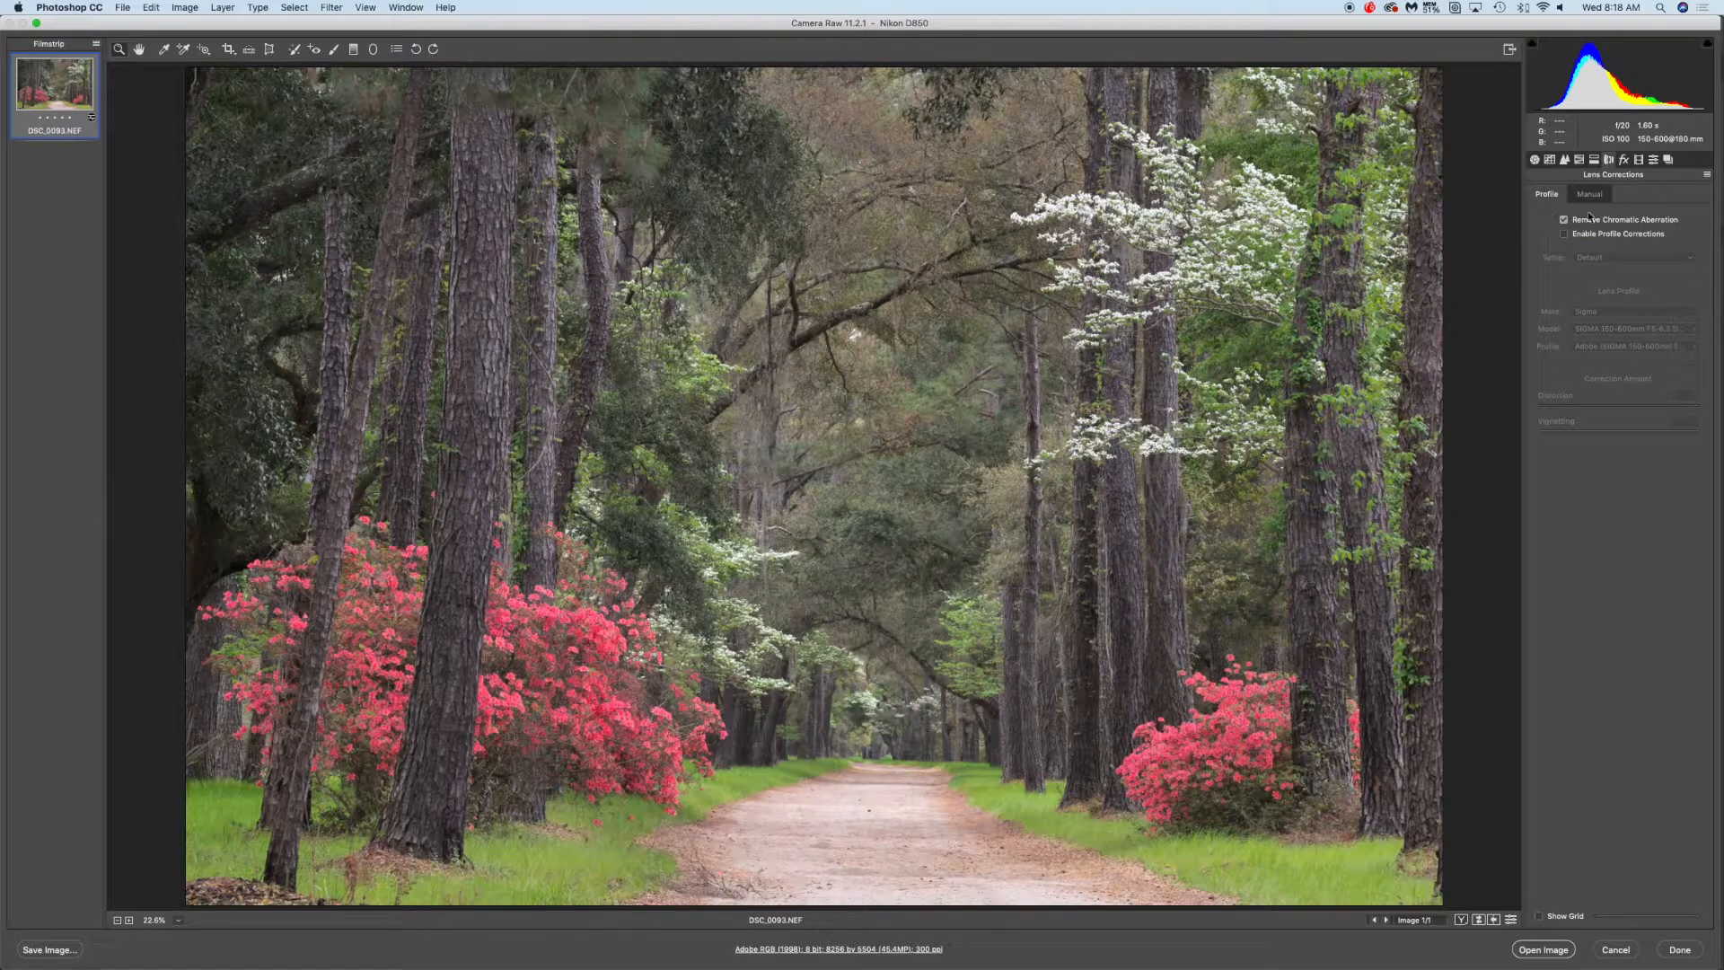
{"action": "left_click", "coordinate": [1535, 159]}
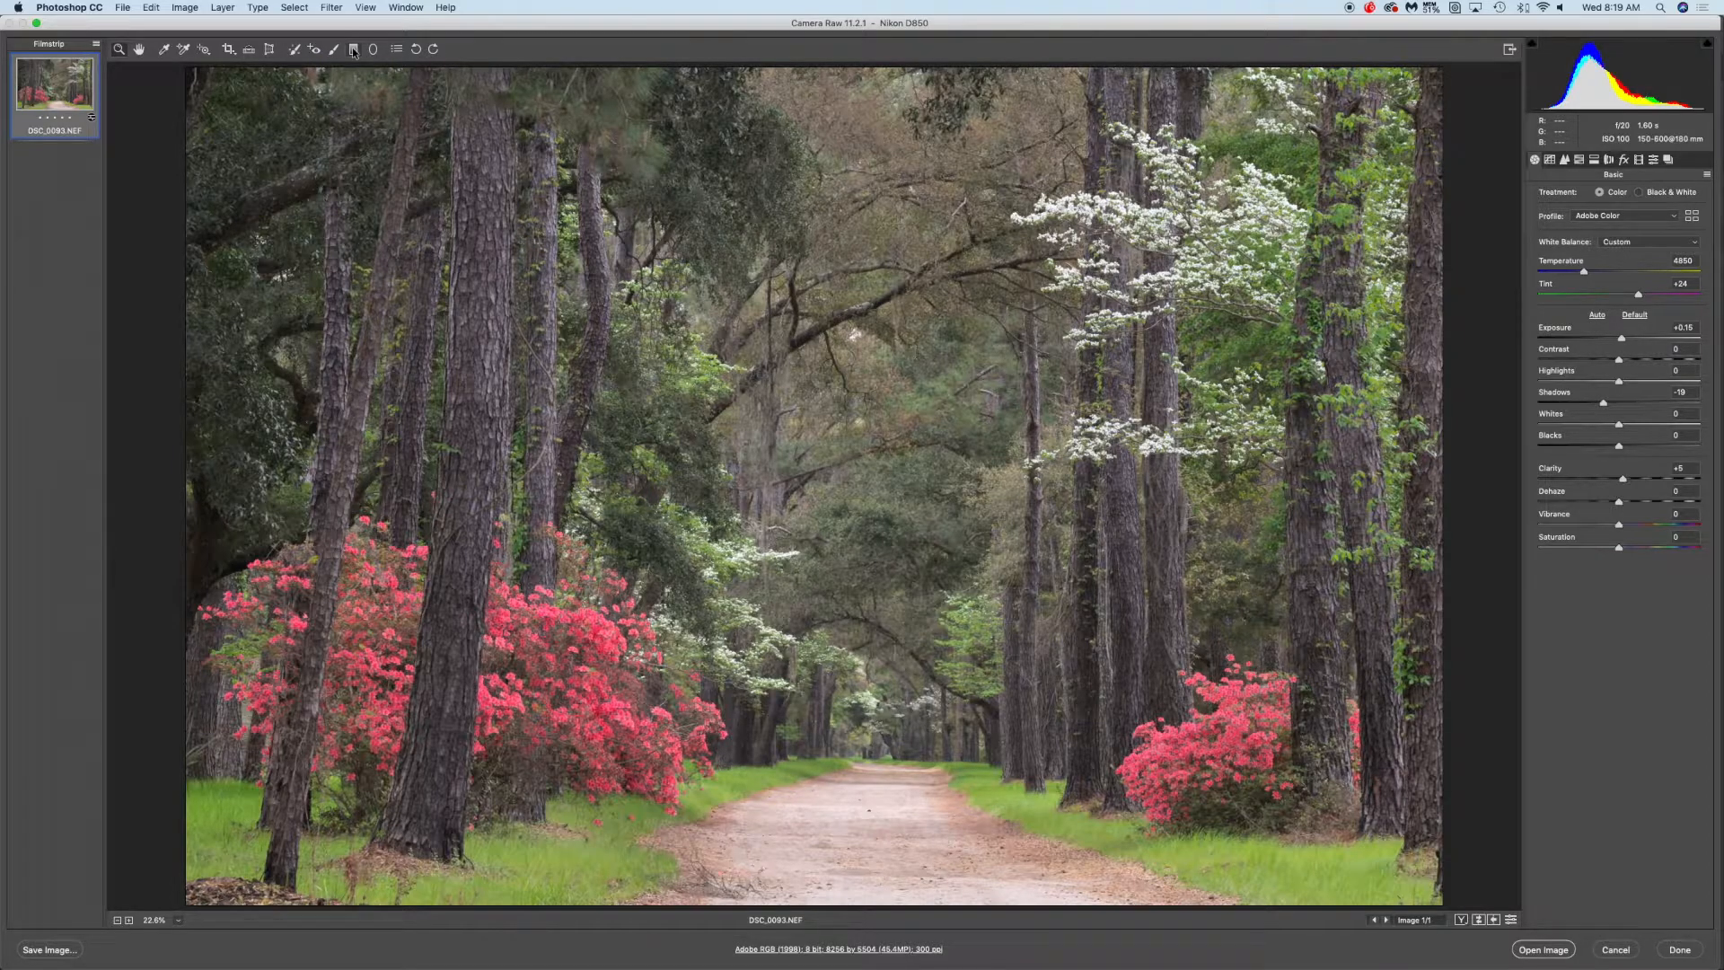
Draw a graduated filter from the top edge of the image down to about its middle
{"action": "left_click", "coordinate": [354, 50]}
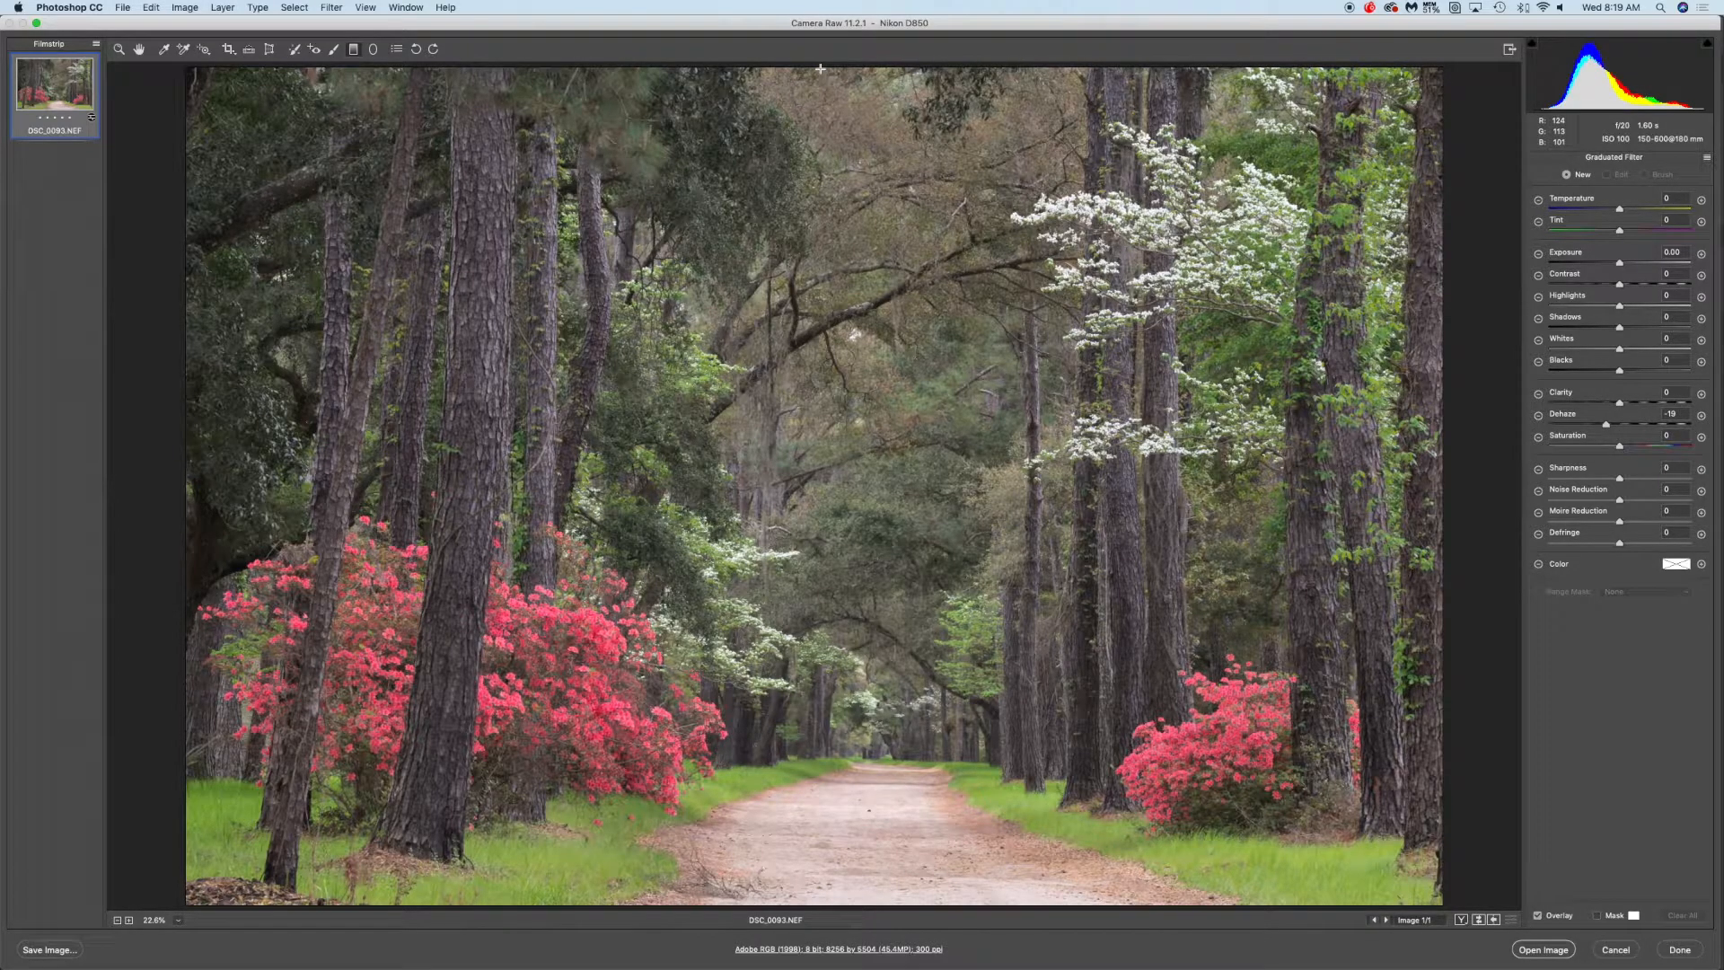
{"action": "left_click_drag", "start_coordinate": [821, 69], "coordinate": [820, 454]}
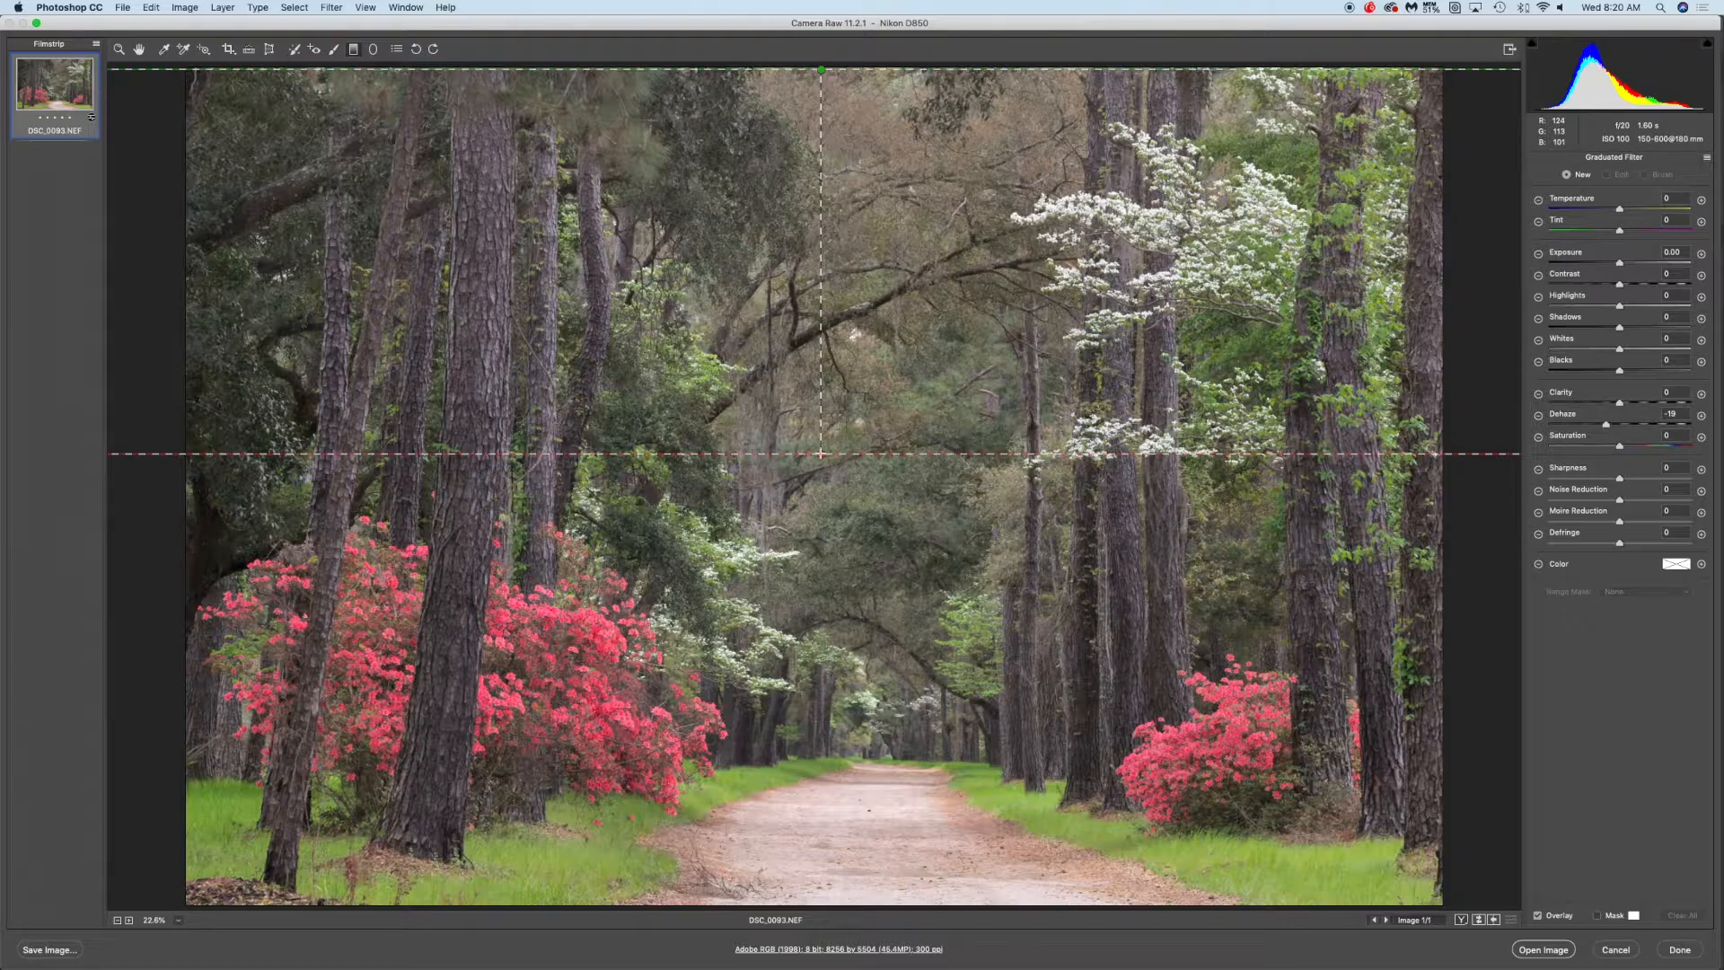
{"action": "left_click_drag", "start_coordinate": [820, 453], "coordinate": [821, 453]}
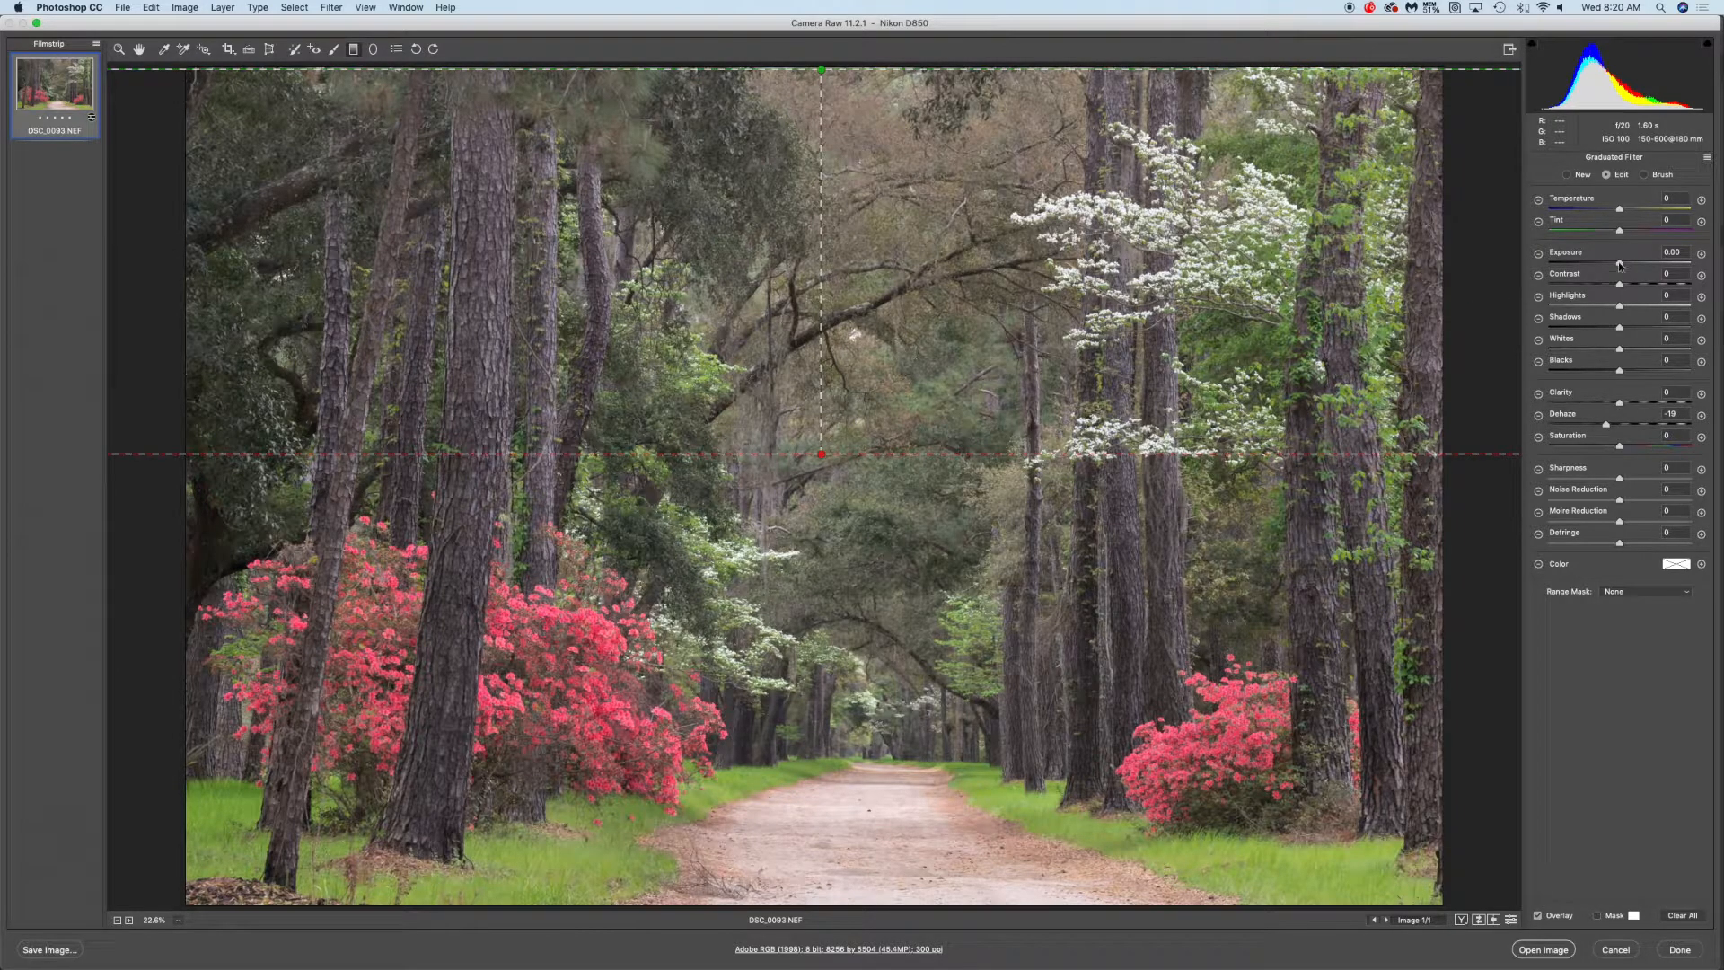
Try lowering the graduated filter's Exposure to -1.35 and return it to 0.00
{"action": "mouse_move", "coordinate": [1619, 262]}
{"action": "left_mouse_down"}
{"action": "mouse_move", "coordinate": [1558, 274]}
{"action": "mouse_move", "coordinate": [1618, 266]}
{"action": "mouse_move", "coordinate": [1597, 265]}
{"action": "left_mouse_up"}
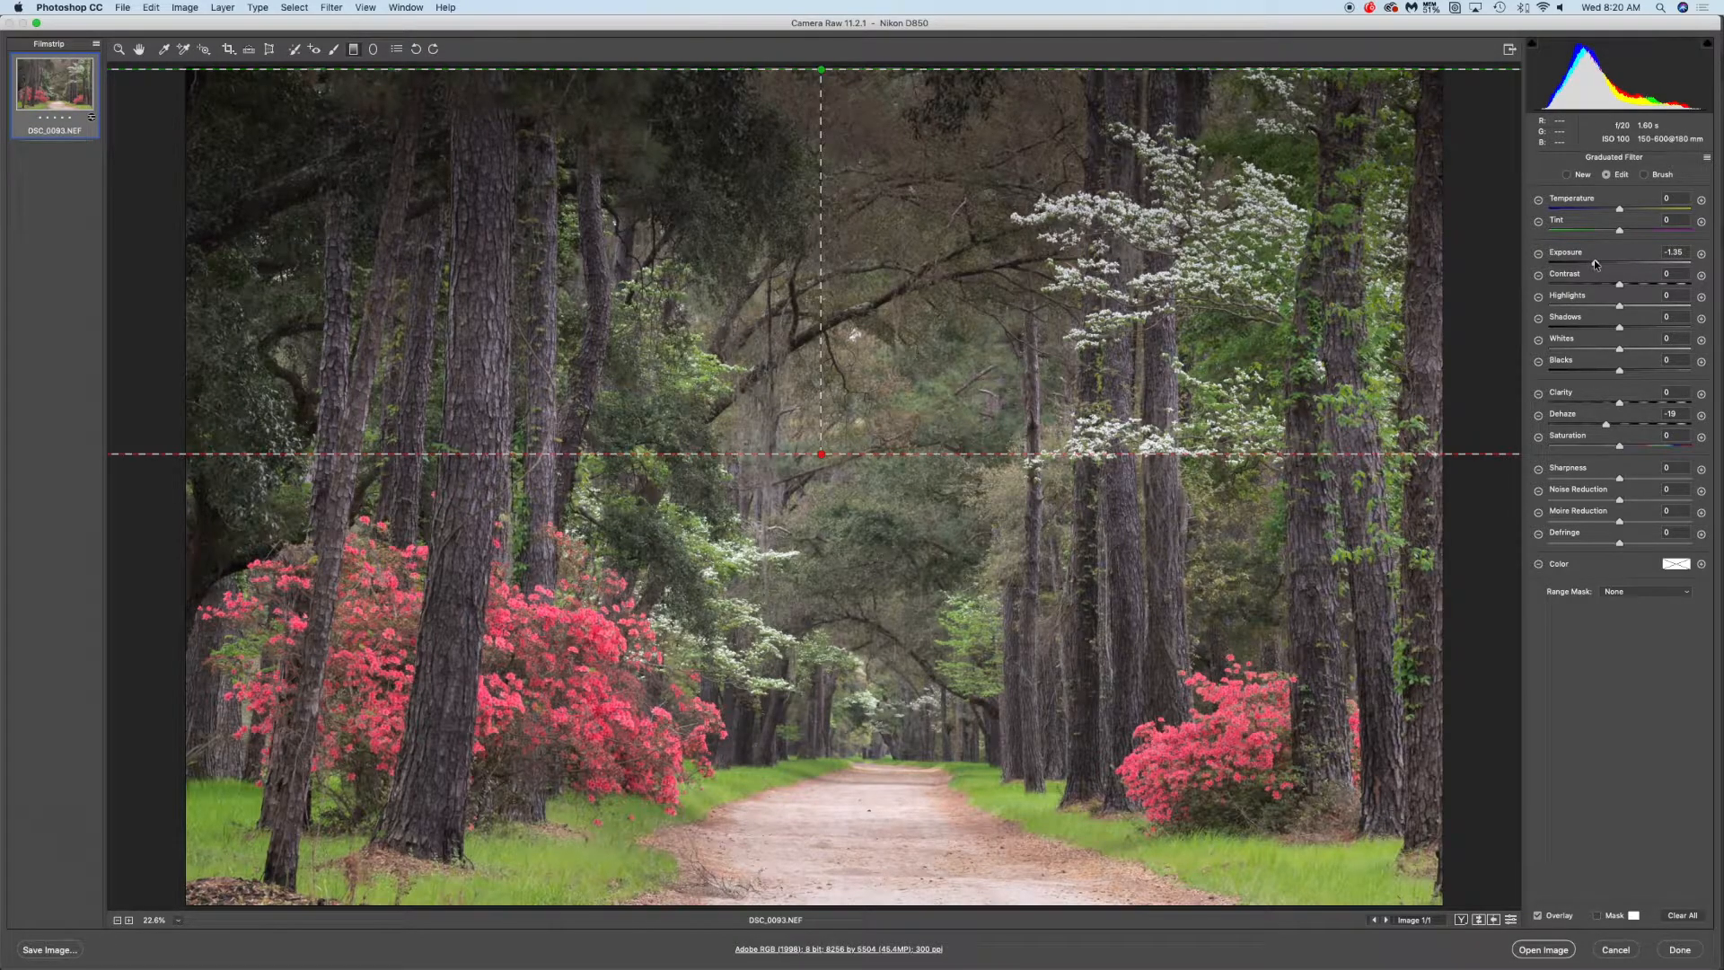
{"action": "left_click_drag", "start_coordinate": [1596, 264], "coordinate": [1622, 266]}
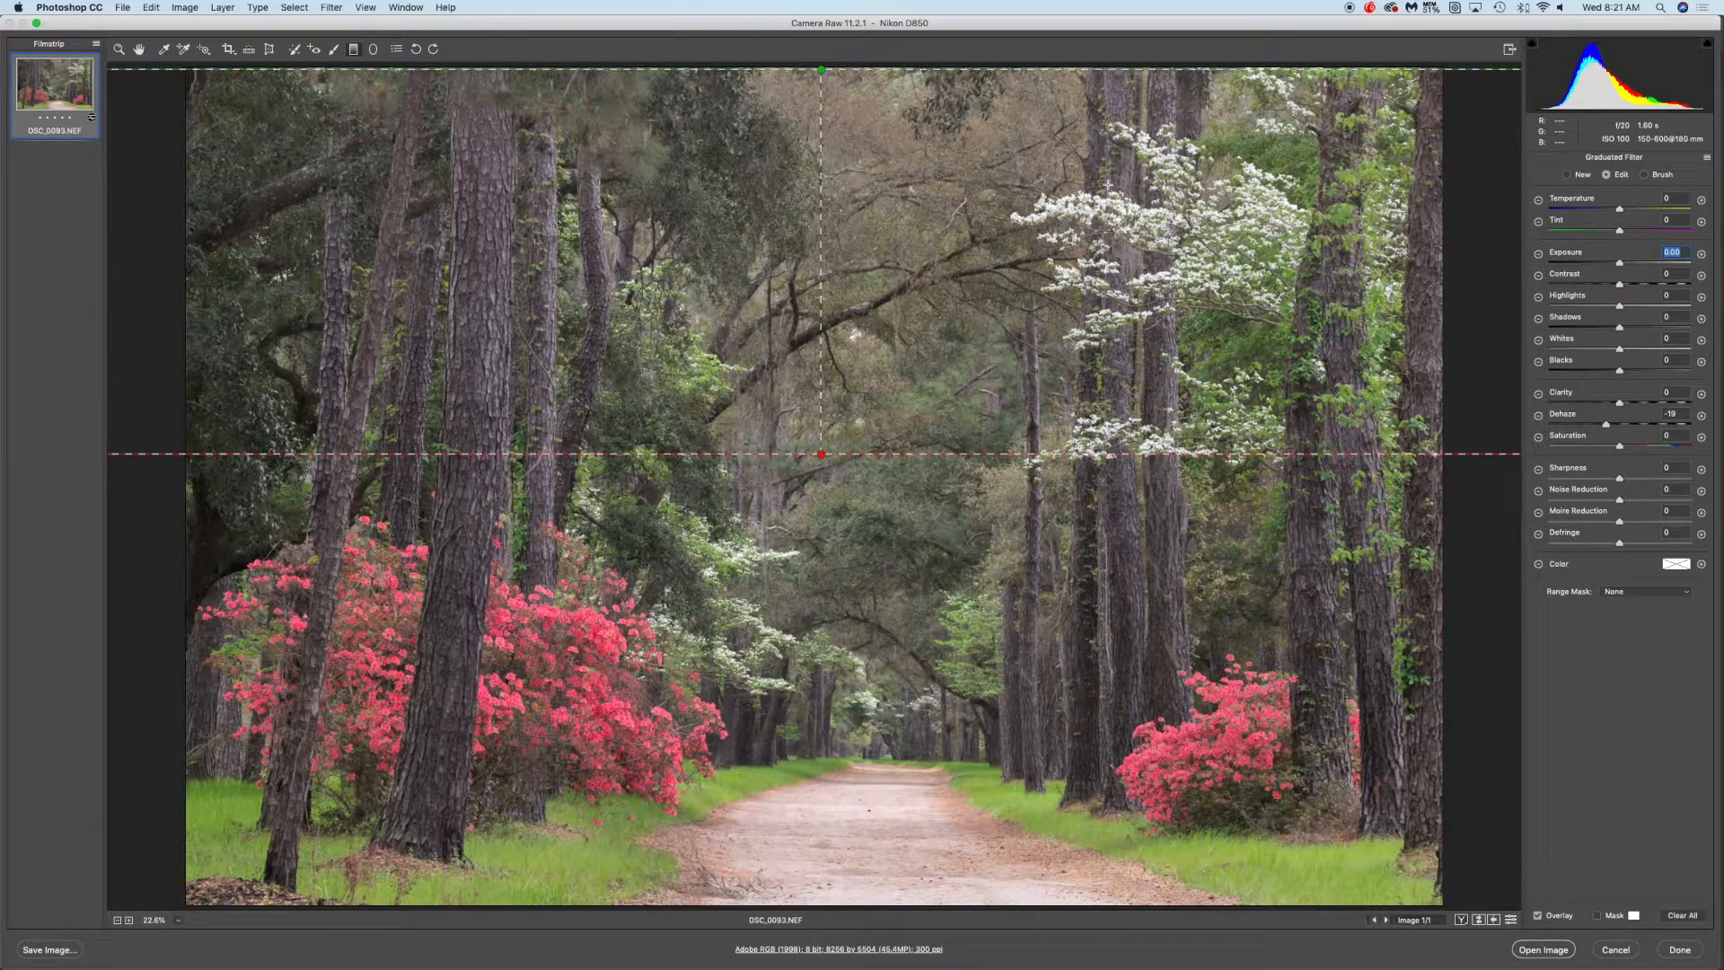
Draw a radial filter ellipse centred on the tree canopy above the road
{"action": "left_click", "coordinate": [373, 49]}
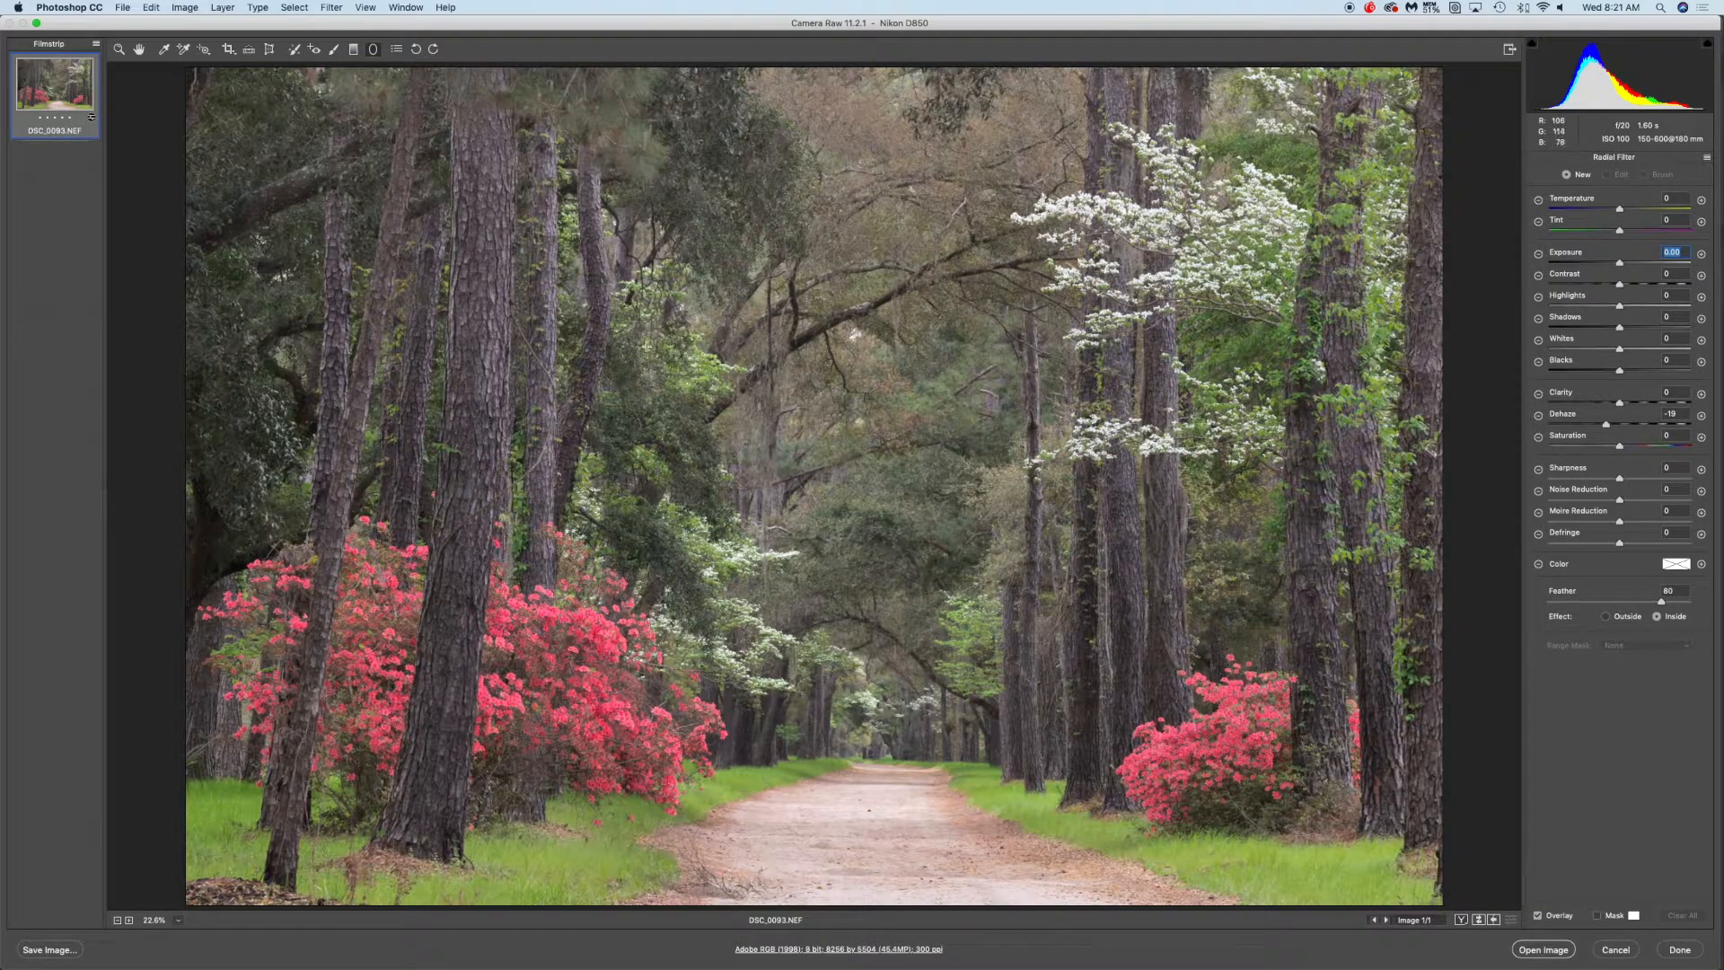
{"action": "left_click_drag", "start_coordinate": [628, 325], "coordinate": [988, 468]}
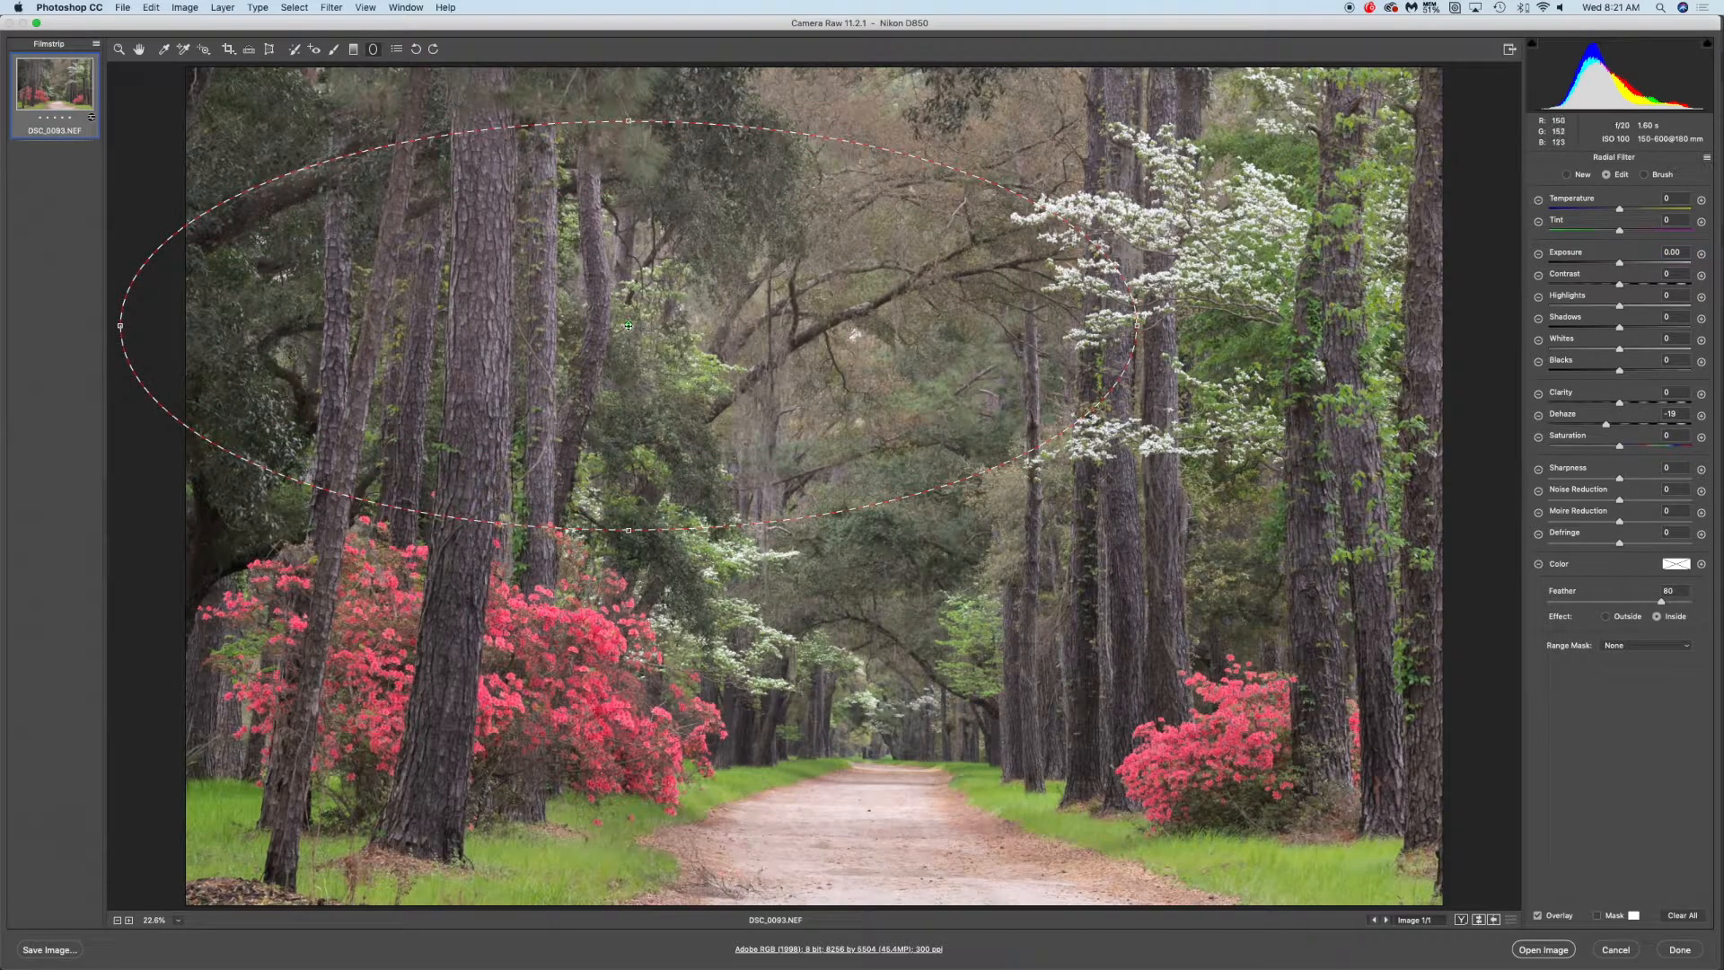
{"action": "left_click_drag", "start_coordinate": [629, 325], "coordinate": [789, 431]}
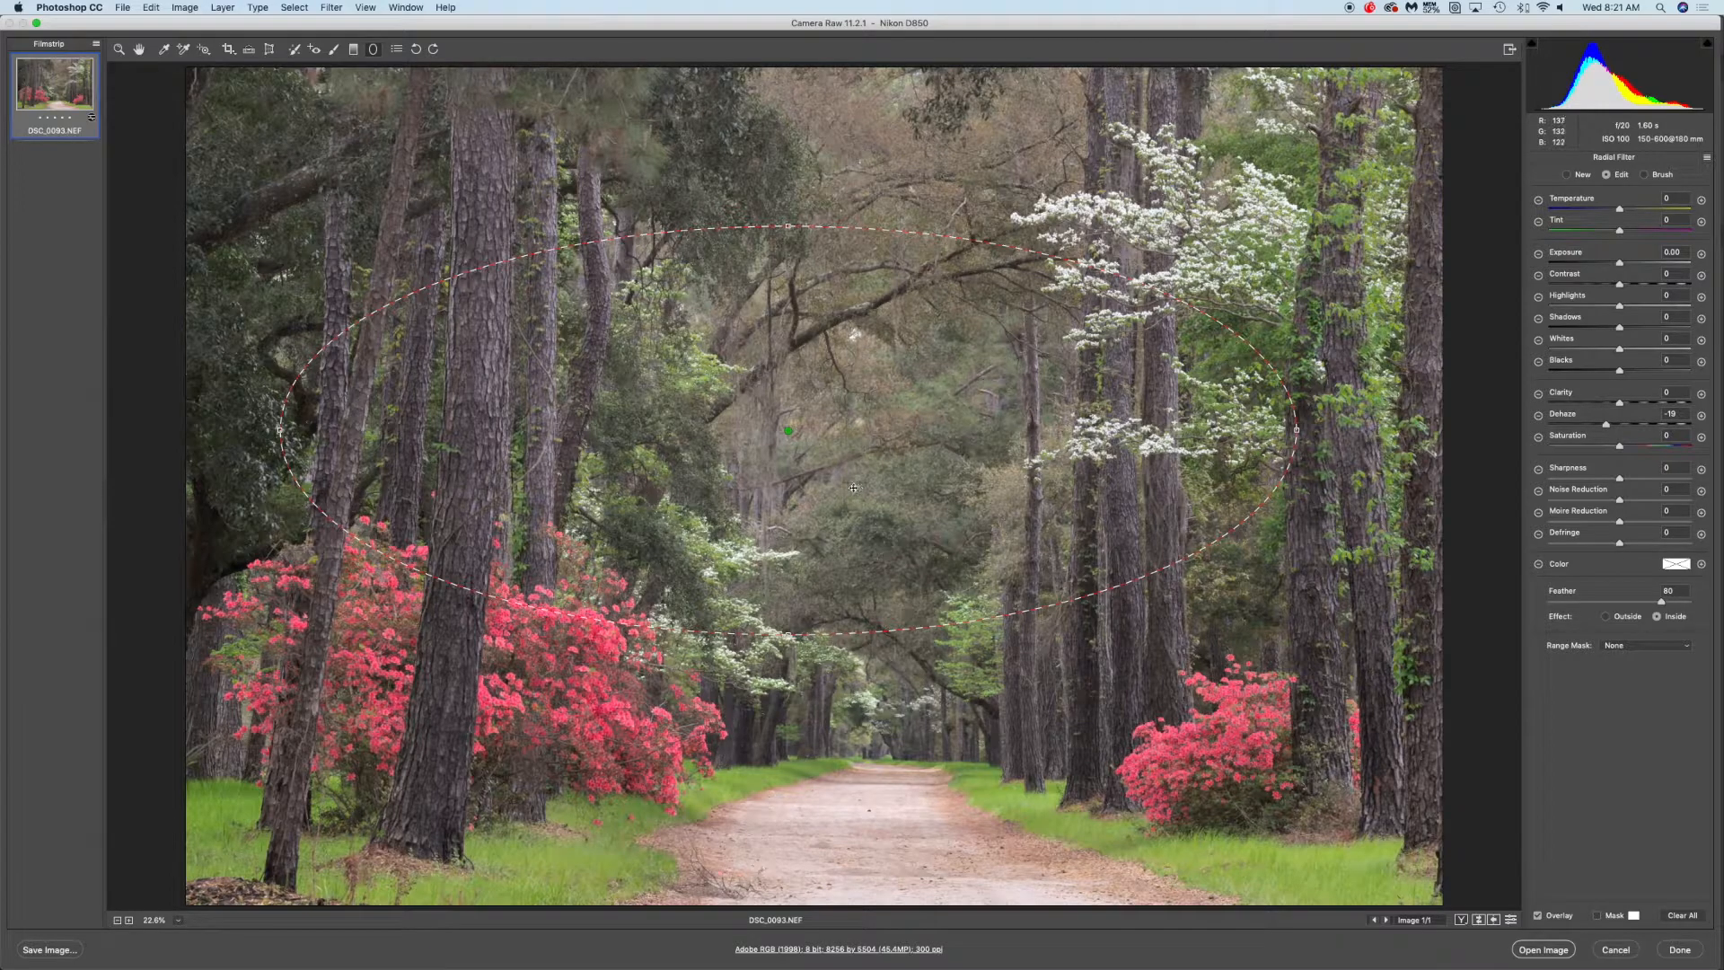
Narrow and flatten the radial filter ellipse by pulling in its side and top handles
{"action": "left_click_drag", "start_coordinate": [279, 431], "coordinate": [516, 430]}
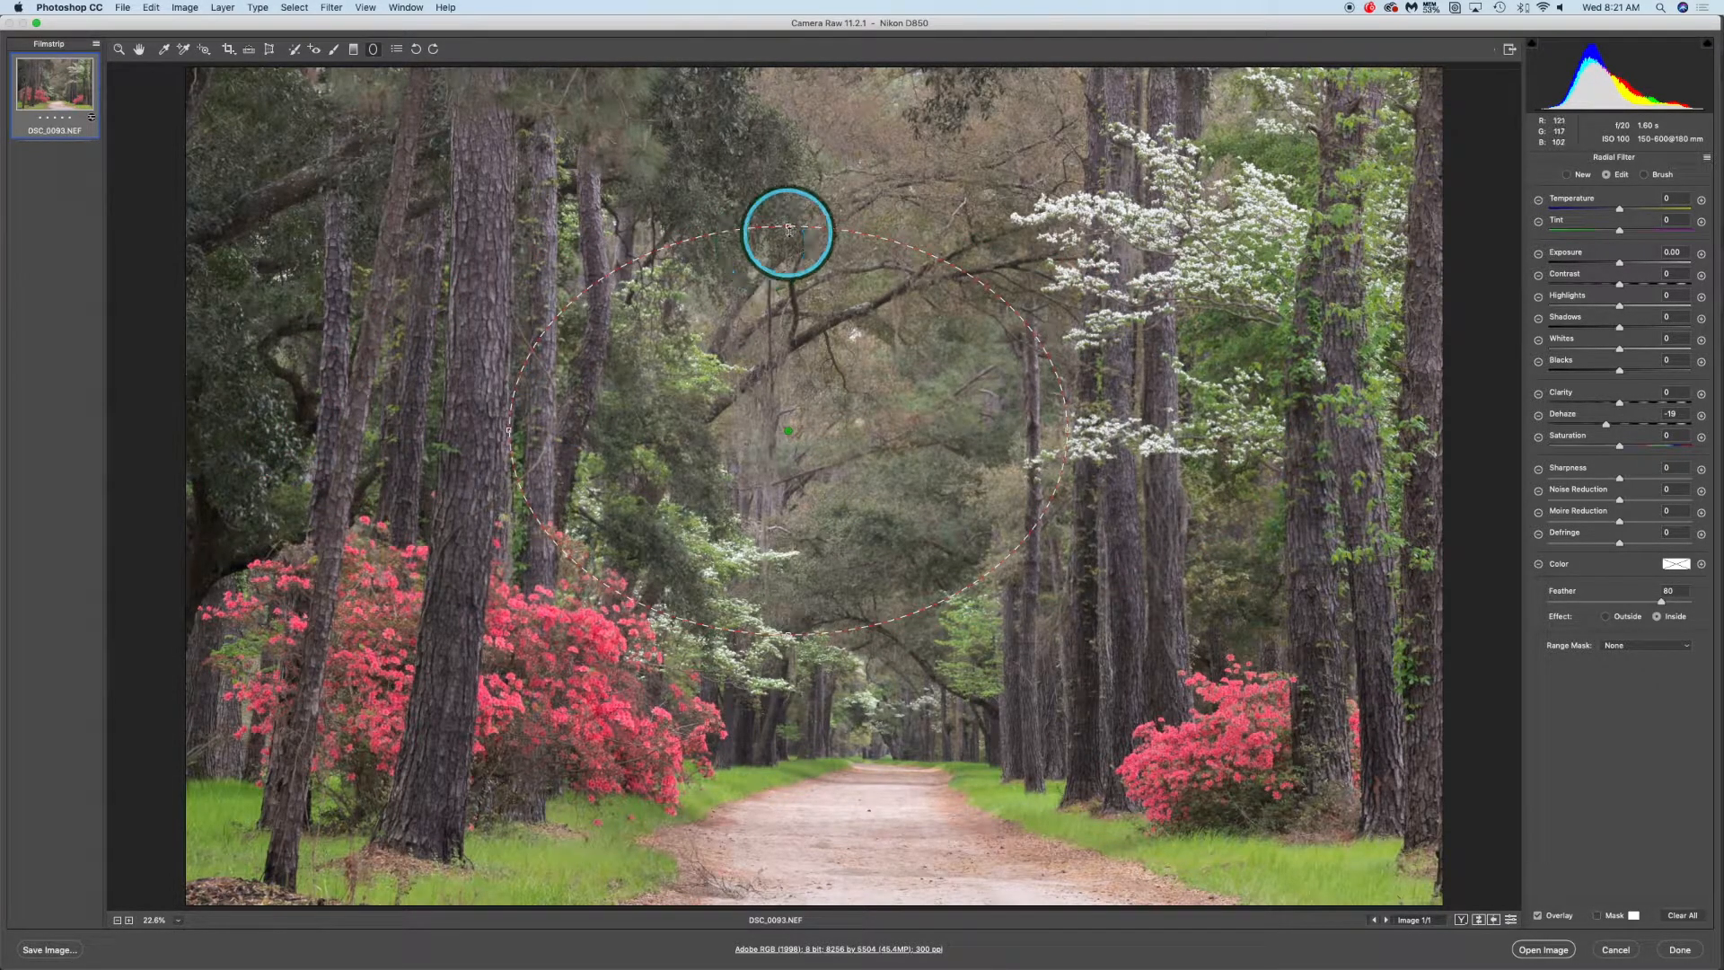
{"action": "left_click_drag", "start_coordinate": [789, 236], "coordinate": [797, 374]}
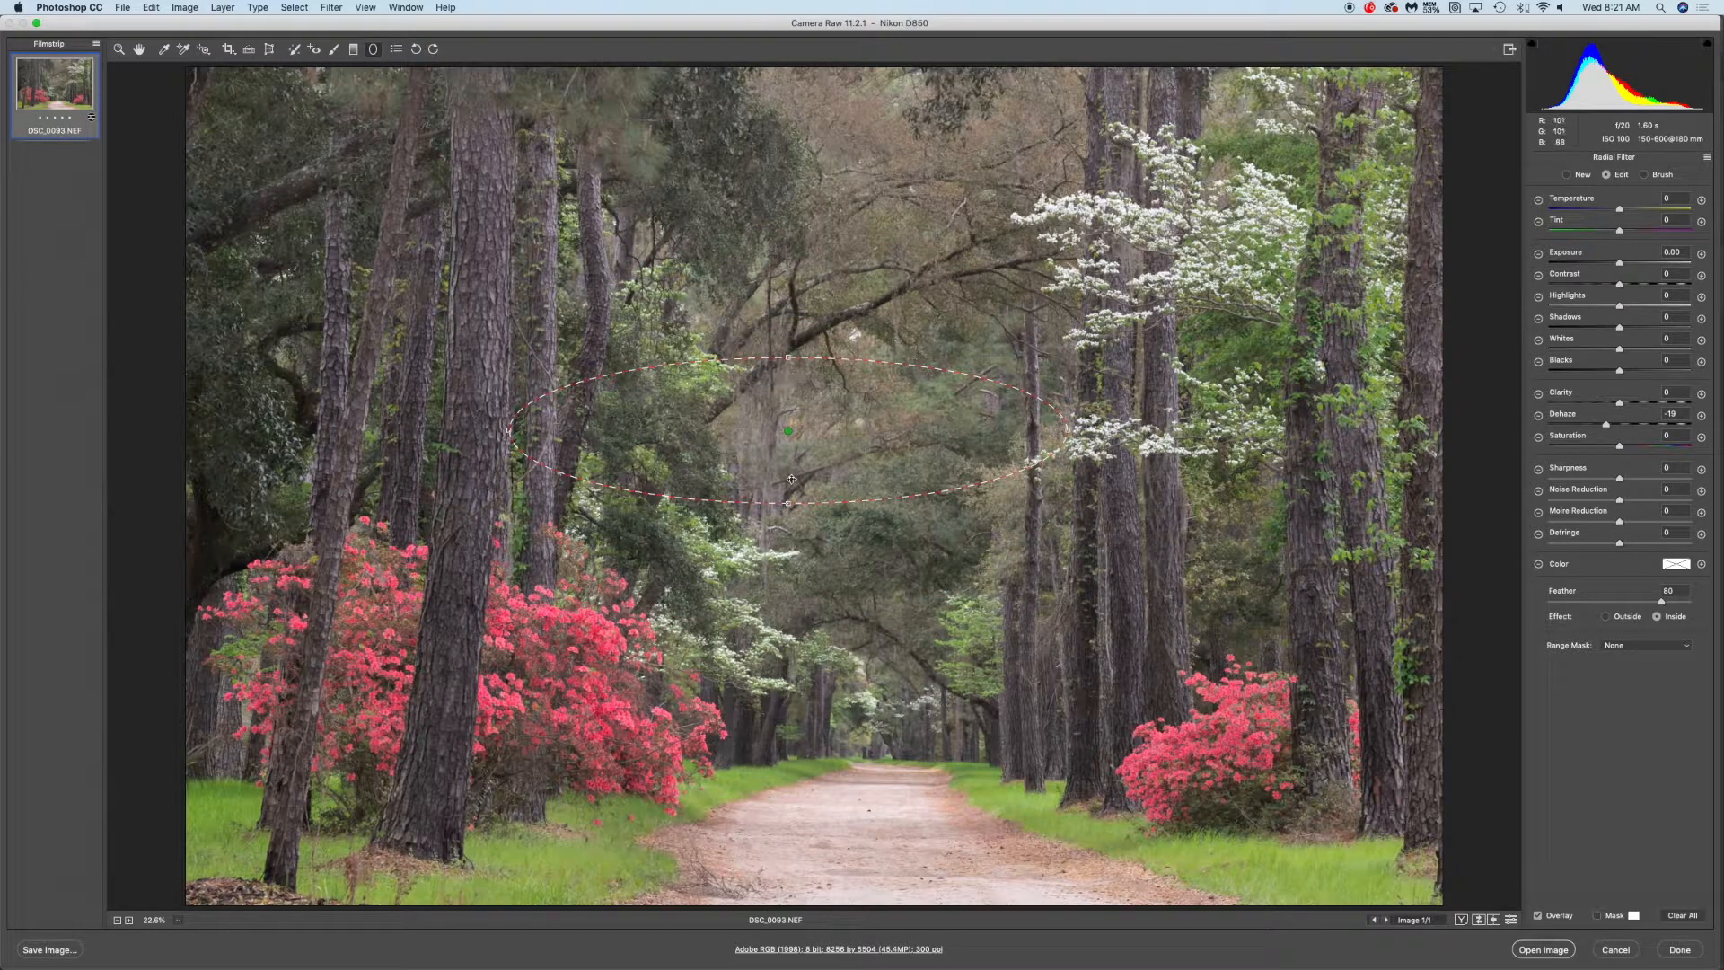
{"action": "left_click_drag", "start_coordinate": [509, 432], "coordinate": [591, 429]}
{"action": "left_click_drag", "start_coordinate": [789, 355], "coordinate": [789, 342]}
Move the radial filter to the far end of the road and resize it around the vanishing point
{"action": "left_click_drag", "start_coordinate": [788, 431], "coordinate": [881, 712]}
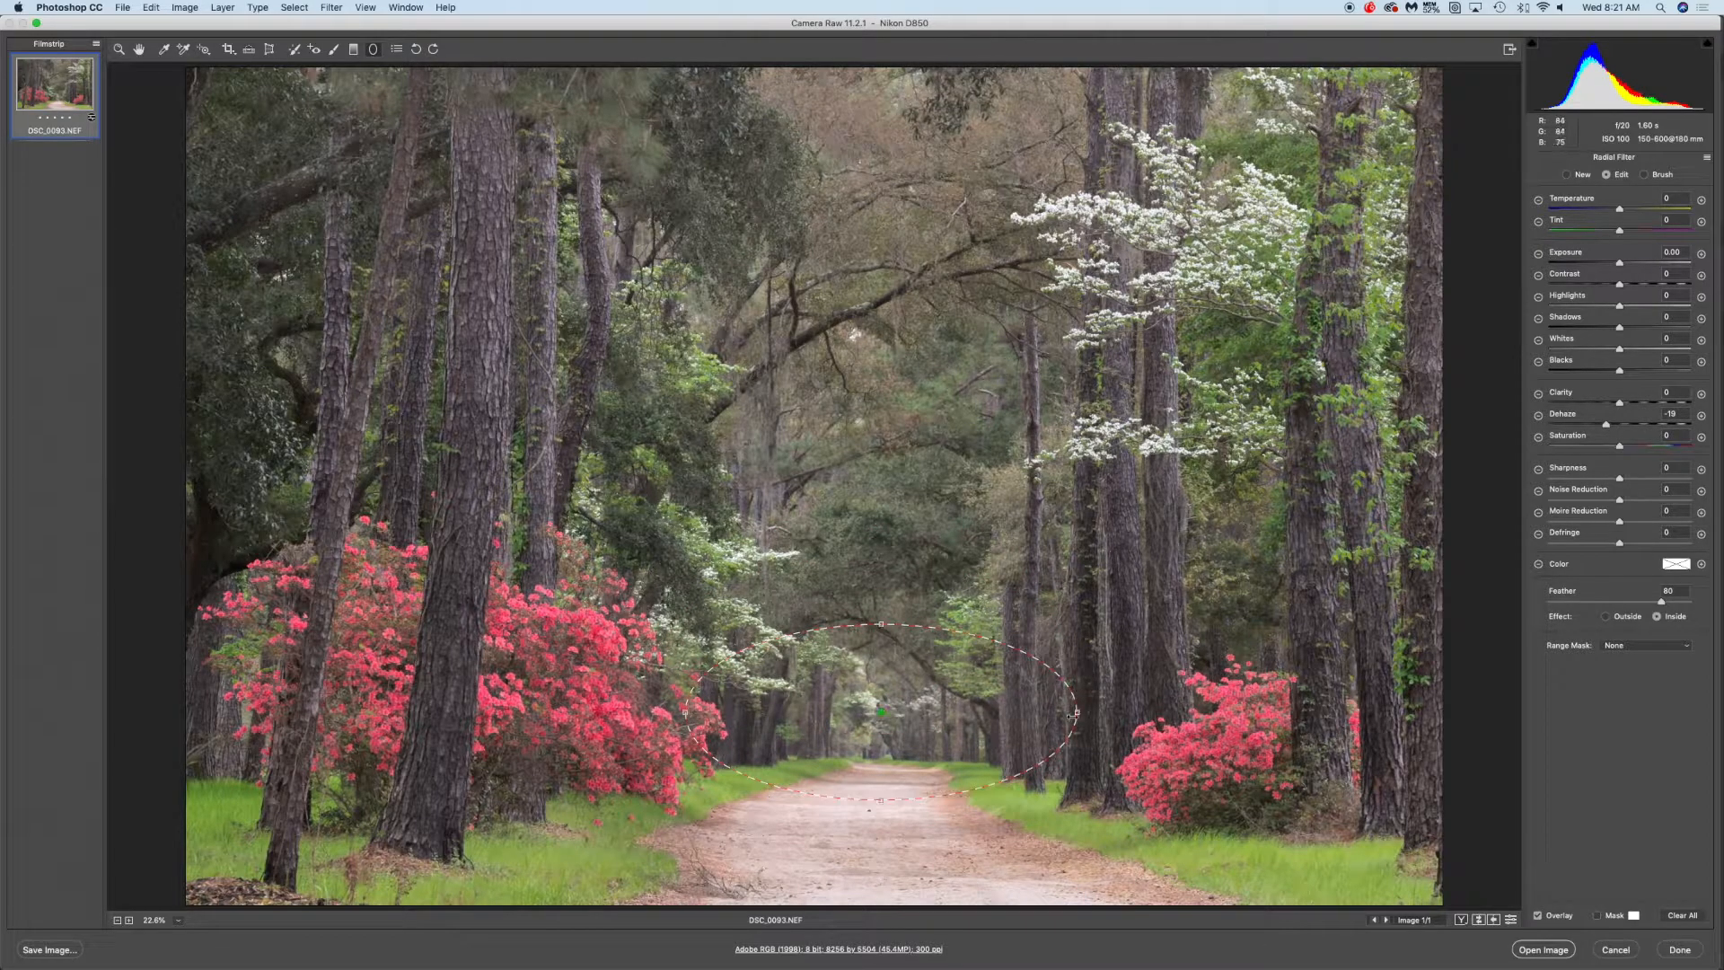
{"action": "left_click_drag", "start_coordinate": [1077, 714], "coordinate": [1011, 712]}
{"action": "left_click_drag", "start_coordinate": [882, 624], "coordinate": [883, 730]}
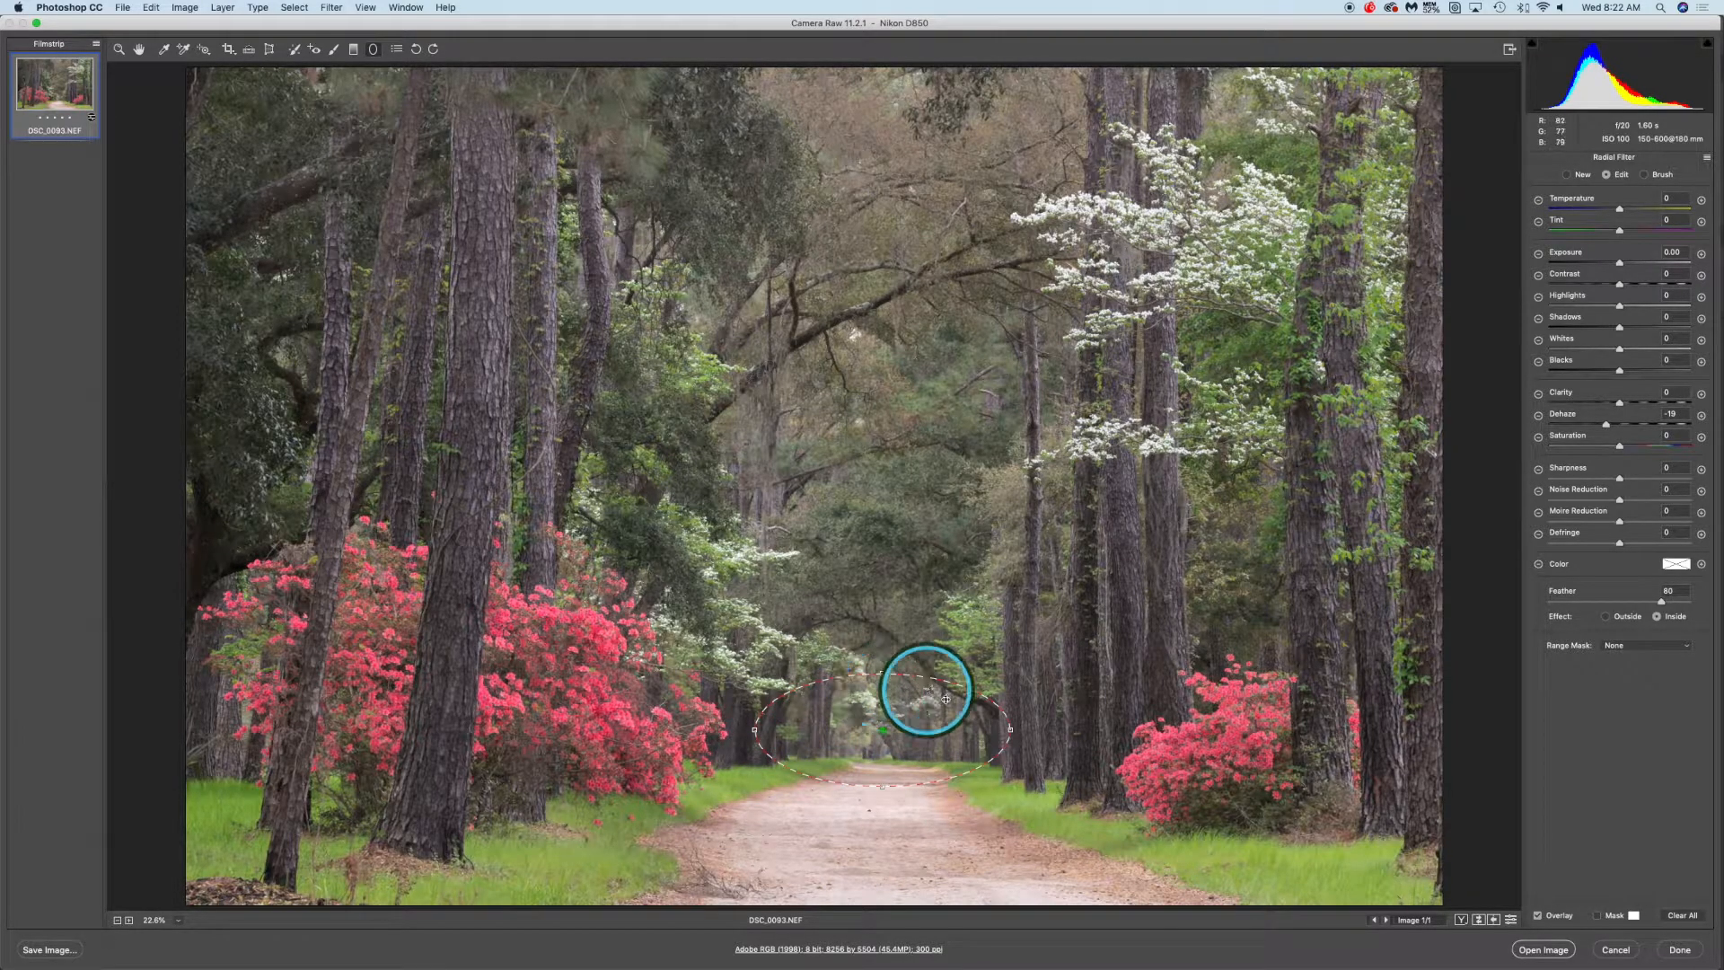
{"action": "left_click_drag", "start_coordinate": [883, 674], "coordinate": [883, 631]}
{"action": "left_click_drag", "start_coordinate": [758, 730], "coordinate": [779, 730]}
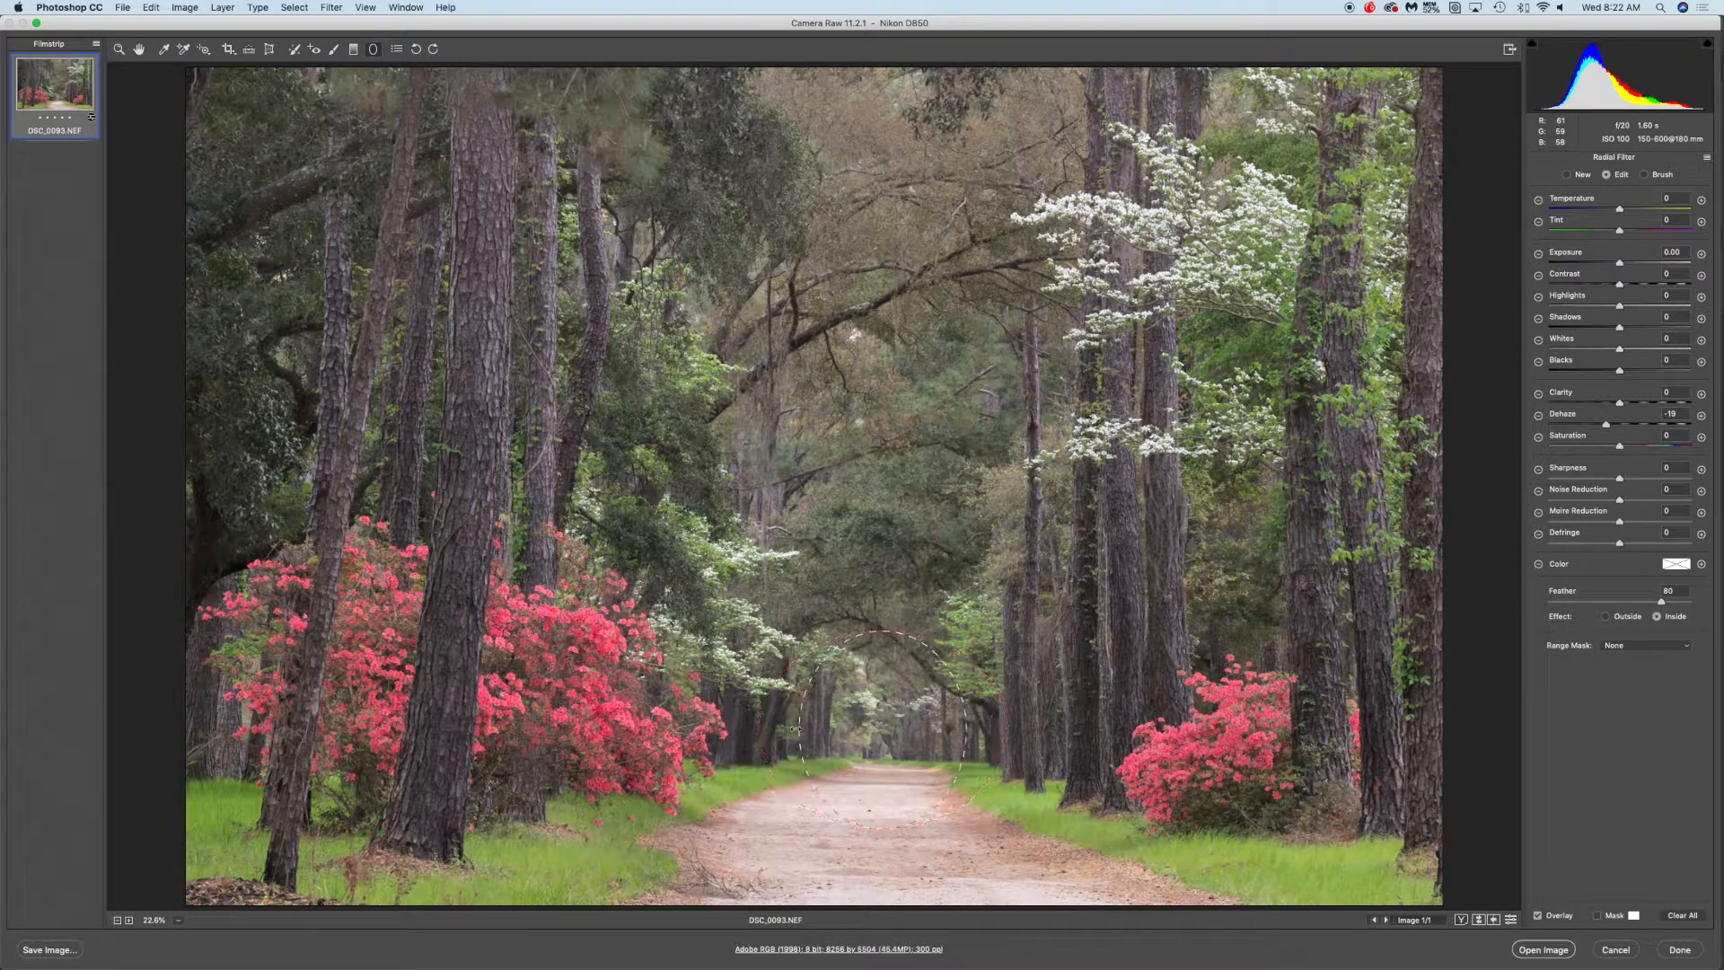
{"action": "left_click_drag", "start_coordinate": [887, 733], "coordinate": [893, 704]}
{"action": "left_click_drag", "start_coordinate": [887, 801], "coordinate": [893, 777]}
{"action": "mouse_move", "coordinate": [806, 703]}
{"action": "left_mouse_down"}
{"action": "mouse_move", "coordinate": [835, 699]}
{"action": "mouse_move", "coordinate": [817, 700]}
{"action": "left_mouse_up"}
{"action": "left_click_drag", "start_coordinate": [889, 623], "coordinate": [892, 611]}
{"action": "left_click_drag", "start_coordinate": [891, 704], "coordinate": [887, 688]}
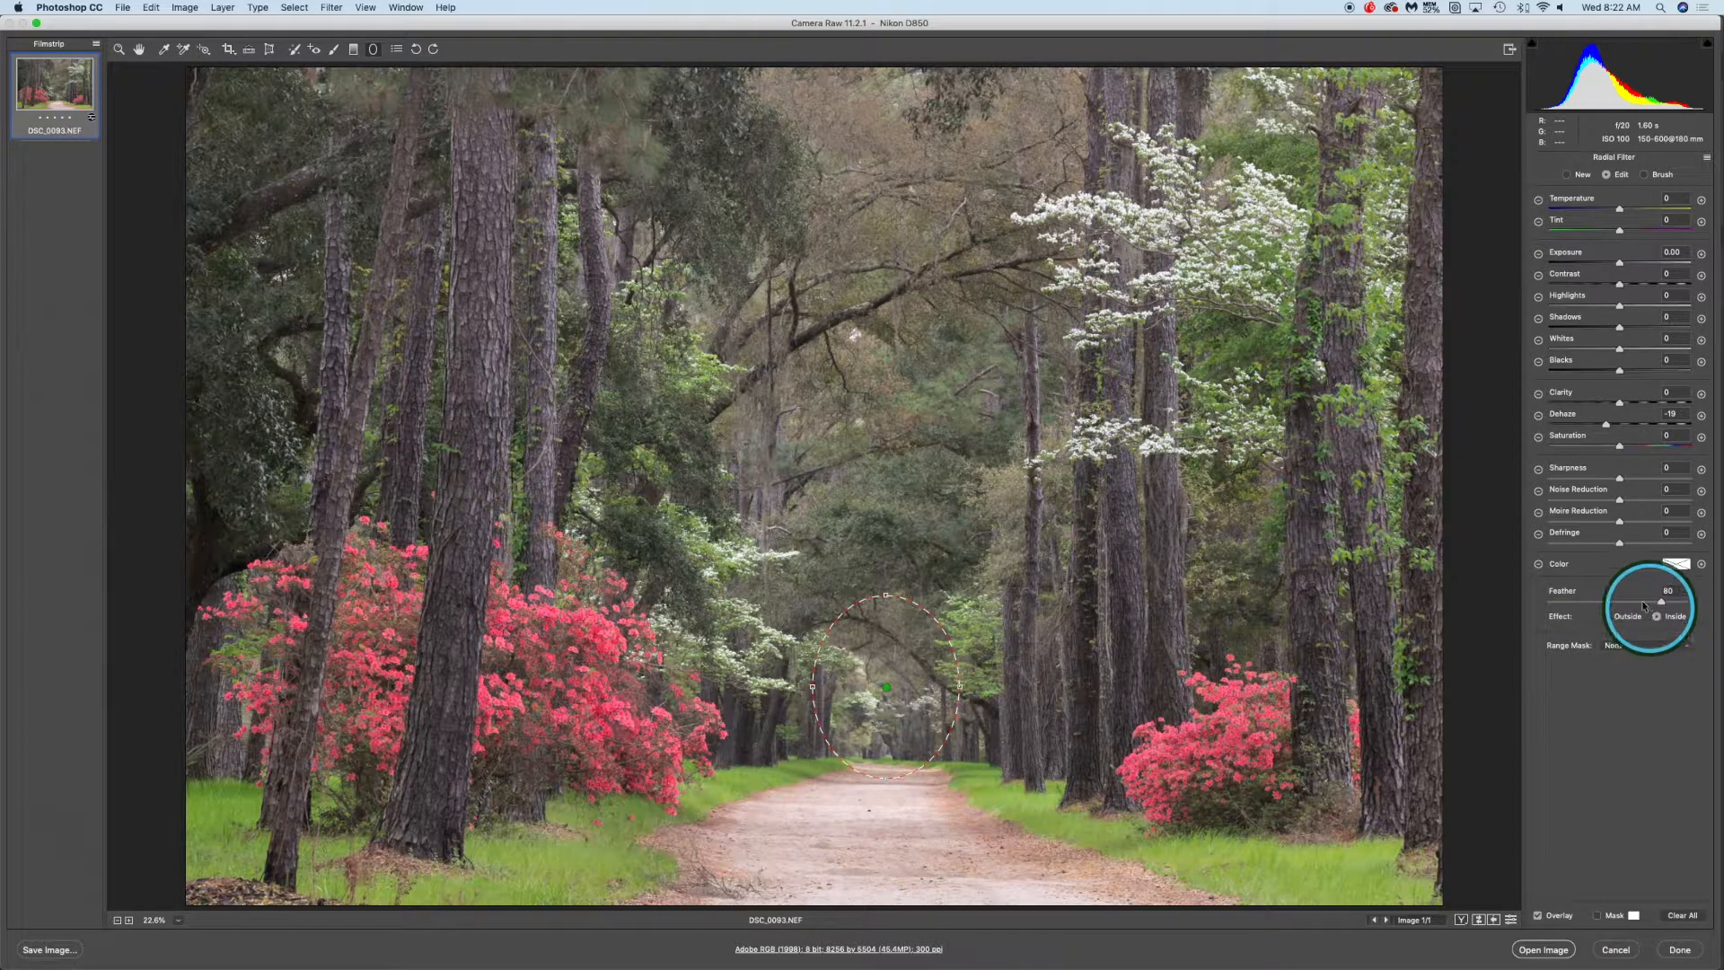
Try Feather 0 and Exposure -2.45 on the radial filter, then return Exposure to 0.00 and Feather to 80
{"action": "left_click_drag", "start_coordinate": [1622, 265], "coordinate": [1665, 221]}
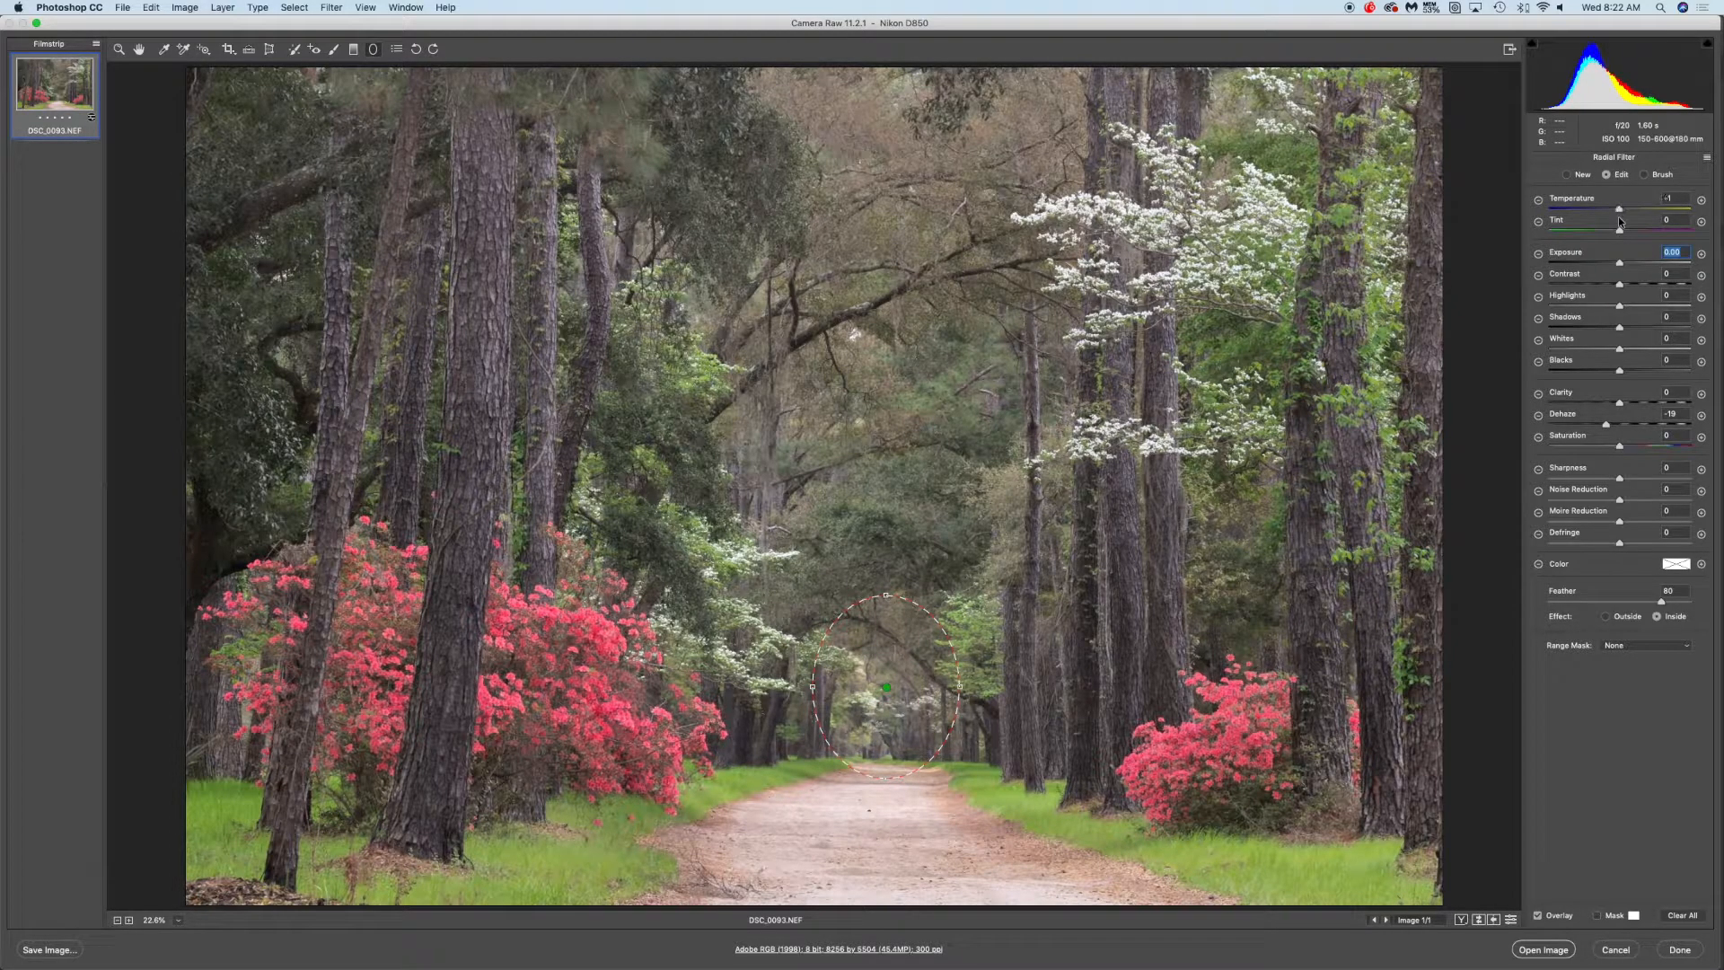
{"action": "double_click", "coordinate": [1619, 218]}
{"action": "left_click_drag", "start_coordinate": [1663, 604], "coordinate": [1537, 605]}
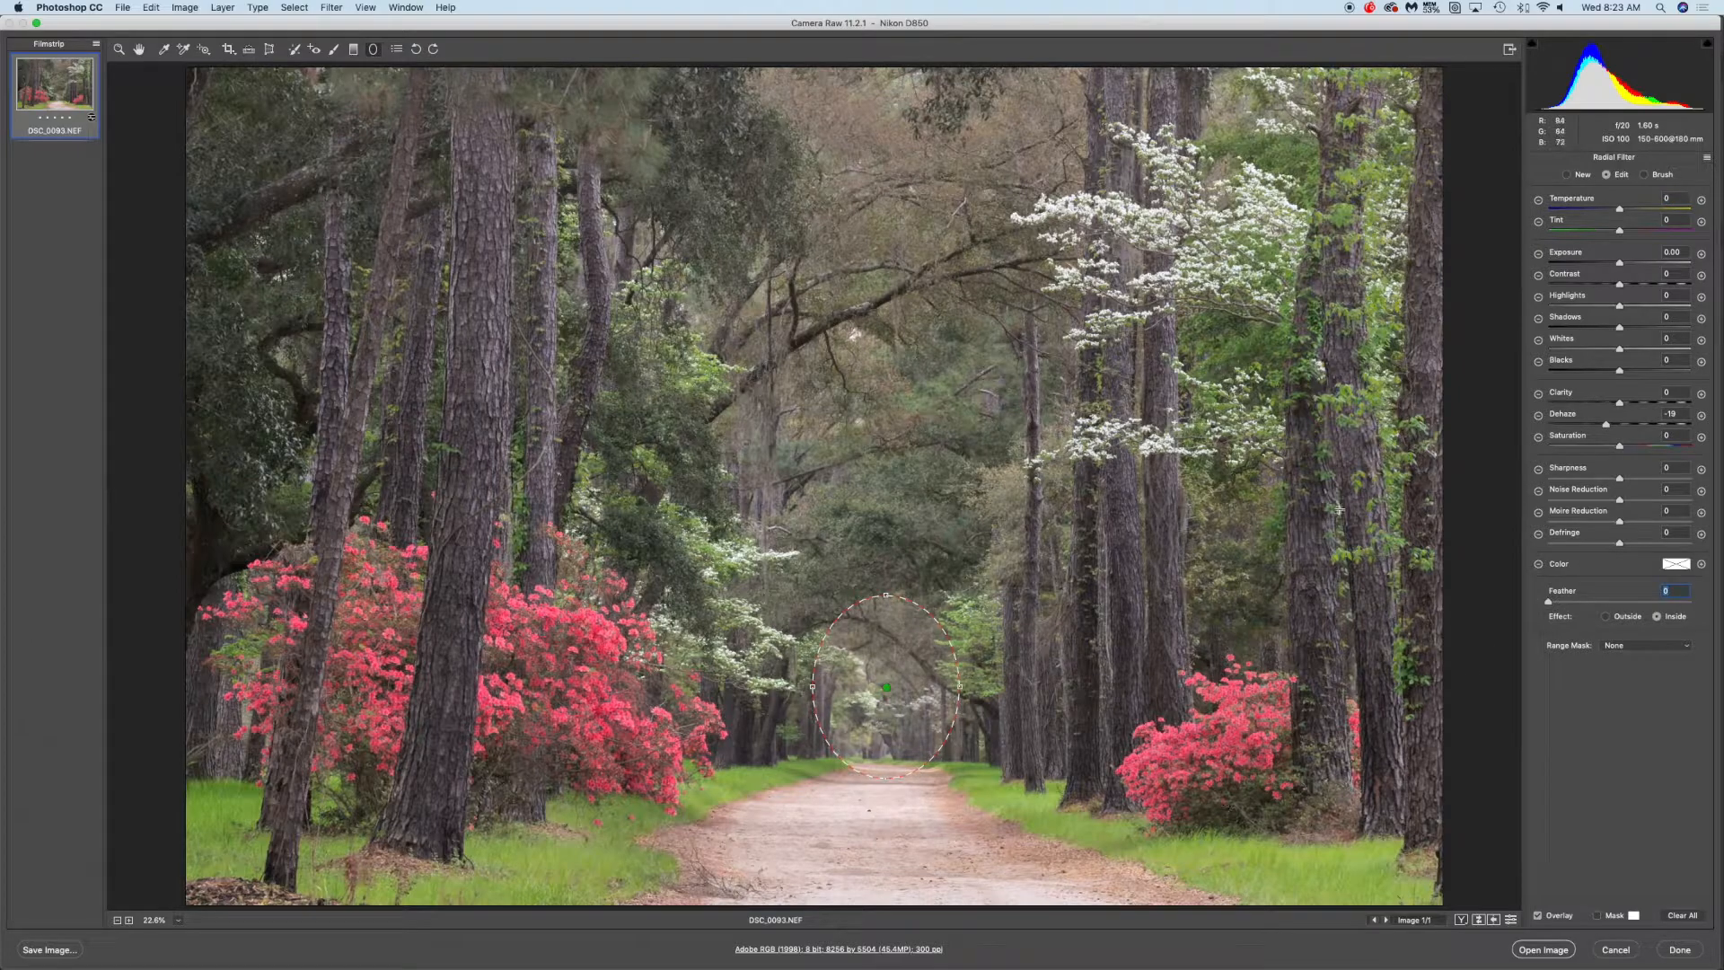
{"action": "left_click_drag", "start_coordinate": [1620, 264], "coordinate": [1576, 265]}
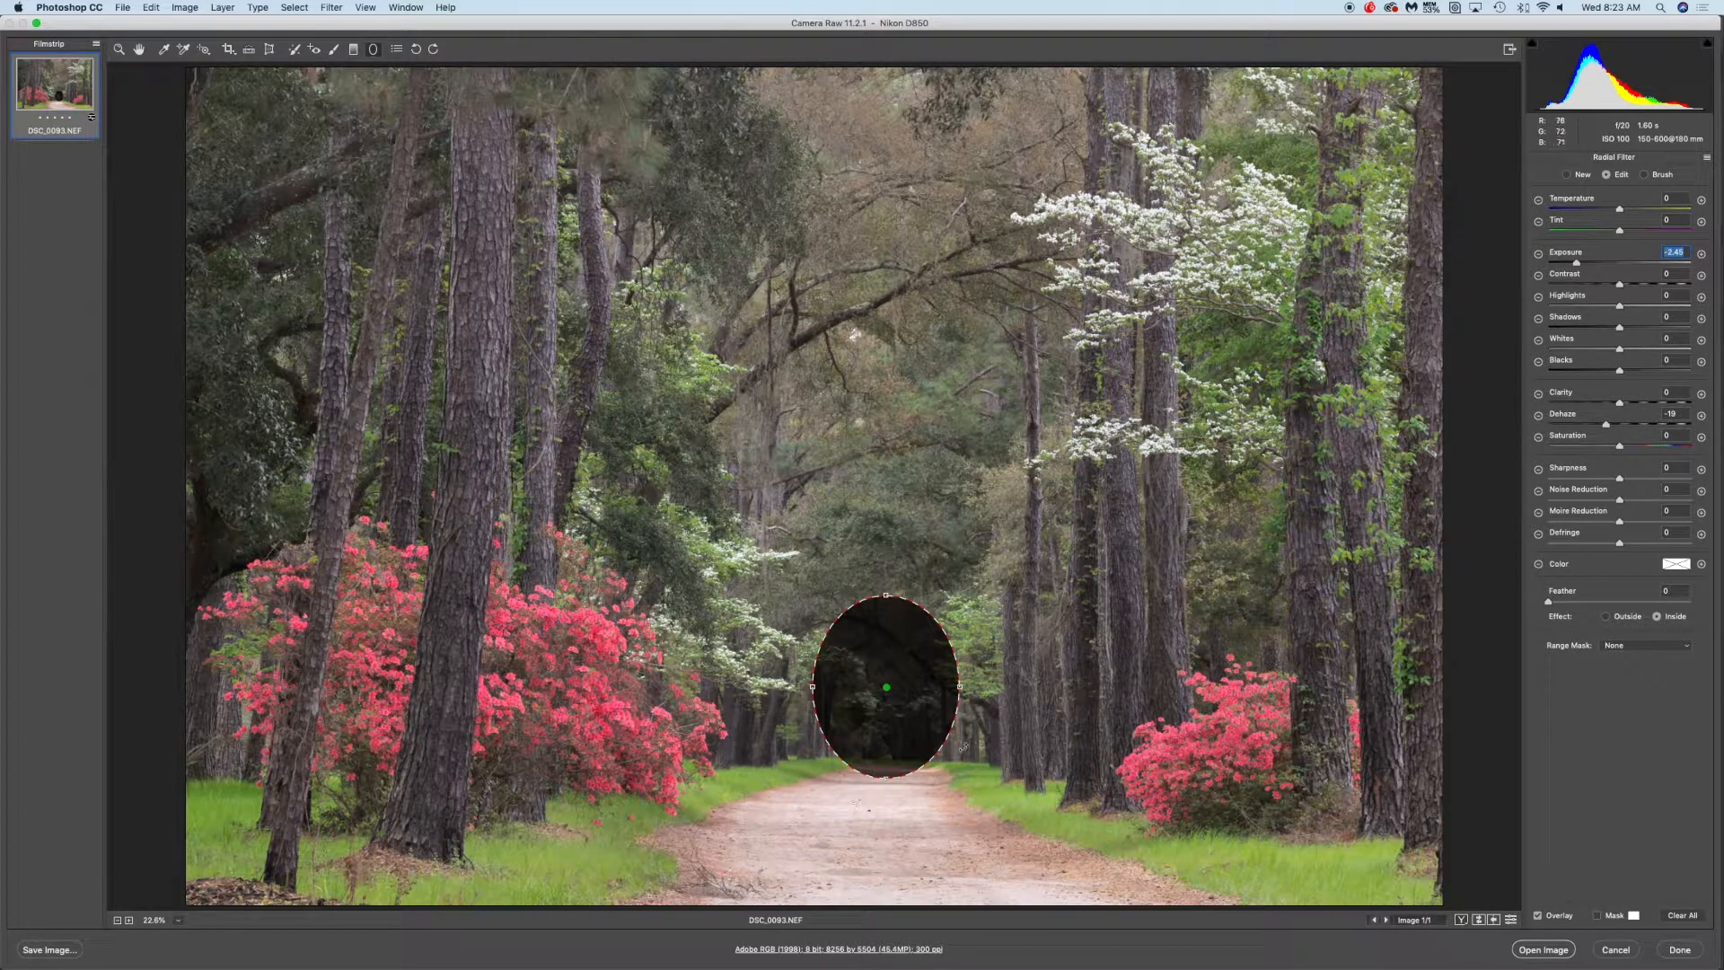
{"action": "left_click_drag", "start_coordinate": [1584, 264], "coordinate": [1623, 266]}
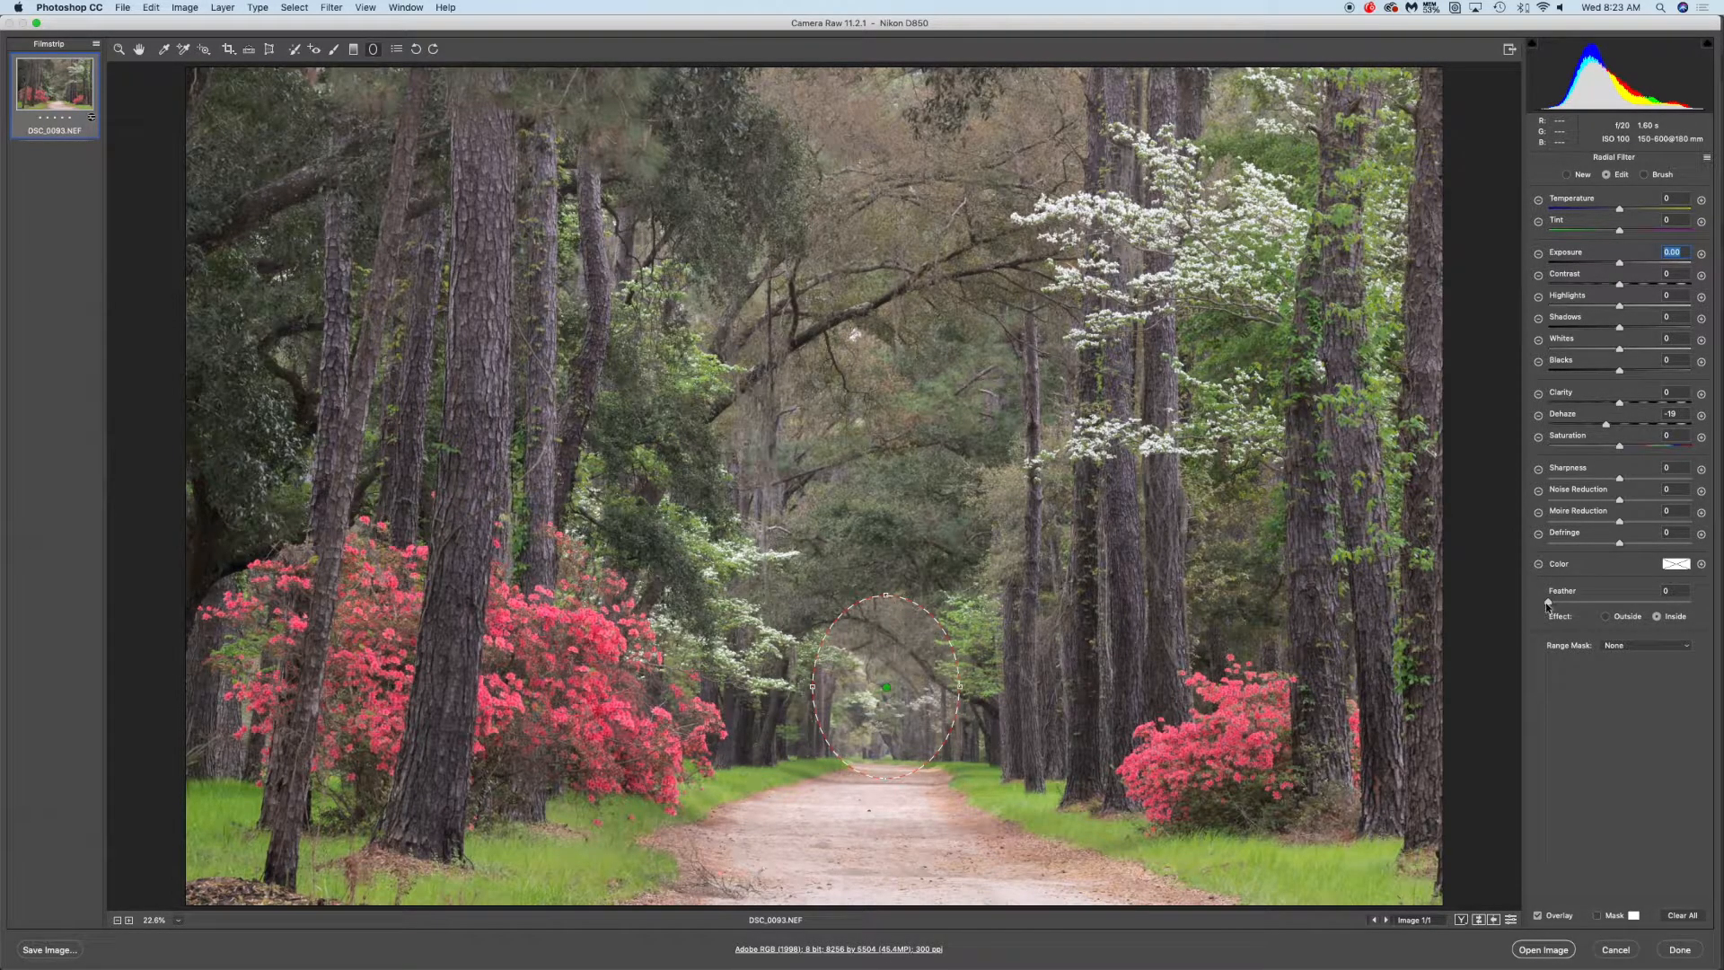
{"action": "left_click_drag", "start_coordinate": [1547, 604], "coordinate": [1661, 604]}
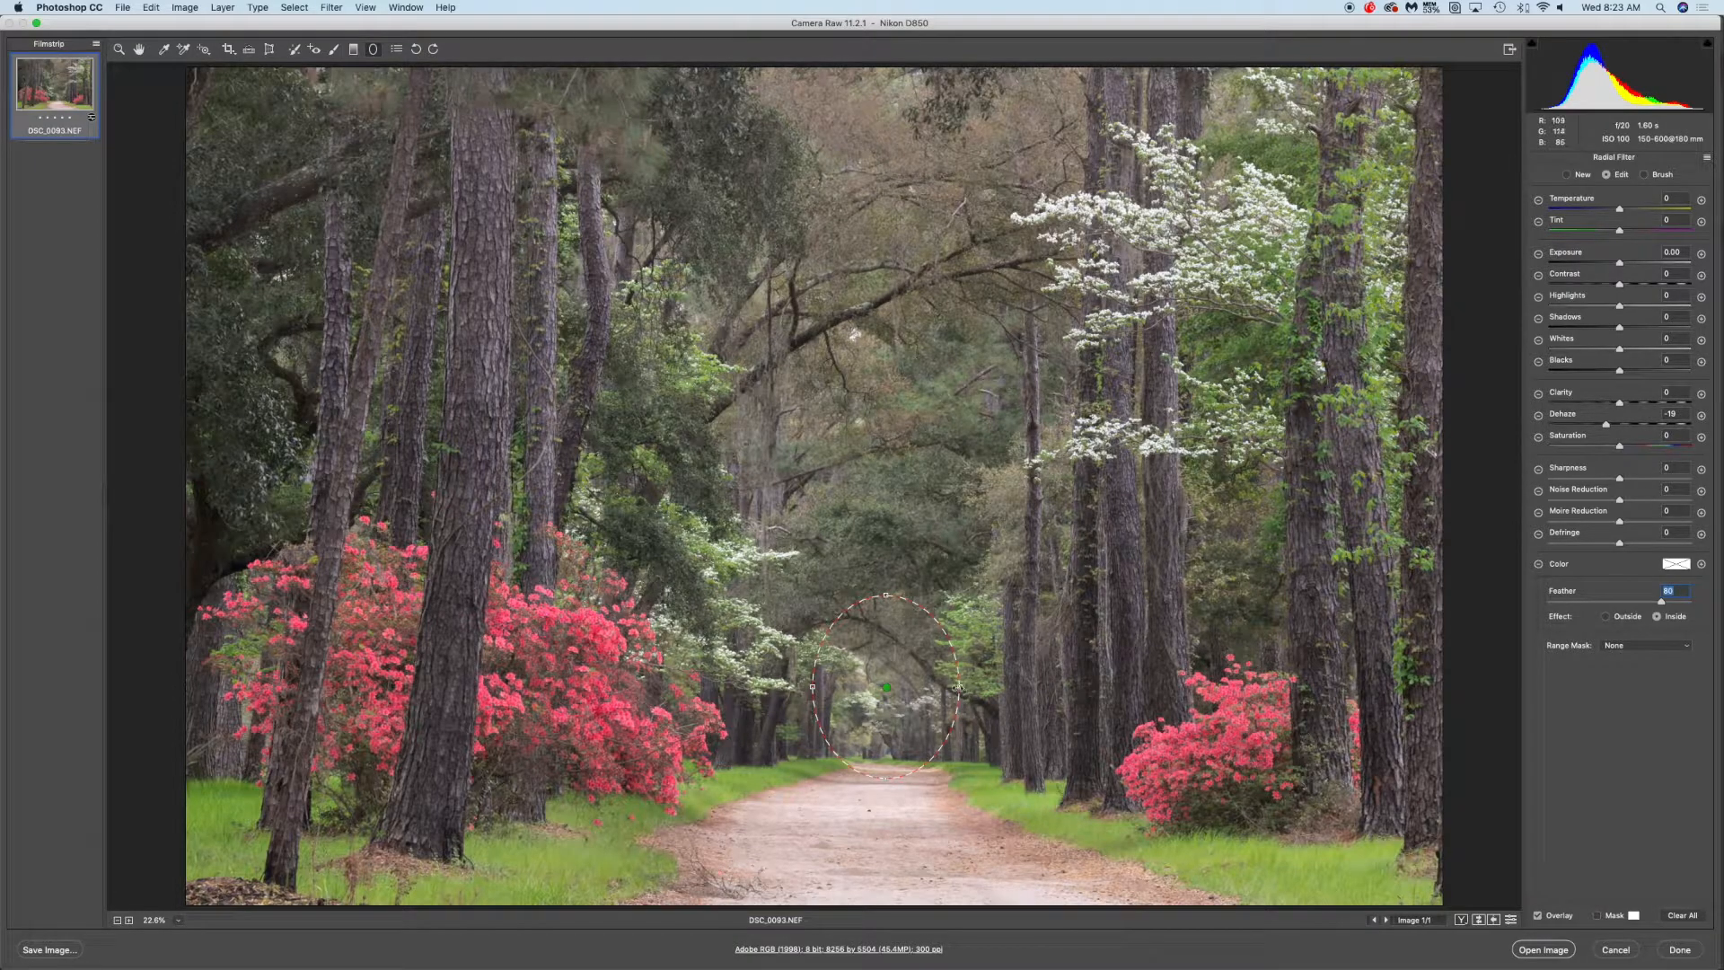
Adjust the radial filter's shape and set its Dehaze to -30
{"action": "left_click_drag", "start_coordinate": [885, 595], "coordinate": [894, 618]}
{"action": "left_click_drag", "start_coordinate": [960, 688], "coordinate": [894, 709]}
{"action": "left_click_drag", "start_coordinate": [1609, 428], "coordinate": [1620, 429]}
{"action": "double_click", "coordinate": [1620, 427]}
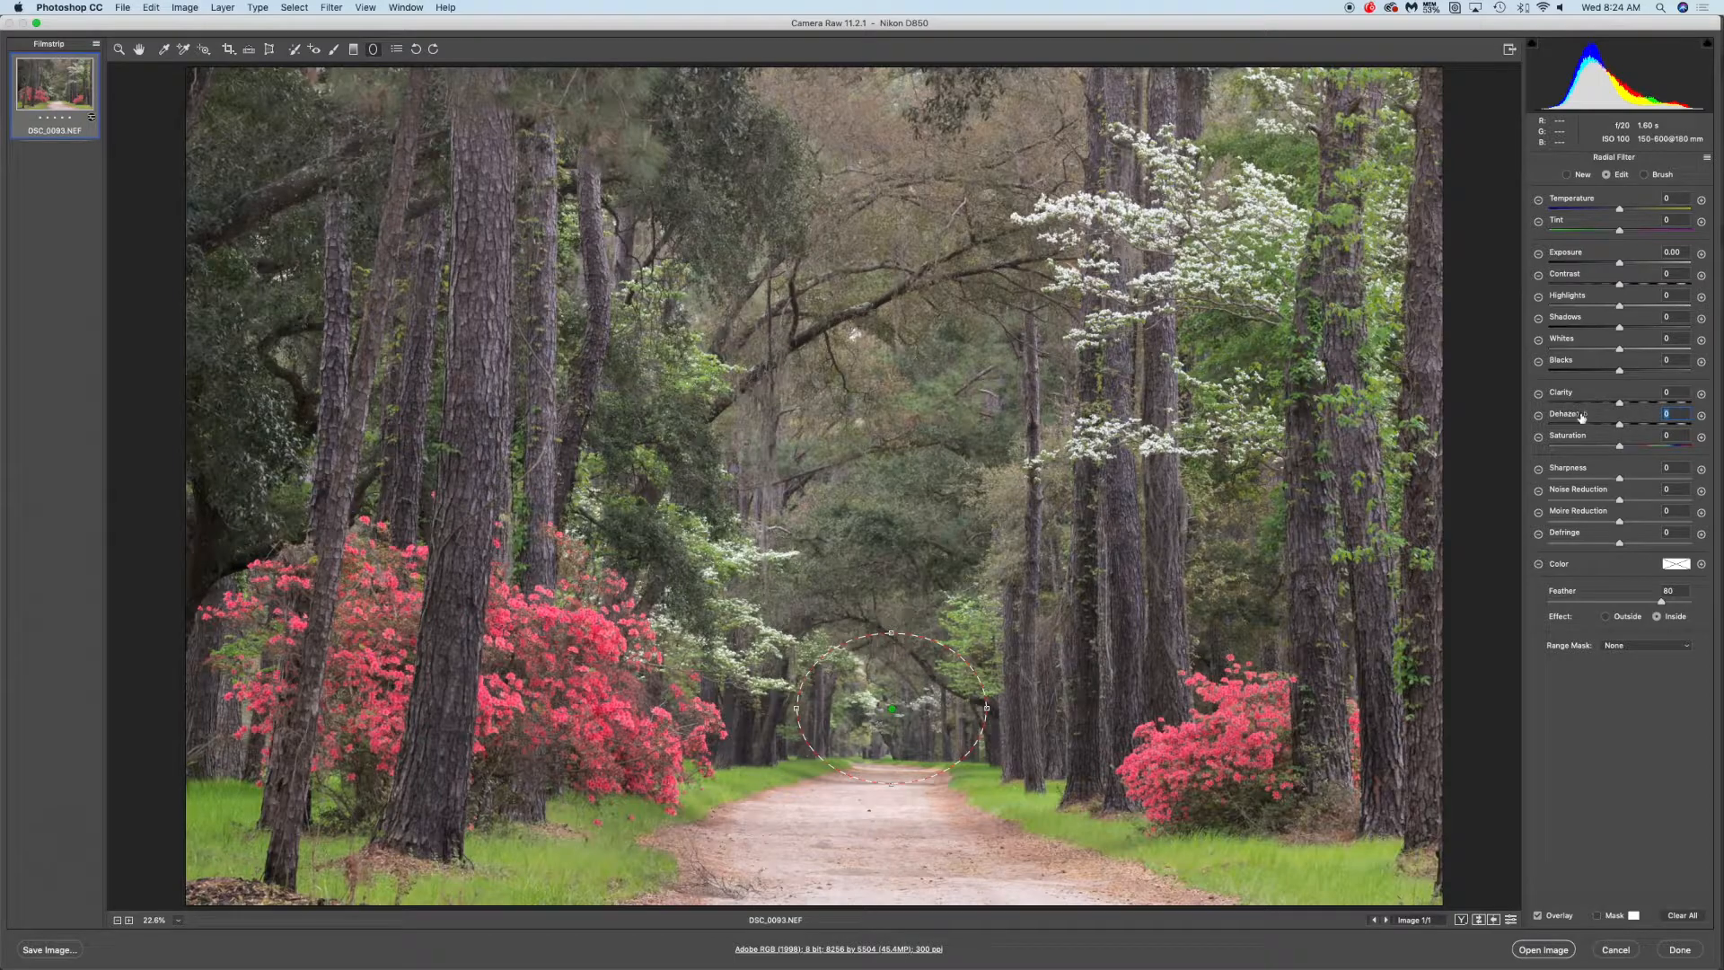
{"action": "mouse_move", "coordinate": [1621, 427]}
{"action": "left_mouse_down"}
{"action": "mouse_move", "coordinate": [1666, 428]}
{"action": "mouse_move", "coordinate": [1580, 427]}
{"action": "mouse_move", "coordinate": [1626, 427]}
{"action": "left_mouse_up"}
{"action": "left_click_drag", "start_coordinate": [1620, 425], "coordinate": [1635, 427]}
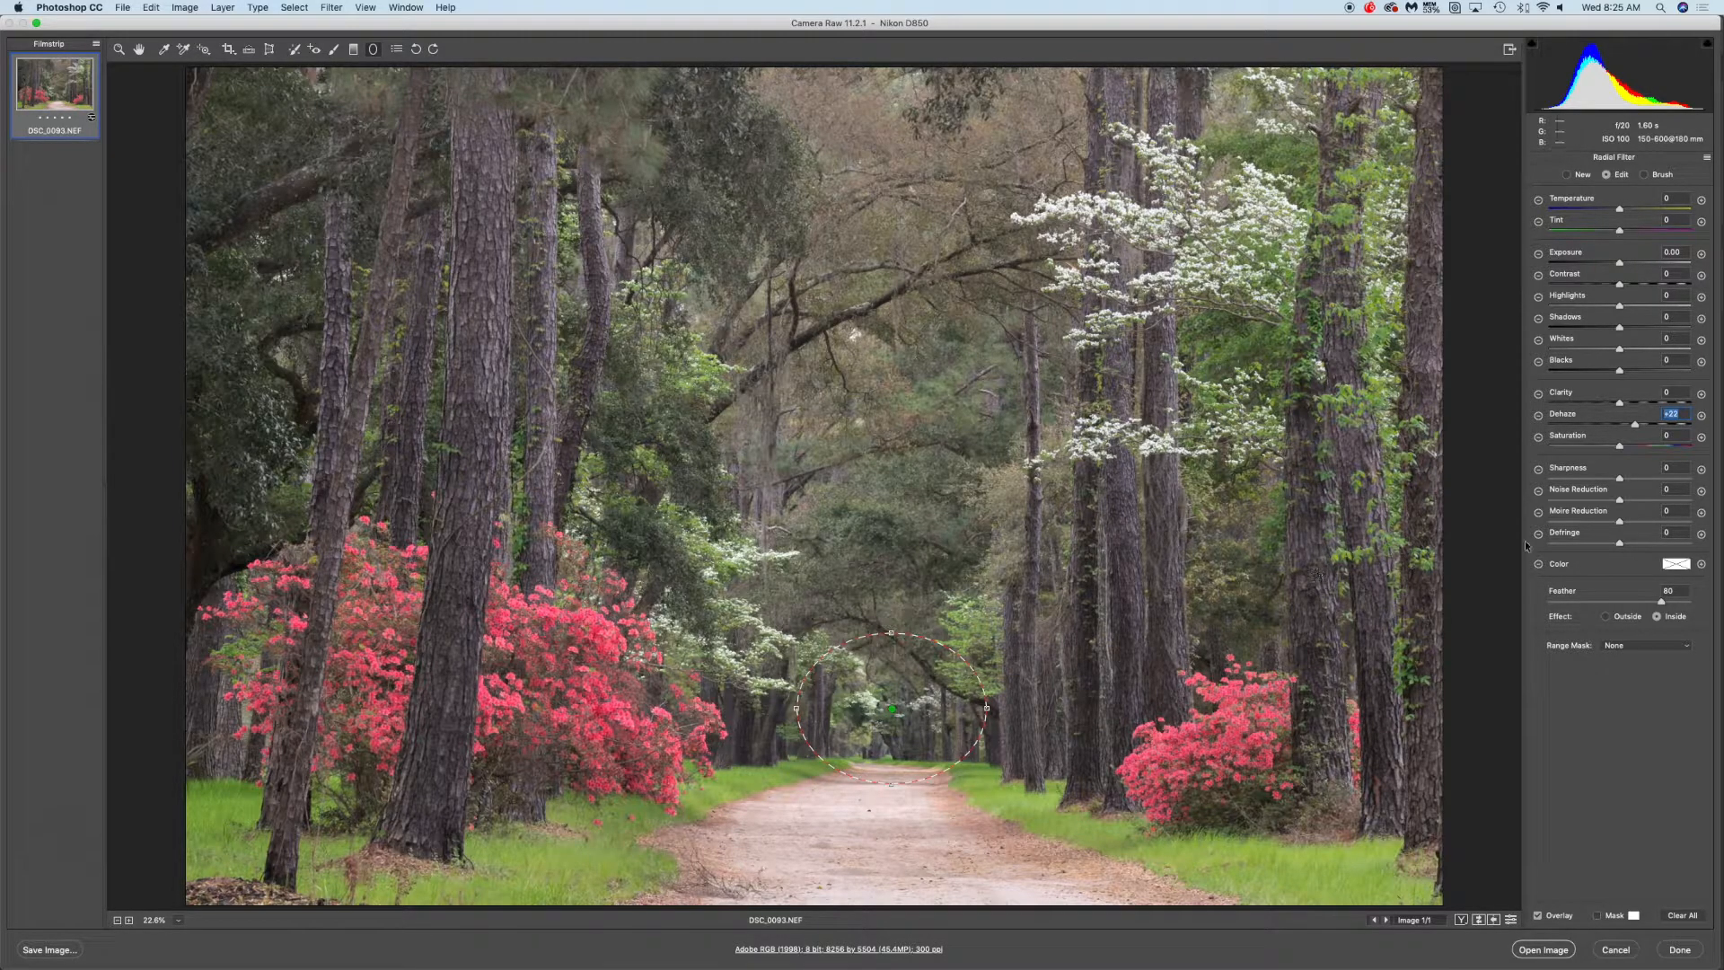
{"action": "left_click_drag", "start_coordinate": [1636, 428], "coordinate": [1598, 426]}
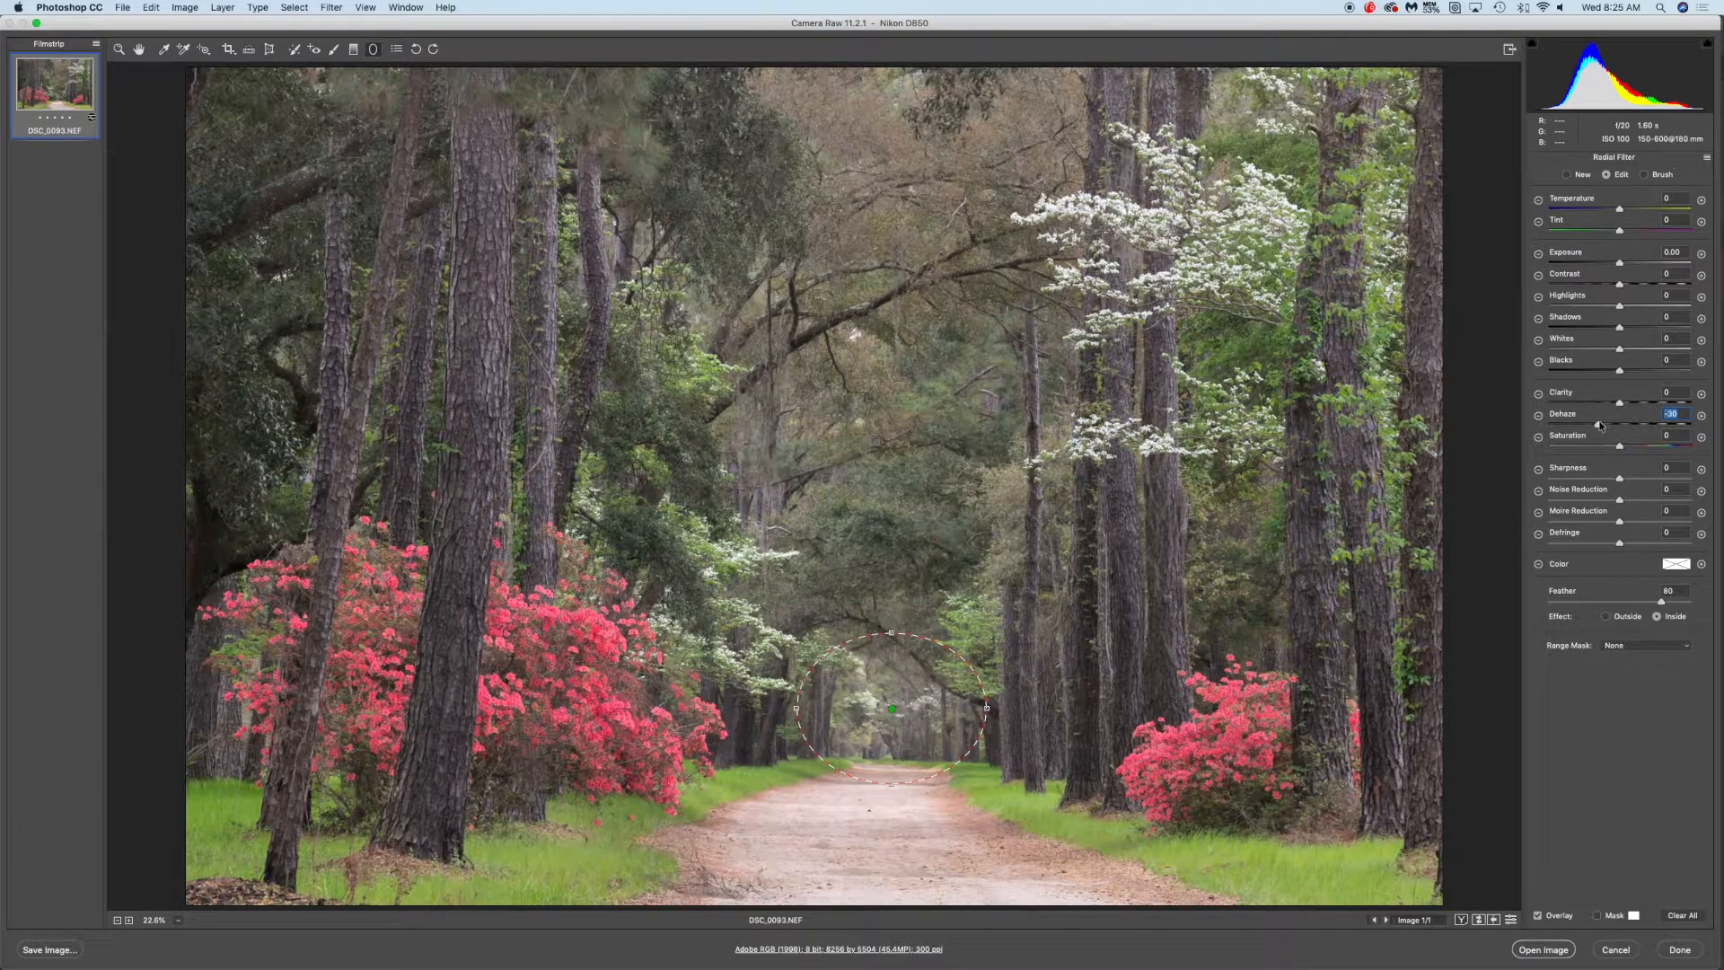
Widen and heighten the radial filter ellipse around the road's end
{"action": "left_click_drag", "start_coordinate": [796, 710], "coordinate": [775, 708]}
{"action": "left_click_drag", "start_coordinate": [892, 711], "coordinate": [891, 732]}
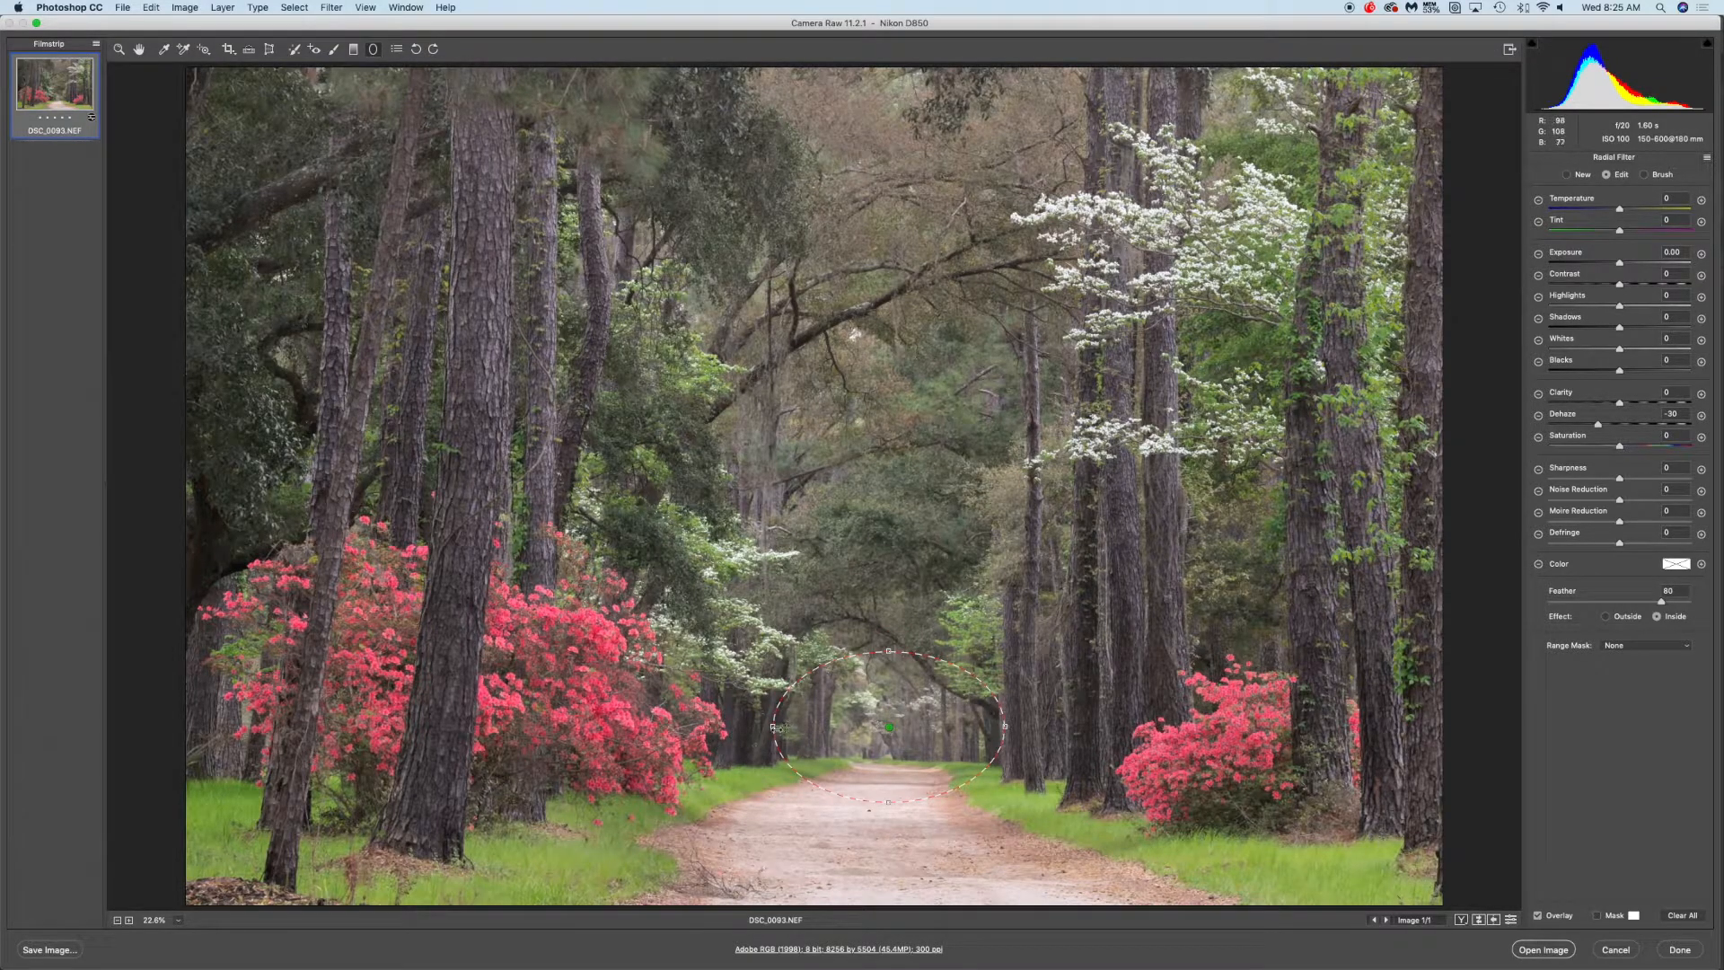
{"action": "left_click_drag", "start_coordinate": [774, 728], "coordinate": [757, 729]}
{"action": "left_click_drag", "start_coordinate": [892, 652], "coordinate": [893, 612]}
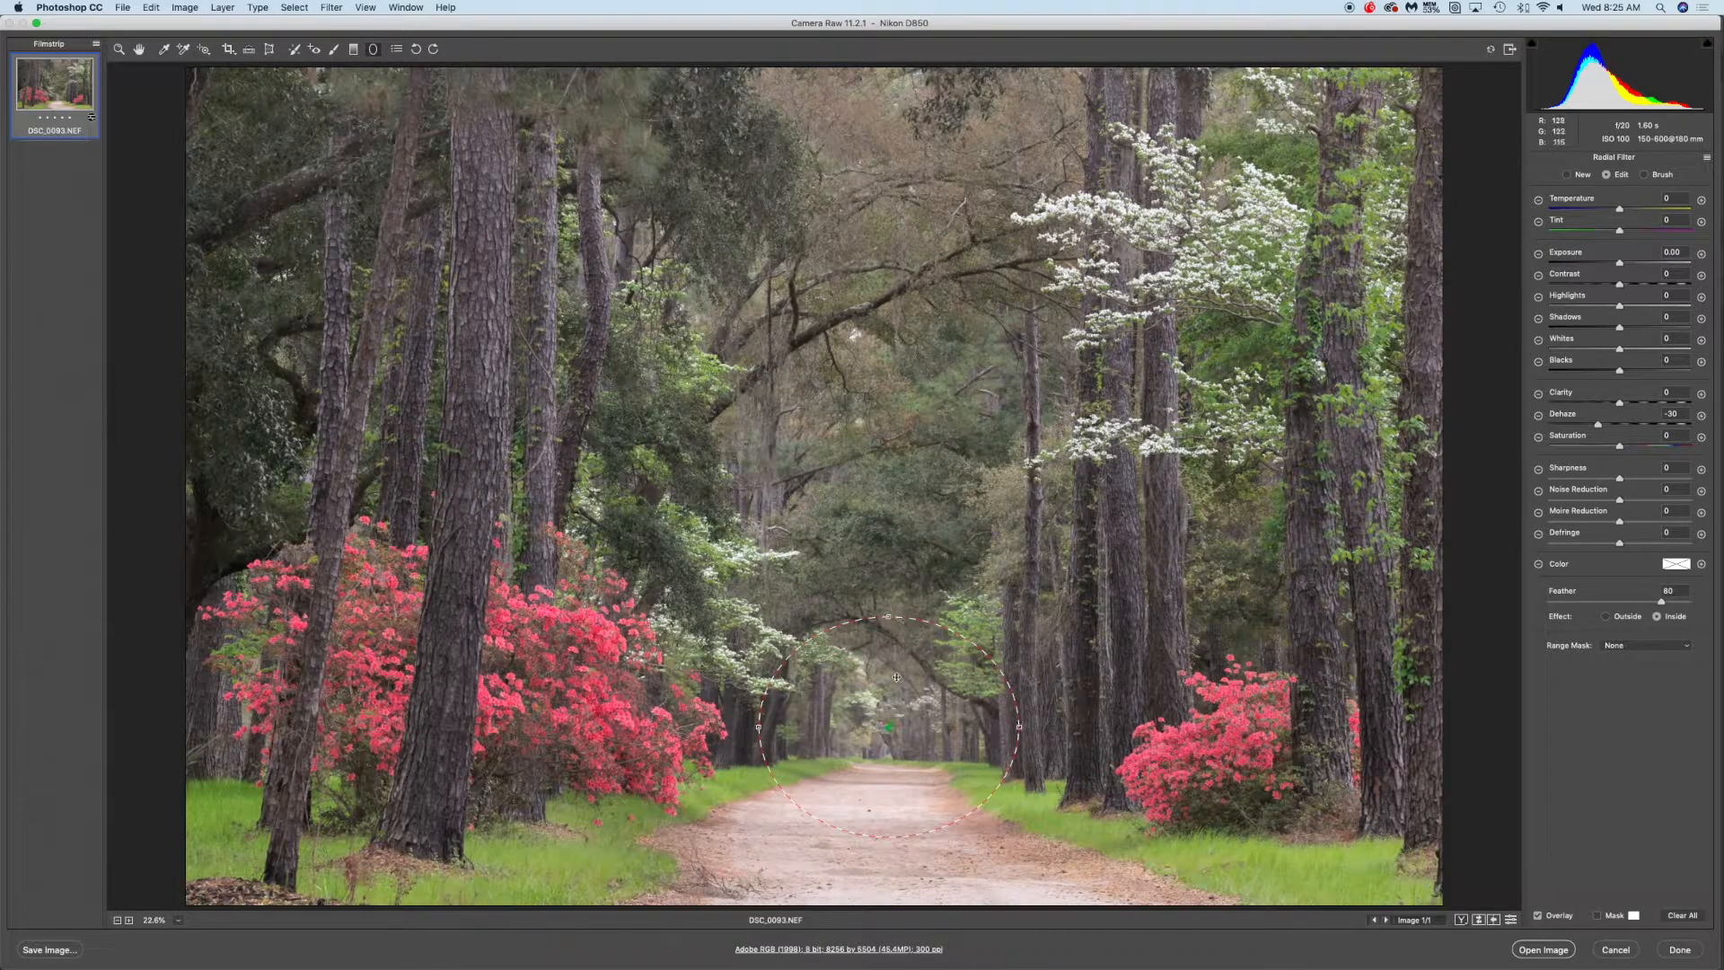
{"action": "left_click_drag", "start_coordinate": [887, 723], "coordinate": [886, 723]}
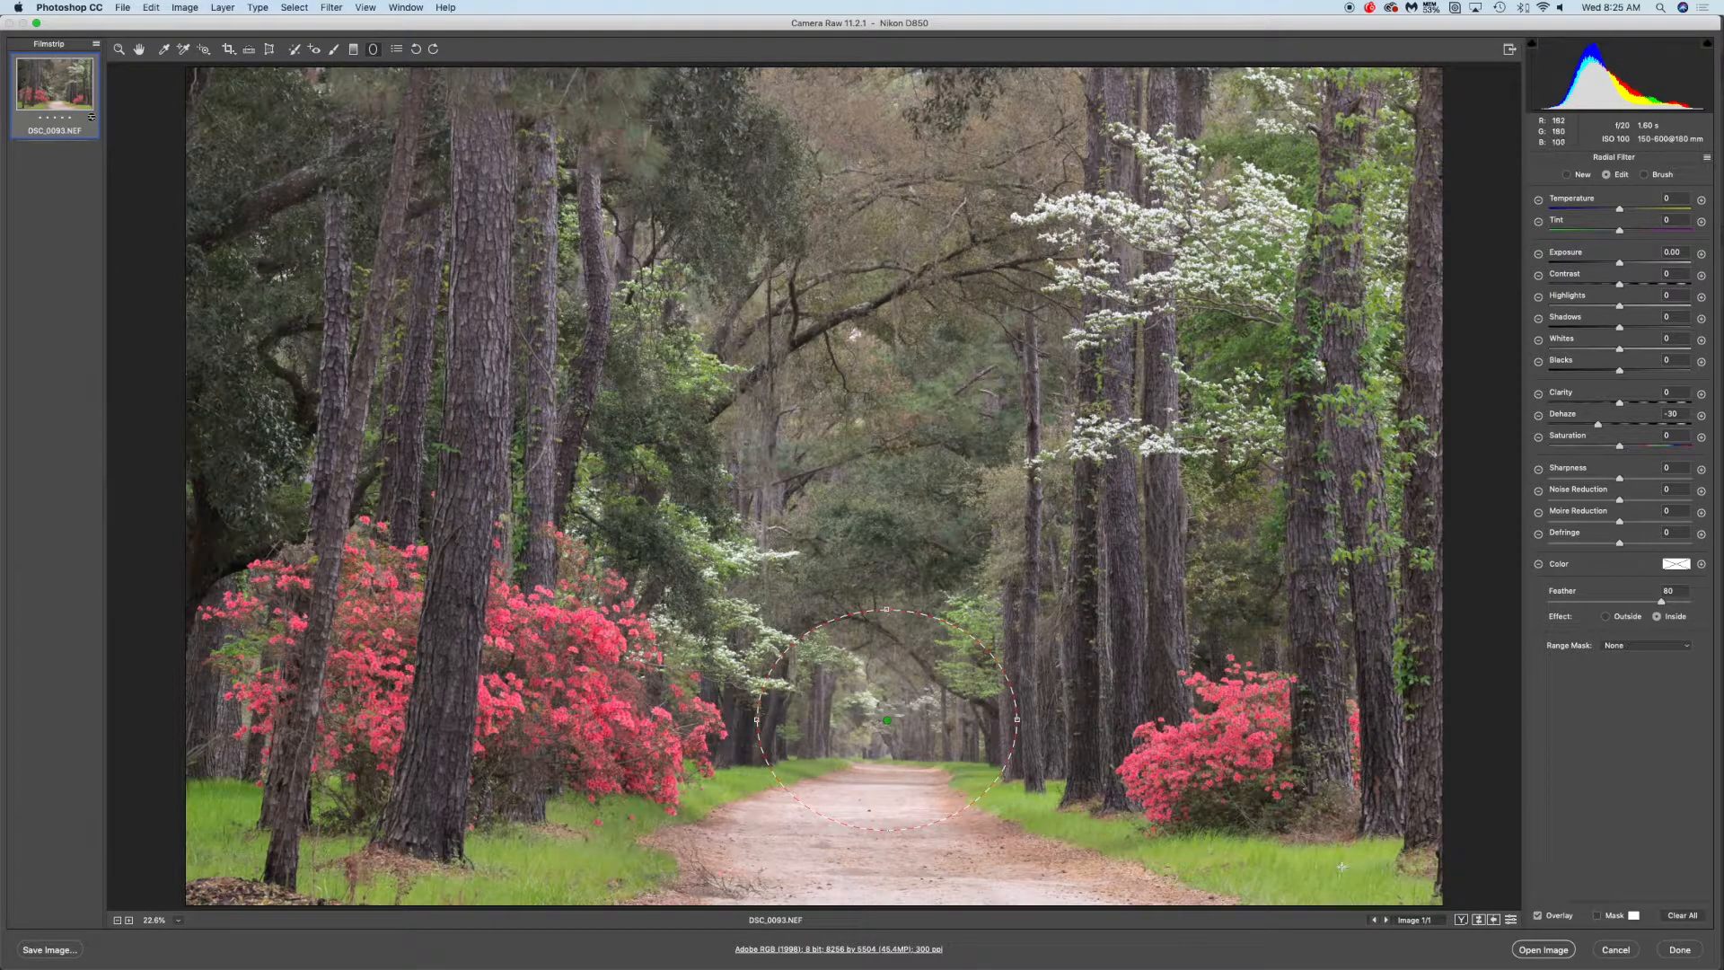
Toggle the before/after view repeatedly to compare the edits
{"action": "left_click", "coordinate": [1479, 921]}
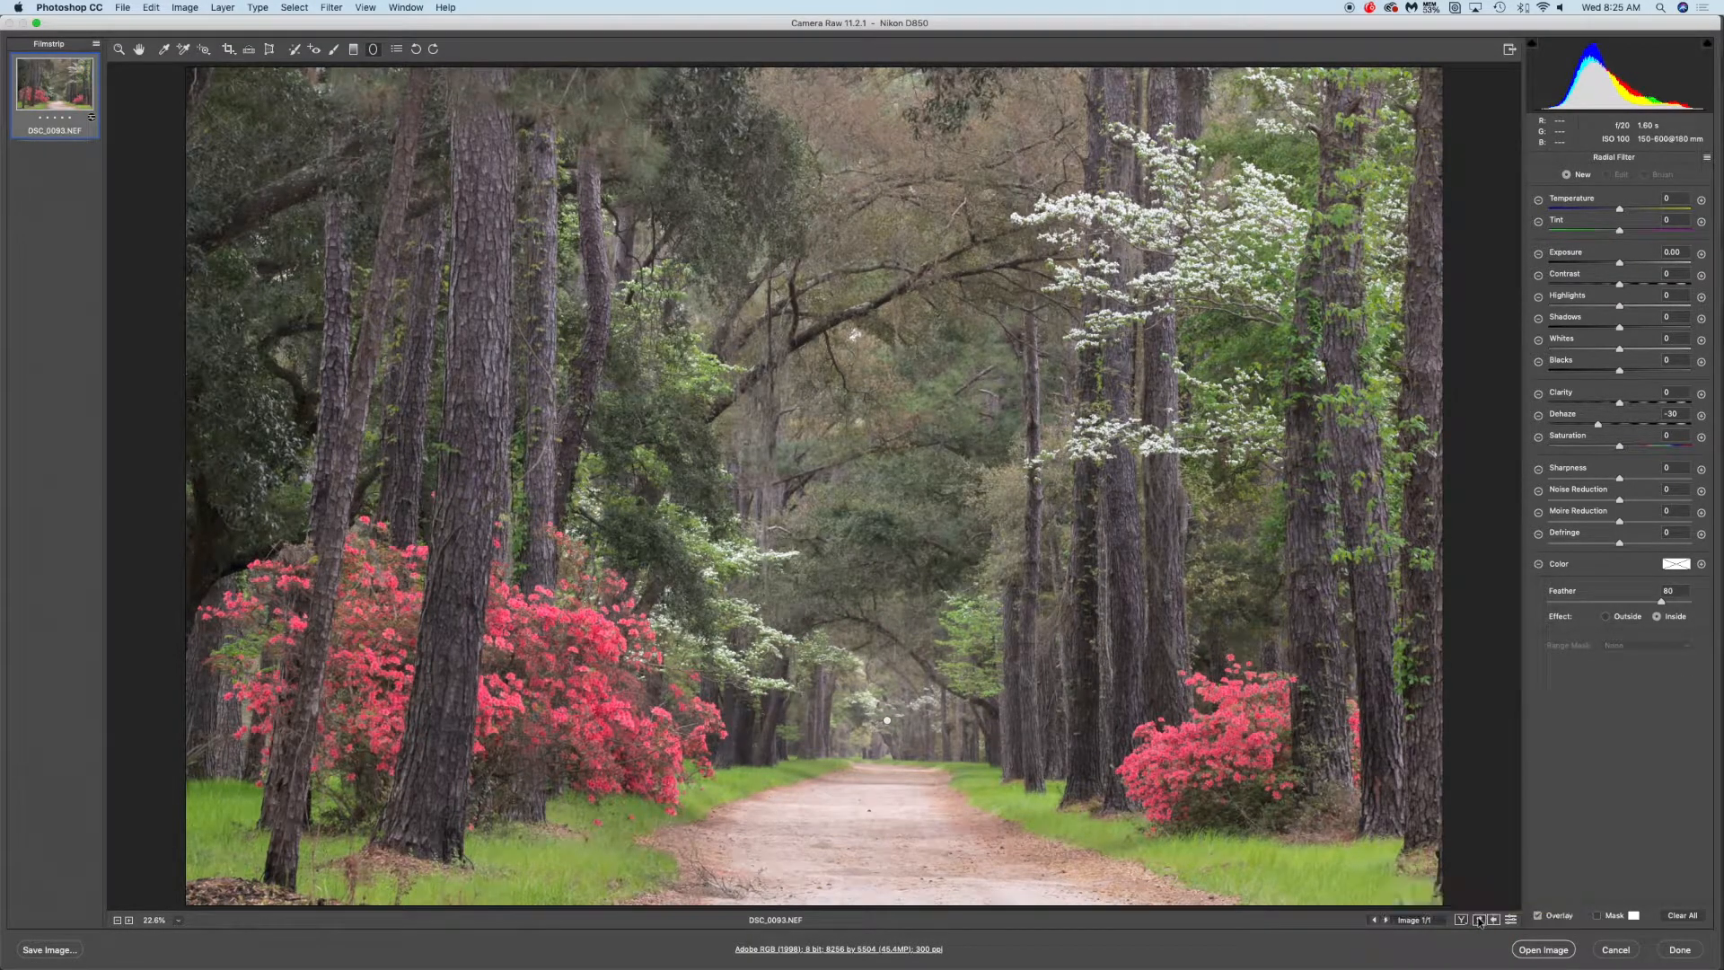
{"action": "left_click", "coordinate": [1479, 921]}
{"action": "left_click", "coordinate": [1479, 920]}
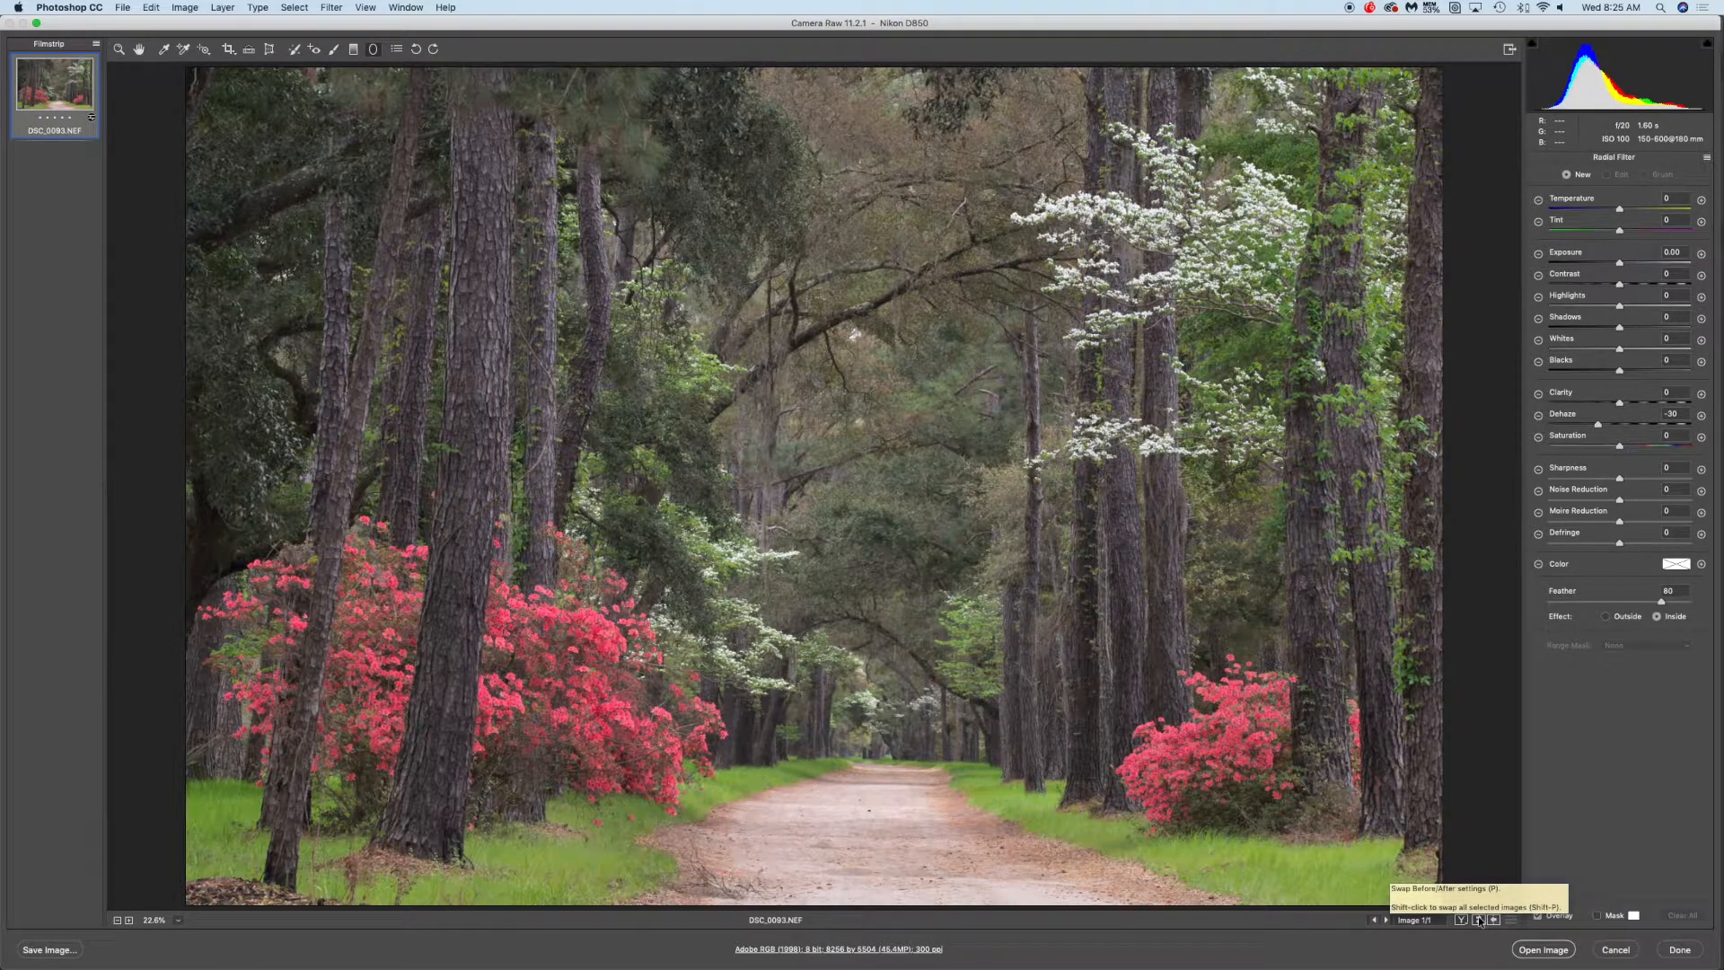
{"action": "left_click", "coordinate": [1479, 921]}
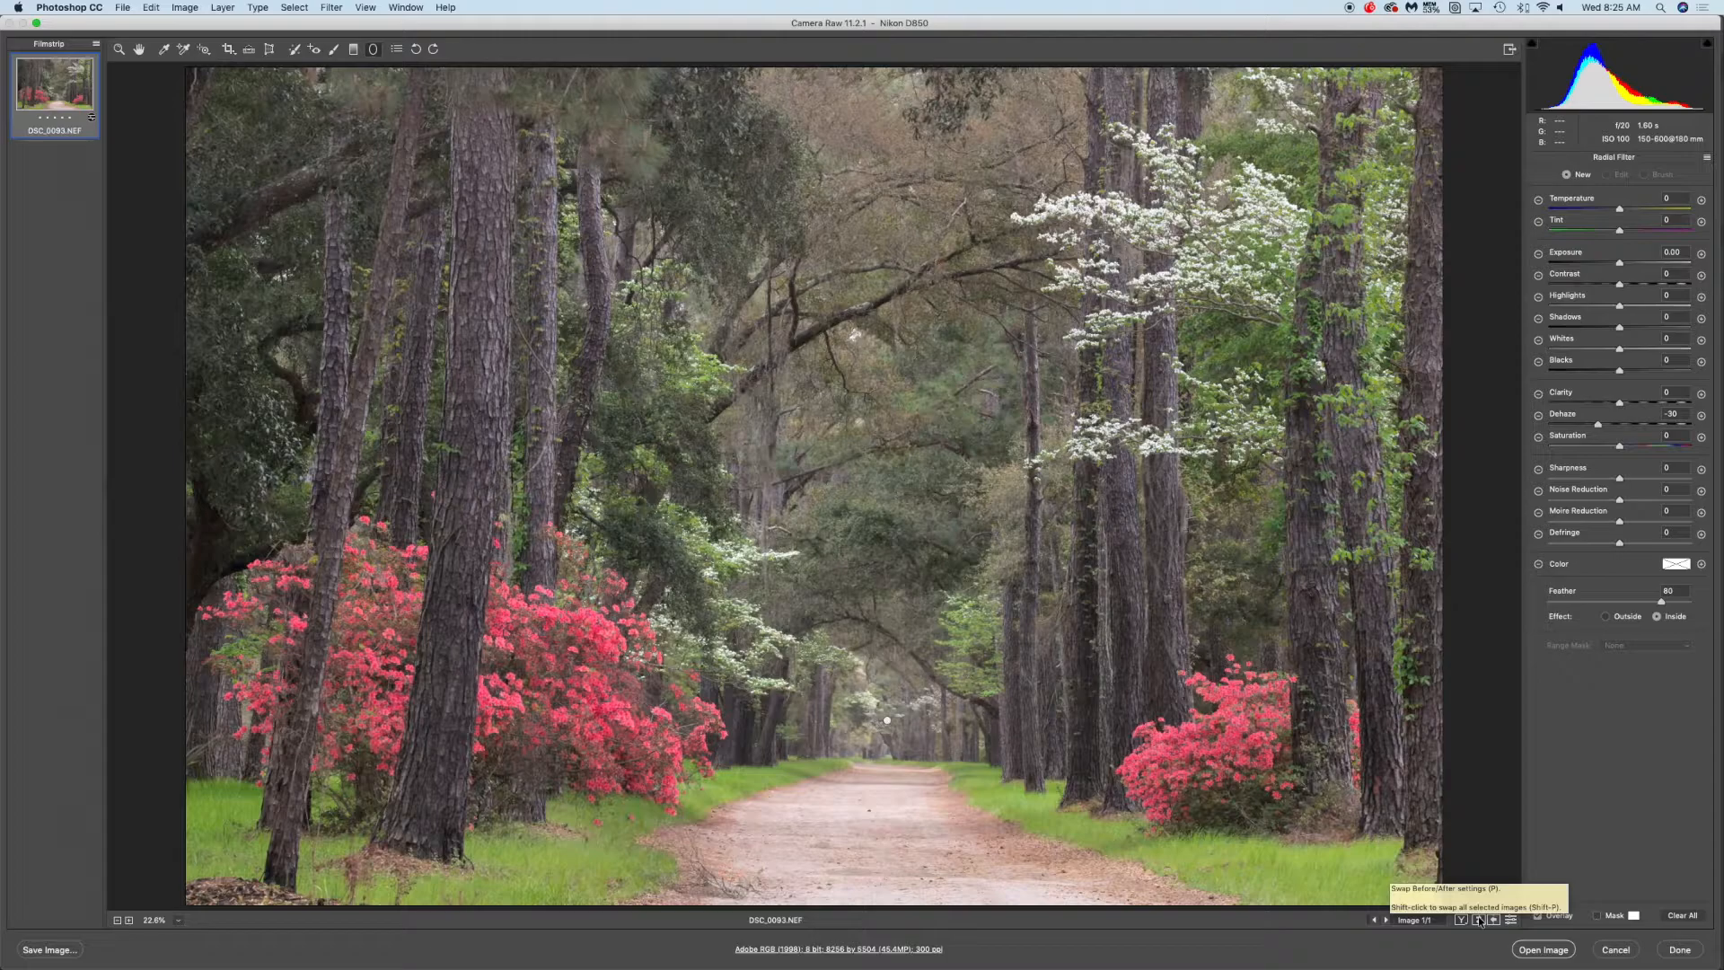
{"action": "left_click", "coordinate": [1479, 920]}
{"action": "left_click", "coordinate": [1479, 921]}
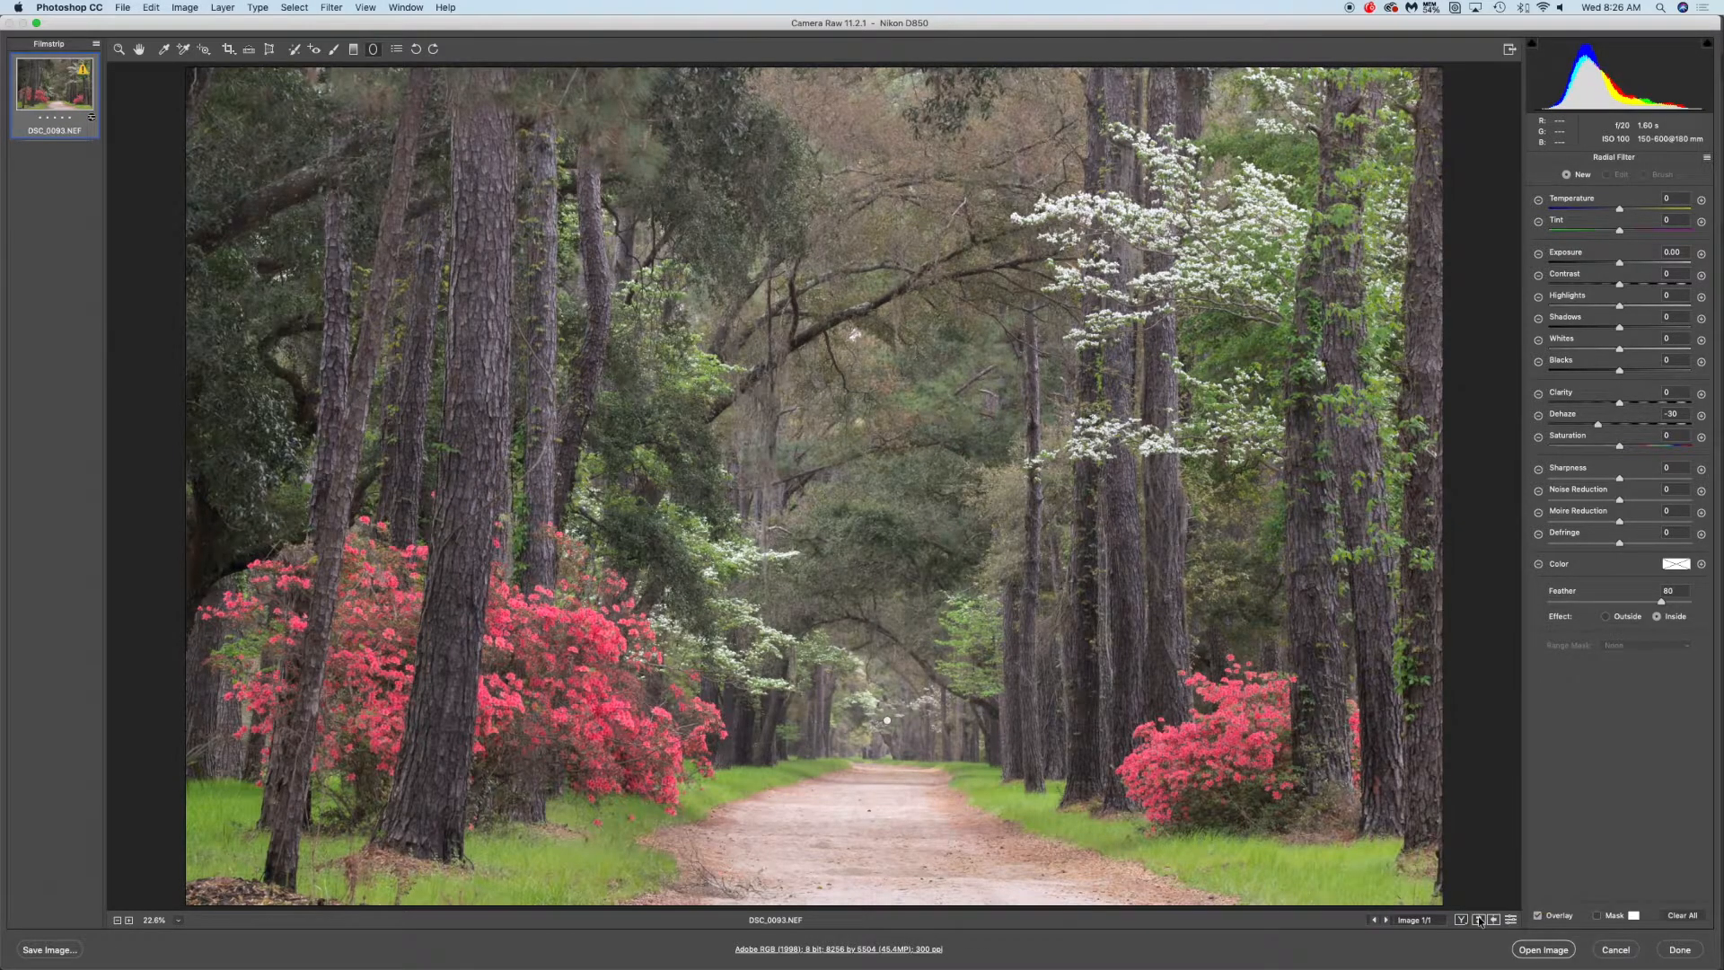
{"action": "left_click", "coordinate": [1479, 921]}
{"action": "left_click", "coordinate": [1479, 920]}
{"action": "left_click", "coordinate": [1479, 920]}
{"action": "left_click", "coordinate": [1479, 921]}
{"action": "left_click", "coordinate": [1479, 920]}
{"action": "left_click", "coordinate": [1479, 921]}
{"action": "left_click", "coordinate": [1479, 920]}
{"action": "left_click", "coordinate": [1479, 920]}
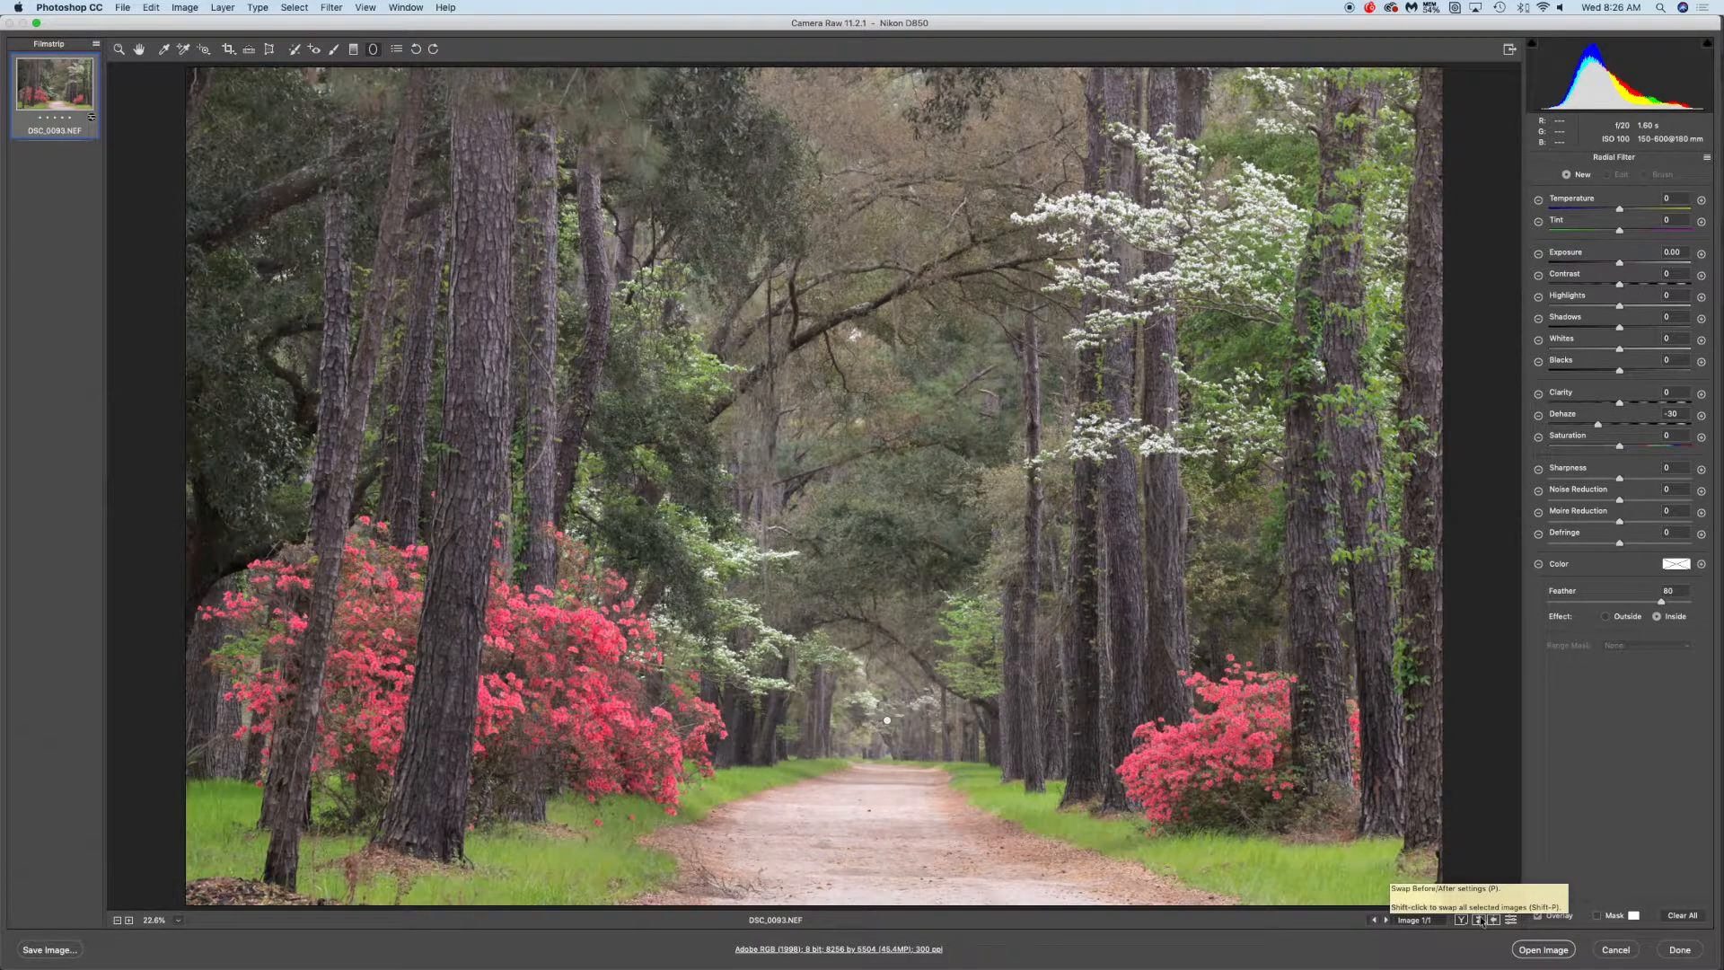
{"action": "left_click", "coordinate": [1479, 920]}
{"action": "left_click", "coordinate": [1479, 920]}
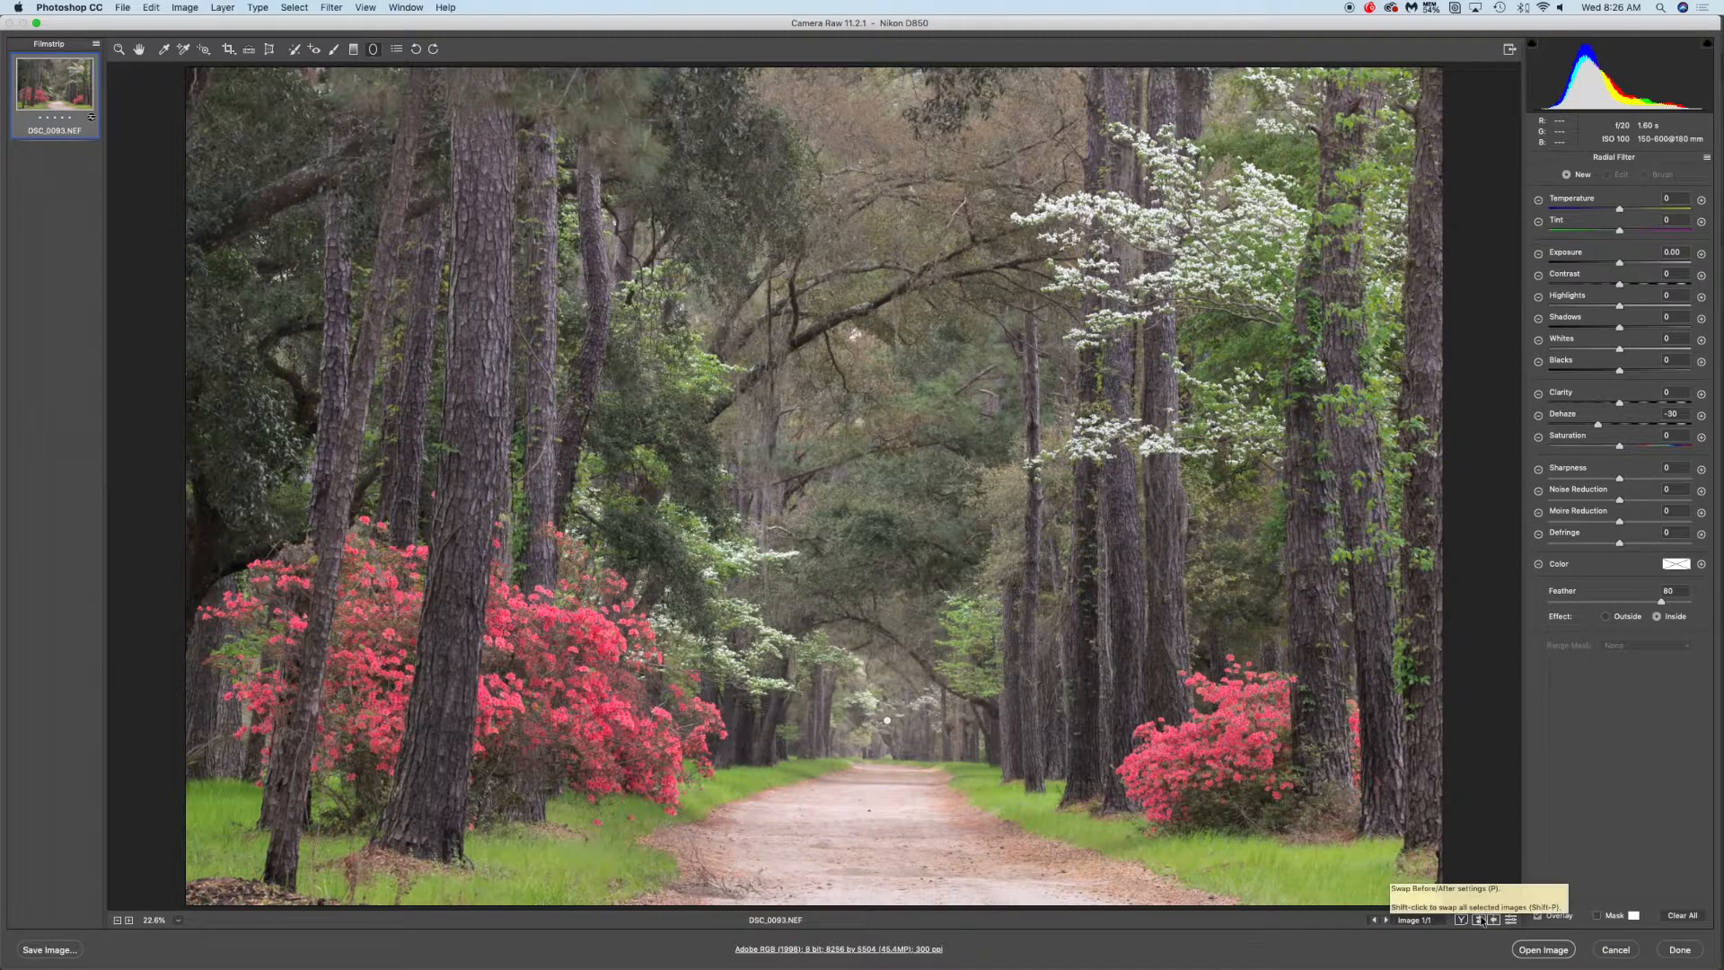
{"action": "left_click", "coordinate": [1479, 921]}
{"action": "left_click", "coordinate": [1479, 921]}
{"action": "left_click", "coordinate": [1479, 920]}
{"action": "left_click", "coordinate": [1479, 920]}
{"action": "left_click", "coordinate": [1479, 921]}
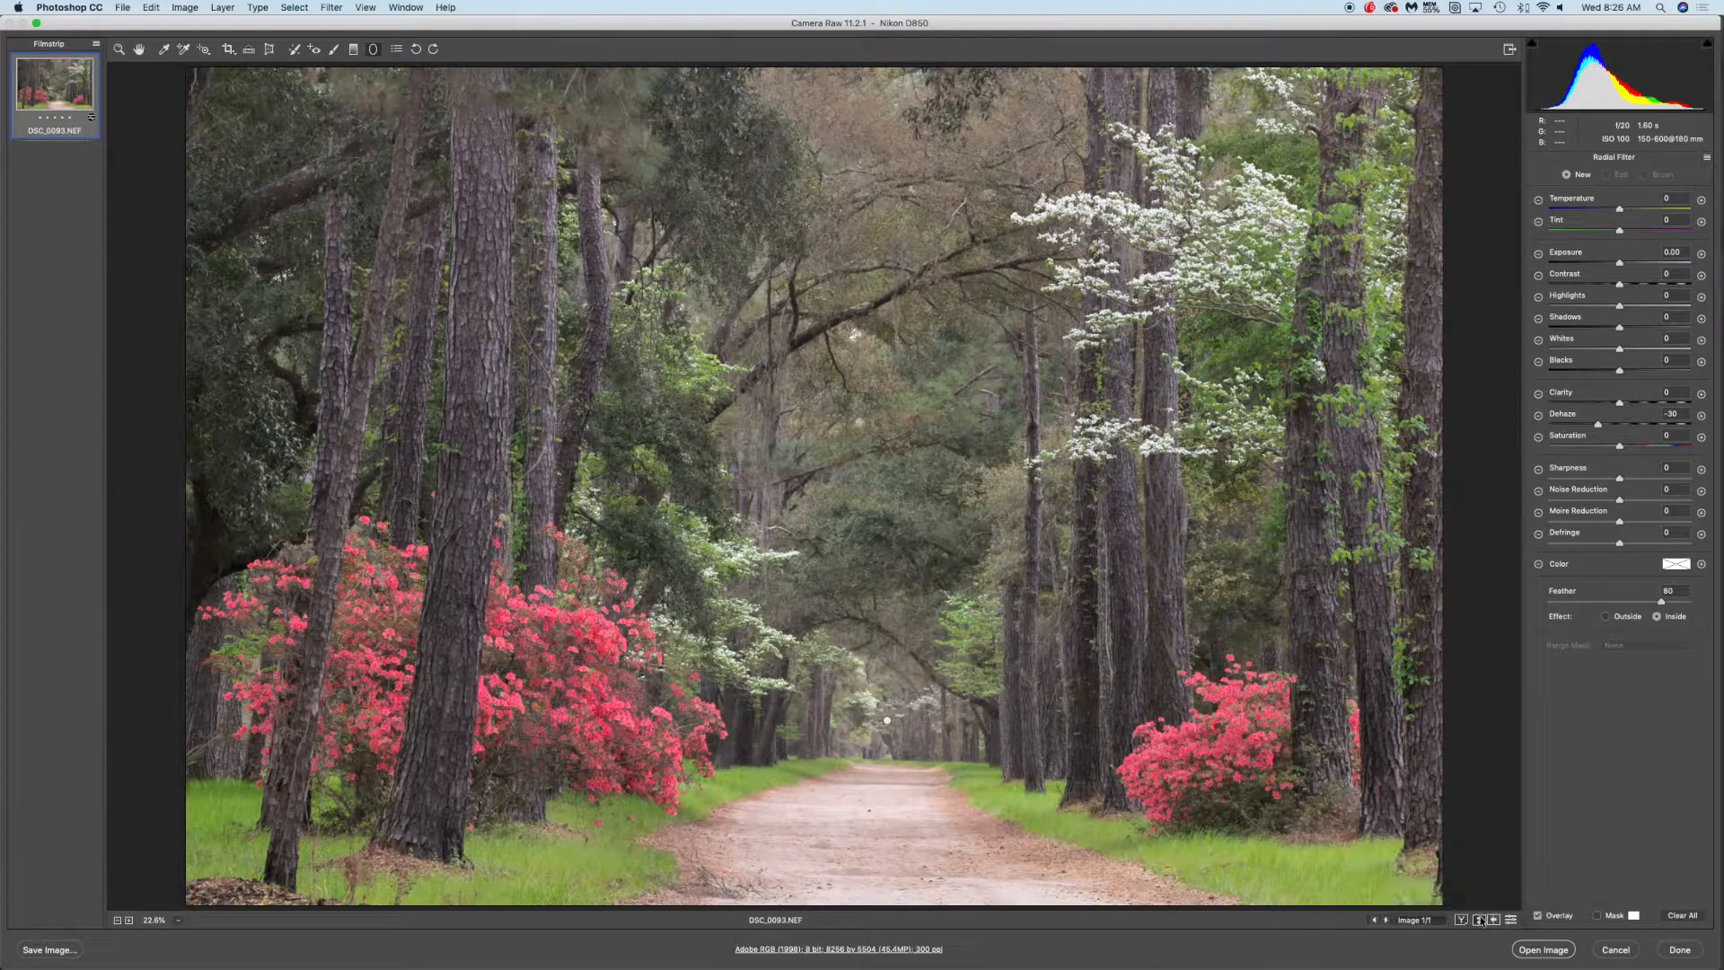
{"action": "left_click", "coordinate": [1479, 920]}
{"action": "left_click", "coordinate": [1479, 920]}
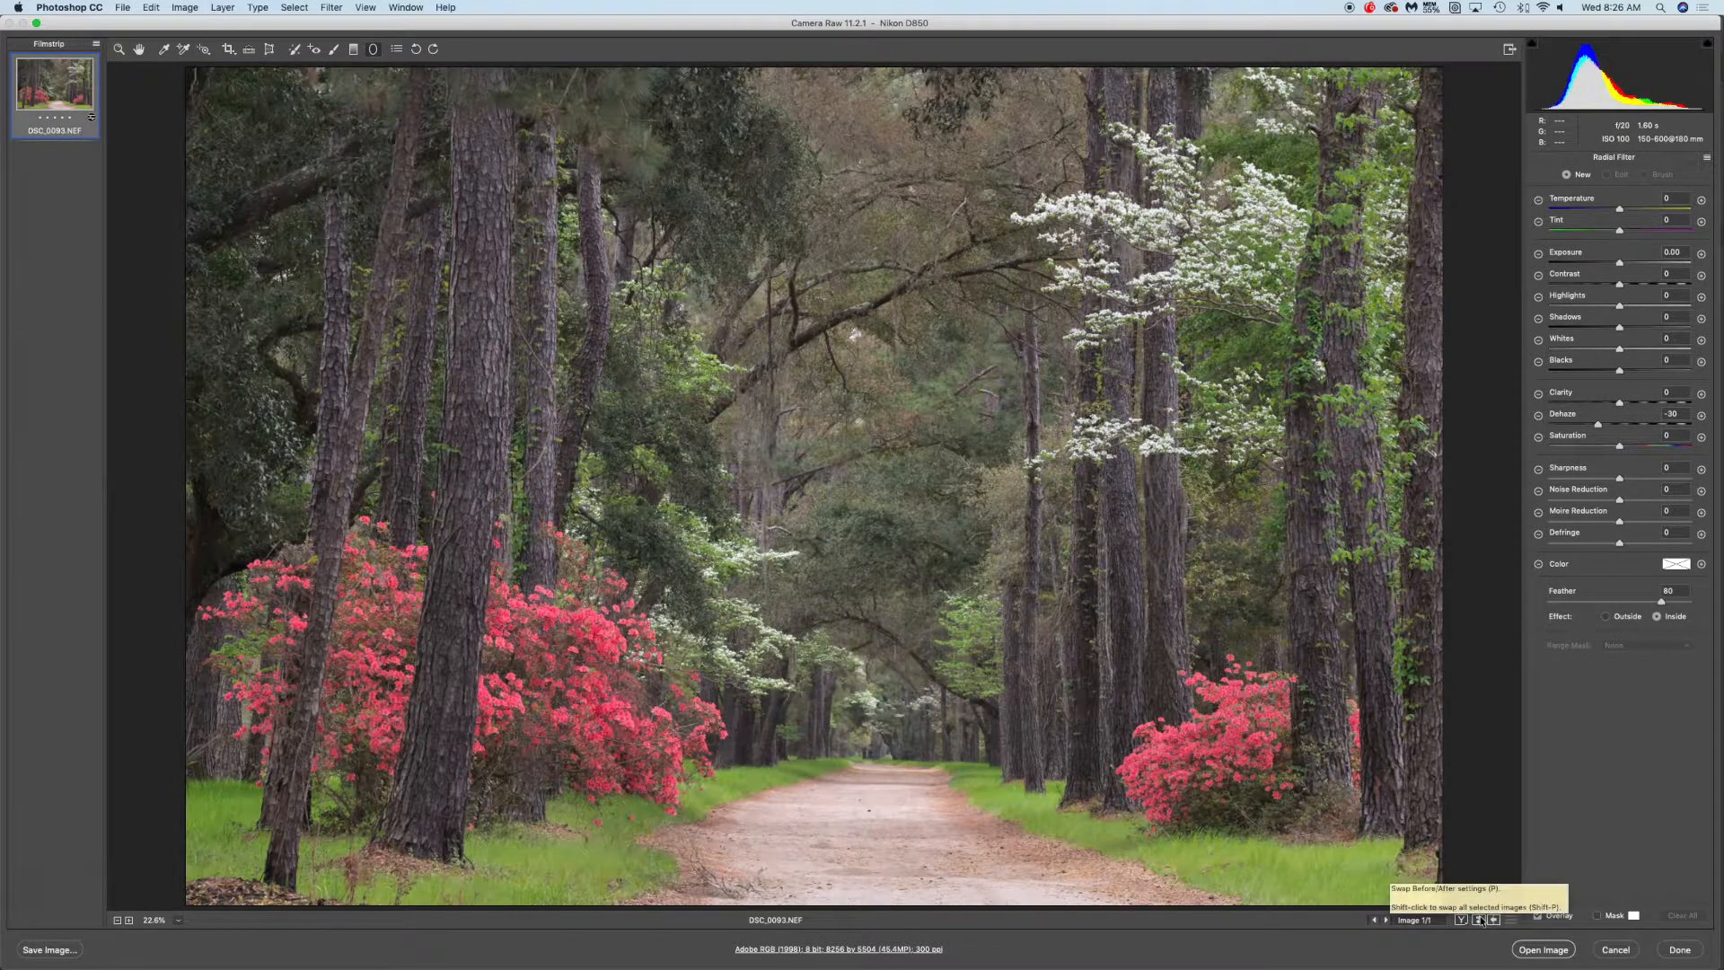
{"action": "left_click", "coordinate": [1479, 921]}
{"action": "left_click", "coordinate": [1479, 920]}
{"action": "left_click", "coordinate": [1479, 920]}
{"action": "left_click", "coordinate": [1479, 921]}
{"action": "left_click", "coordinate": [1479, 920]}
{"action": "left_click", "coordinate": [1479, 920]}
{"action": "left_click", "coordinate": [1479, 920]}
{"action": "left_click", "coordinate": [1479, 921]}
{"action": "left_click", "coordinate": [1479, 920]}
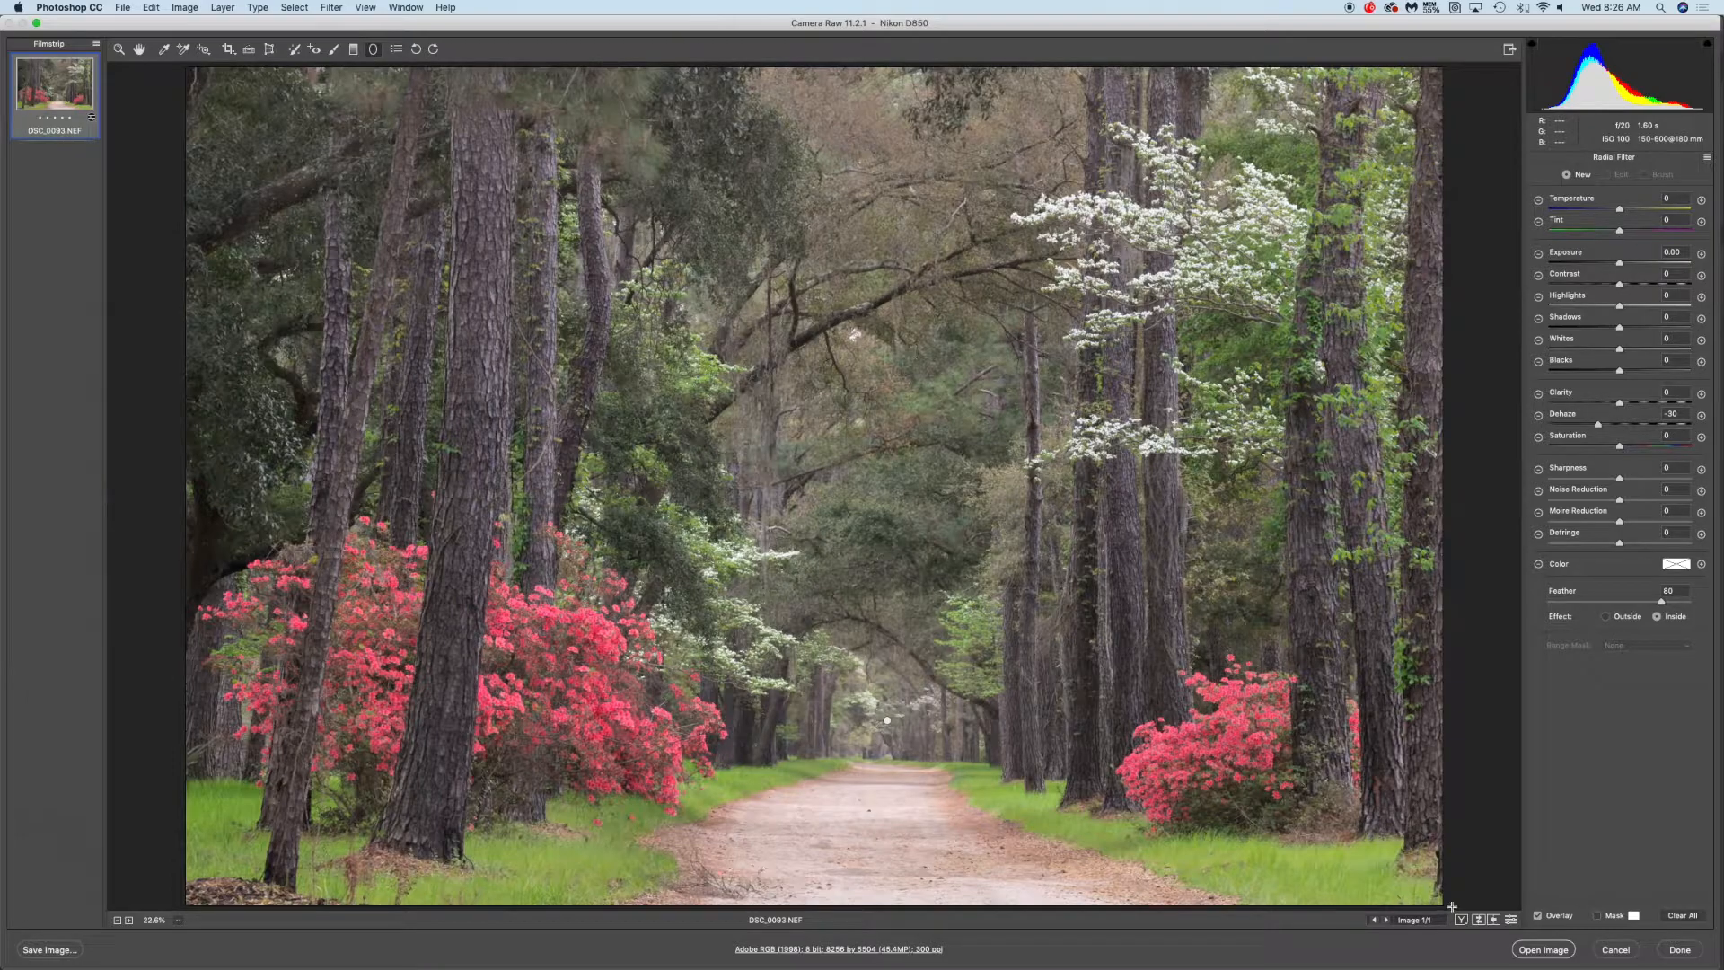
Open the image in Photoshop and duplicate the Background layer as Background copy
{"action": "left_click", "coordinate": [1530, 951]}
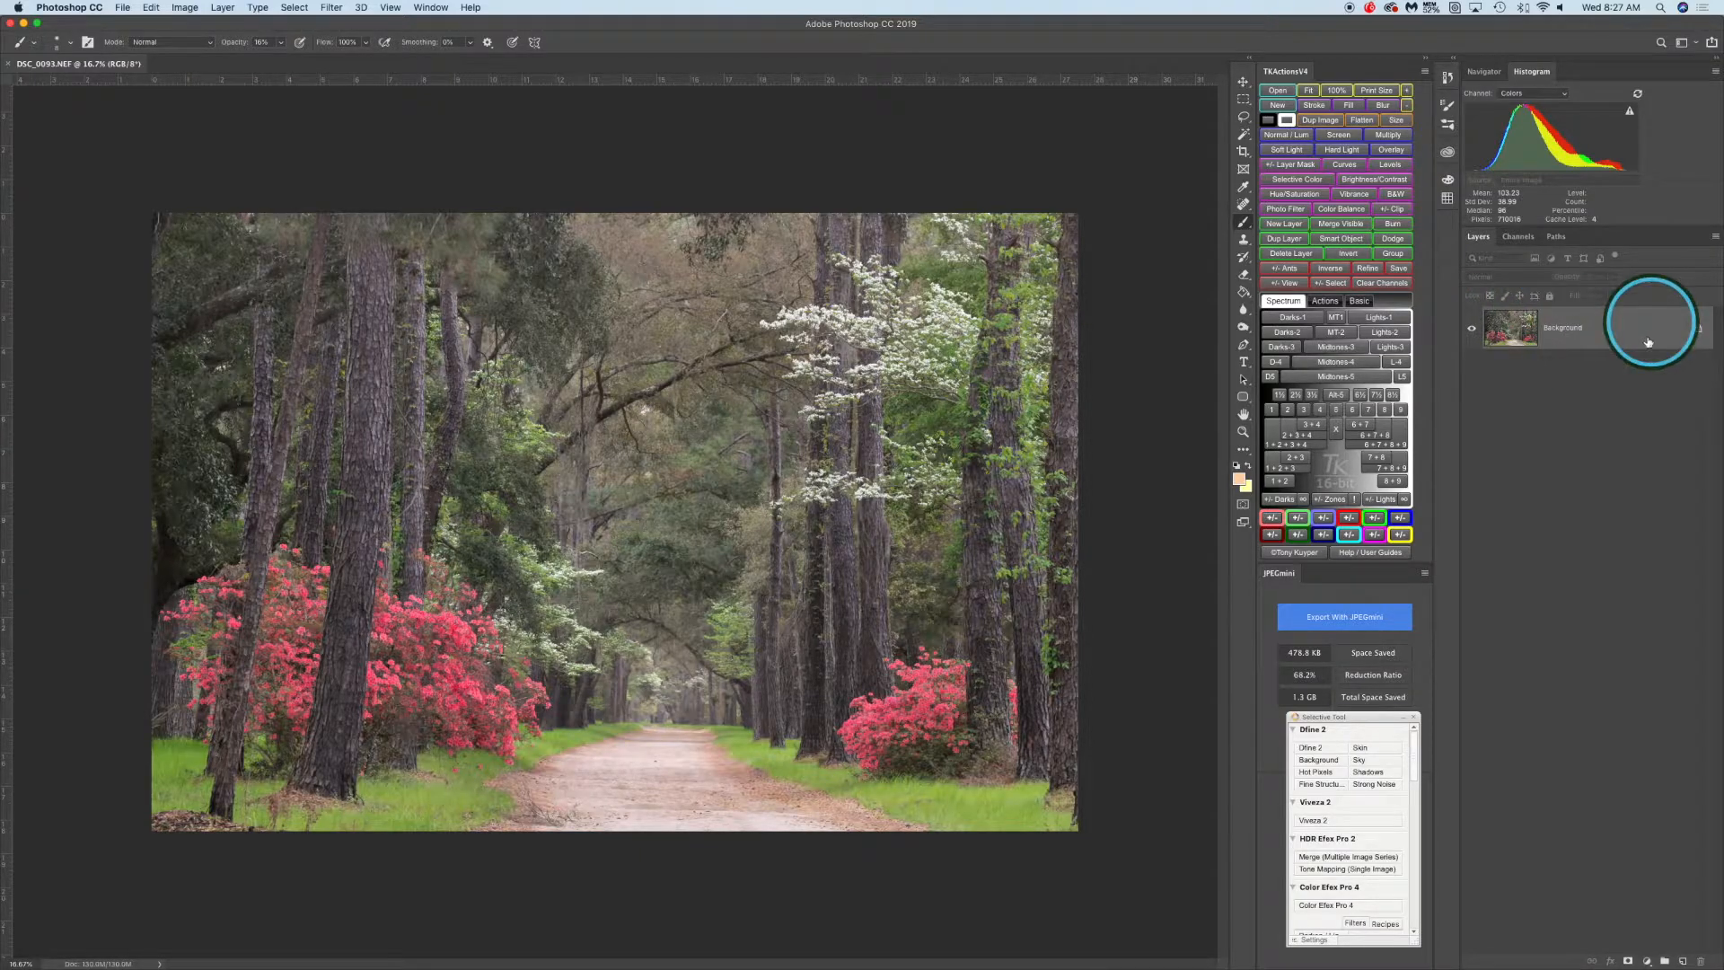
{"action": "right_click", "coordinate": [1573, 340]}
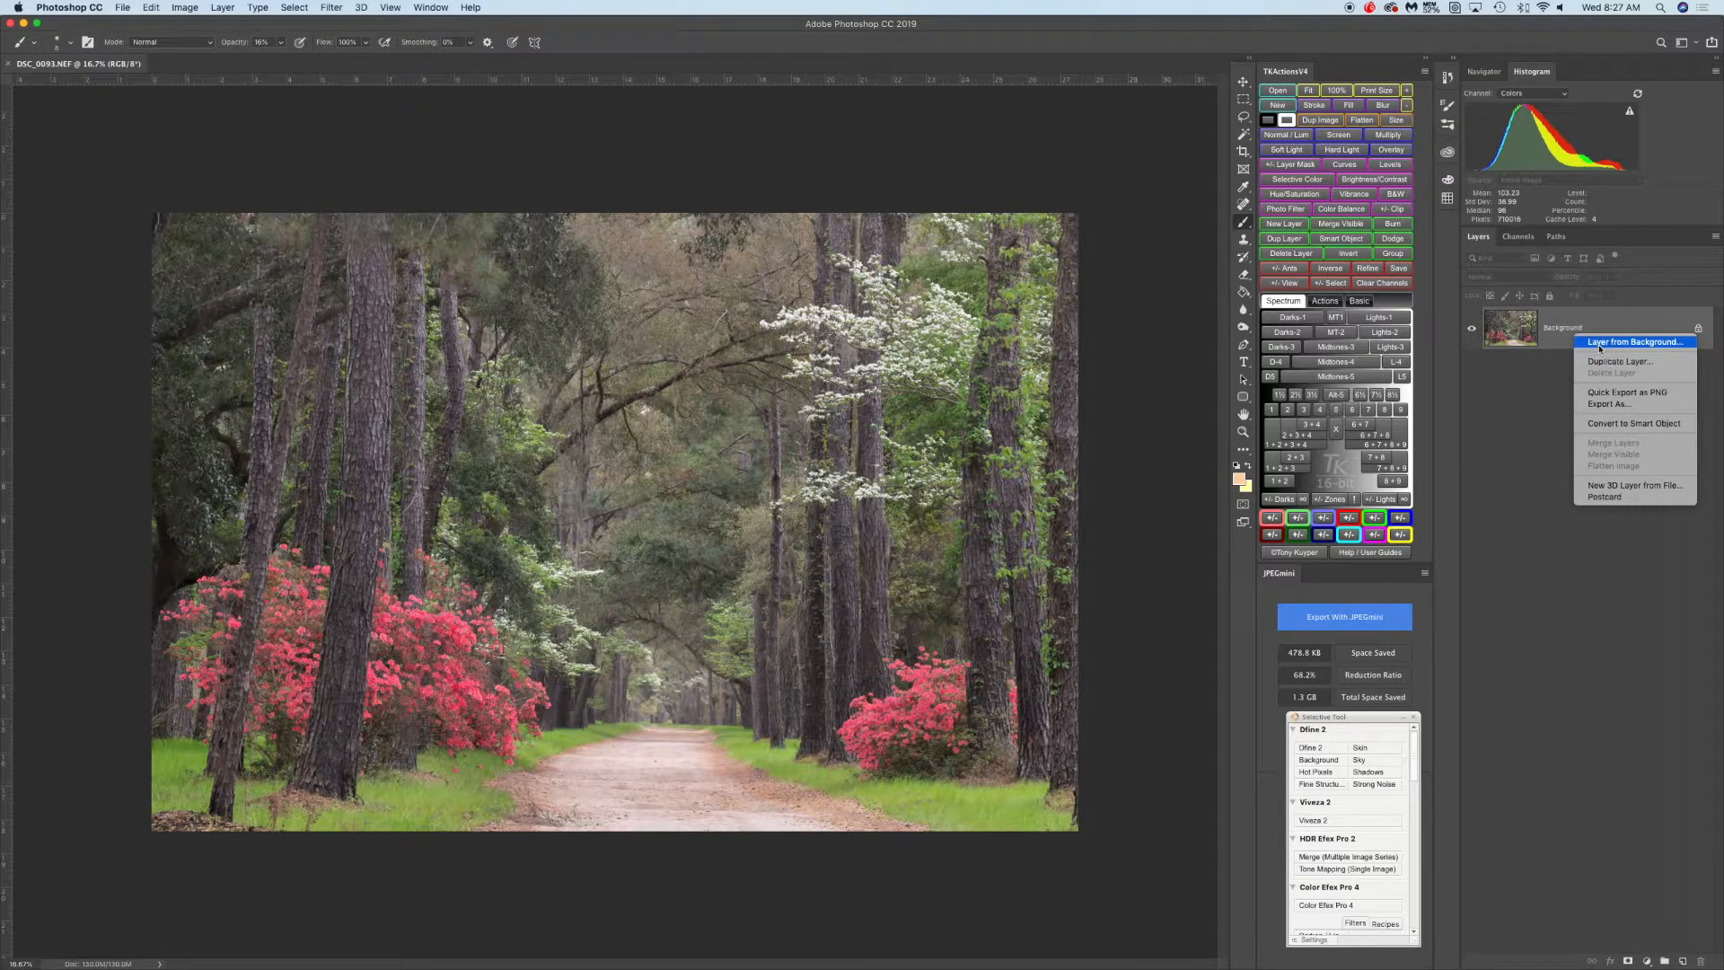
{"action": "left_click", "coordinate": [1621, 363]}
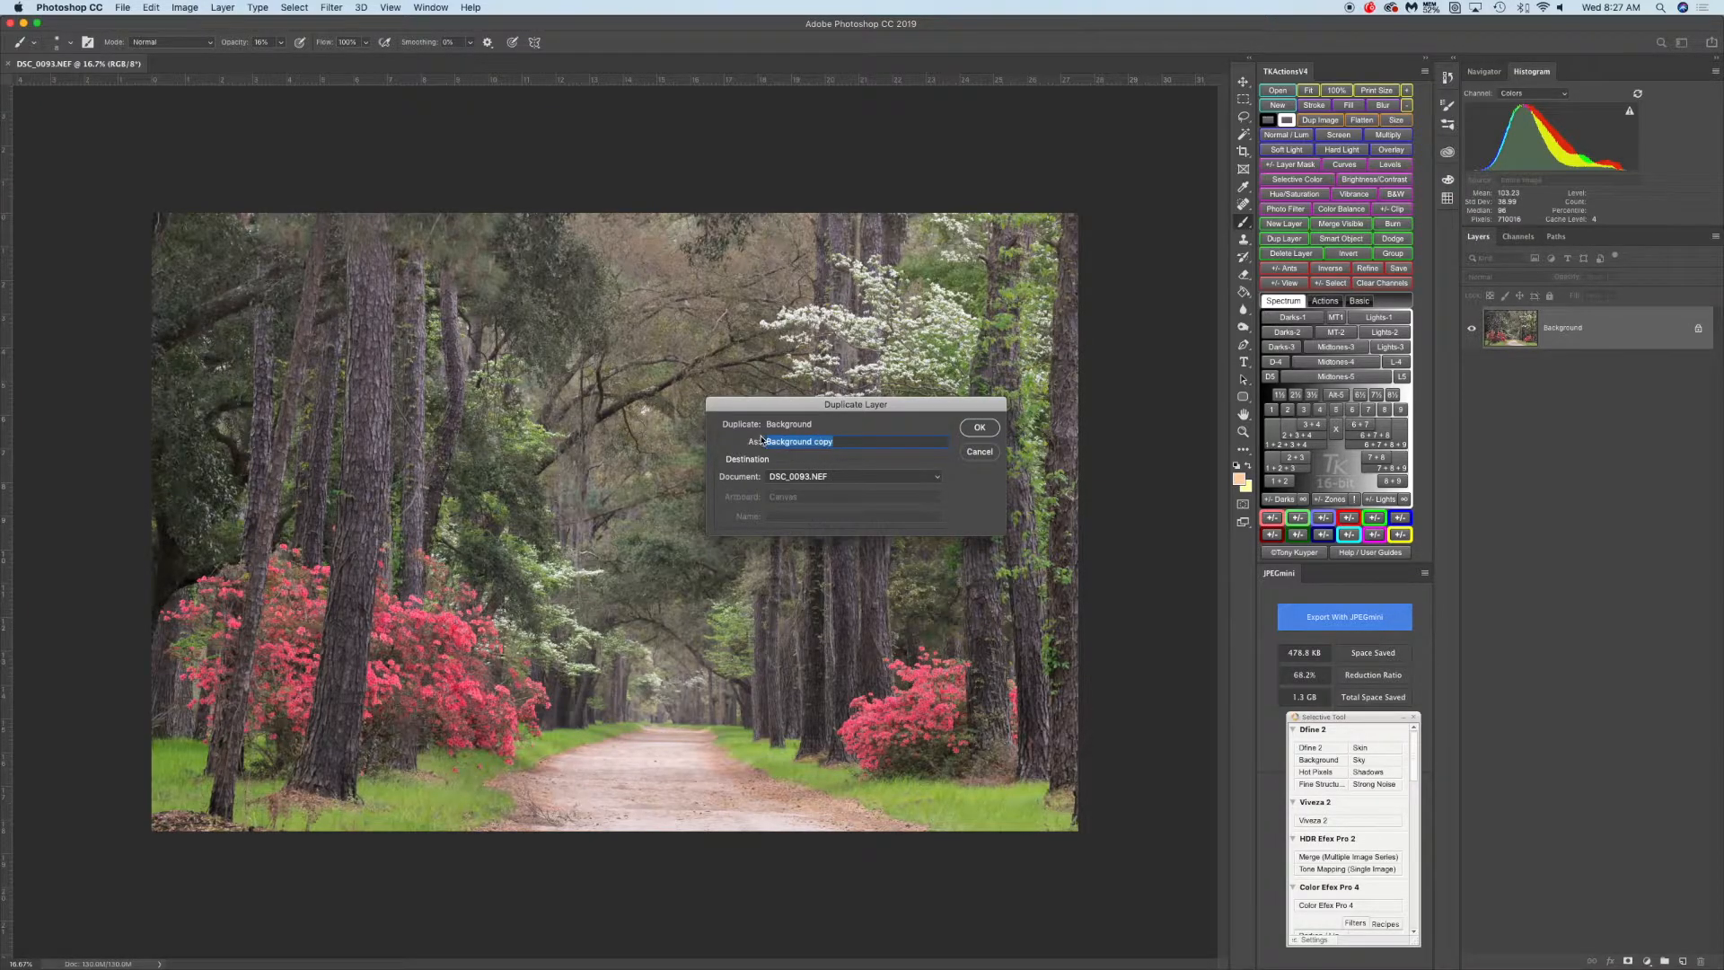
{"action": "left_click", "coordinate": [987, 432]}
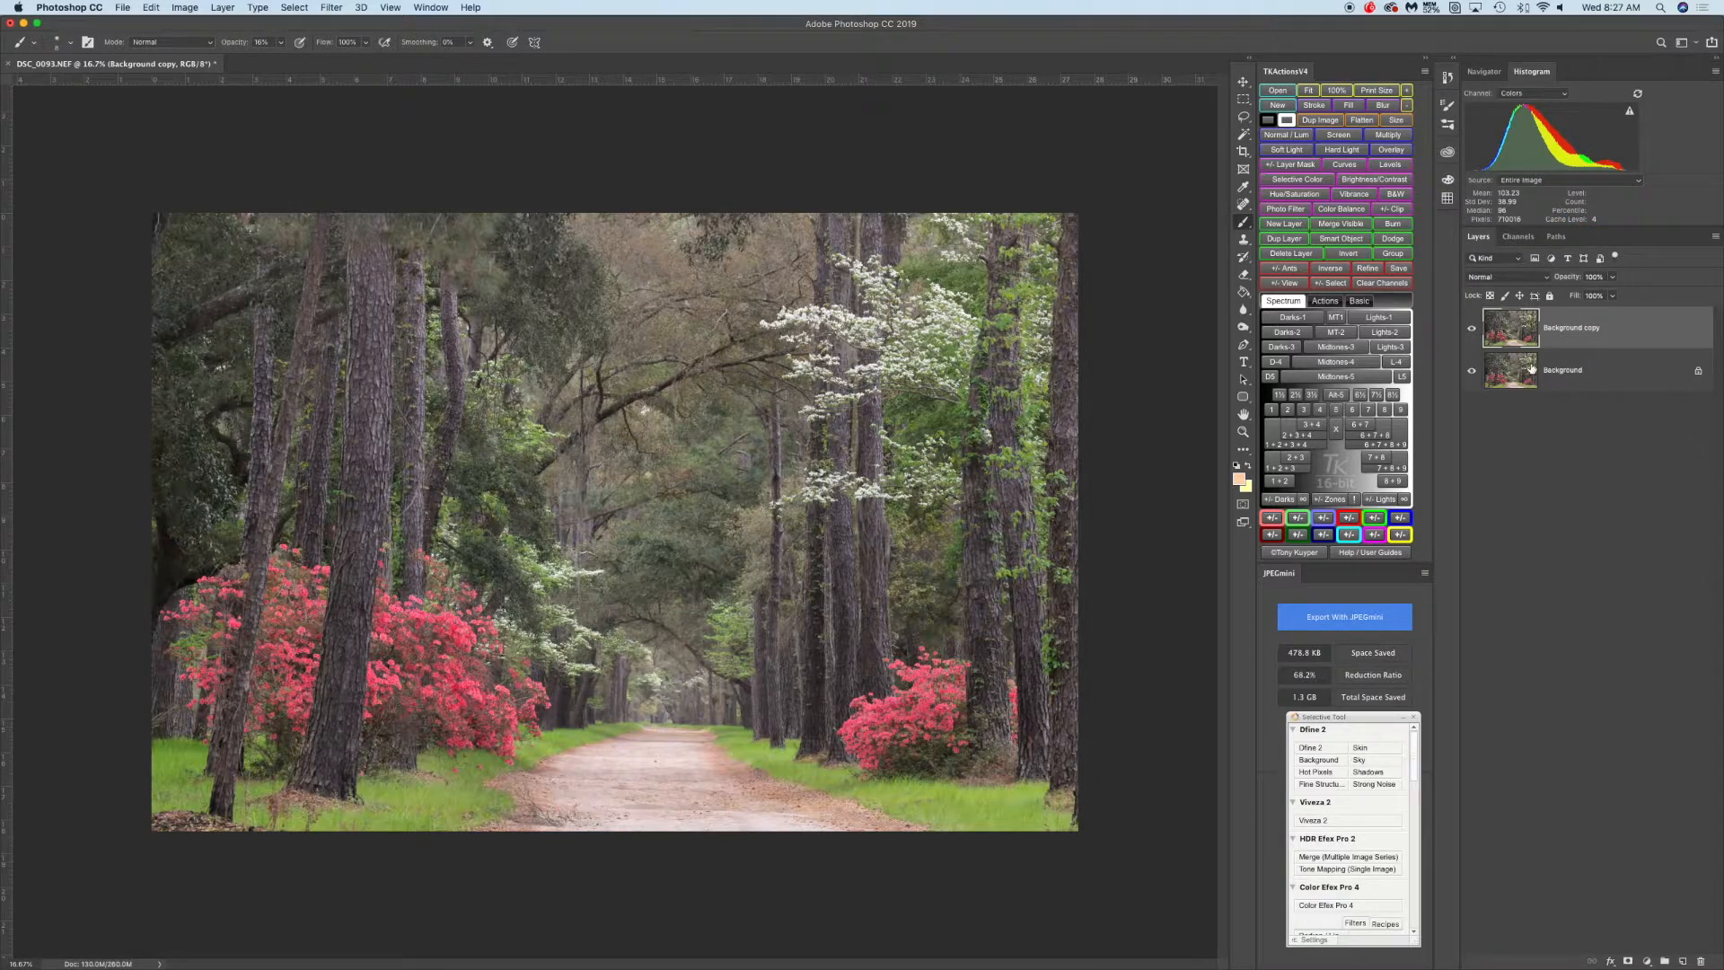
Unlock the original Background layer and reselect the Background copy layer
{"action": "left_click", "coordinate": [1697, 376]}
{"action": "double_click", "coordinate": [1622, 428]}
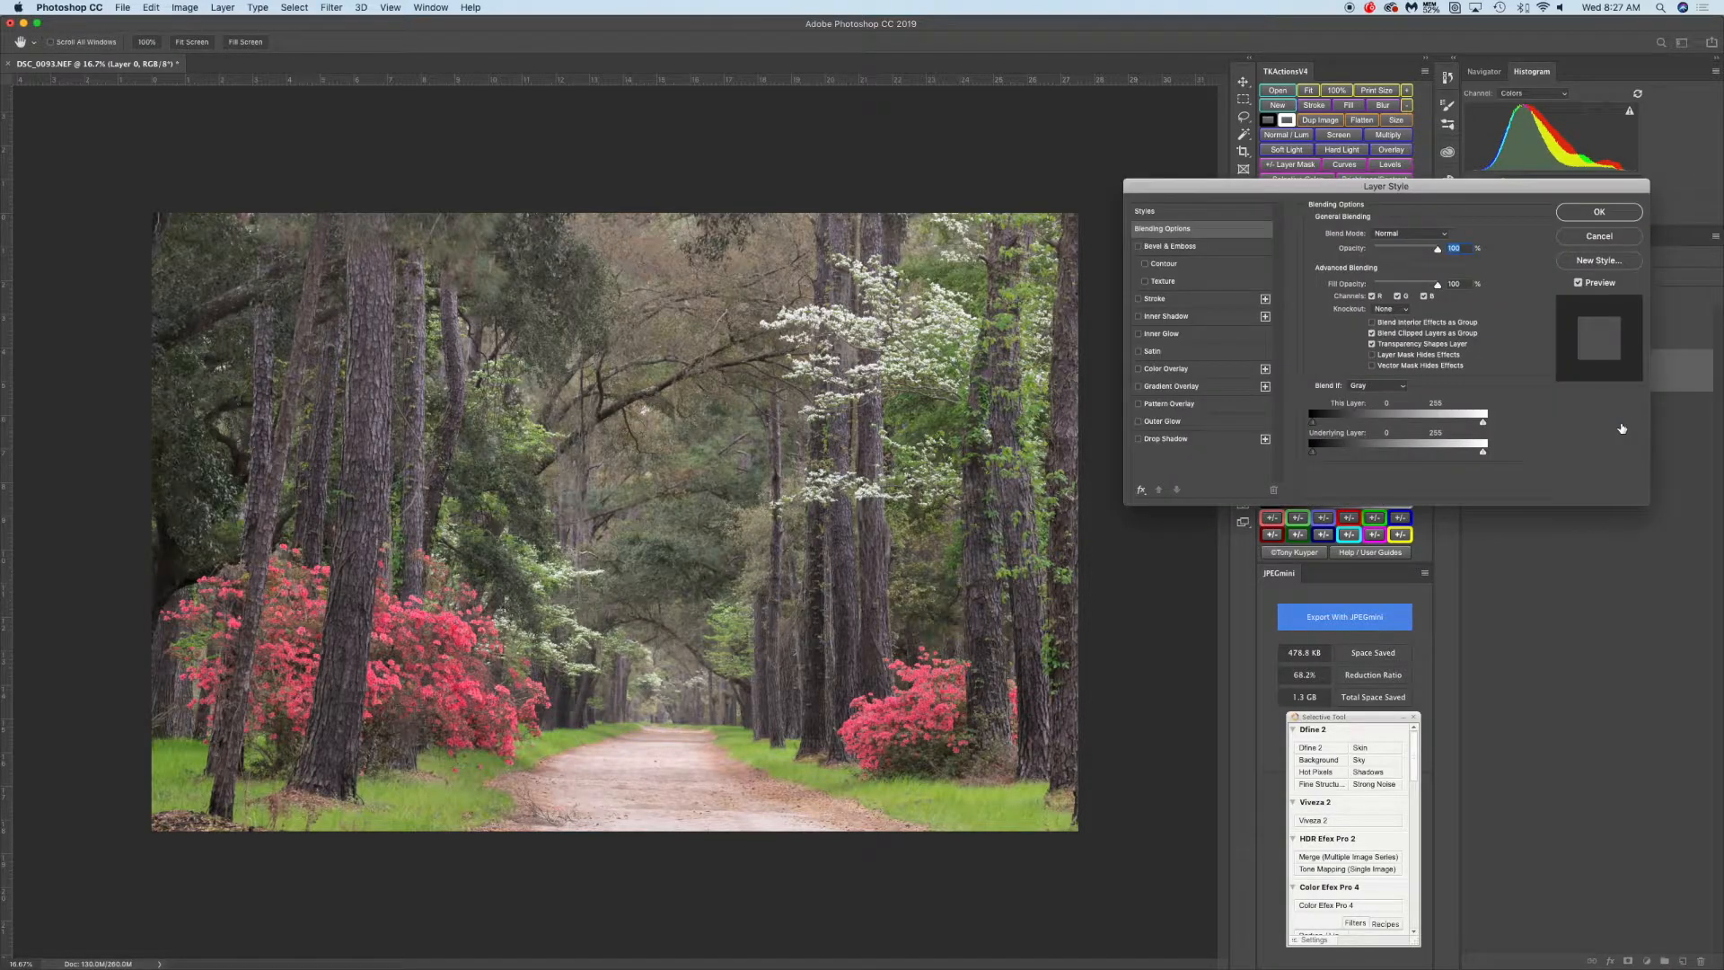
{"action": "left_click", "coordinate": [1592, 238]}
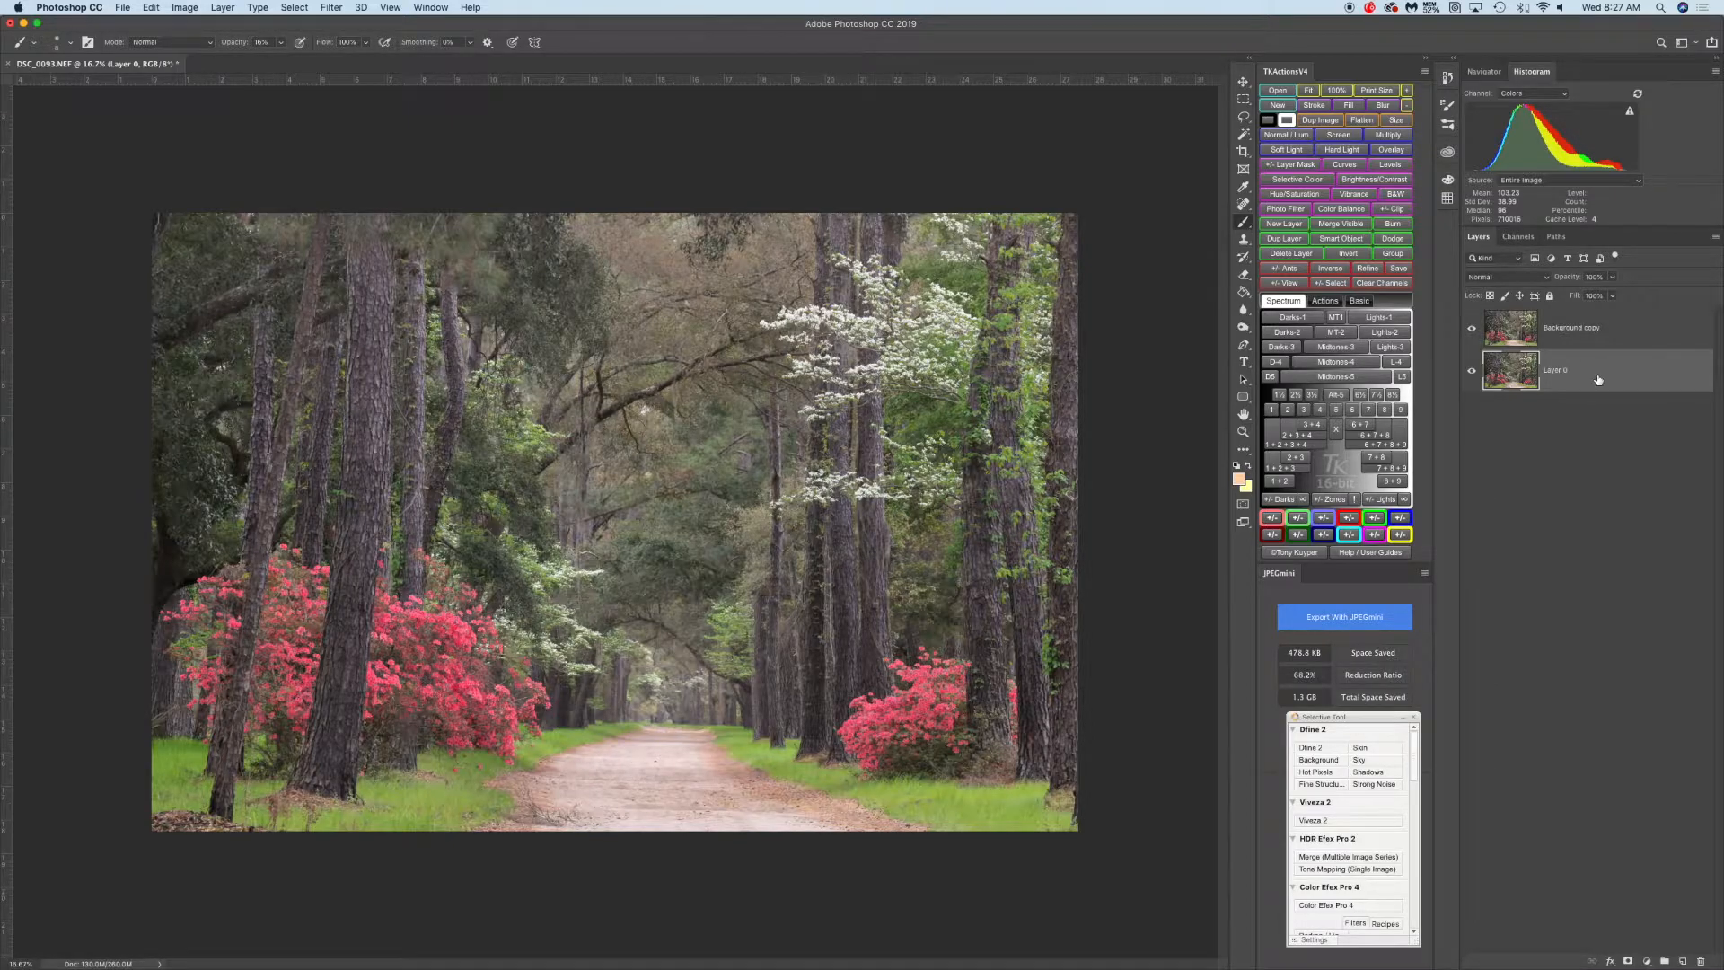
{"action": "left_click", "coordinate": [1611, 332]}
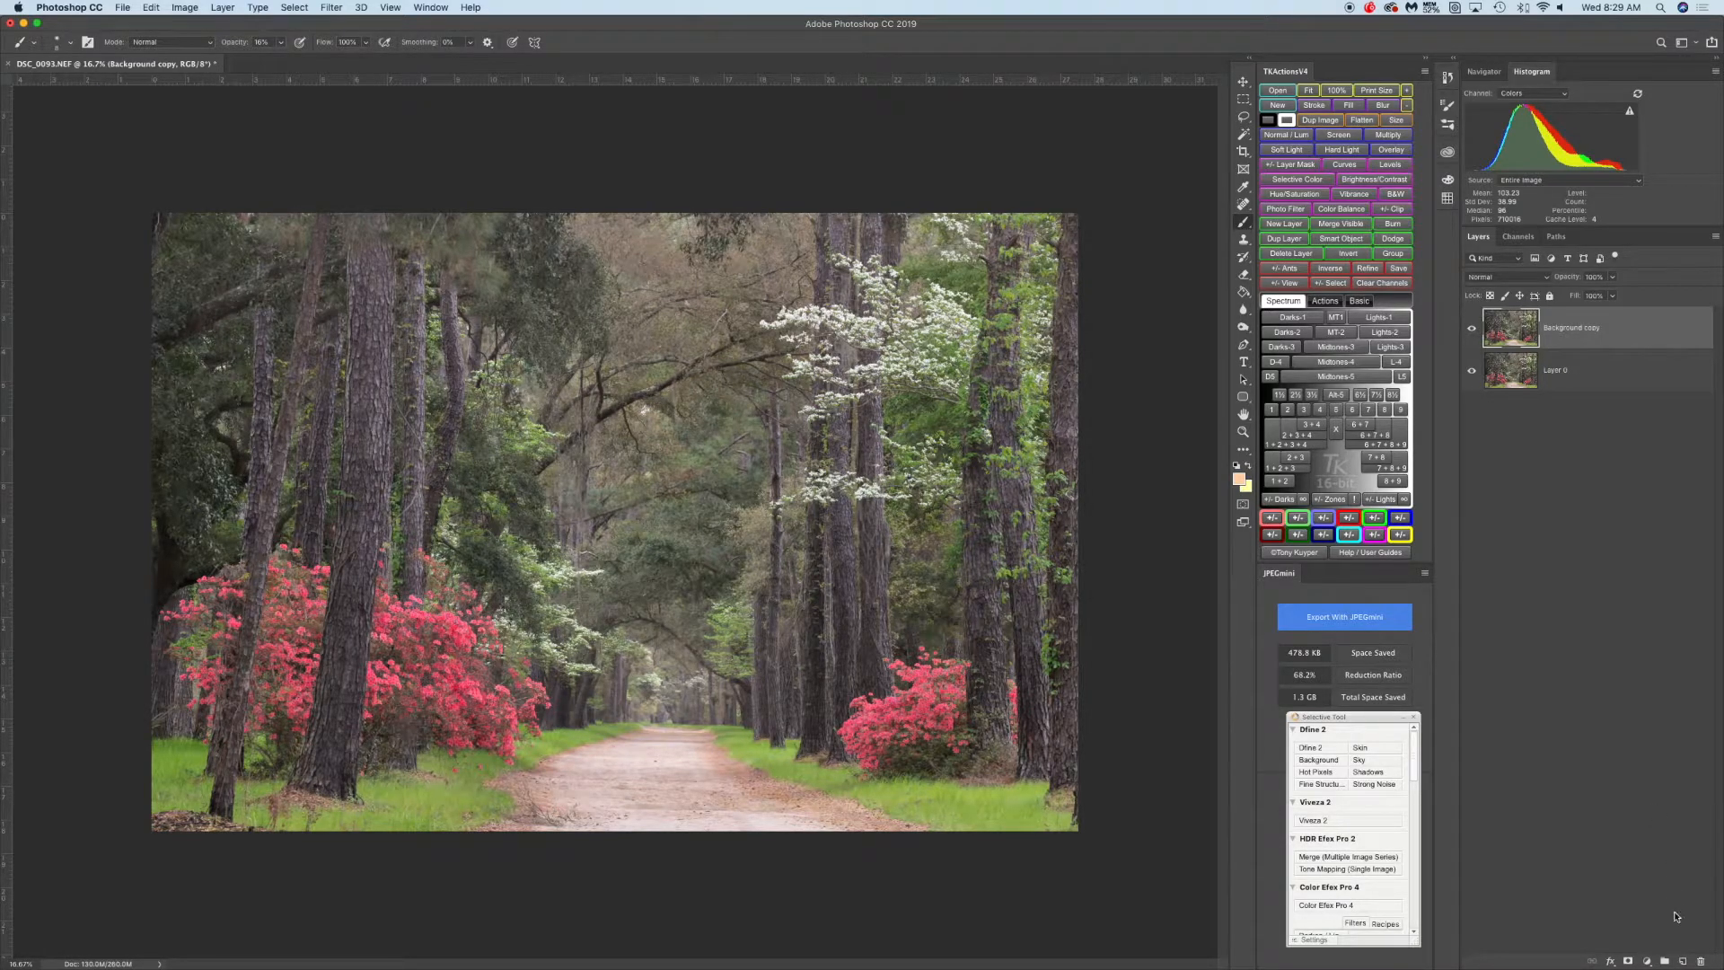
{"action": "left_click", "coordinate": [1685, 964], "text": "alt"}
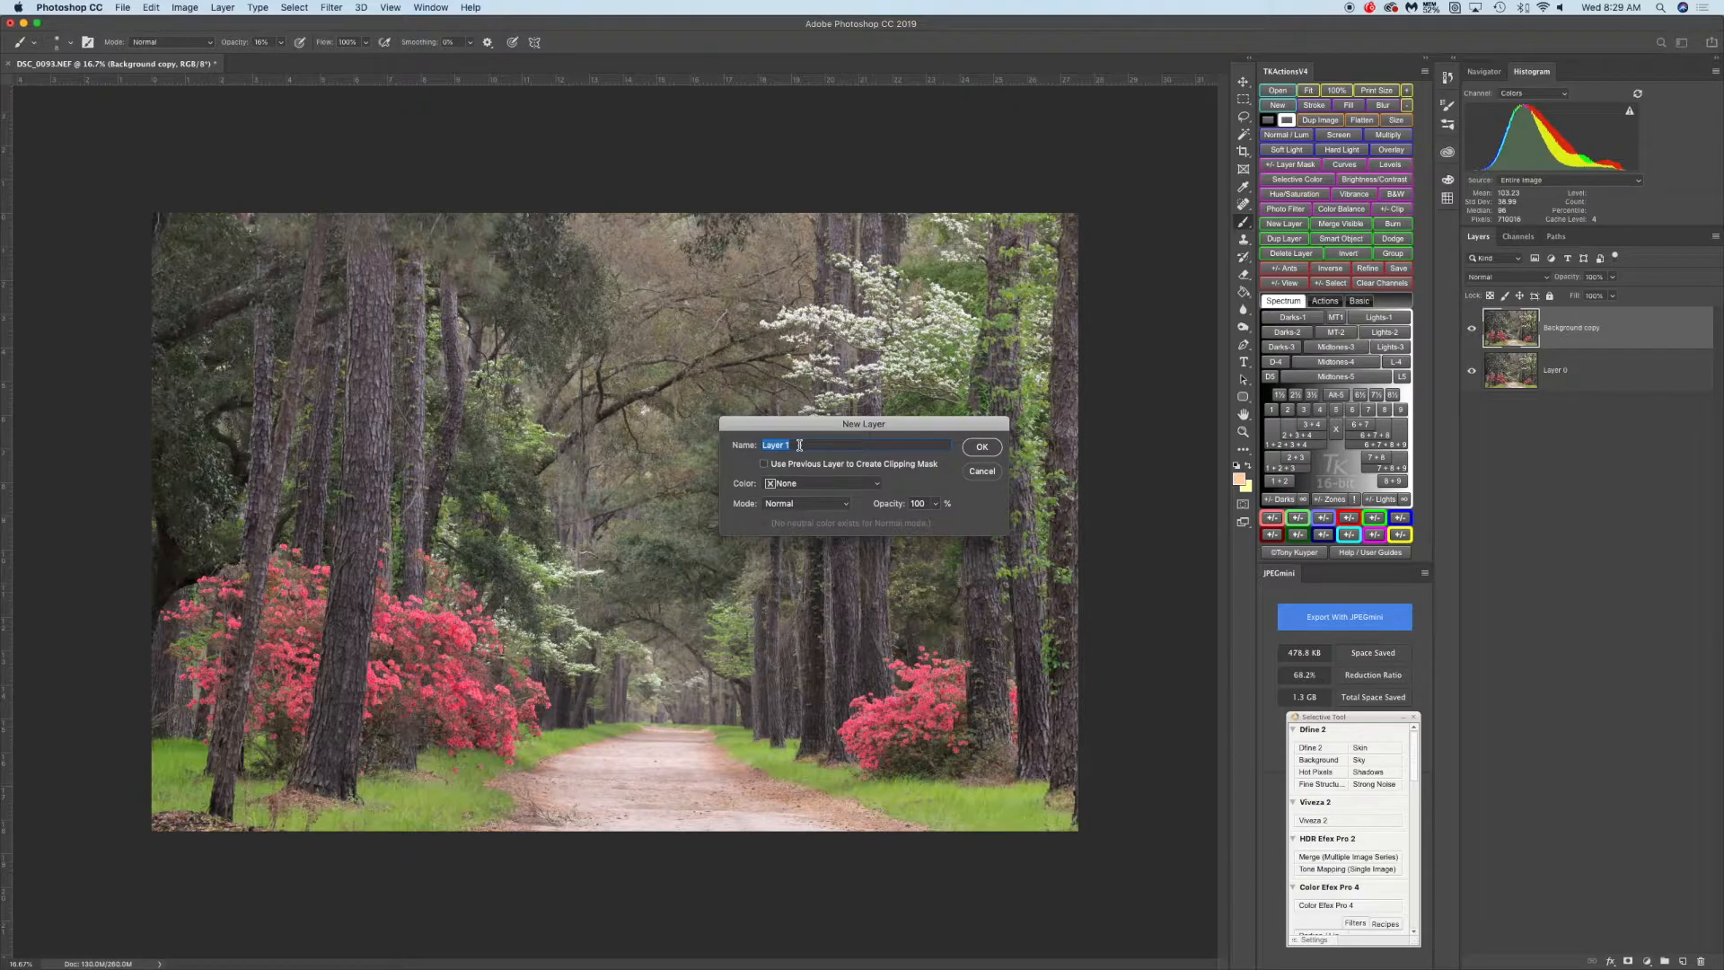
{"action": "type", "text": "Hiugh"}
{"action": "key", "text": "BackSpace"}
{"action": "key", "text": "BackSpace"}
{"action": "key", "text": "BackSpace"}
{"action": "type", "text": "ighlights & Shadow"}
{"action": "key", "text": "Return"}
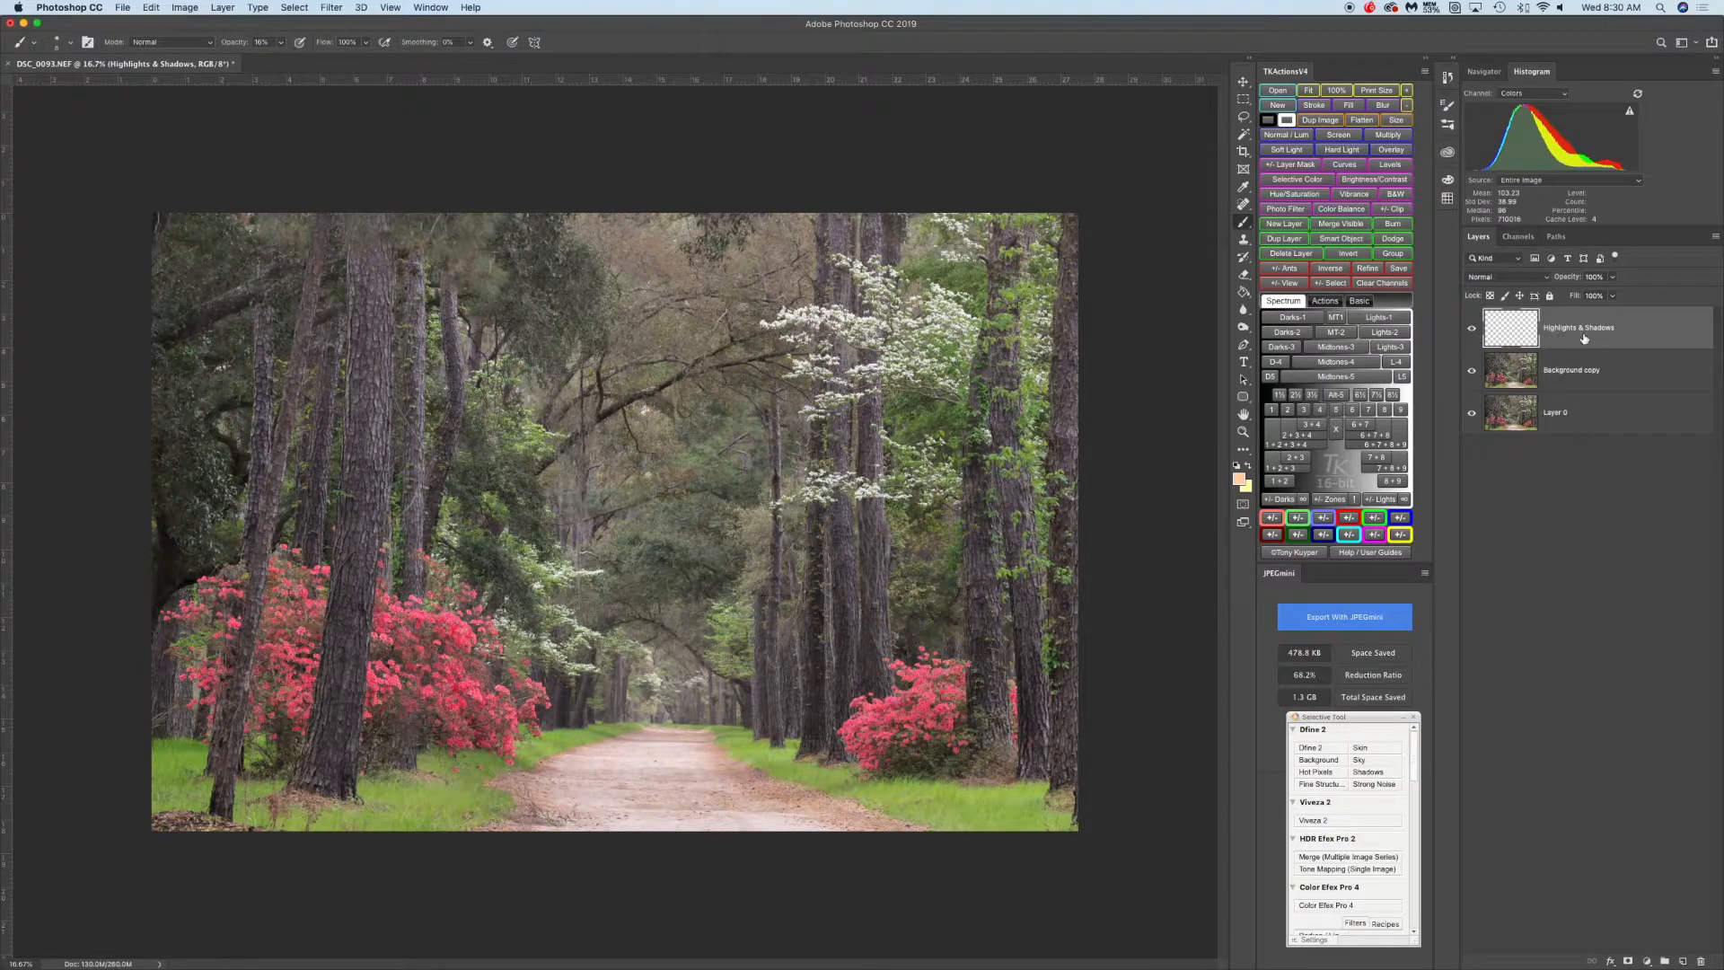
{"action": "key", "text": "super+z"}
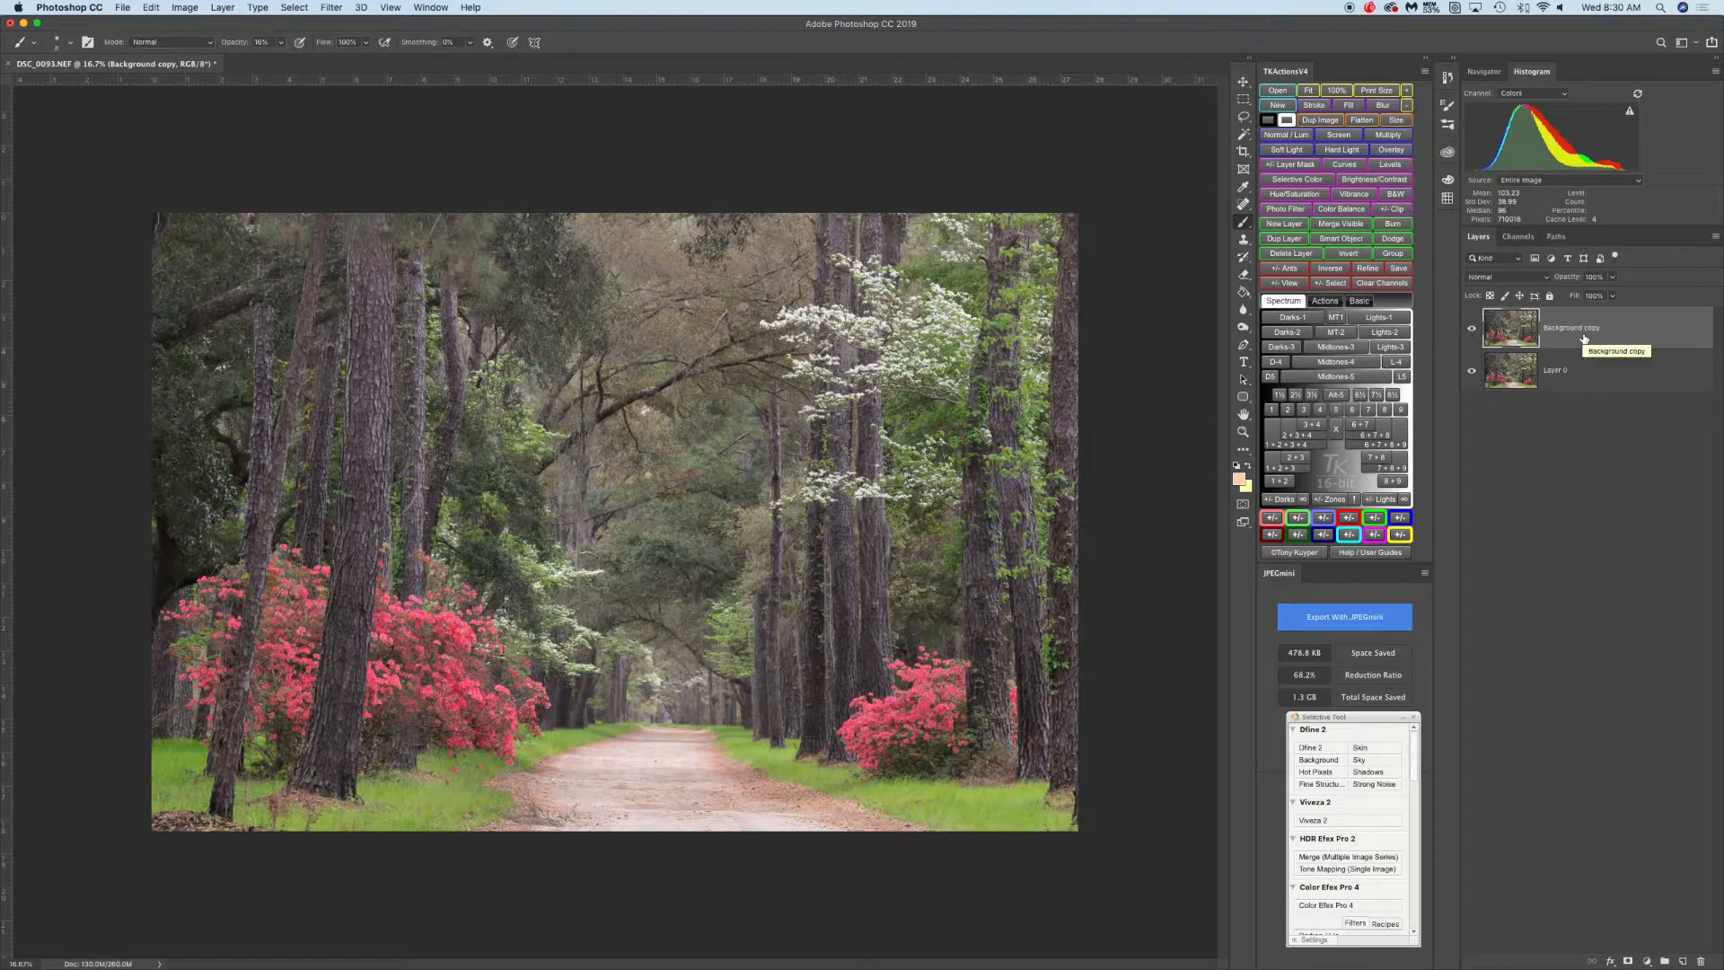
Create a new layer named Highlights & Shadows in Soft Light mode, filled with Soft-Light-neutral 50% gray
{"action": "left_click", "coordinate": [1682, 961], "text": "alt"}
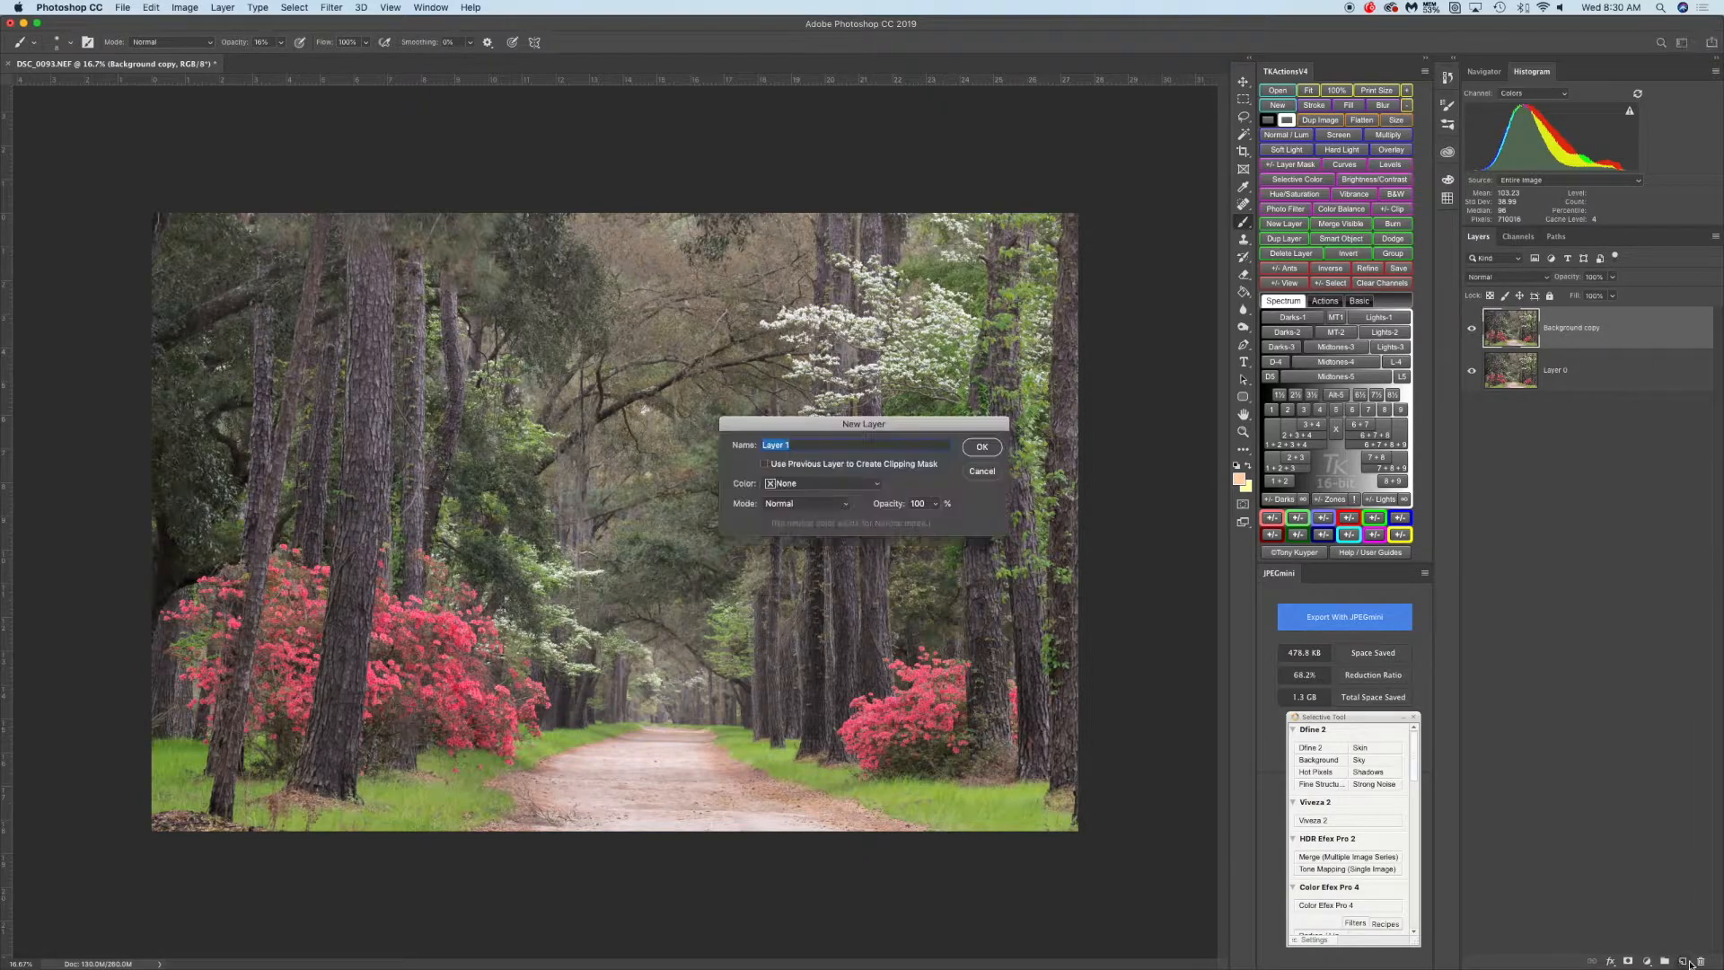
{"action": "type", "text": "Highlights & Shadows"}
{"action": "left_click", "coordinate": [811, 510]}
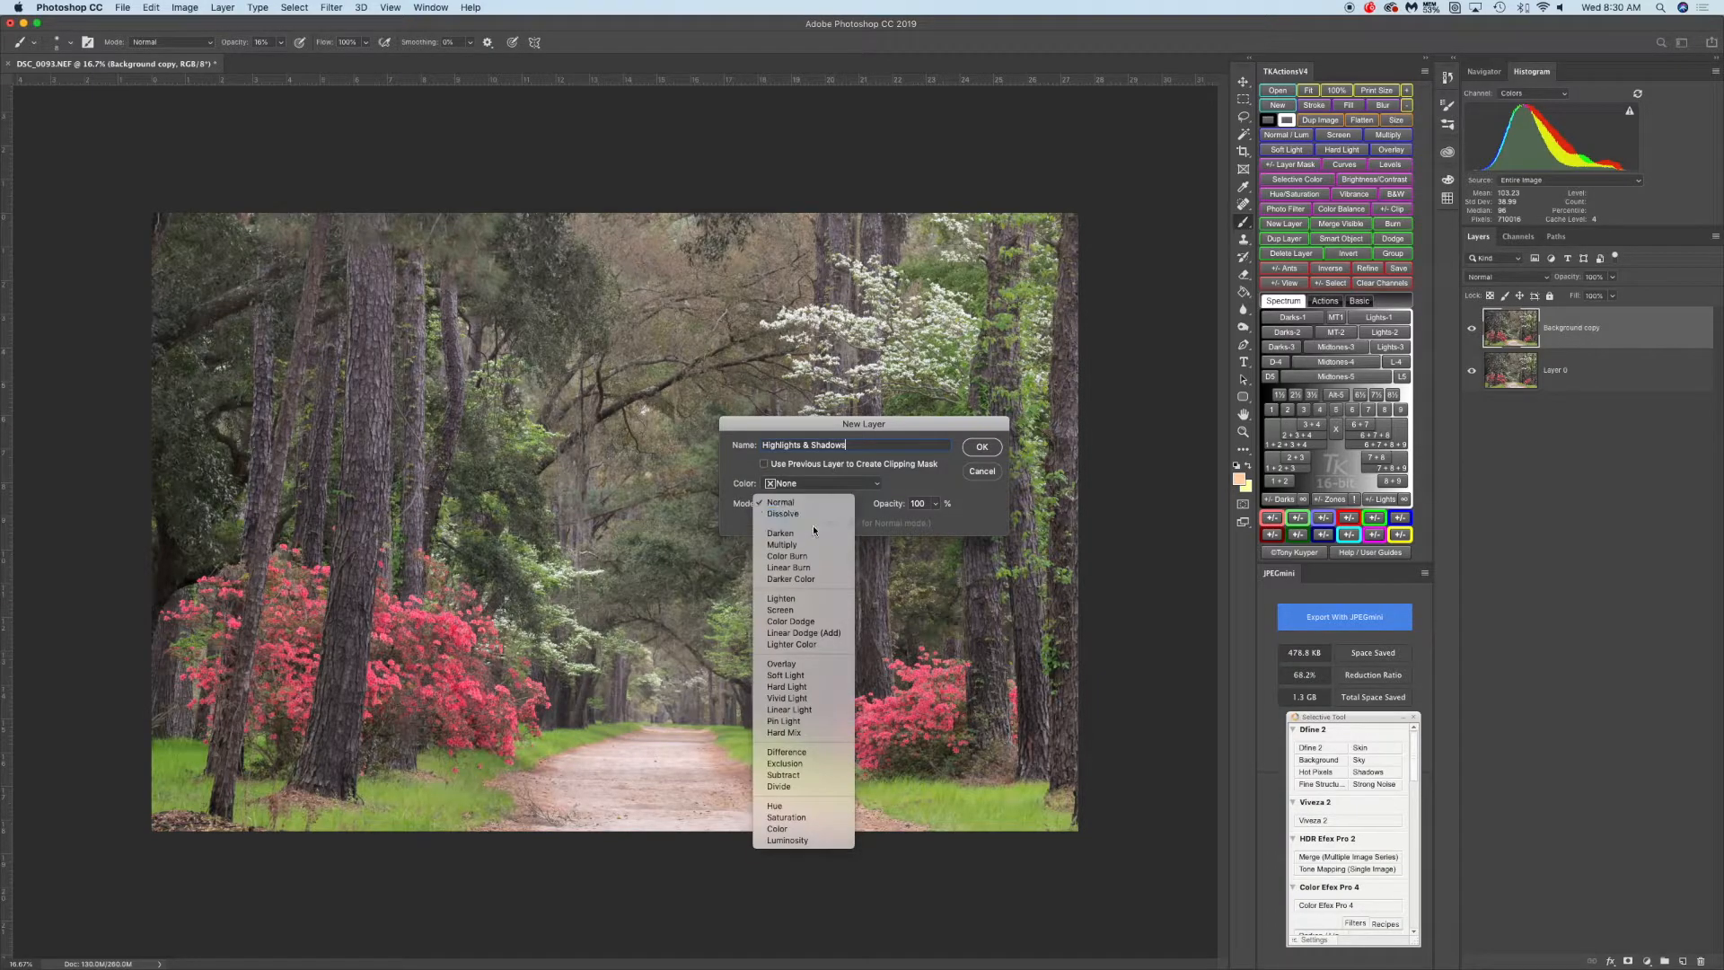
{"action": "left_click", "coordinate": [813, 676]}
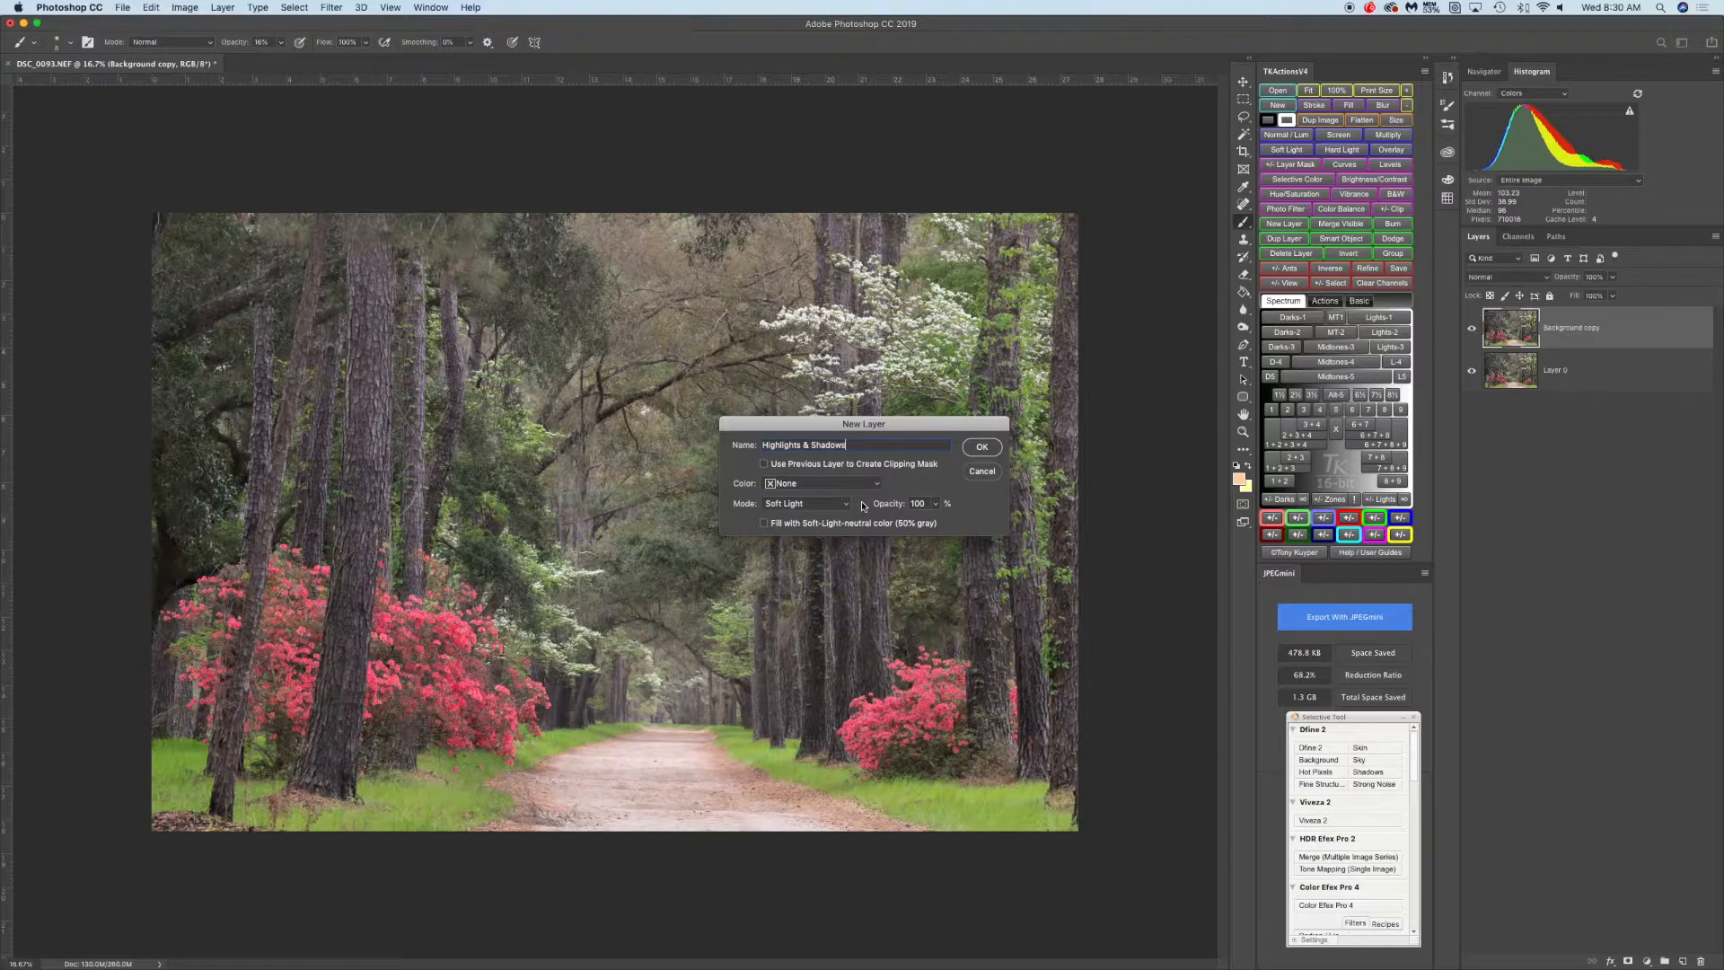
{"action": "left_click", "coordinate": [843, 504]}
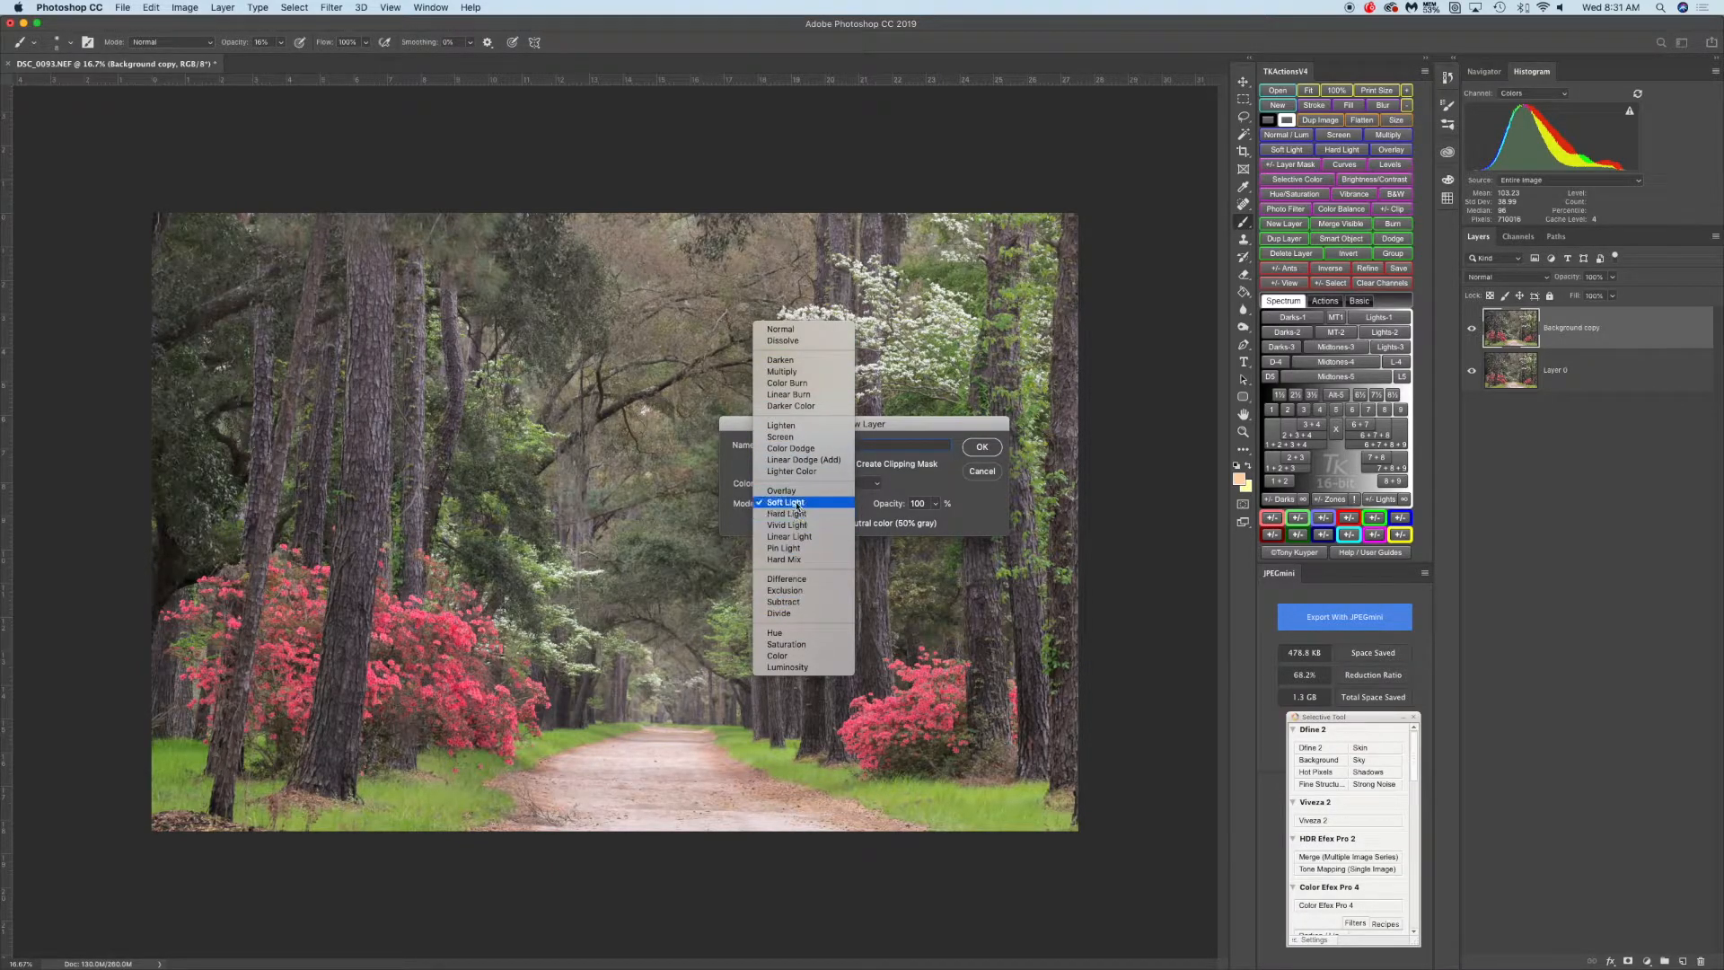
{"action": "left_click", "coordinate": [797, 504]}
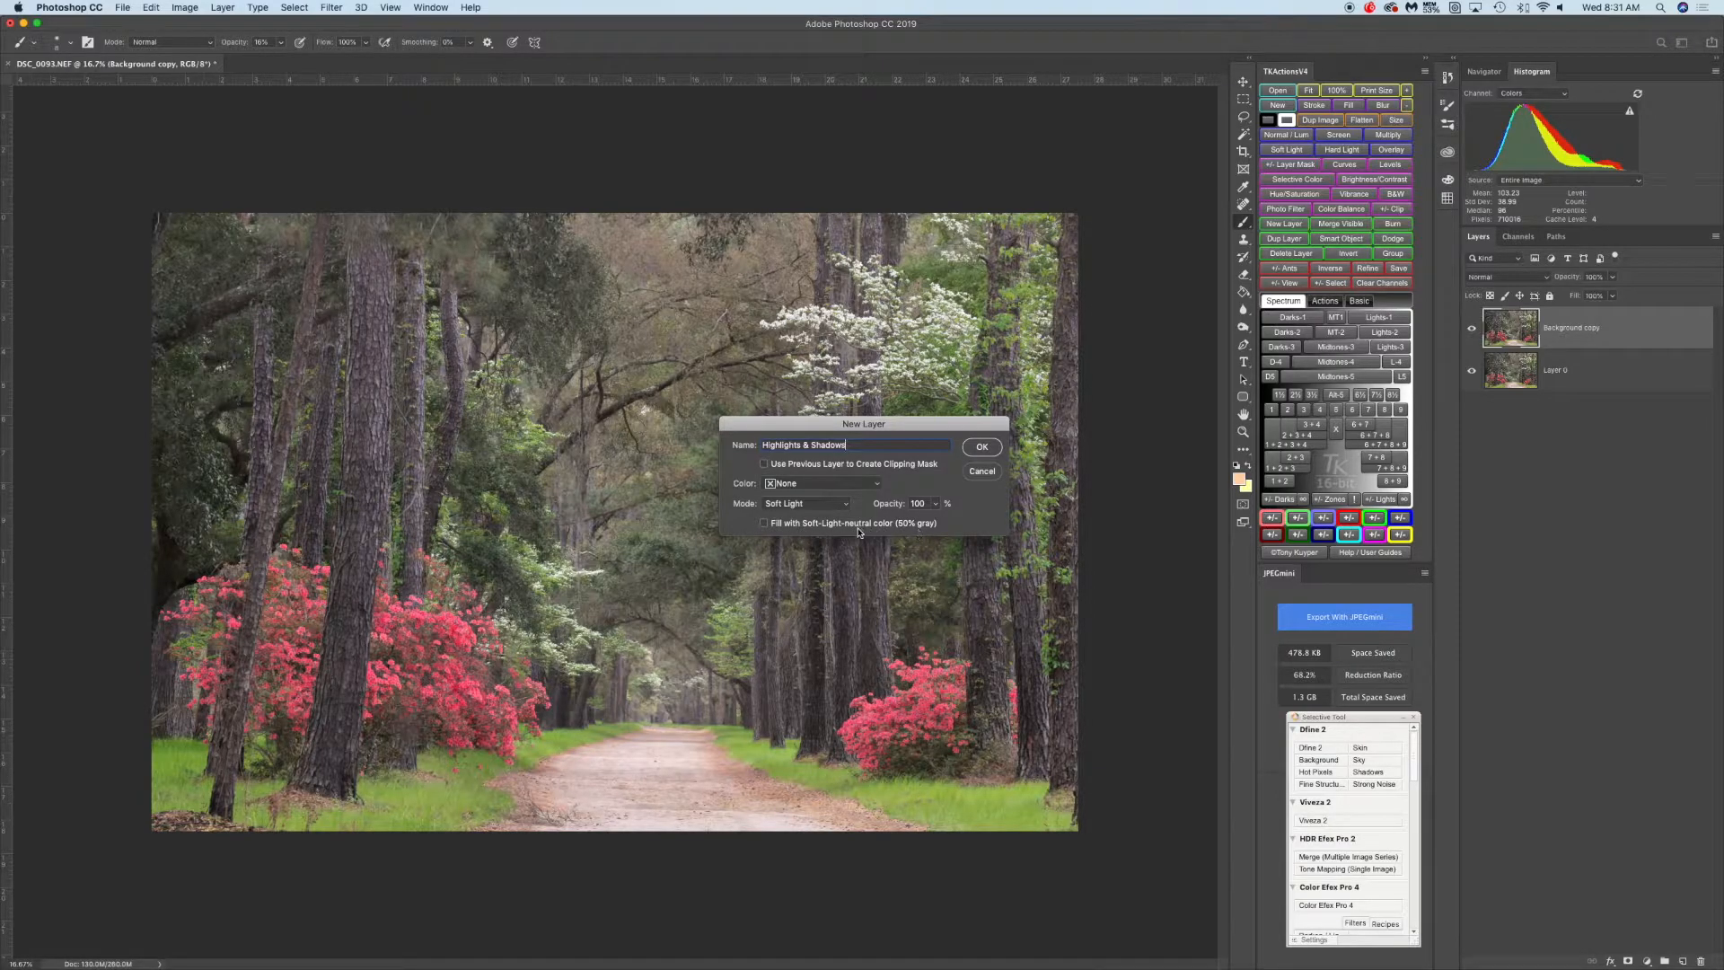
{"action": "left_click", "coordinate": [764, 525]}
{"action": "left_click", "coordinate": [981, 447]}
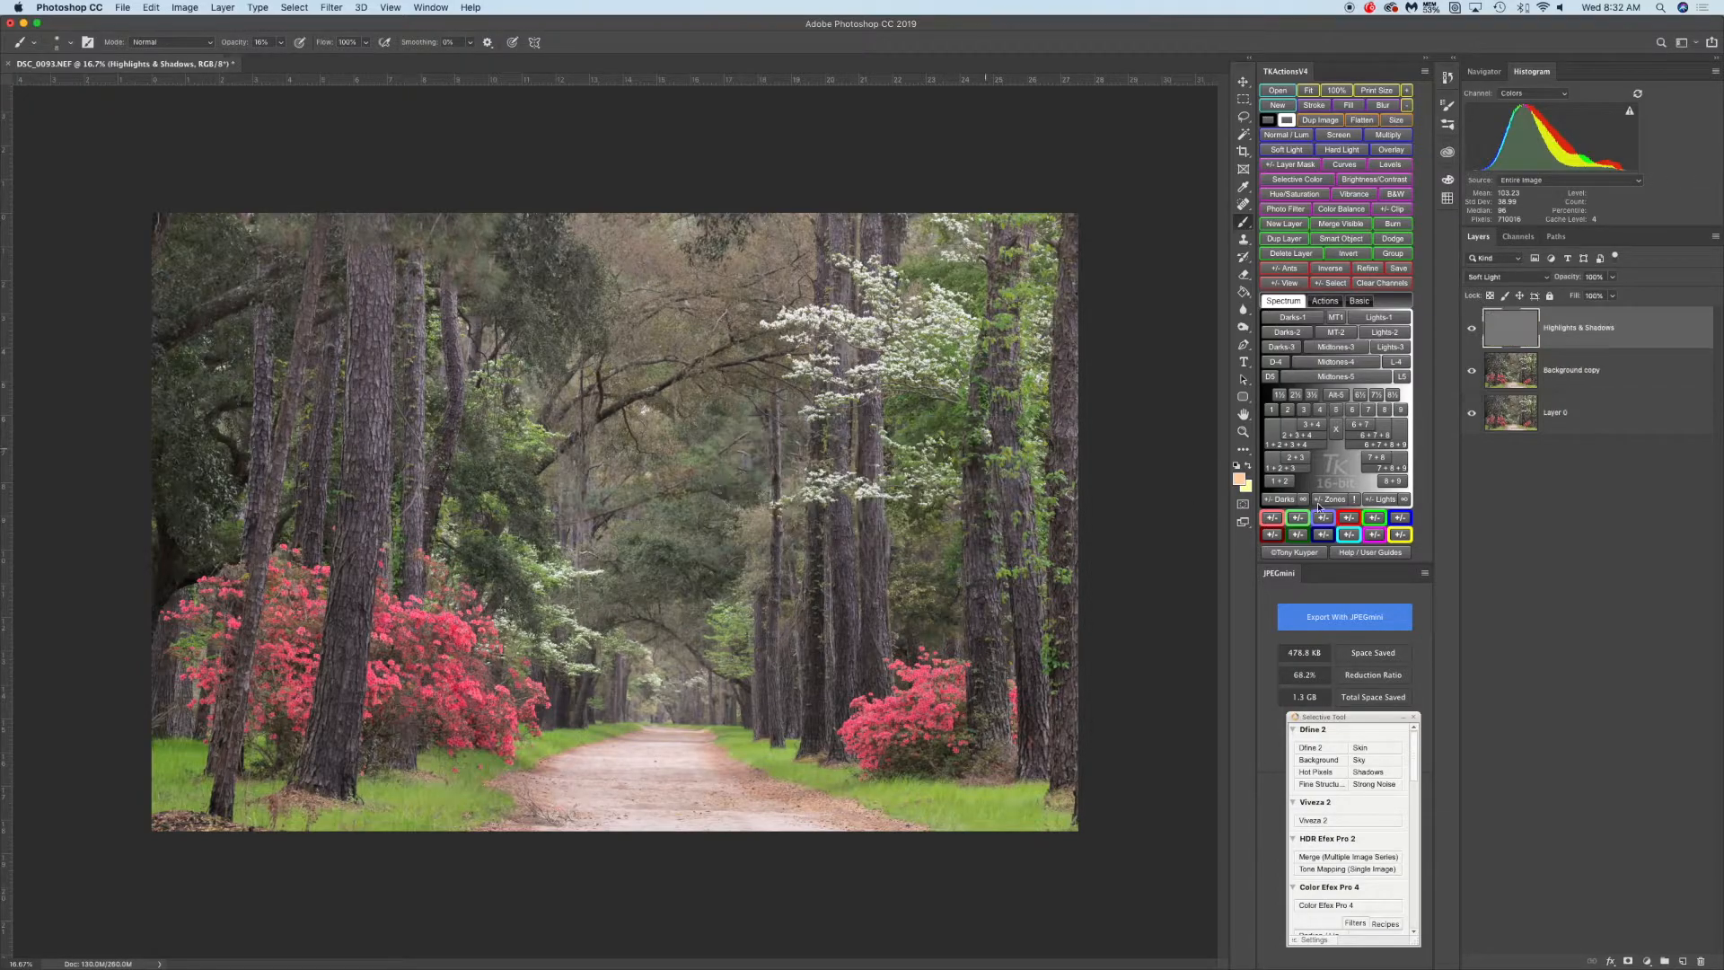
Set the foreground color to a near-white light tone, sampling the left tree trunk before picking it
{"action": "left_click", "coordinate": [1488, 337]}
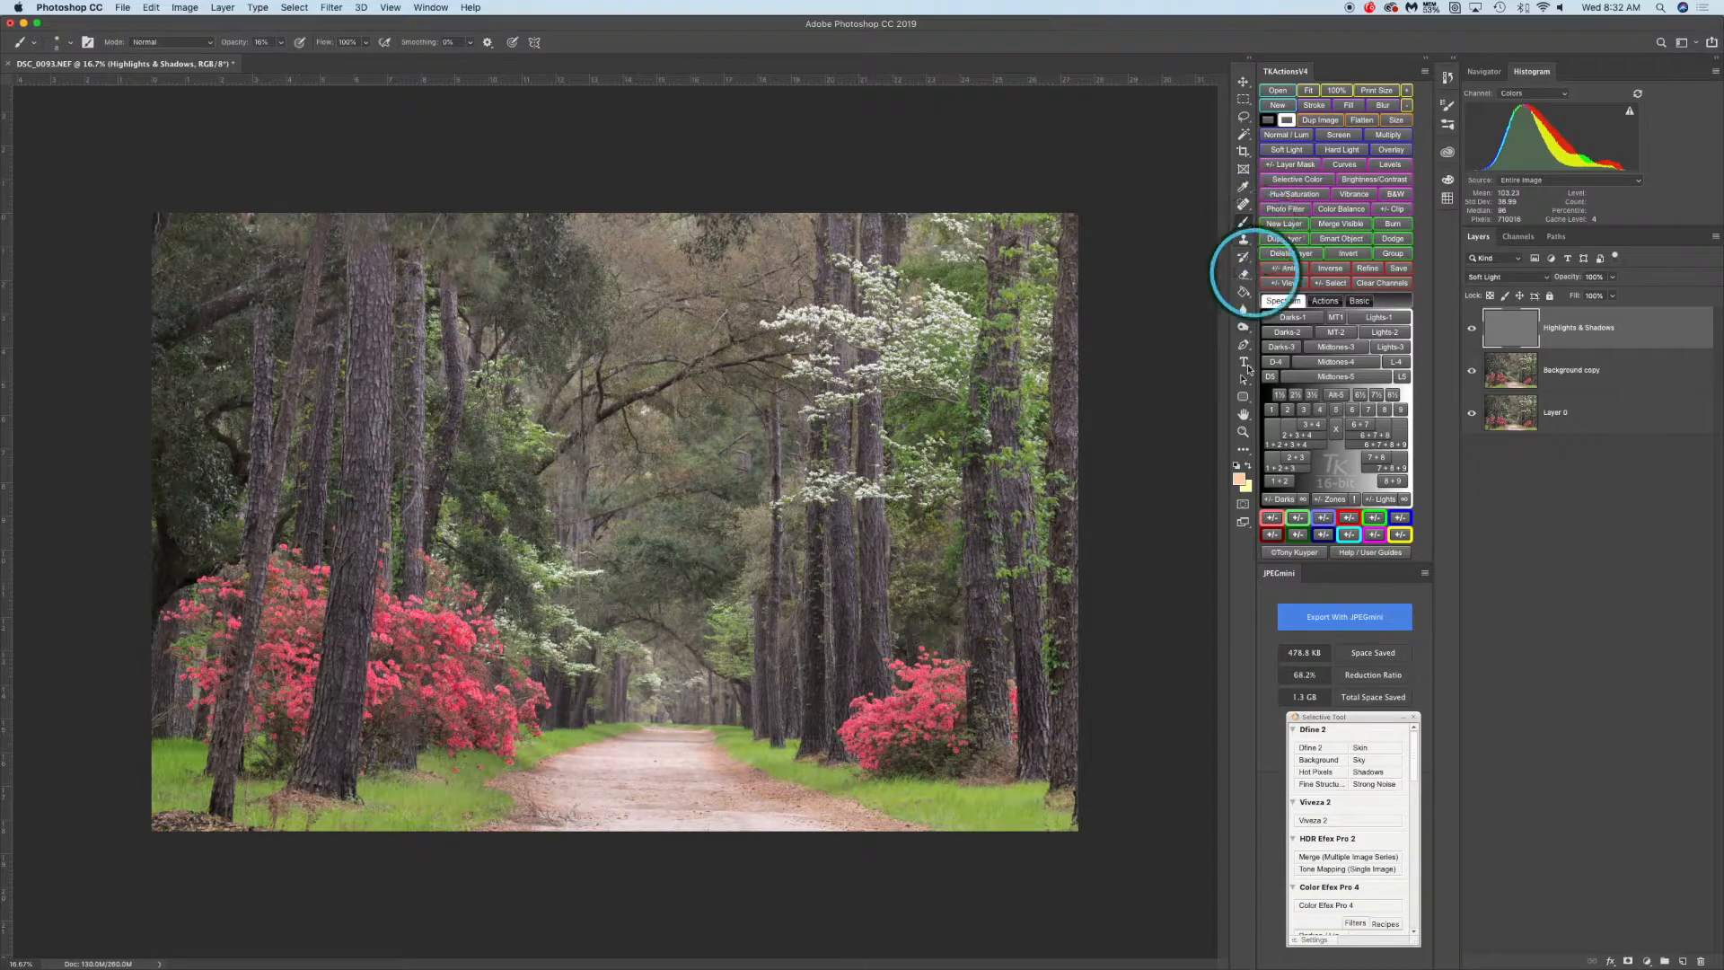
{"action": "left_click", "coordinate": [1240, 478]}
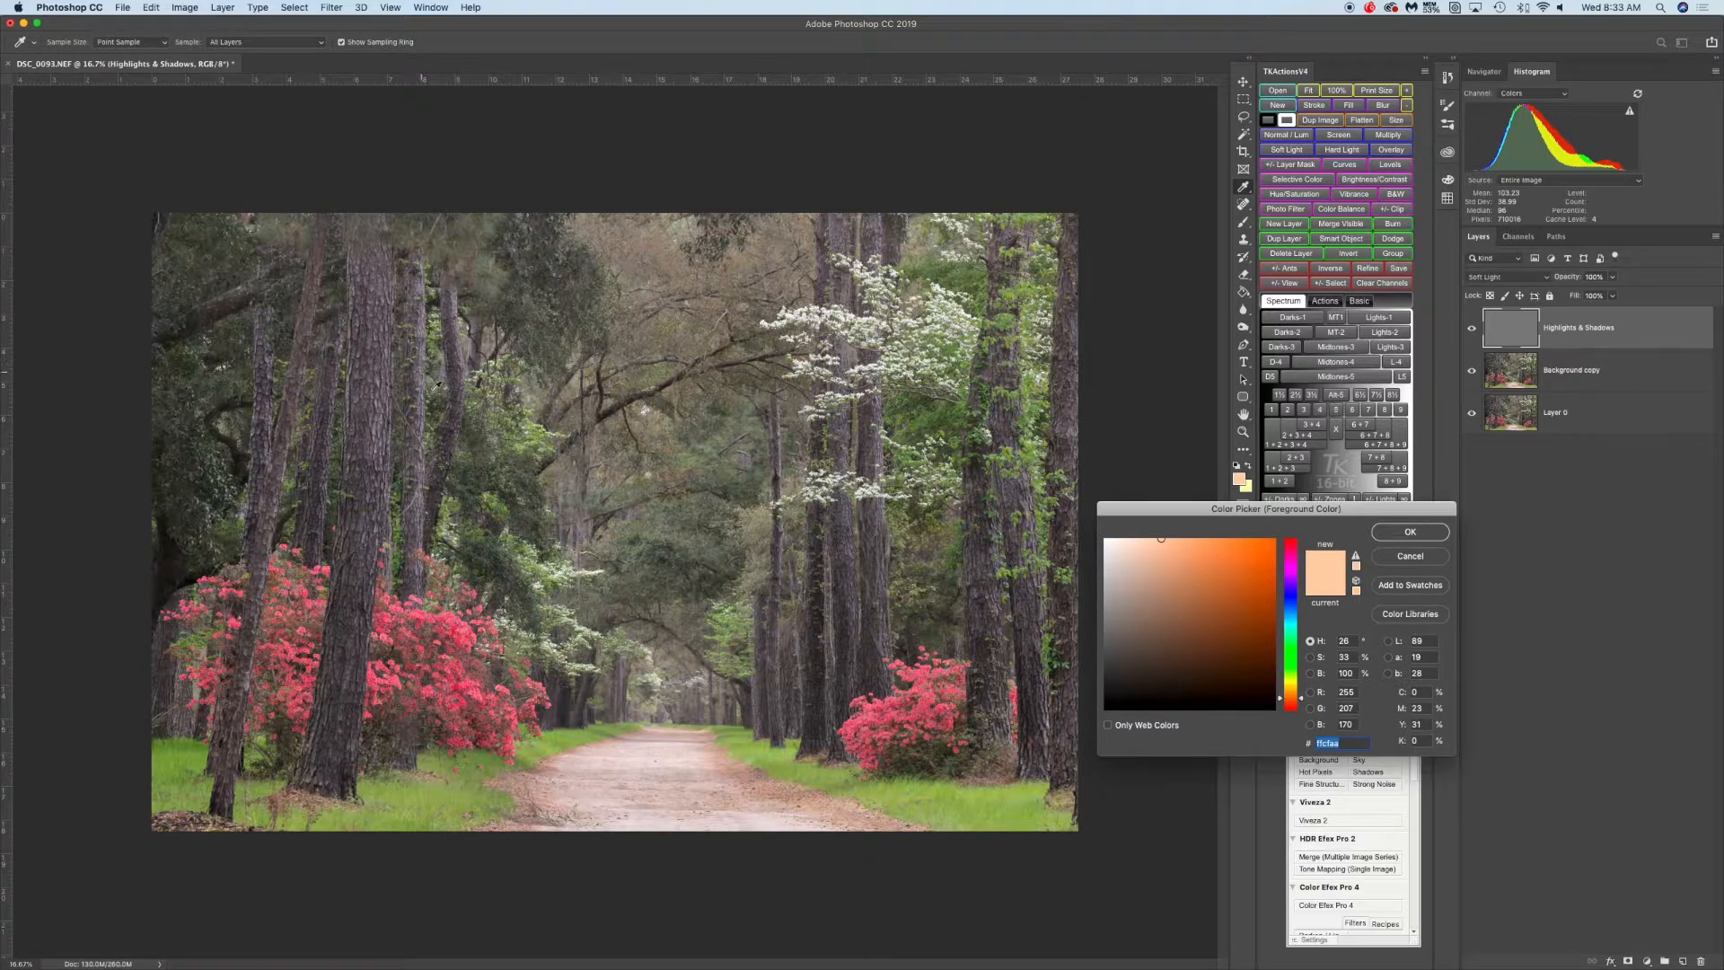
{"action": "left_click", "coordinate": [461, 293]}
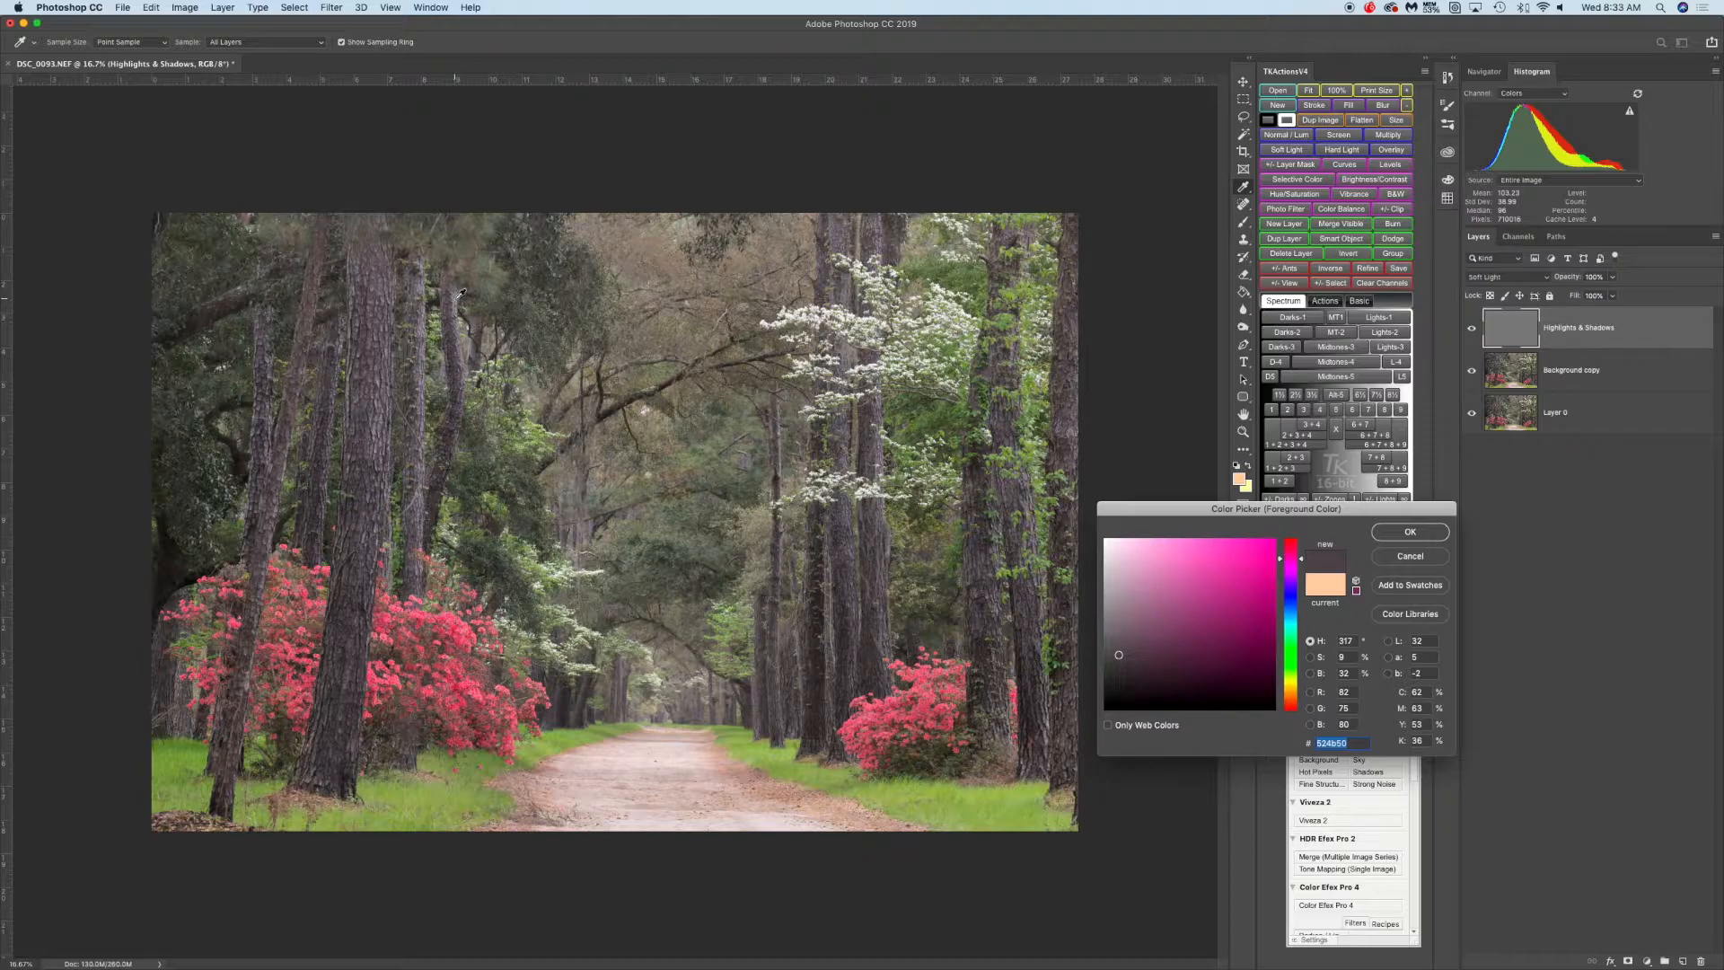
{"action": "left_click", "coordinate": [459, 289]}
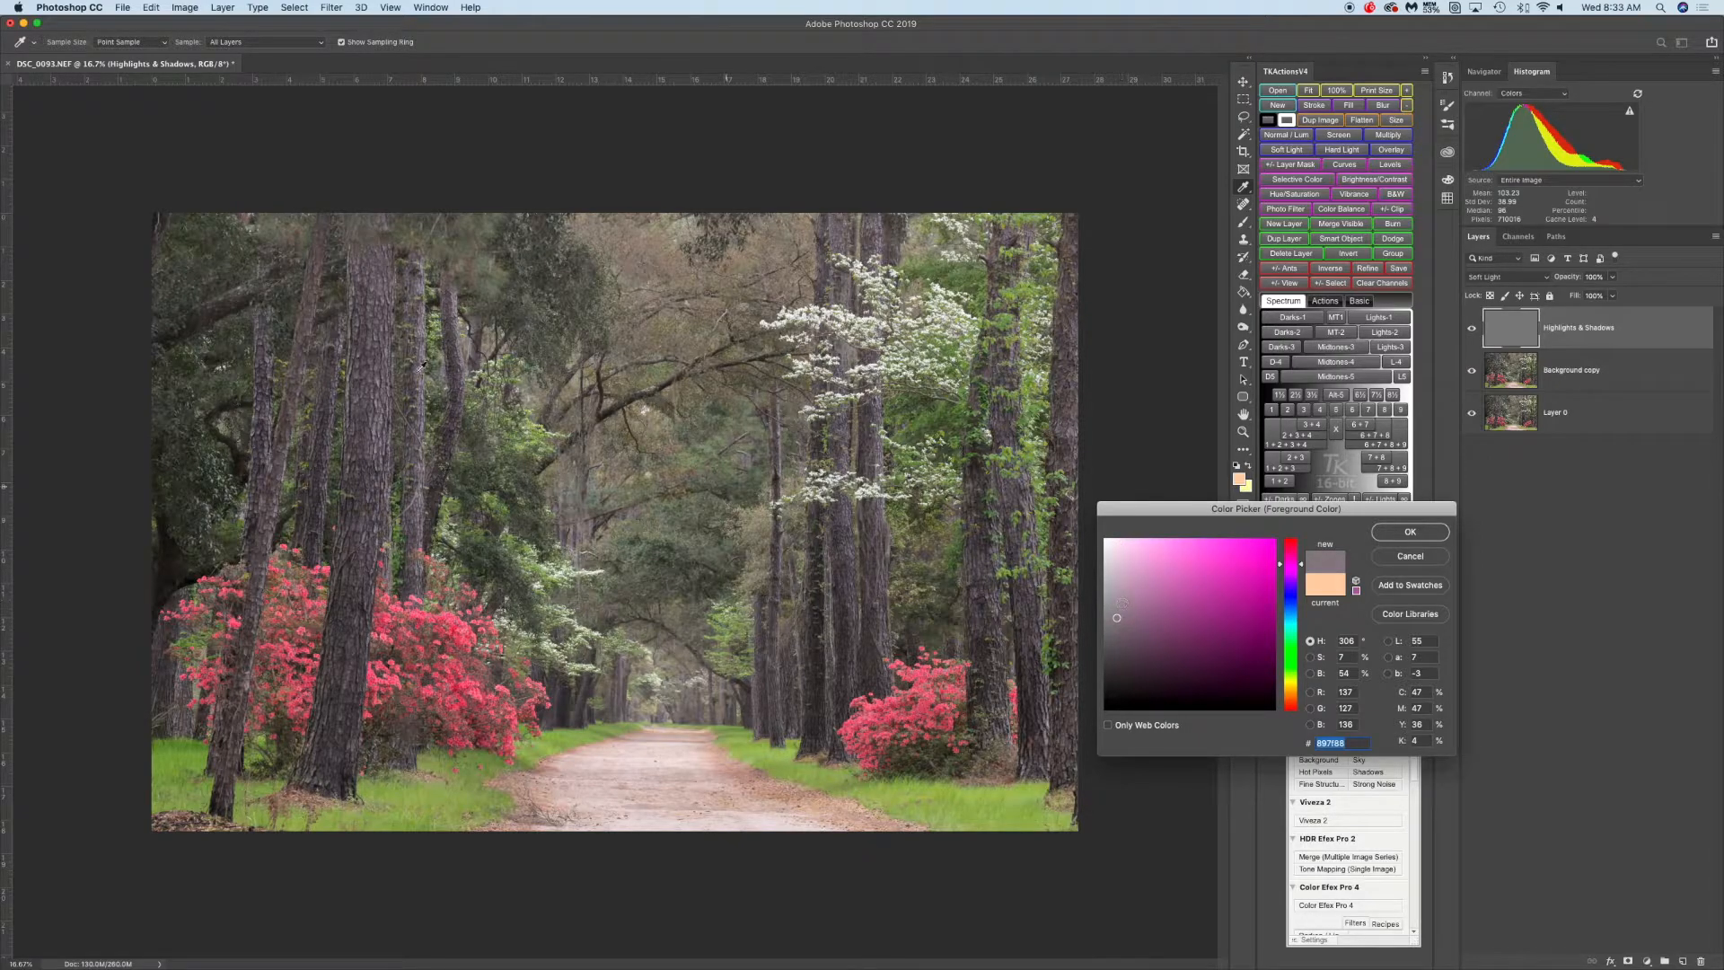
{"action": "left_click", "coordinate": [427, 282]}
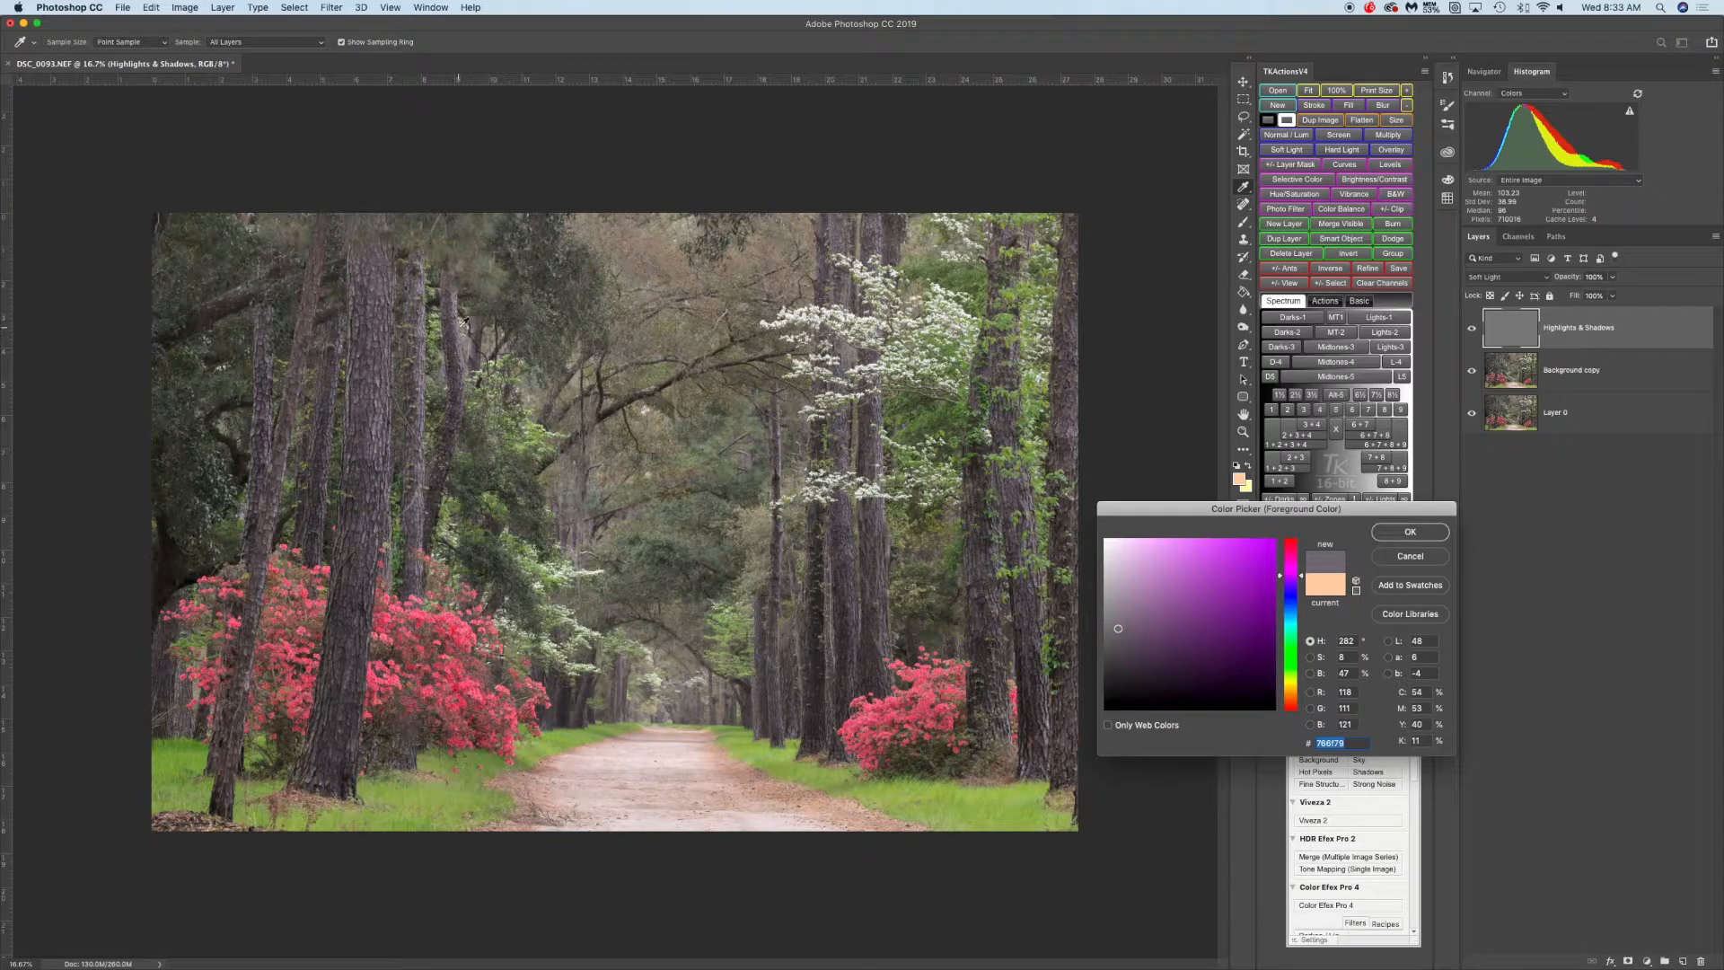
{"action": "left_click", "coordinate": [462, 320]}
{"action": "left_click", "coordinate": [461, 292]}
{"action": "left_click", "coordinate": [461, 289]}
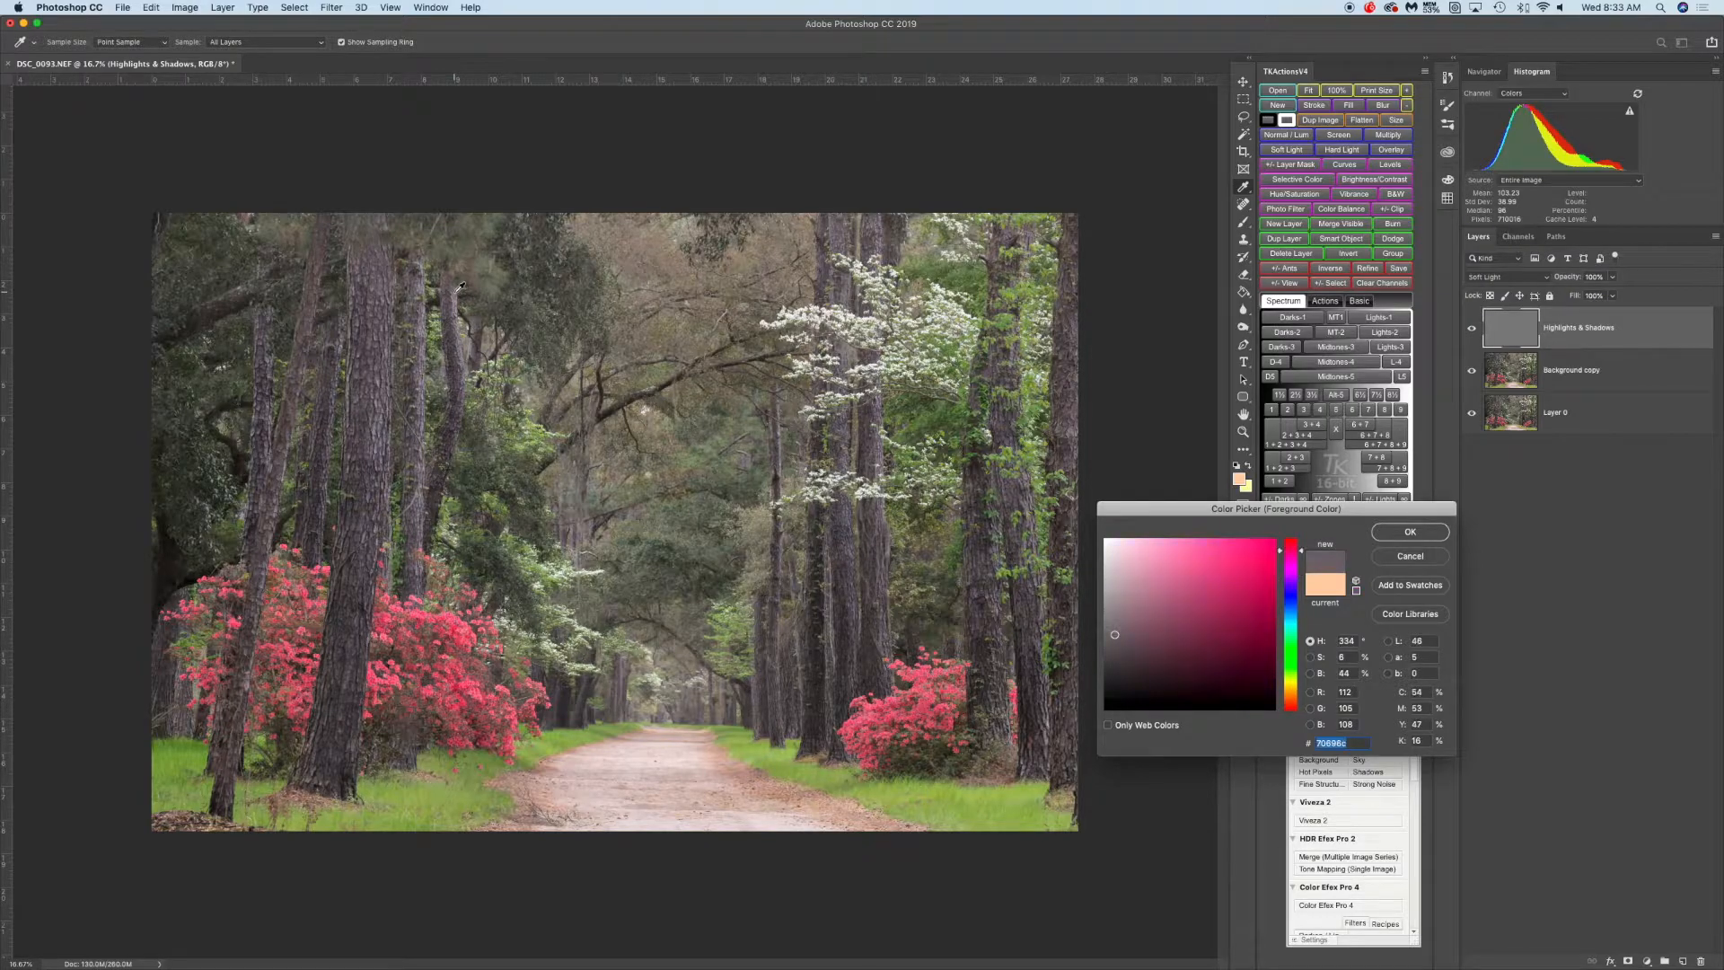
{"action": "left_click", "coordinate": [466, 348]}
{"action": "left_click", "coordinate": [462, 317]}
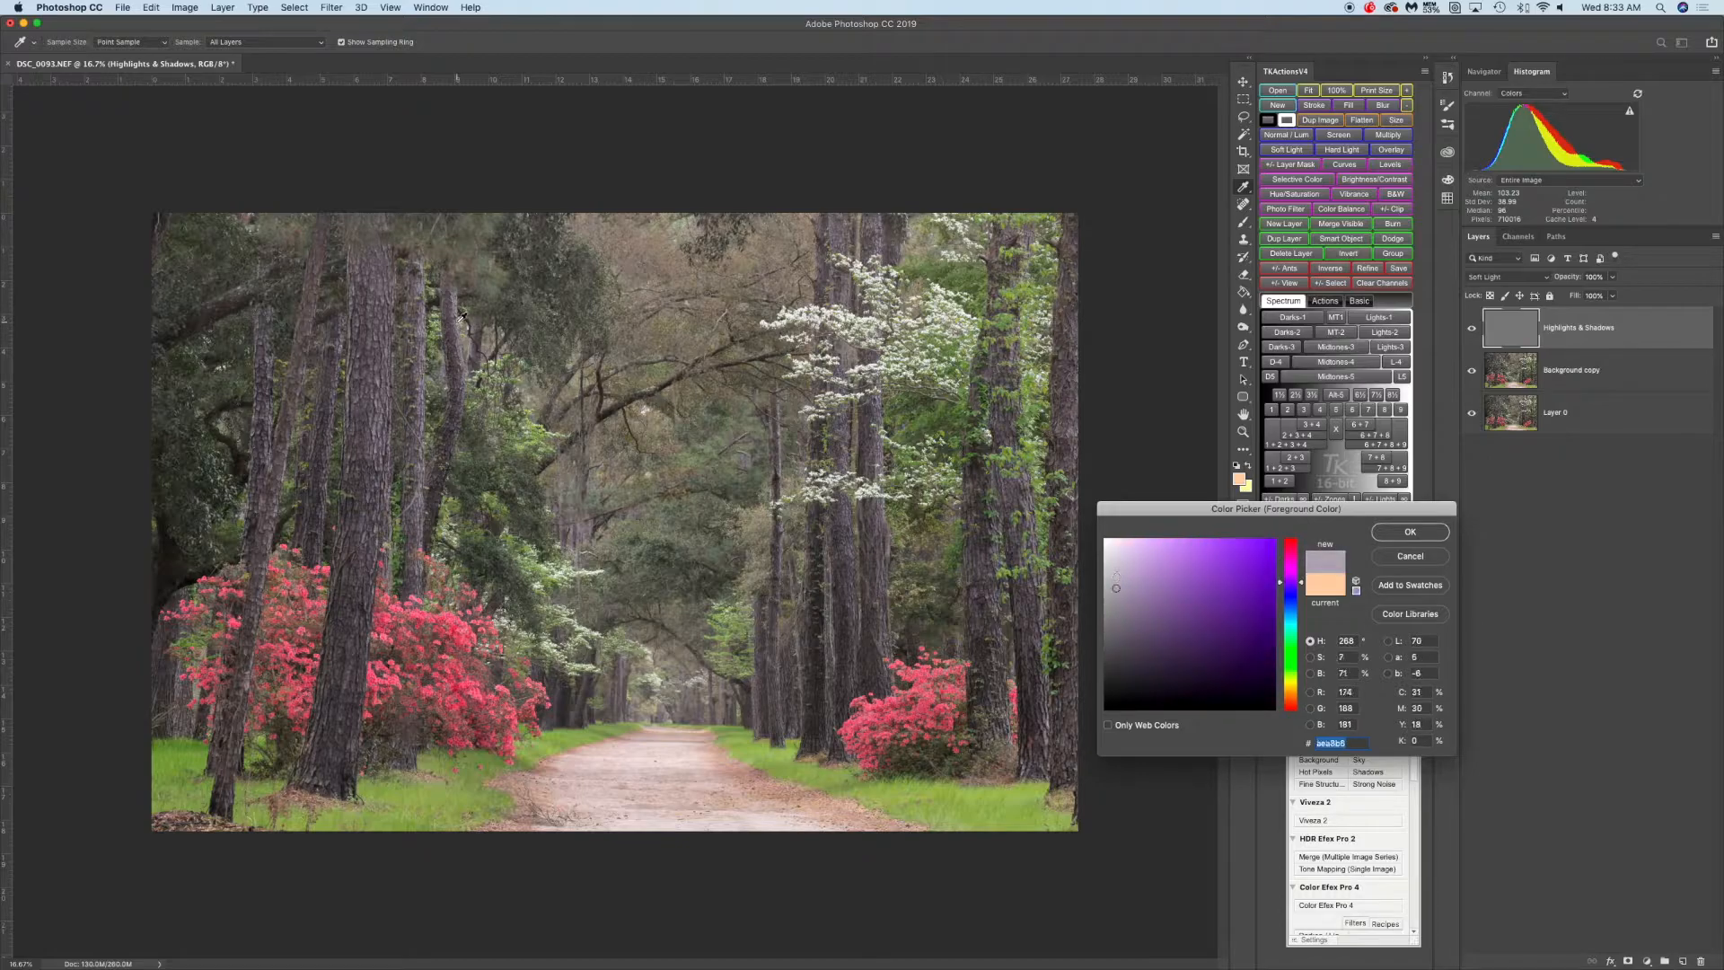
{"action": "left_click", "coordinate": [462, 318]}
{"action": "left_click", "coordinate": [1116, 579]}
{"action": "left_click_drag", "start_coordinate": [1124, 573], "coordinate": [1111, 565]}
{"action": "left_click", "coordinate": [1427, 538]}
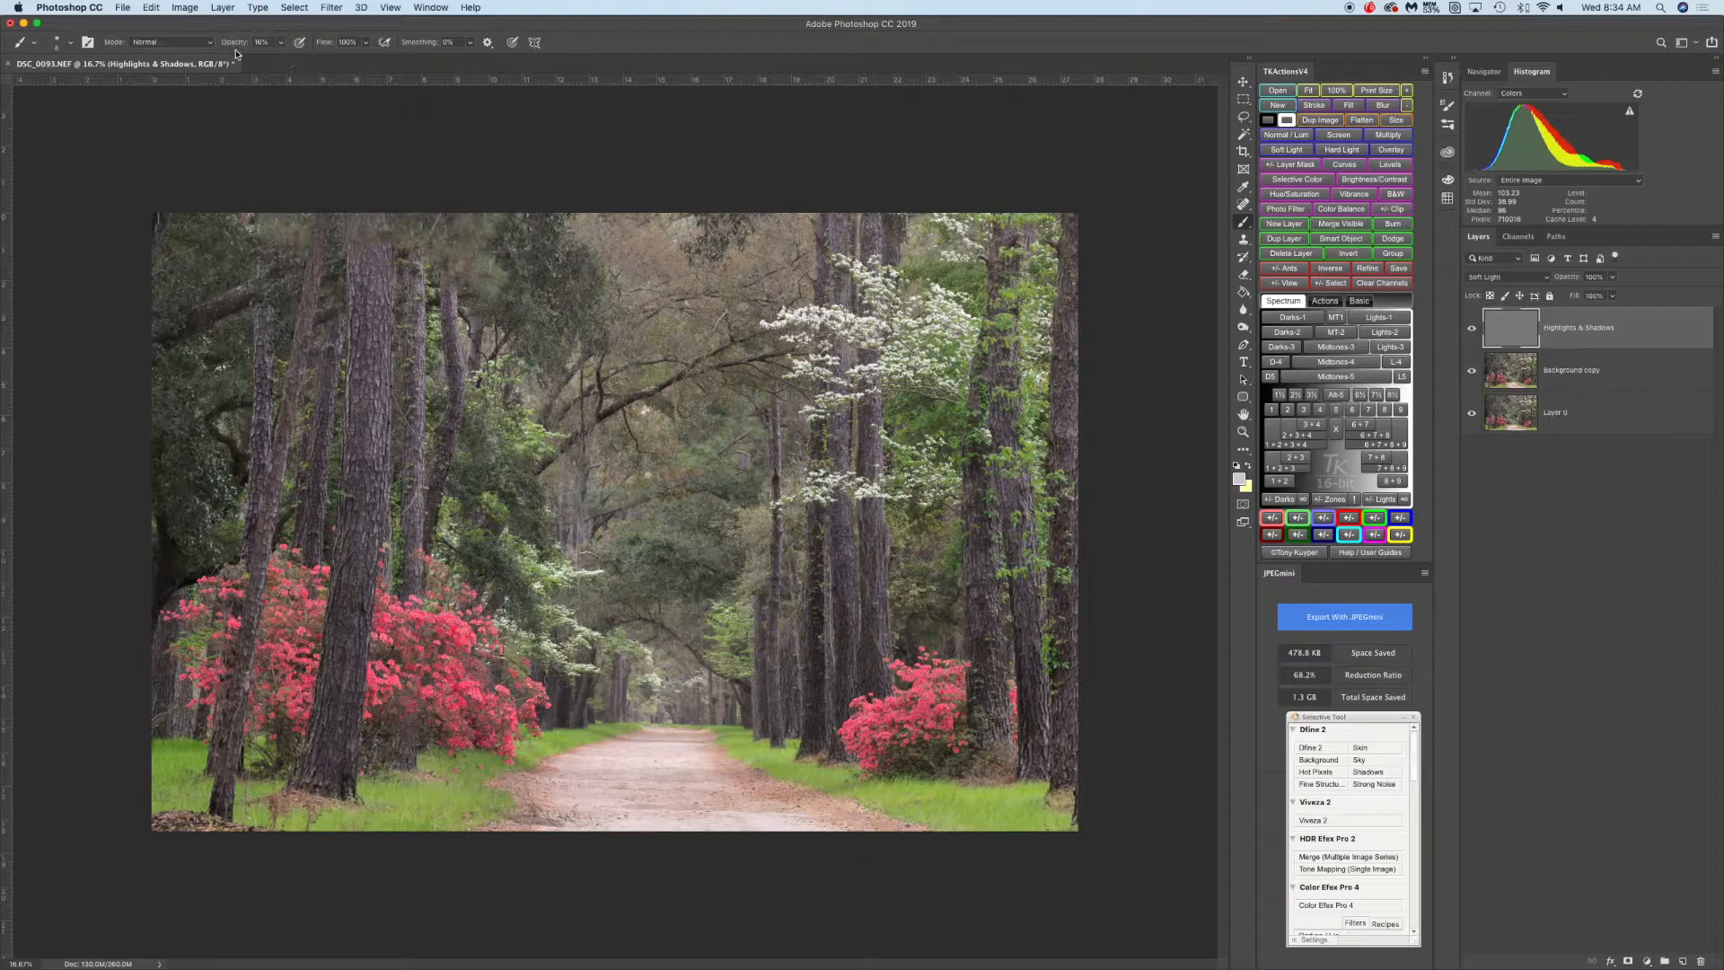
Set brush opacity to about 10%, enlarge the brush, and paint light strokes along the left-center tree trunk
{"action": "left_click", "coordinate": [280, 42]}
{"action": "left_click_drag", "start_coordinate": [283, 59], "coordinate": [306, 60]}
{"action": "left_click", "coordinate": [402, 152]}
{"action": "key", "text": "bracketright"}
{"action": "key", "text": "bracketright"}
{"action": "key", "text": "bracketright"}
{"action": "key", "text": "bracketright"}
{"action": "key", "text": "bracketright"}
{"action": "key", "text": "bracketright"}
{"action": "key", "text": "bracketright"}
{"action": "key", "text": "bracketright"}
{"action": "key", "text": "bracketright"}
{"action": "key", "text": "bracketright"}
{"action": "key", "text": "bracketright"}
{"action": "key", "text": "bracketright"}
{"action": "key", "text": "bracketright"}
{"action": "left_click_drag", "start_coordinate": [383, 315], "coordinate": [380, 452]}
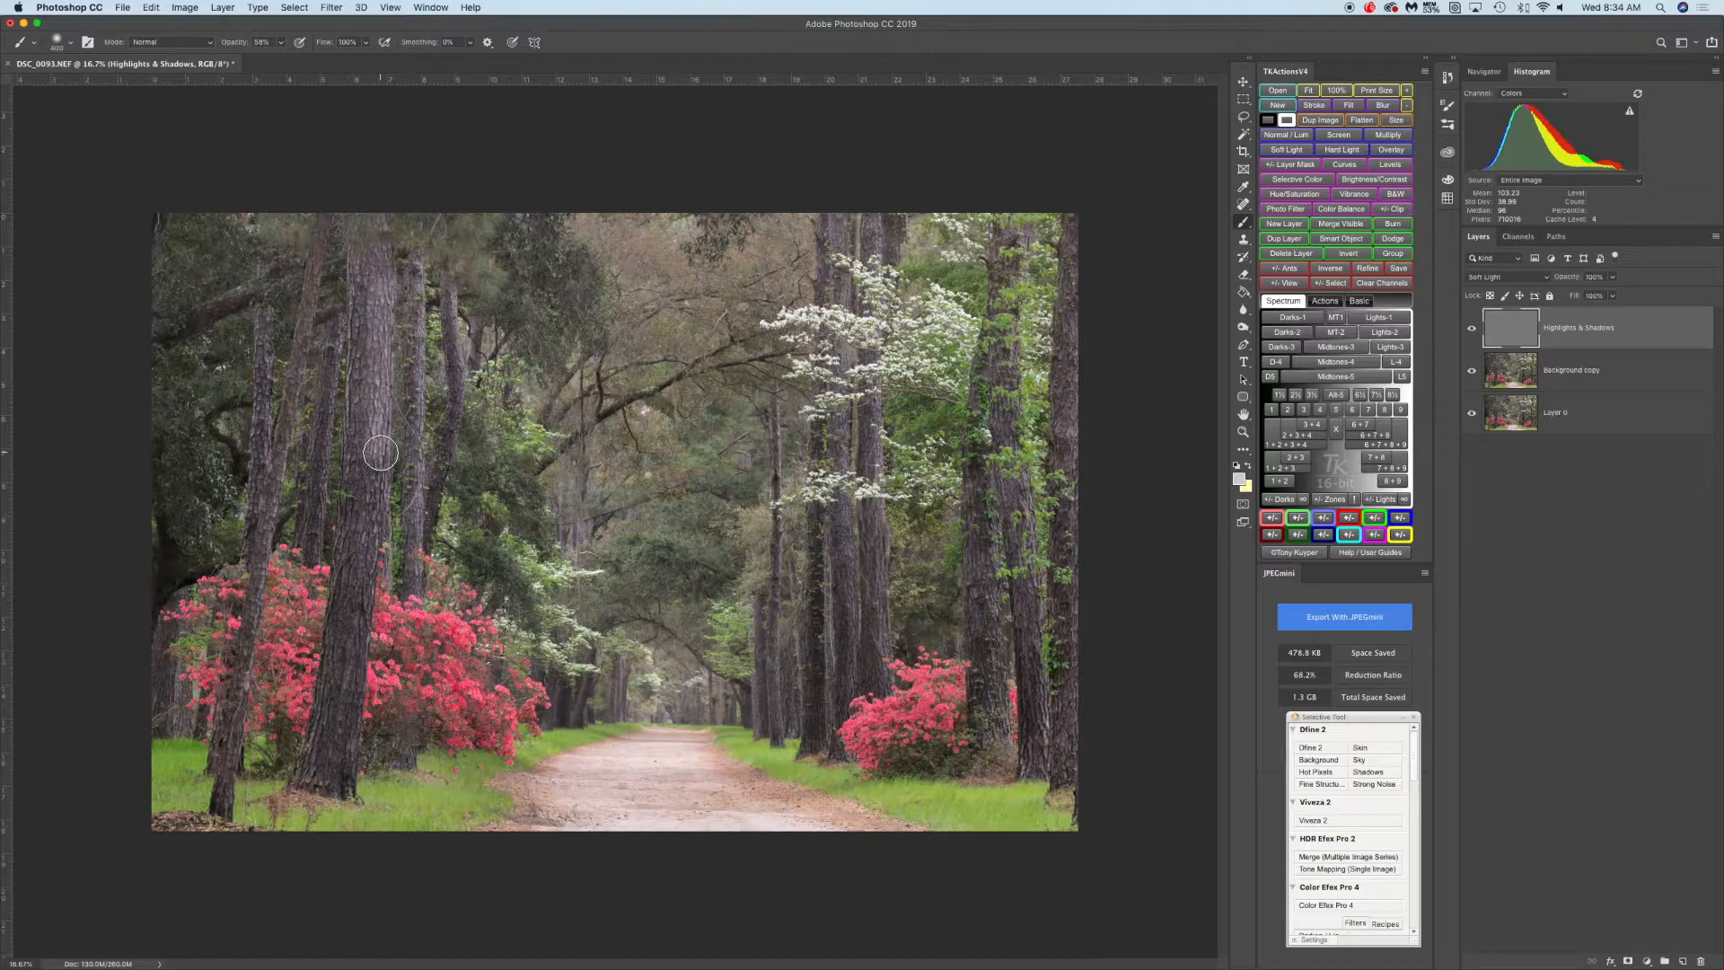
{"action": "left_click_drag", "start_coordinate": [381, 453], "coordinate": [383, 296]}
{"action": "key", "text": "super+alt+shift+e"}
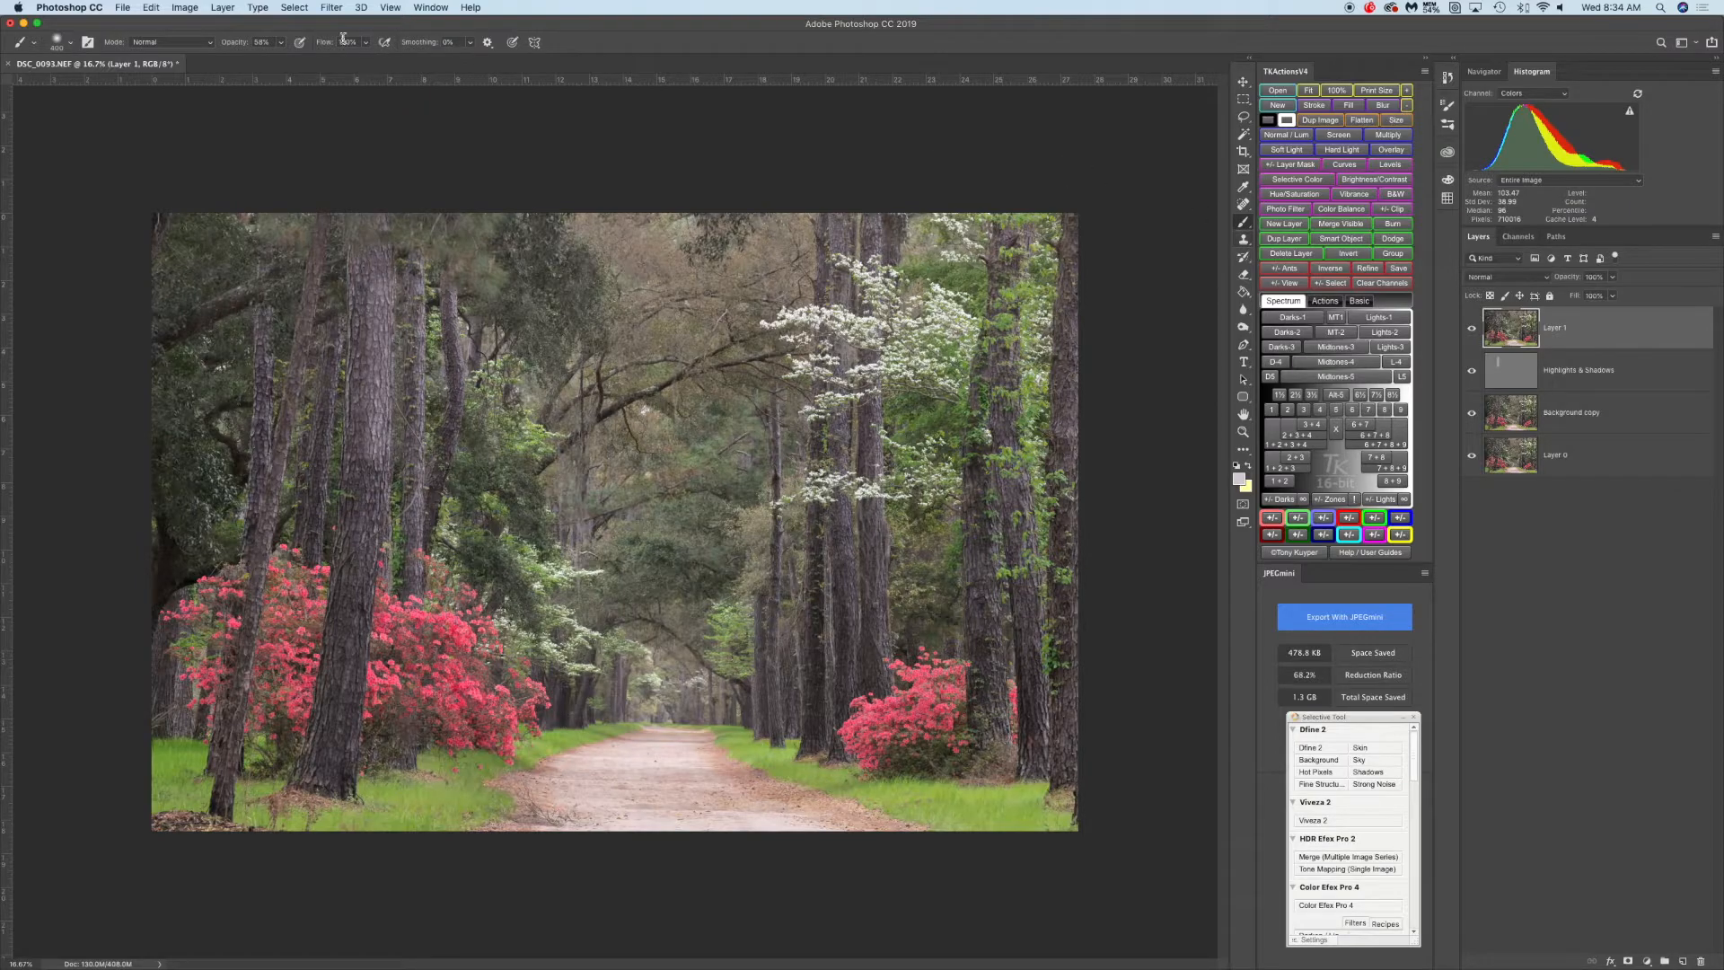
{"action": "mouse_move", "coordinate": [377, 386]}
{"action": "left_mouse_down"}
{"action": "mouse_move", "coordinate": [378, 420]}
{"action": "mouse_move", "coordinate": [380, 350]}
{"action": "mouse_move", "coordinate": [385, 377]}
{"action": "left_mouse_up"}
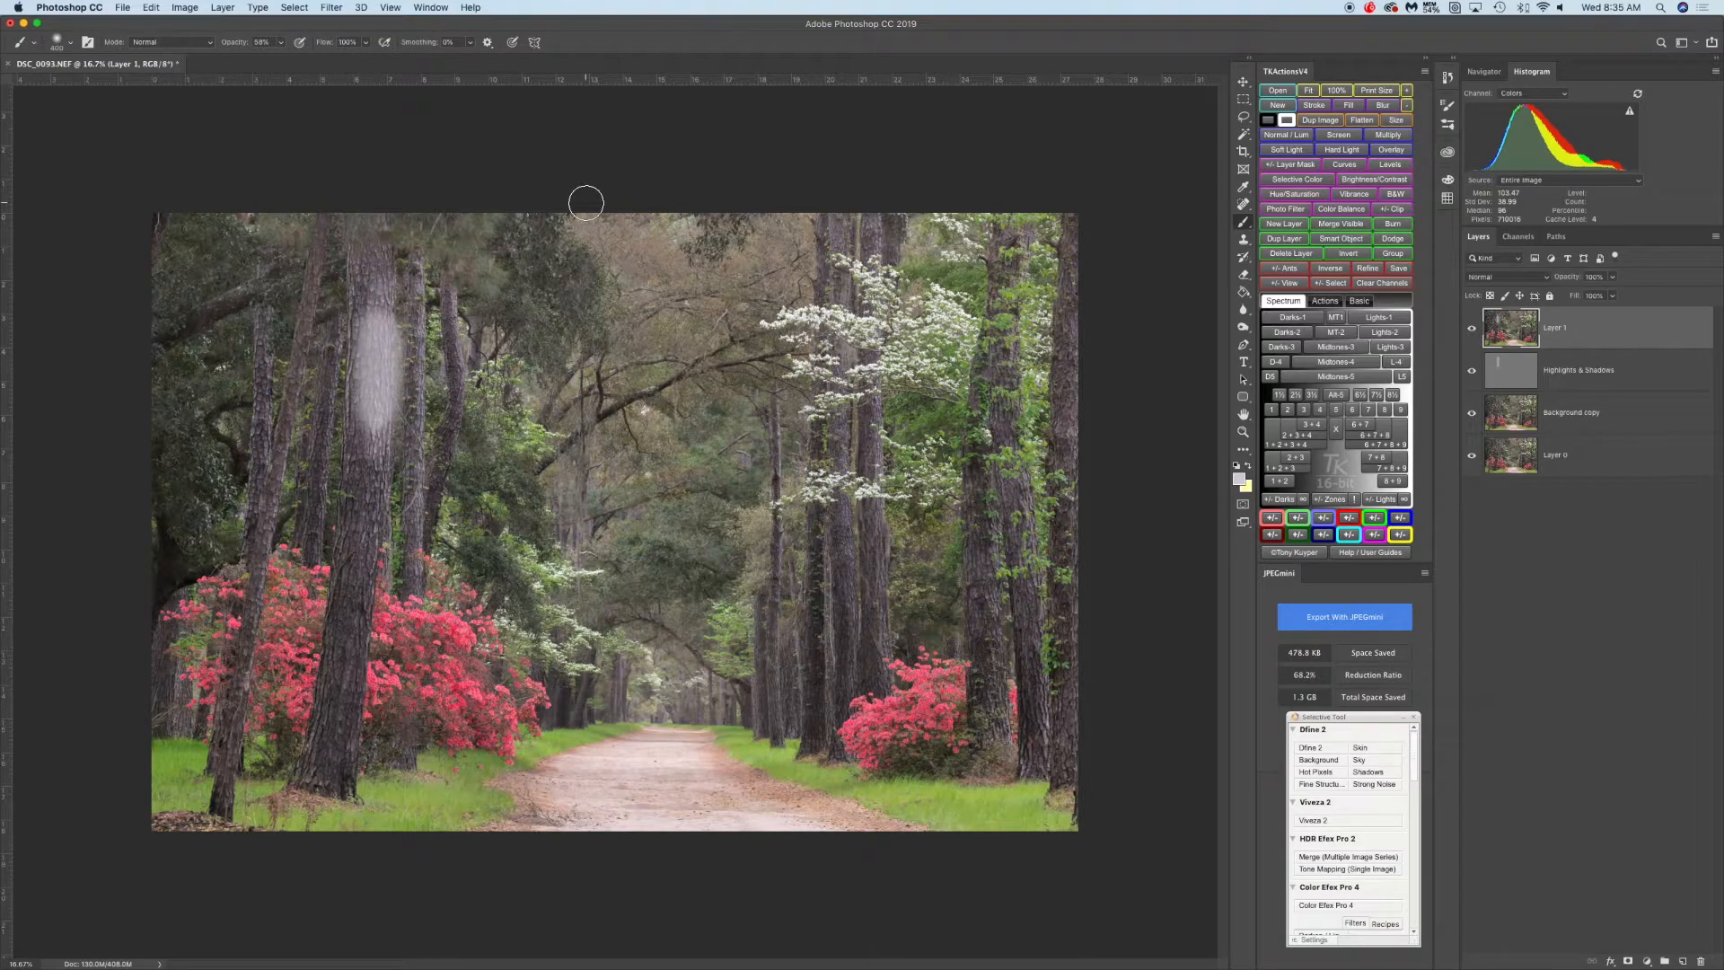
{"action": "key", "text": "super+z"}
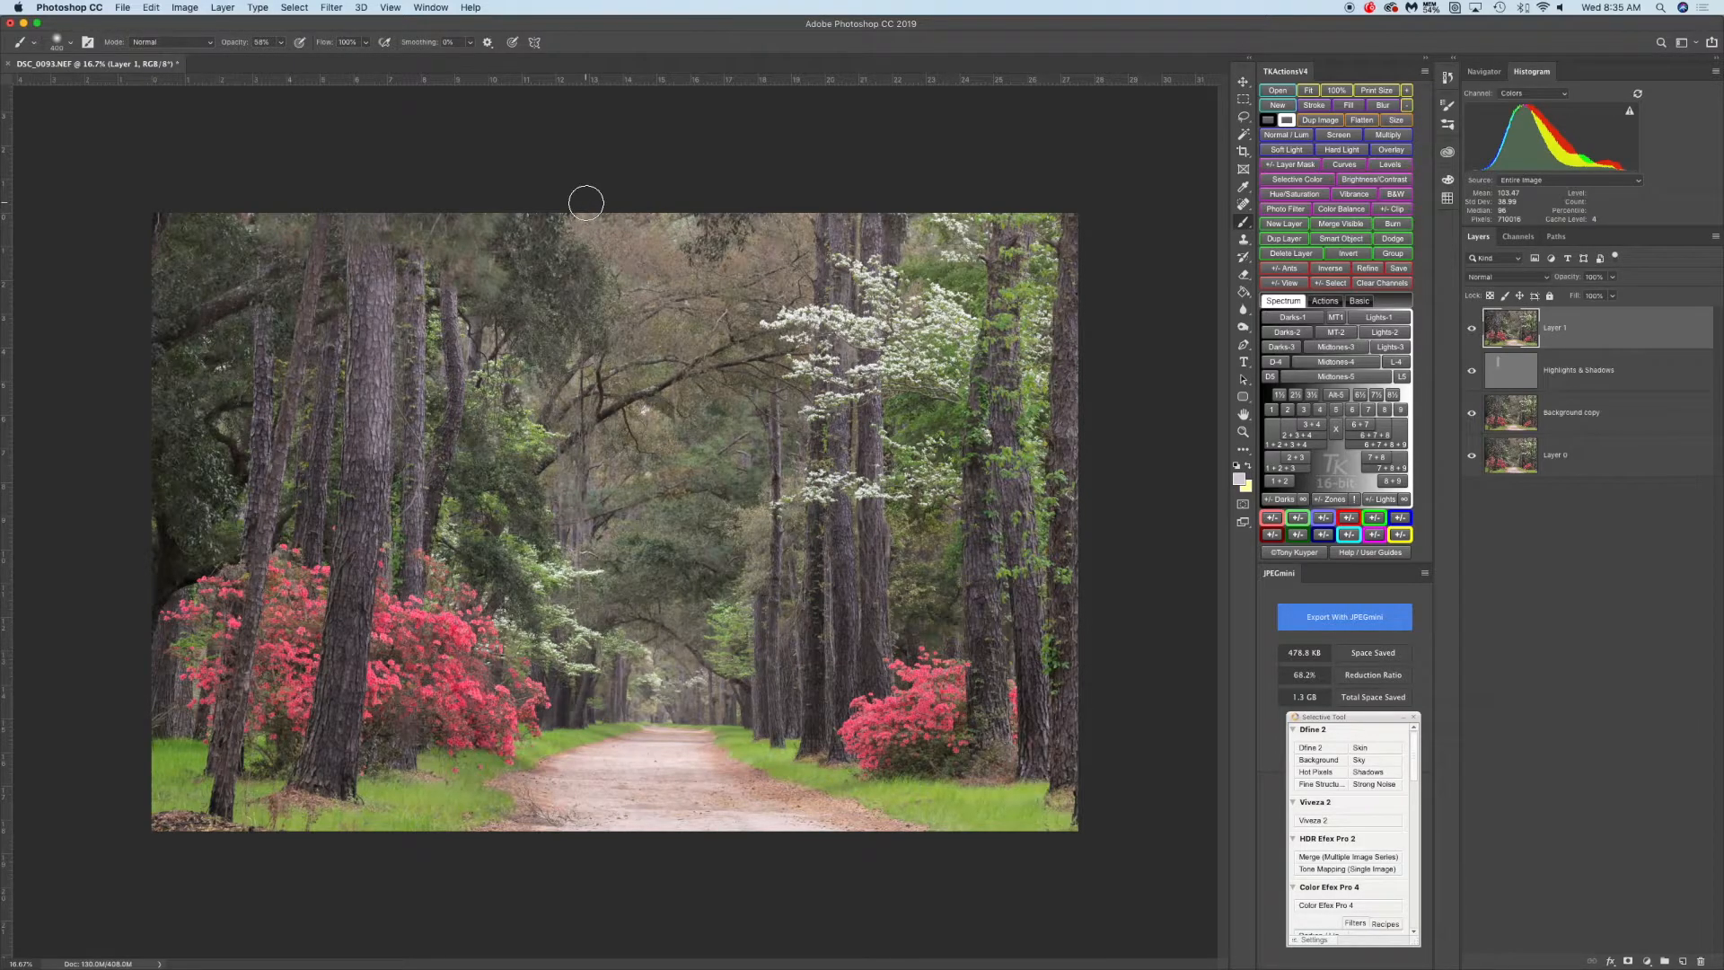
{"action": "key", "text": "super+z"}
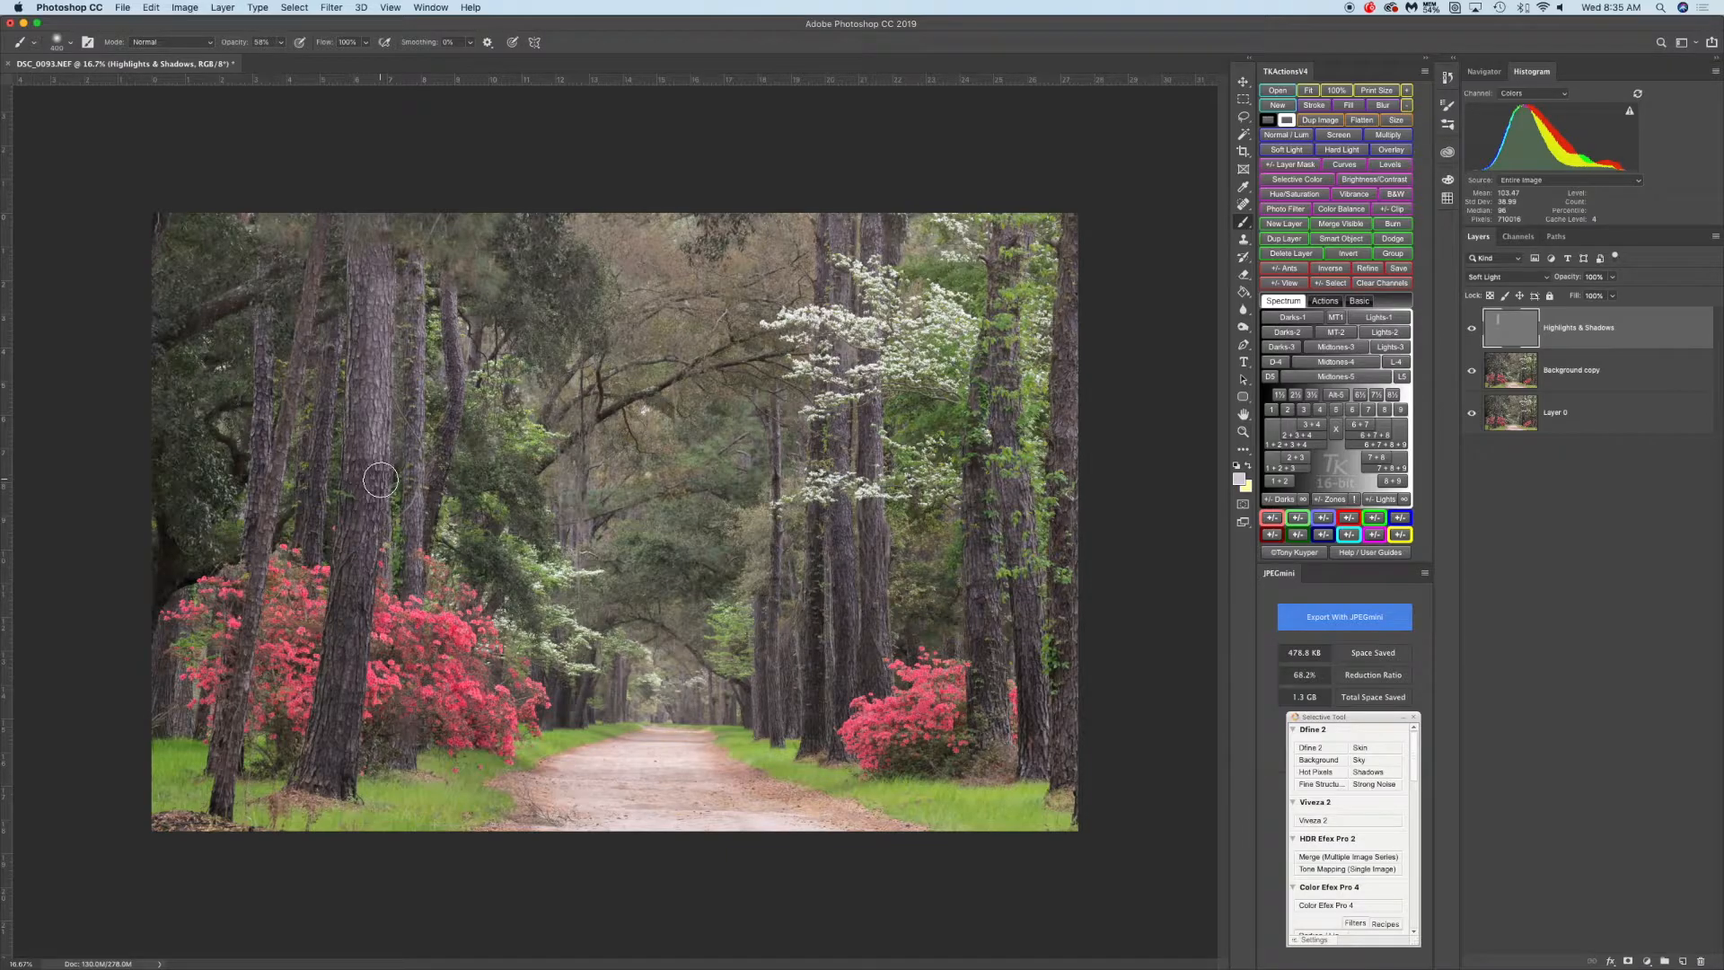
Lower brush opacity to about 19% and paint light strokes on the left trunk and the right-edge trunk
{"action": "left_click", "coordinate": [381, 481], "text": "shift"}
{"action": "left_click", "coordinate": [280, 43]}
{"action": "left_click_drag", "start_coordinate": [281, 60], "coordinate": [257, 61]}
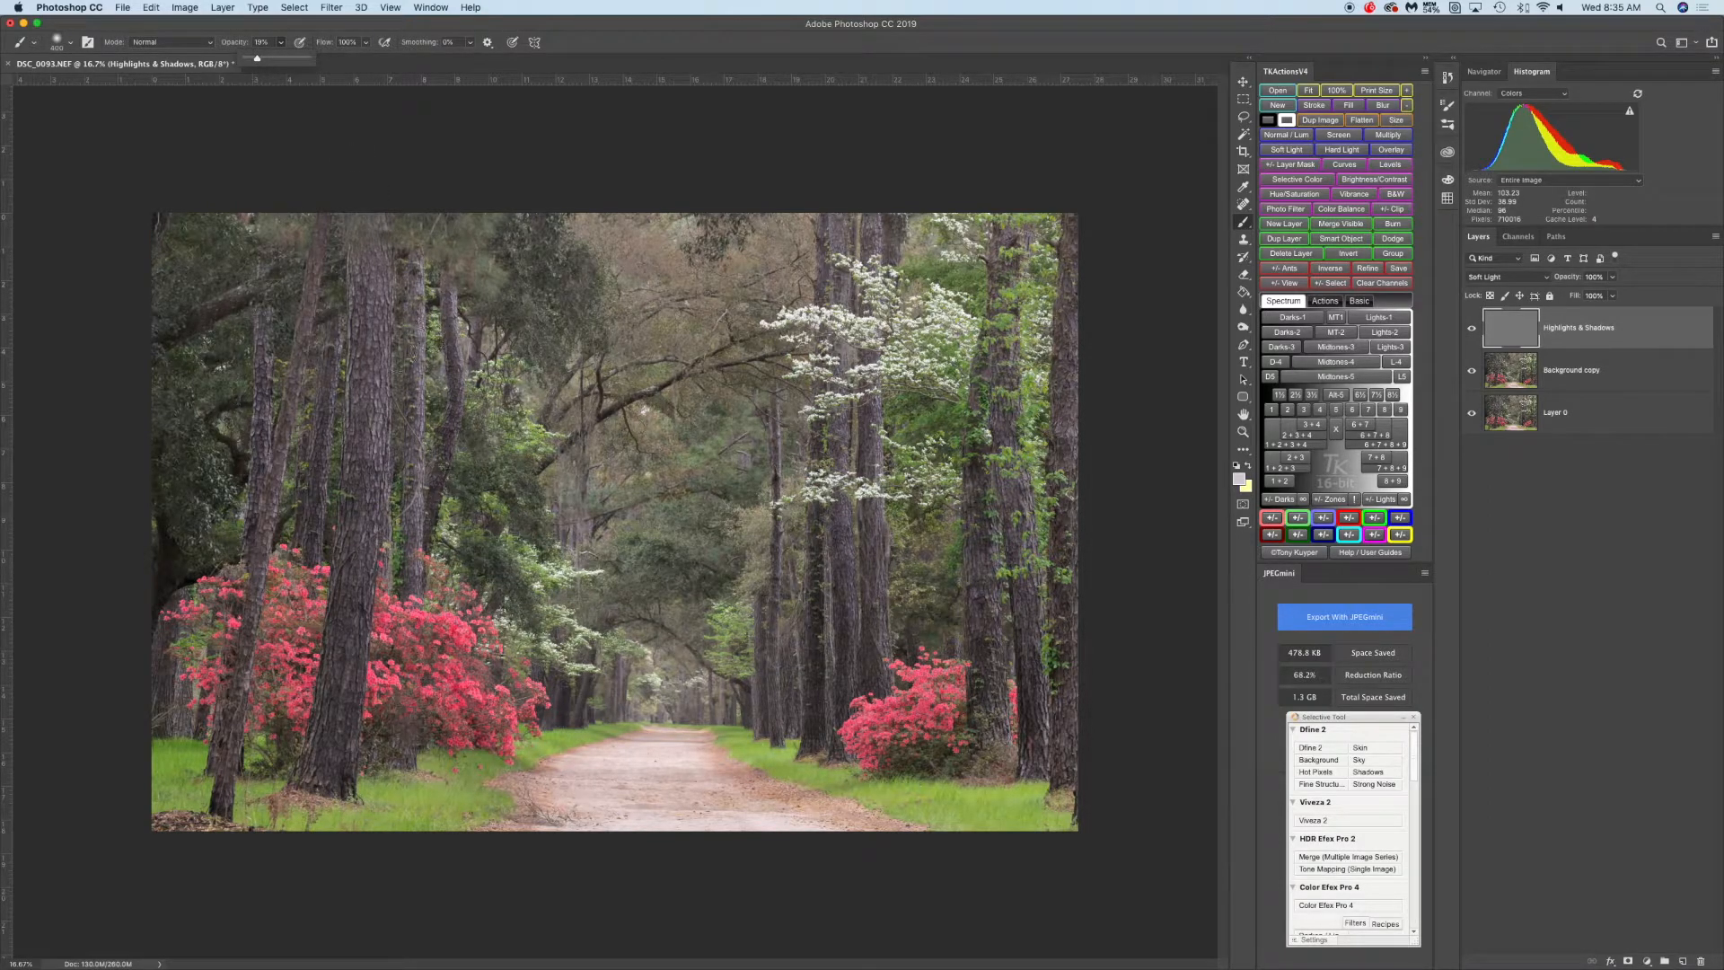
{"action": "key", "text": "bracketleft"}
{"action": "key", "text": "bracketleft"}
{"action": "key", "text": "bracketright"}
{"action": "key", "text": "bracketleft"}
{"action": "key", "text": "bracketleft"}
{"action": "key", "text": "bracketleft"}
{"action": "key", "text": "bracketleft"}
{"action": "key", "text": "bracketleft"}
{"action": "key", "text": "["}
{"action": "key", "text": "bracketright"}
{"action": "key", "text": "bracketright"}
{"action": "left_click_drag", "start_coordinate": [1035, 554], "coordinate": [1050, 645]}
{"action": "key", "text": "bracketleft"}
{"action": "key", "text": "bracketleft"}
Toggle the Highlights & Shadows layer's visibility repeatedly to compare the lightening
{"action": "key", "text": "super+equal"}
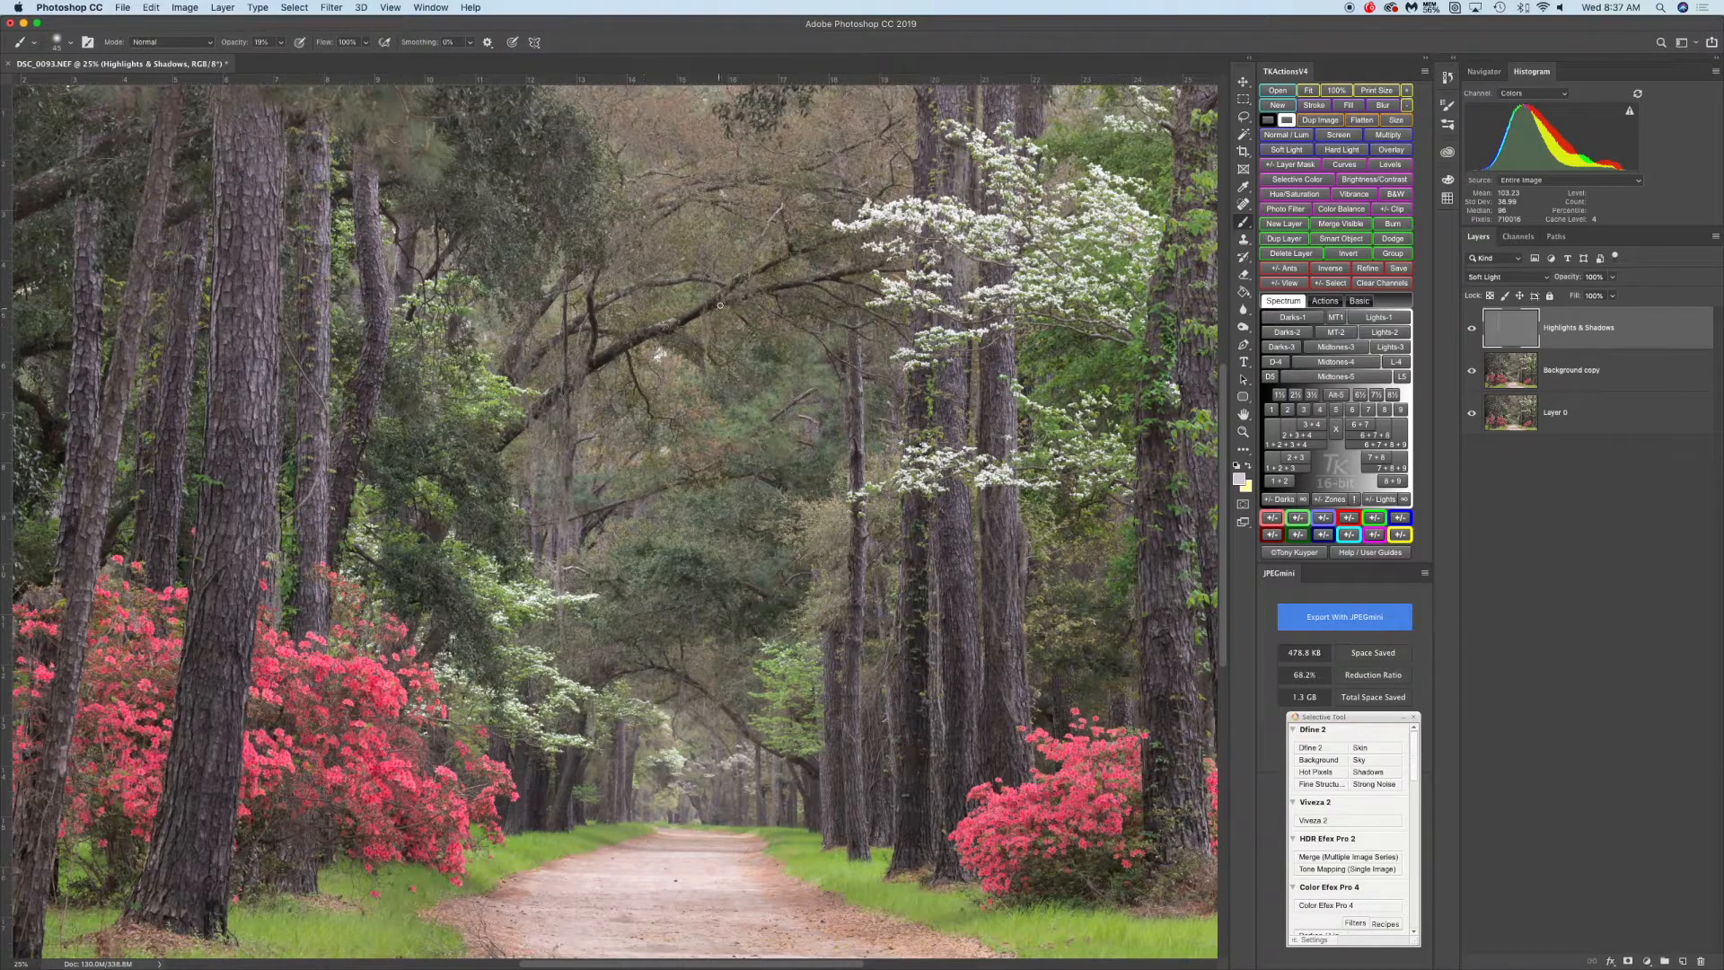
{"action": "key", "text": "super+minus"}
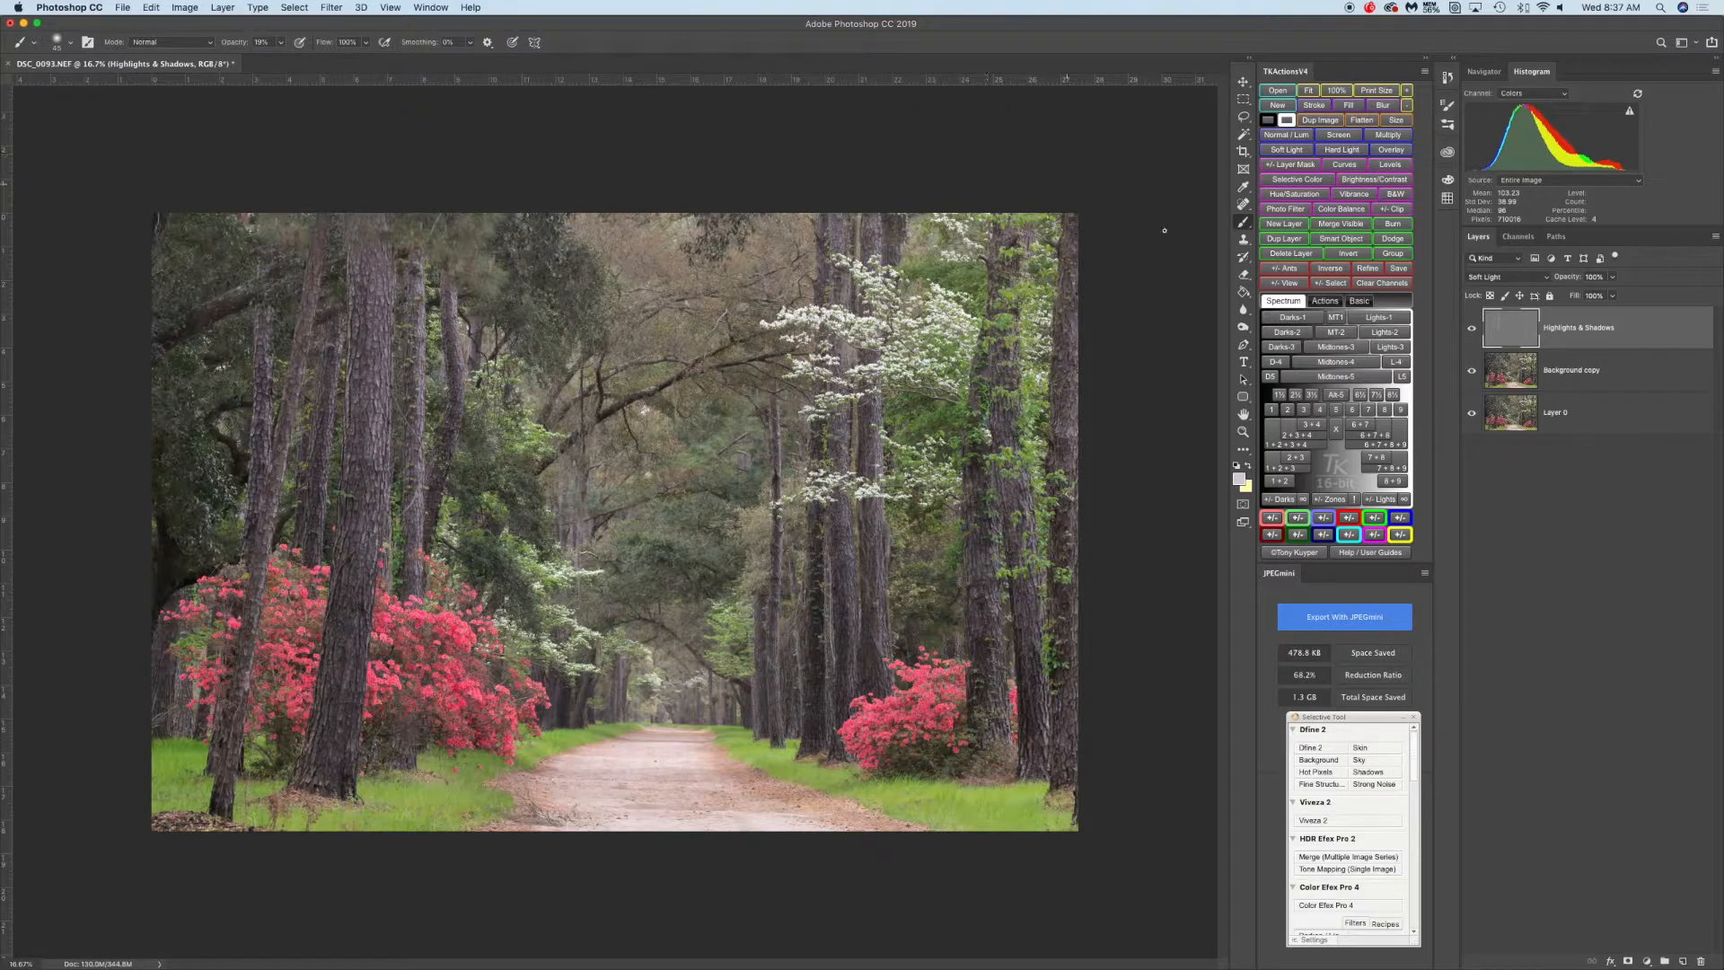
{"action": "left_click", "coordinate": [1471, 330]}
{"action": "left_click", "coordinate": [1472, 331]}
{"action": "left_click", "coordinate": [1472, 332]}
{"action": "left_click", "coordinate": [1472, 332]}
{"action": "left_click", "coordinate": [1472, 332]}
{"action": "left_click", "coordinate": [1472, 331]}
{"action": "left_click", "coordinate": [1472, 332]}
{"action": "left_click", "coordinate": [1472, 332]}
{"action": "left_click", "coordinate": [1472, 332]}
{"action": "left_click", "coordinate": [1472, 331]}
Set the foreground color to black and the brush opacity to about 13%
{"action": "left_click", "coordinate": [1249, 467]}
{"action": "left_click", "coordinate": [1240, 480]}
{"action": "left_click_drag", "start_coordinate": [1148, 601], "coordinate": [1088, 718]}
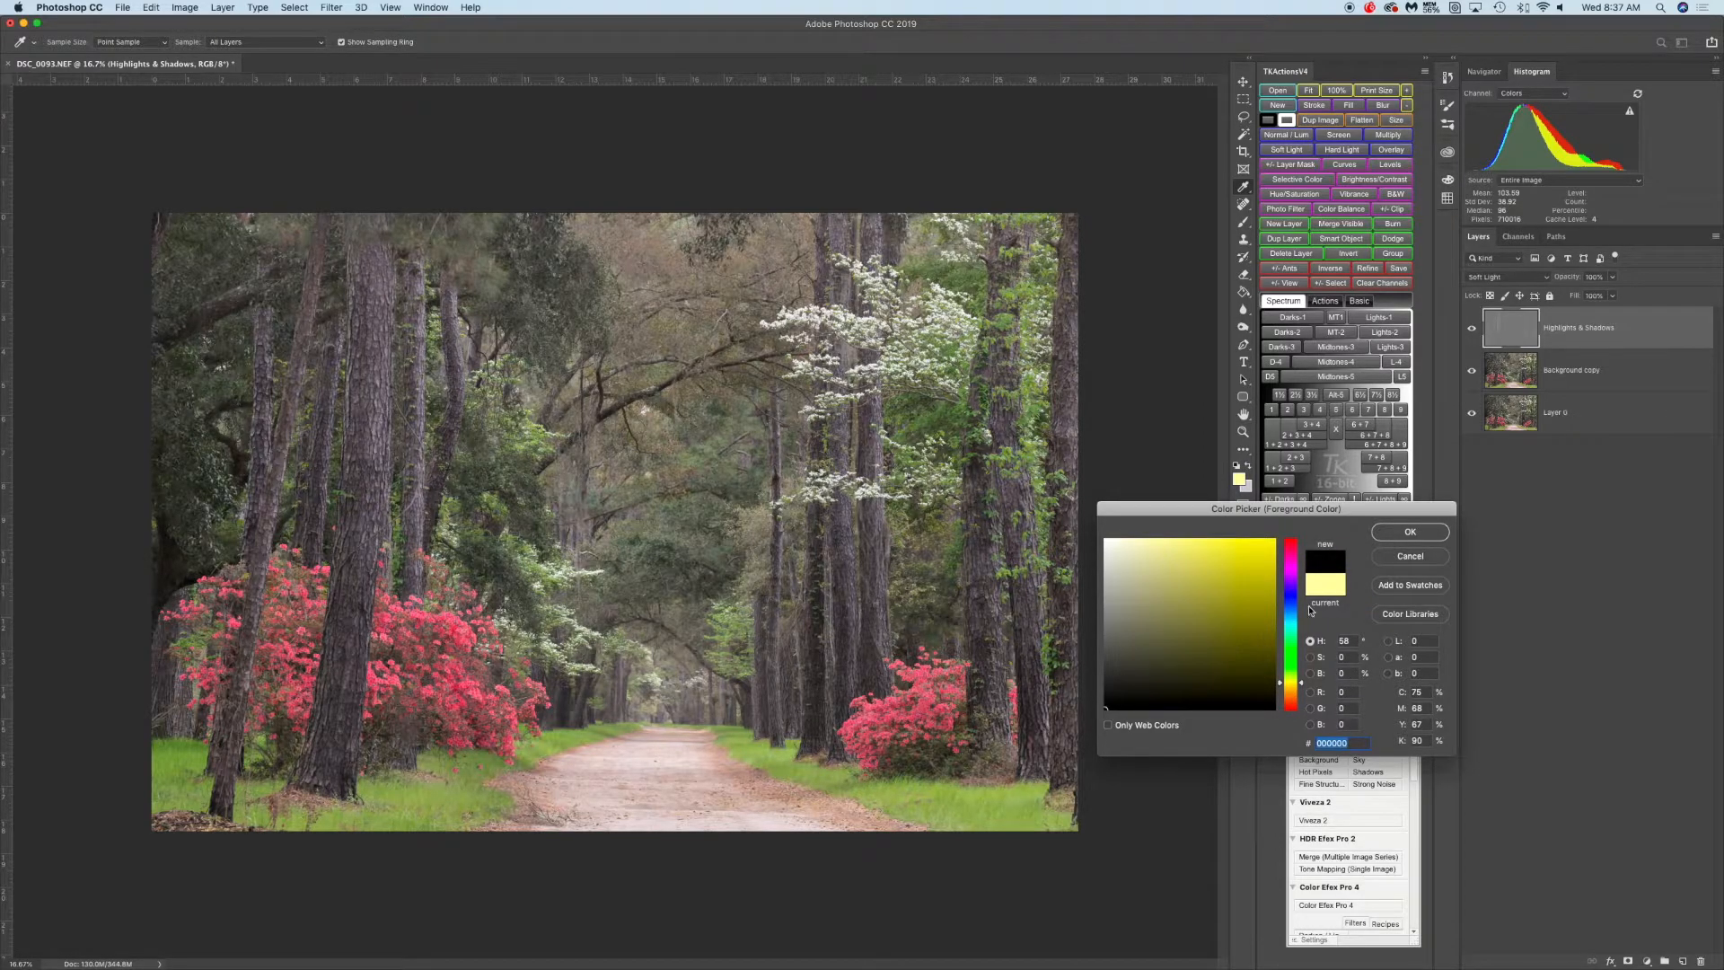
{"action": "left_click", "coordinate": [1397, 537]}
{"action": "left_click", "coordinate": [282, 44]}
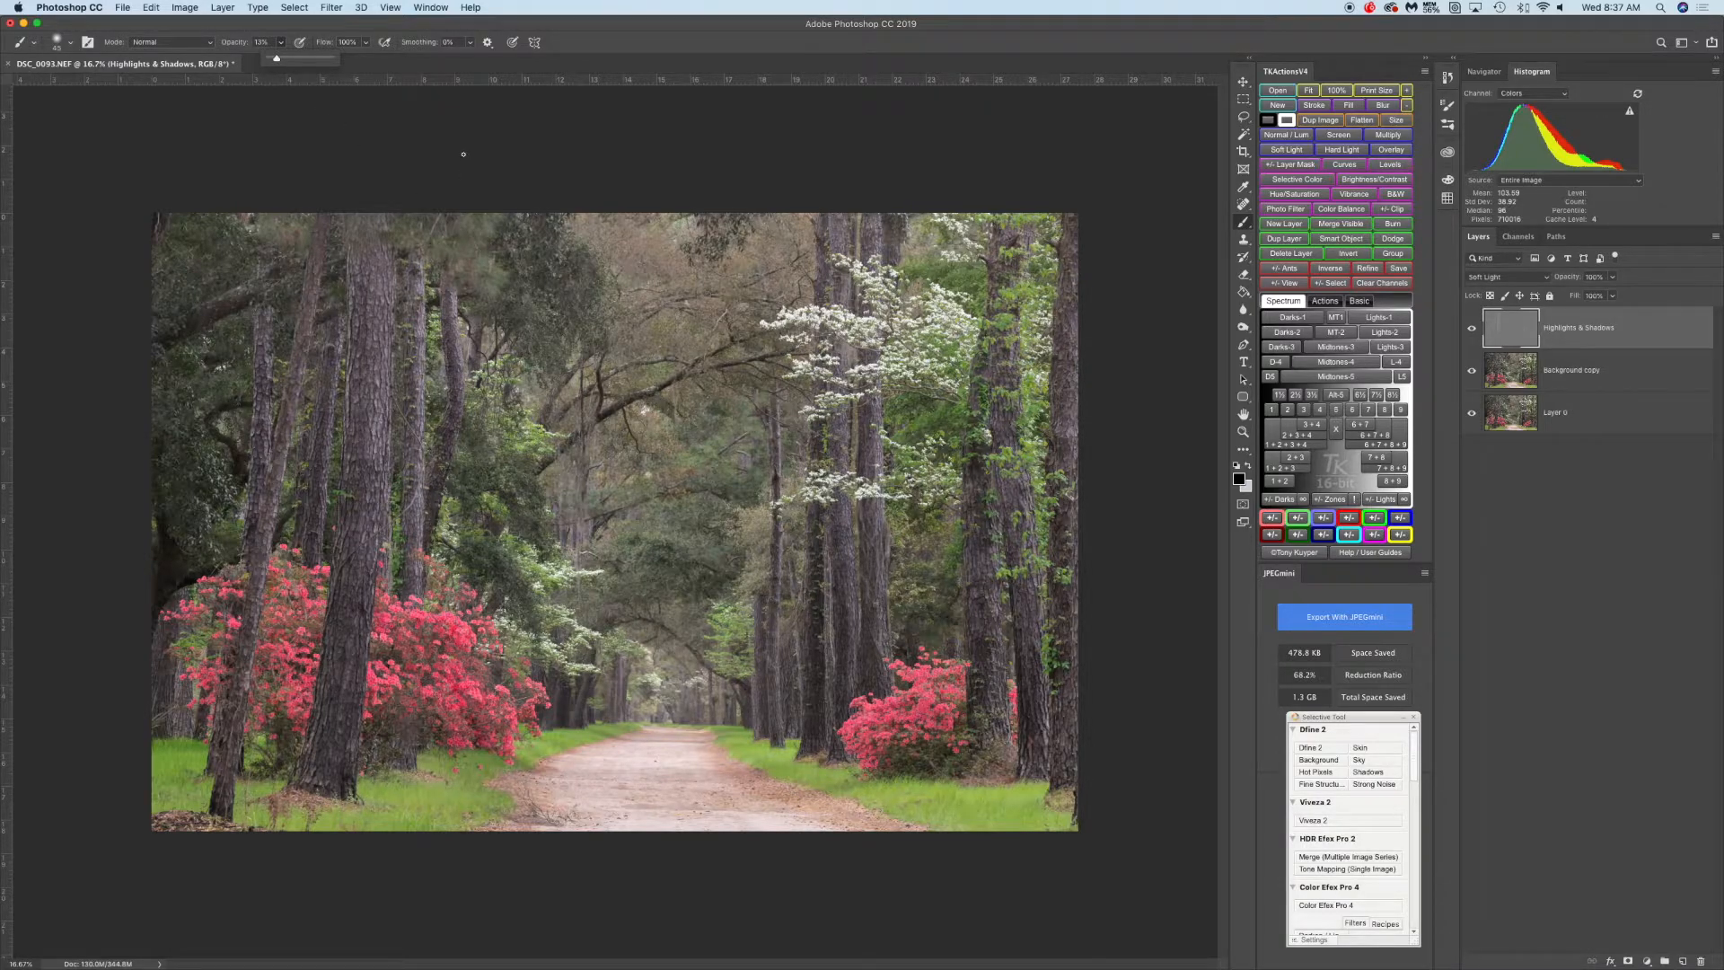
{"action": "left_click", "coordinate": [428, 191]}
Paint dark strokes down several tree trunks on both sides of the road to darken them
{"action": "key", "text": "bracketright"}
{"action": "key", "text": "bracketright"}
{"action": "key", "text": "bracketright"}
{"action": "key", "text": "bracketright"}
{"action": "key", "text": "bracketright"}
{"action": "left_click_drag", "start_coordinate": [360, 308], "coordinate": [339, 659]}
{"action": "left_click_drag", "start_coordinate": [360, 275], "coordinate": [358, 225]}
{"action": "key", "text": "bracketleft"}
{"action": "key", "text": "bracketleft"}
{"action": "key", "text": "bracketleft"}
{"action": "key", "text": "bracketleft"}
{"action": "mouse_move", "coordinate": [410, 294]}
{"action": "left_mouse_down"}
{"action": "mouse_move", "coordinate": [421, 368]}
{"action": "mouse_move", "coordinate": [403, 590]}
{"action": "left_mouse_up"}
{"action": "left_click_drag", "start_coordinate": [444, 286], "coordinate": [446, 335]}
{"action": "left_click_drag", "start_coordinate": [450, 426], "coordinate": [438, 475]}
{"action": "left_click_drag", "start_coordinate": [314, 262], "coordinate": [280, 450]}
{"action": "mouse_move", "coordinate": [250, 317]}
{"action": "left_mouse_down"}
{"action": "mouse_move", "coordinate": [261, 541]}
{"action": "mouse_move", "coordinate": [244, 673]}
{"action": "left_mouse_up"}
{"action": "left_click_drag", "start_coordinate": [834, 218], "coordinate": [839, 280]}
{"action": "left_click_drag", "start_coordinate": [837, 345], "coordinate": [835, 463]}
{"action": "left_click_drag", "start_coordinate": [888, 214], "coordinate": [894, 278]}
{"action": "left_click_drag", "start_coordinate": [1000, 242], "coordinate": [982, 369]}
Toggle the Highlights & Shadows layer's visibility repeatedly to compare the darkening
{"action": "left_click", "coordinate": [1473, 333]}
{"action": "left_click", "coordinate": [1473, 332]}
{"action": "left_click", "coordinate": [1472, 332]}
{"action": "left_click", "coordinate": [1473, 332]}
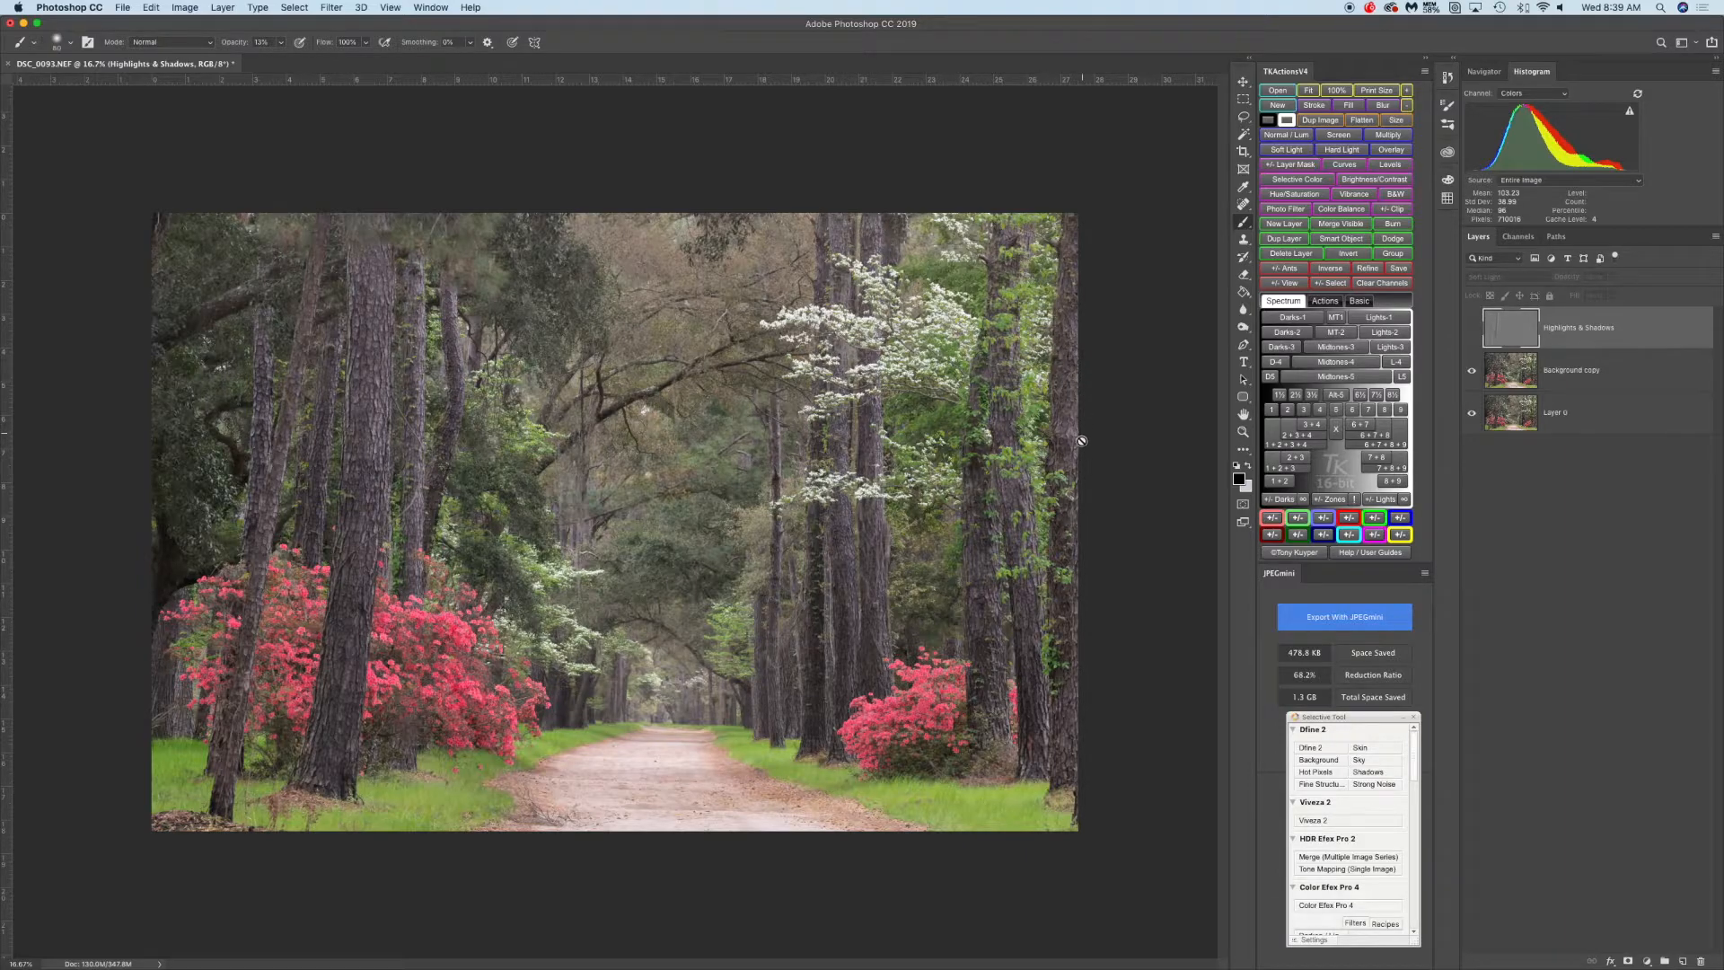
{"action": "left_click", "coordinate": [1471, 331]}
{"action": "left_click", "coordinate": [1472, 332]}
{"action": "left_click", "coordinate": [1472, 331]}
{"action": "left_click", "coordinate": [1472, 331]}
{"action": "left_click", "coordinate": [1471, 331]}
{"action": "left_click", "coordinate": [1472, 332]}
{"action": "left_click", "coordinate": [1472, 331]}
{"action": "left_click", "coordinate": [1472, 331]}
{"action": "left_click", "coordinate": [1472, 331]}
{"action": "left_click", "coordinate": [1471, 331]}
{"action": "left_click", "coordinate": [1473, 332]}
Set brush opacity to about 9%, enlarge the brush, and darken the grass beside the right azalea
{"action": "left_click", "coordinate": [281, 43]}
{"action": "left_click_drag", "start_coordinate": [282, 60], "coordinate": [285, 61]}
{"action": "left_click", "coordinate": [977, 712]}
{"action": "key", "text": "bracketright"}
{"action": "key", "text": "bracketright"}
{"action": "key", "text": "bracketright"}
{"action": "key", "text": "bracketright"}
{"action": "key", "text": "bracketright"}
{"action": "key", "text": "bracketright"}
{"action": "key", "text": "bracketright"}
{"action": "key", "text": "bracketright"}
{"action": "left_click_drag", "start_coordinate": [887, 773], "coordinate": [933, 773]}
Paint further dark strokes along the grass at both road edges and into the shadowed center-left woods
{"action": "left_click", "coordinate": [282, 44]}
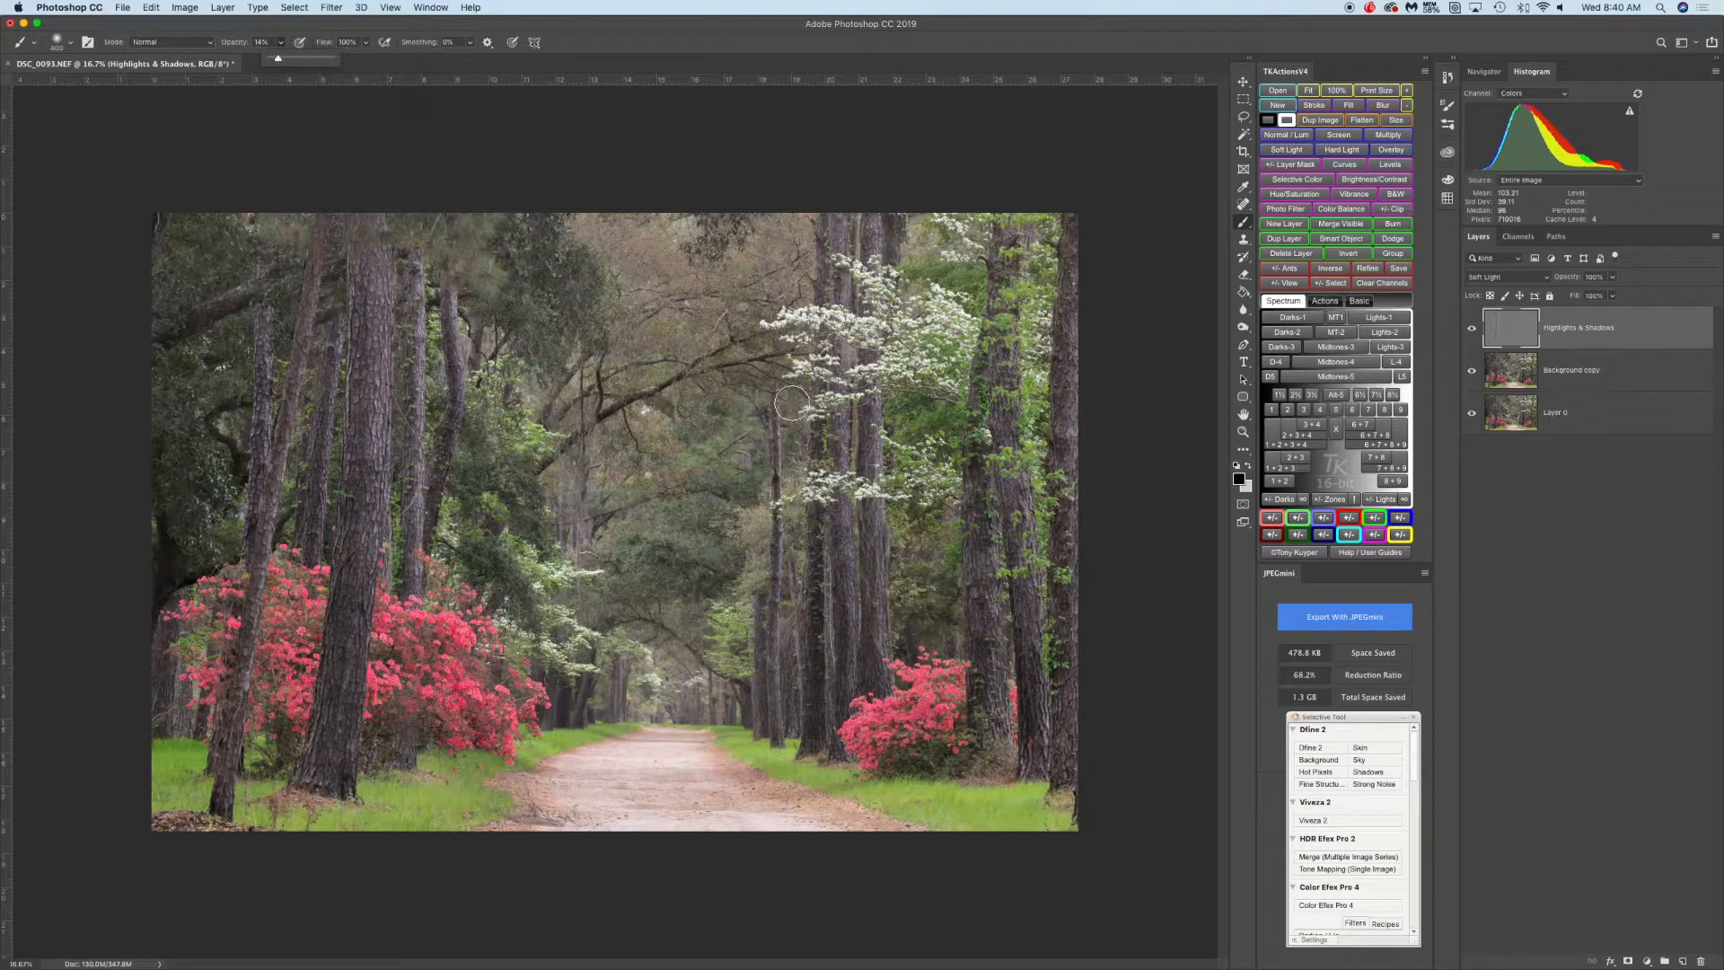
{"action": "left_click", "coordinate": [930, 758]}
{"action": "left_click_drag", "start_coordinate": [929, 758], "coordinate": [892, 770]}
{"action": "left_click_drag", "start_coordinate": [399, 752], "coordinate": [380, 747]}
{"action": "mouse_move", "coordinate": [280, 773]}
{"action": "left_mouse_down"}
{"action": "mouse_move", "coordinate": [269, 747]}
{"action": "mouse_move", "coordinate": [294, 780]}
{"action": "mouse_move", "coordinate": [412, 752]}
{"action": "left_mouse_up"}
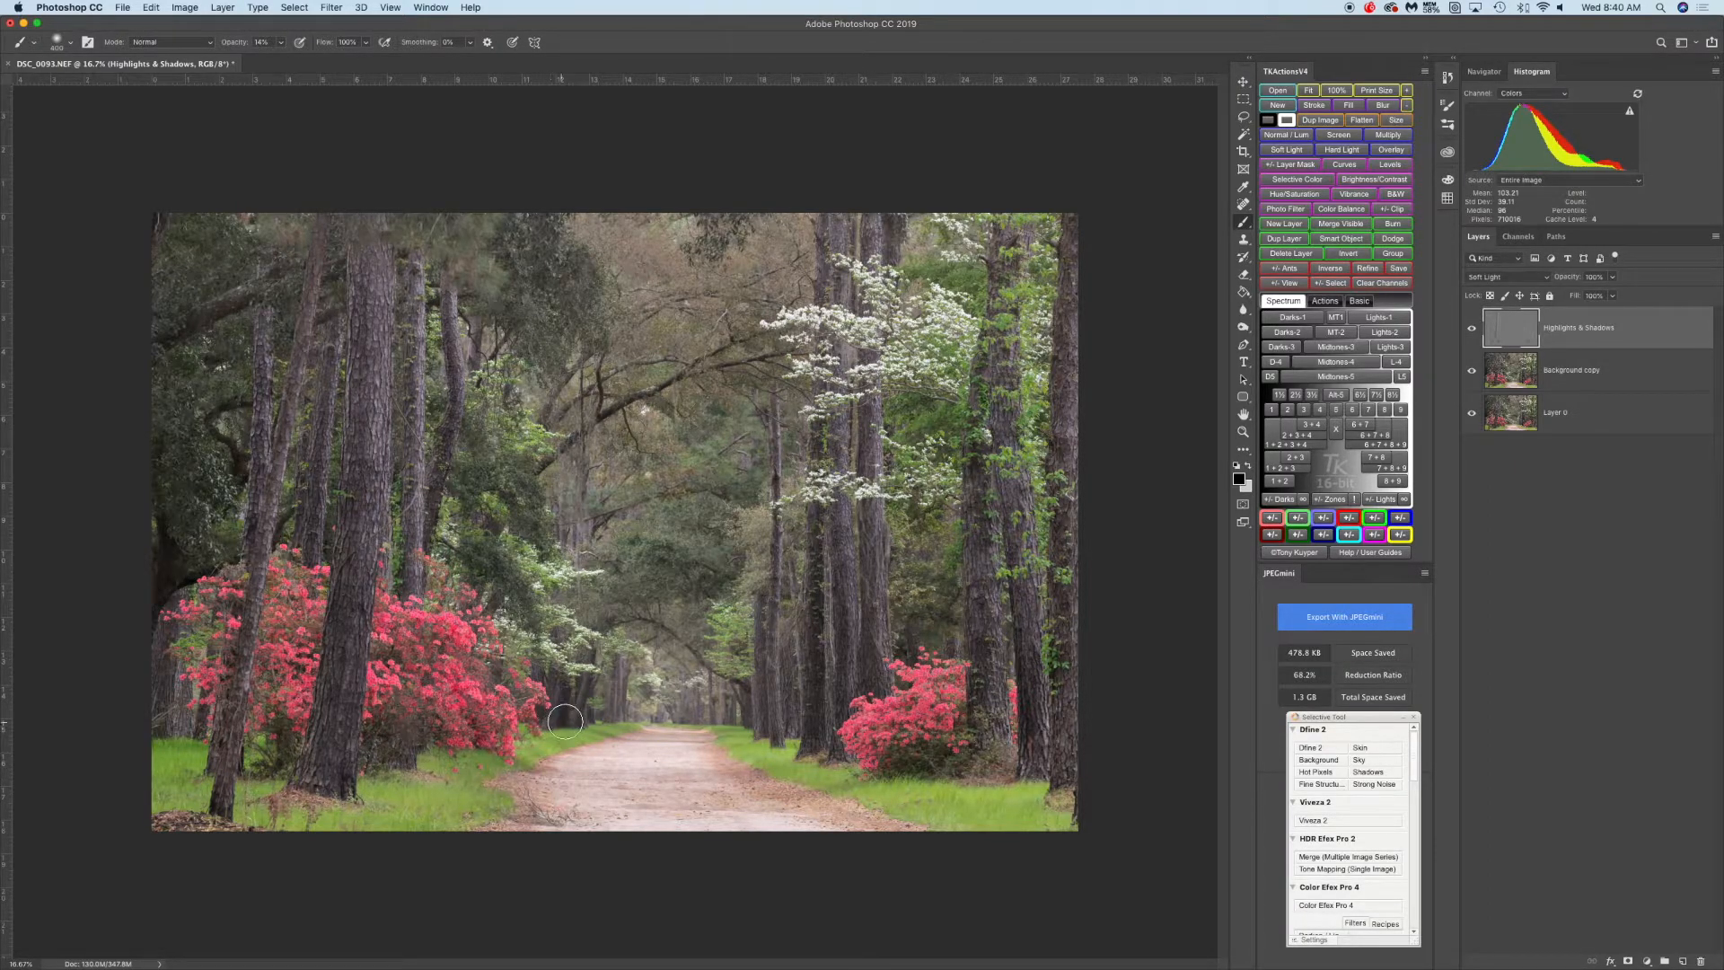
{"action": "mouse_move", "coordinate": [810, 751]}
{"action": "left_mouse_down"}
{"action": "mouse_move", "coordinate": [800, 738]}
{"action": "mouse_move", "coordinate": [1008, 778]}
{"action": "mouse_move", "coordinate": [867, 776]}
{"action": "left_mouse_up"}
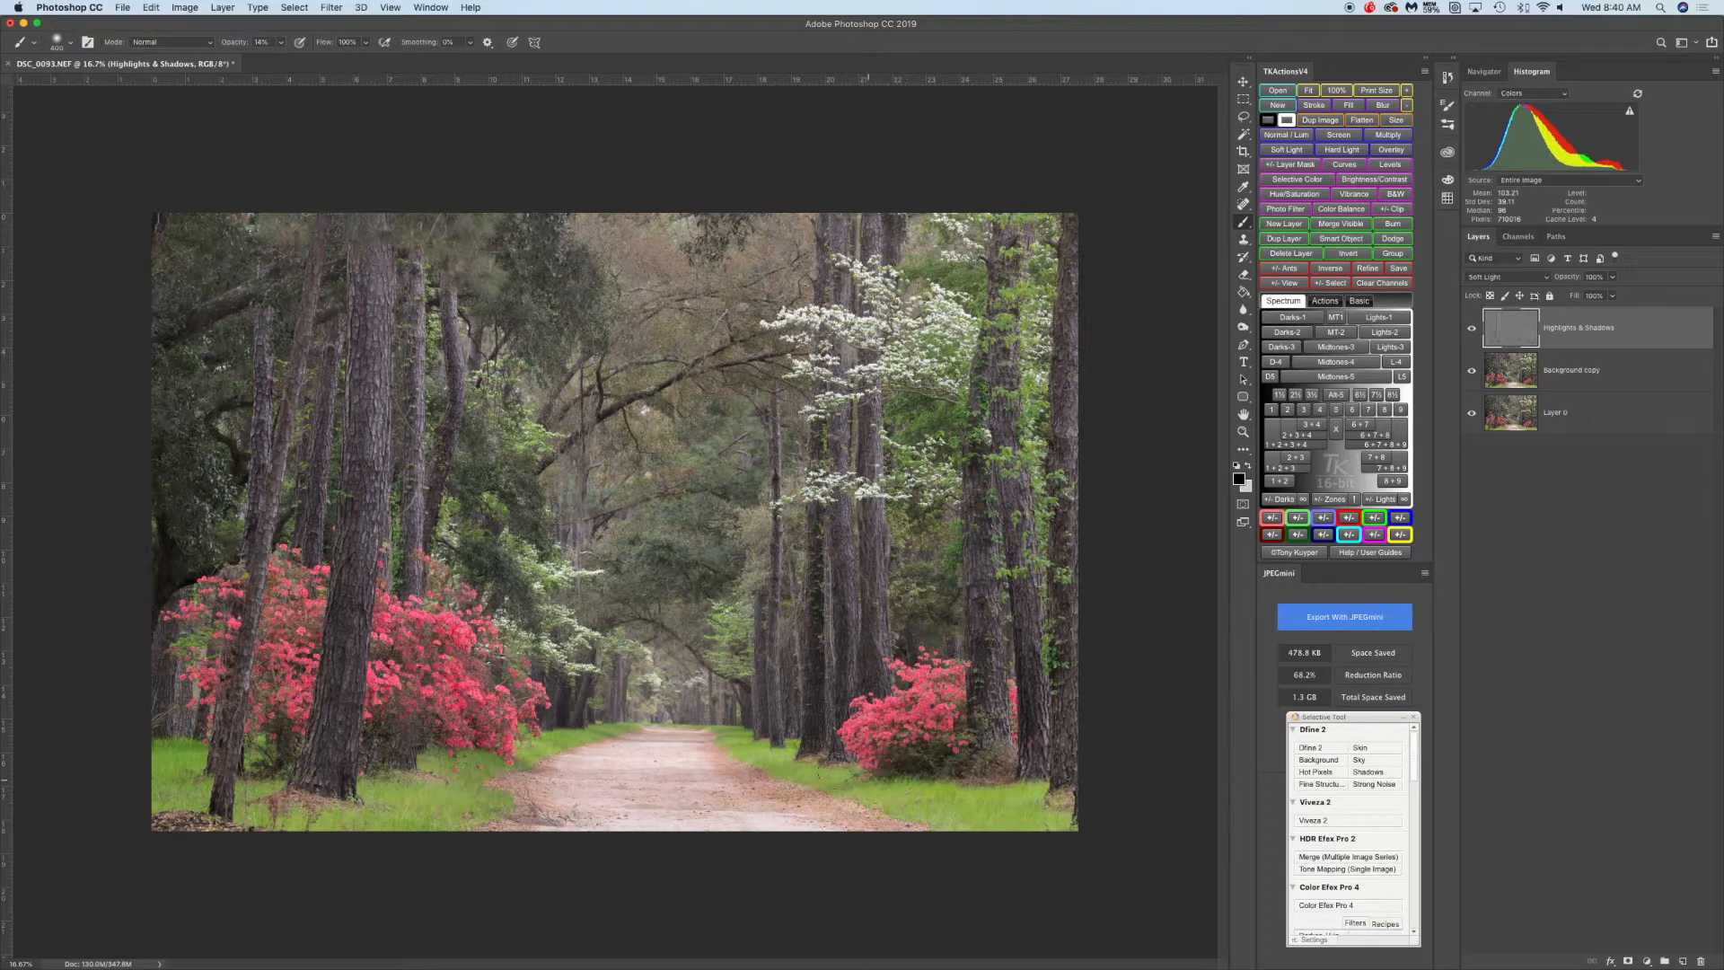
{"action": "mouse_move", "coordinate": [404, 768]}
{"action": "left_mouse_down"}
{"action": "mouse_move", "coordinate": [383, 775]}
{"action": "mouse_move", "coordinate": [463, 759]}
{"action": "mouse_move", "coordinate": [409, 765]}
{"action": "left_mouse_up"}
{"action": "left_click_drag", "start_coordinate": [233, 750], "coordinate": [258, 776]}
{"action": "left_click_drag", "start_coordinate": [805, 767], "coordinate": [830, 756]}
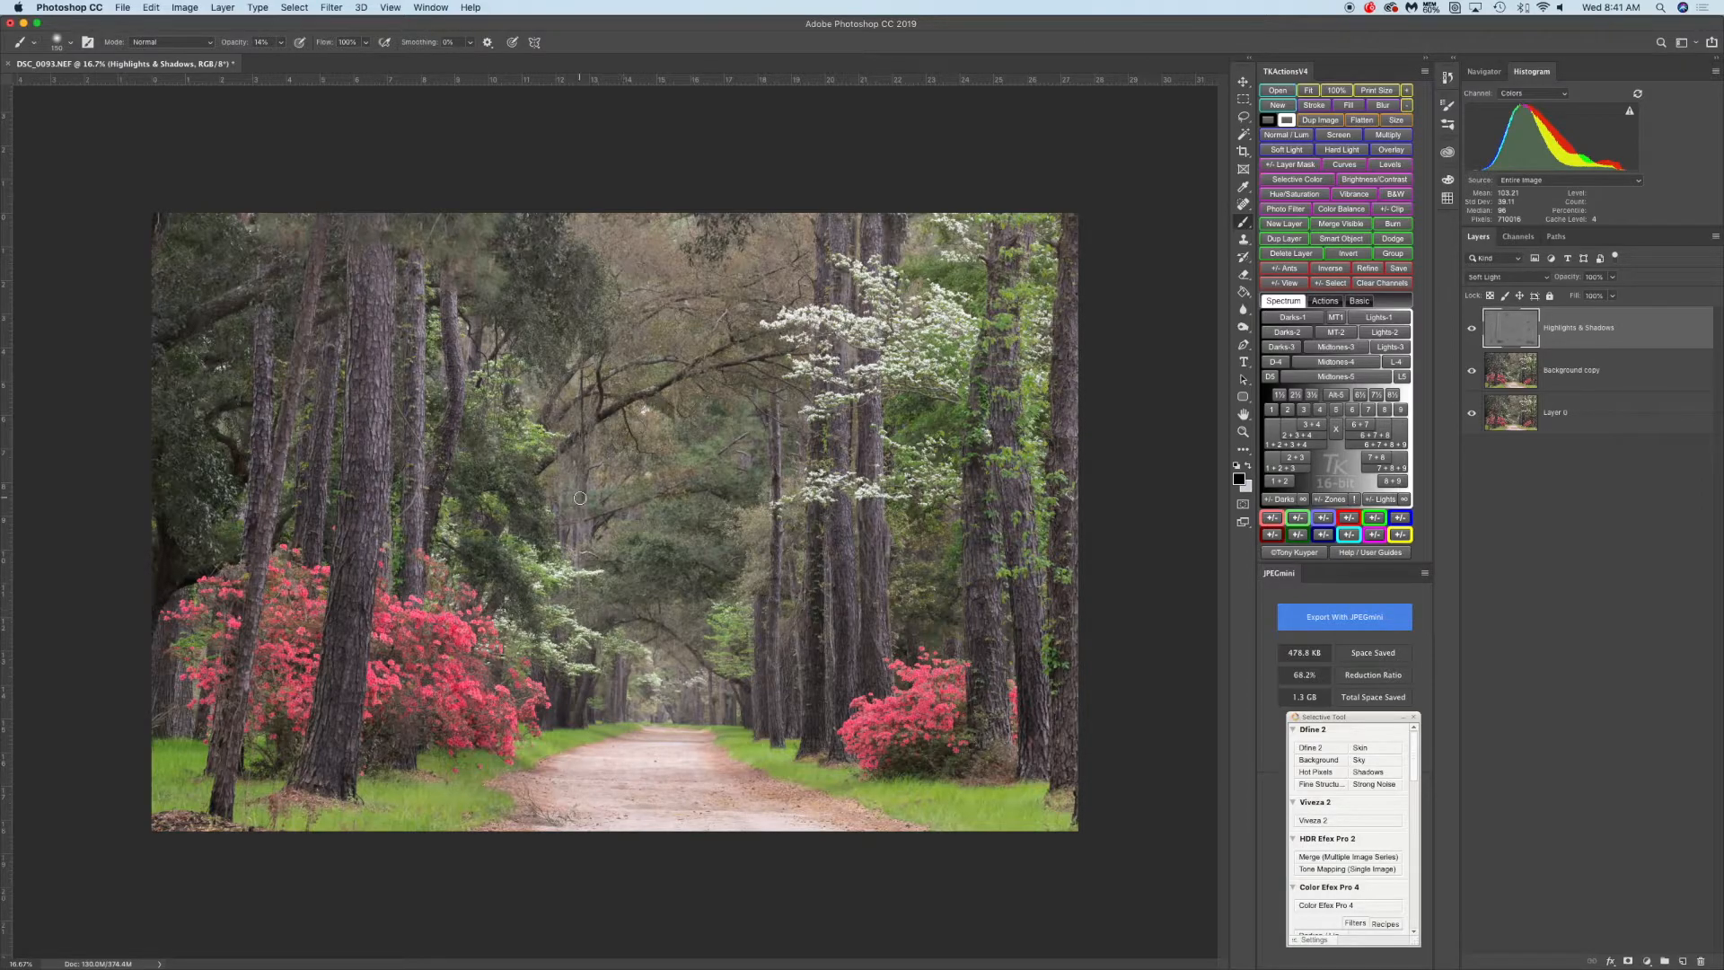
{"action": "left_click_drag", "start_coordinate": [552, 443], "coordinate": [527, 503]}
{"action": "left_click", "coordinate": [280, 44]}
{"action": "left_click", "coordinate": [517, 598]}
Toggle the Highlights & Shadows layer's visibility repeatedly to compare the dodge and burn result
{"action": "left_click", "coordinate": [1474, 330]}
{"action": "left_click", "coordinate": [1472, 331]}
{"action": "left_click", "coordinate": [1473, 331]}
{"action": "left_click", "coordinate": [1473, 332]}
{"action": "left_click", "coordinate": [1473, 331]}
{"action": "left_click", "coordinate": [1473, 331]}
{"action": "left_click", "coordinate": [1473, 331]}
{"action": "left_click", "coordinate": [1473, 332]}
{"action": "left_click", "coordinate": [1473, 331]}
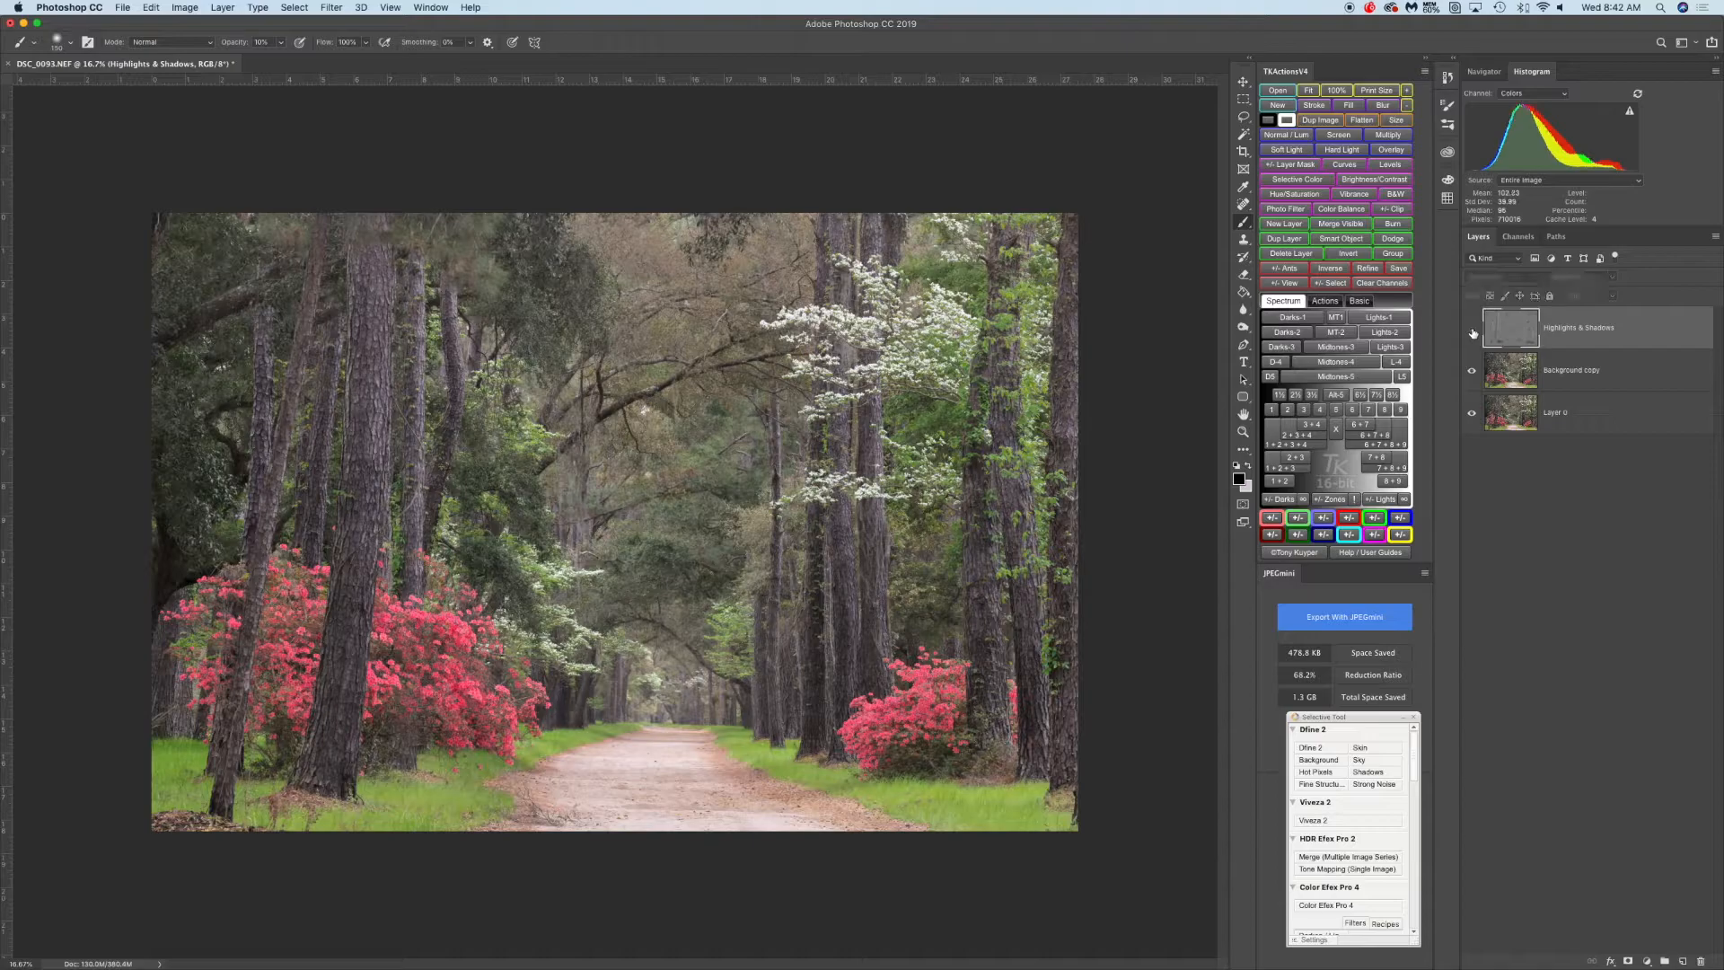
{"action": "left_click", "coordinate": [1473, 331]}
{"action": "left_click", "coordinate": [1472, 332]}
{"action": "left_click", "coordinate": [1473, 331]}
{"action": "left_click", "coordinate": [1473, 332]}
{"action": "left_click", "coordinate": [1473, 331]}
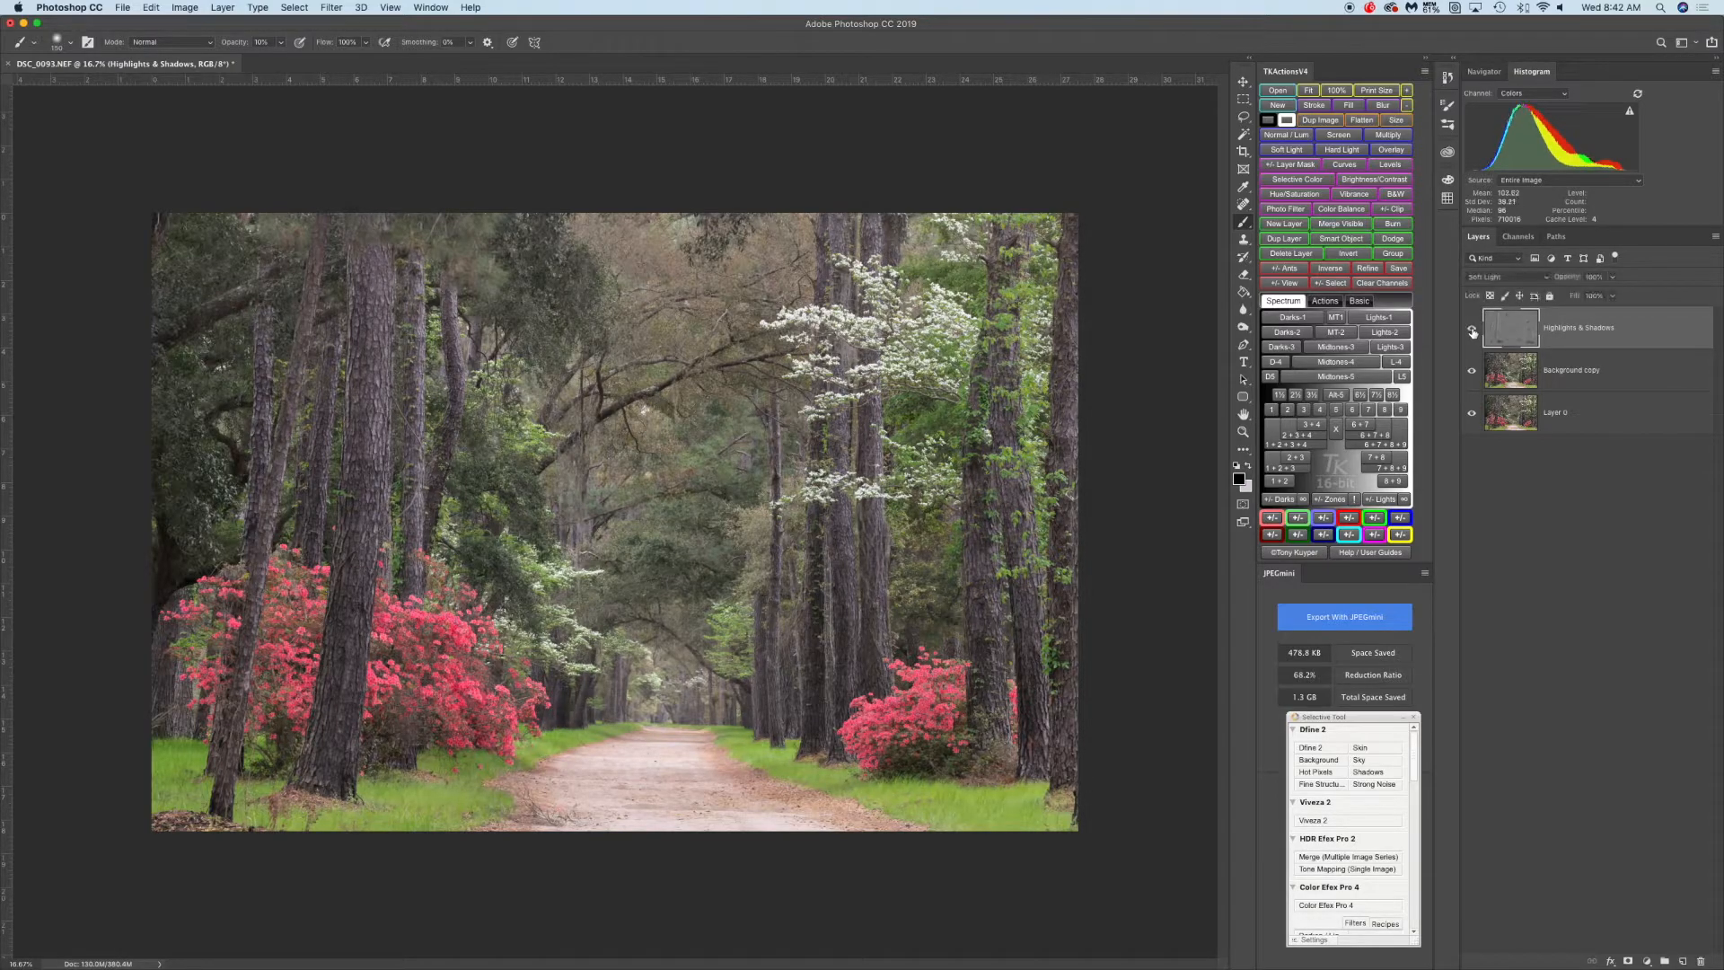
Switch the Highlights & Shadows layer off and on several times to review the burn effect
{"action": "left_click", "coordinate": [1473, 331]}
{"action": "left_click", "coordinate": [1473, 331]}
{"action": "left_click", "coordinate": [1473, 331]}
{"action": "left_click", "coordinate": [1473, 332]}
{"action": "left_click", "coordinate": [1472, 331]}
{"action": "left_click", "coordinate": [1472, 331]}
{"action": "left_click", "coordinate": [1472, 331]}
{"action": "left_click", "coordinate": [1473, 331]}
Paint additional dark strokes over the grass beside the right azalea and along the lower-left edge, resizing the brush as needed
{"action": "mouse_move", "coordinate": [948, 701]}
{"action": "left_mouse_down"}
{"action": "mouse_move", "coordinate": [860, 752]}
{"action": "mouse_move", "coordinate": [954, 733]}
{"action": "mouse_move", "coordinate": [863, 739]}
{"action": "mouse_move", "coordinate": [928, 725]}
{"action": "mouse_move", "coordinate": [833, 623]}
{"action": "mouse_move", "coordinate": [785, 366]}
{"action": "mouse_move", "coordinate": [922, 188]}
{"action": "mouse_move", "coordinate": [1058, 180]}
{"action": "mouse_move", "coordinate": [1138, 302]}
{"action": "mouse_move", "coordinate": [1089, 419]}
{"action": "mouse_move", "coordinate": [1057, 423]}
{"action": "mouse_move", "coordinate": [997, 717]}
{"action": "mouse_move", "coordinate": [896, 782]}
{"action": "mouse_move", "coordinate": [869, 768]}
{"action": "mouse_move", "coordinate": [950, 763]}
{"action": "mouse_move", "coordinate": [875, 781]}
{"action": "mouse_move", "coordinate": [928, 783]}
{"action": "left_mouse_up"}
{"action": "mouse_move", "coordinate": [895, 797]}
{"action": "left_mouse_down"}
{"action": "mouse_move", "coordinate": [945, 784]}
{"action": "mouse_move", "coordinate": [895, 791]}
{"action": "mouse_move", "coordinate": [865, 770]}
{"action": "mouse_move", "coordinate": [940, 759]}
{"action": "mouse_move", "coordinate": [739, 784]}
{"action": "mouse_move", "coordinate": [431, 751]}
{"action": "left_mouse_up"}
{"action": "key", "text": "bracketright"}
{"action": "key", "text": "bracketright"}
{"action": "key", "text": "bracketright"}
{"action": "mouse_move", "coordinate": [385, 735]}
{"action": "left_mouse_down"}
{"action": "mouse_move", "coordinate": [393, 770]}
{"action": "mouse_move", "coordinate": [426, 774]}
{"action": "mouse_move", "coordinate": [372, 771]}
{"action": "mouse_move", "coordinate": [457, 768]}
{"action": "mouse_move", "coordinate": [251, 776]}
{"action": "mouse_move", "coordinate": [184, 760]}
{"action": "mouse_move", "coordinate": [189, 775]}
{"action": "left_mouse_up"}
{"action": "mouse_move", "coordinate": [404, 770]}
{"action": "left_mouse_down"}
{"action": "mouse_move", "coordinate": [476, 763]}
{"action": "mouse_move", "coordinate": [393, 778]}
{"action": "left_mouse_up"}
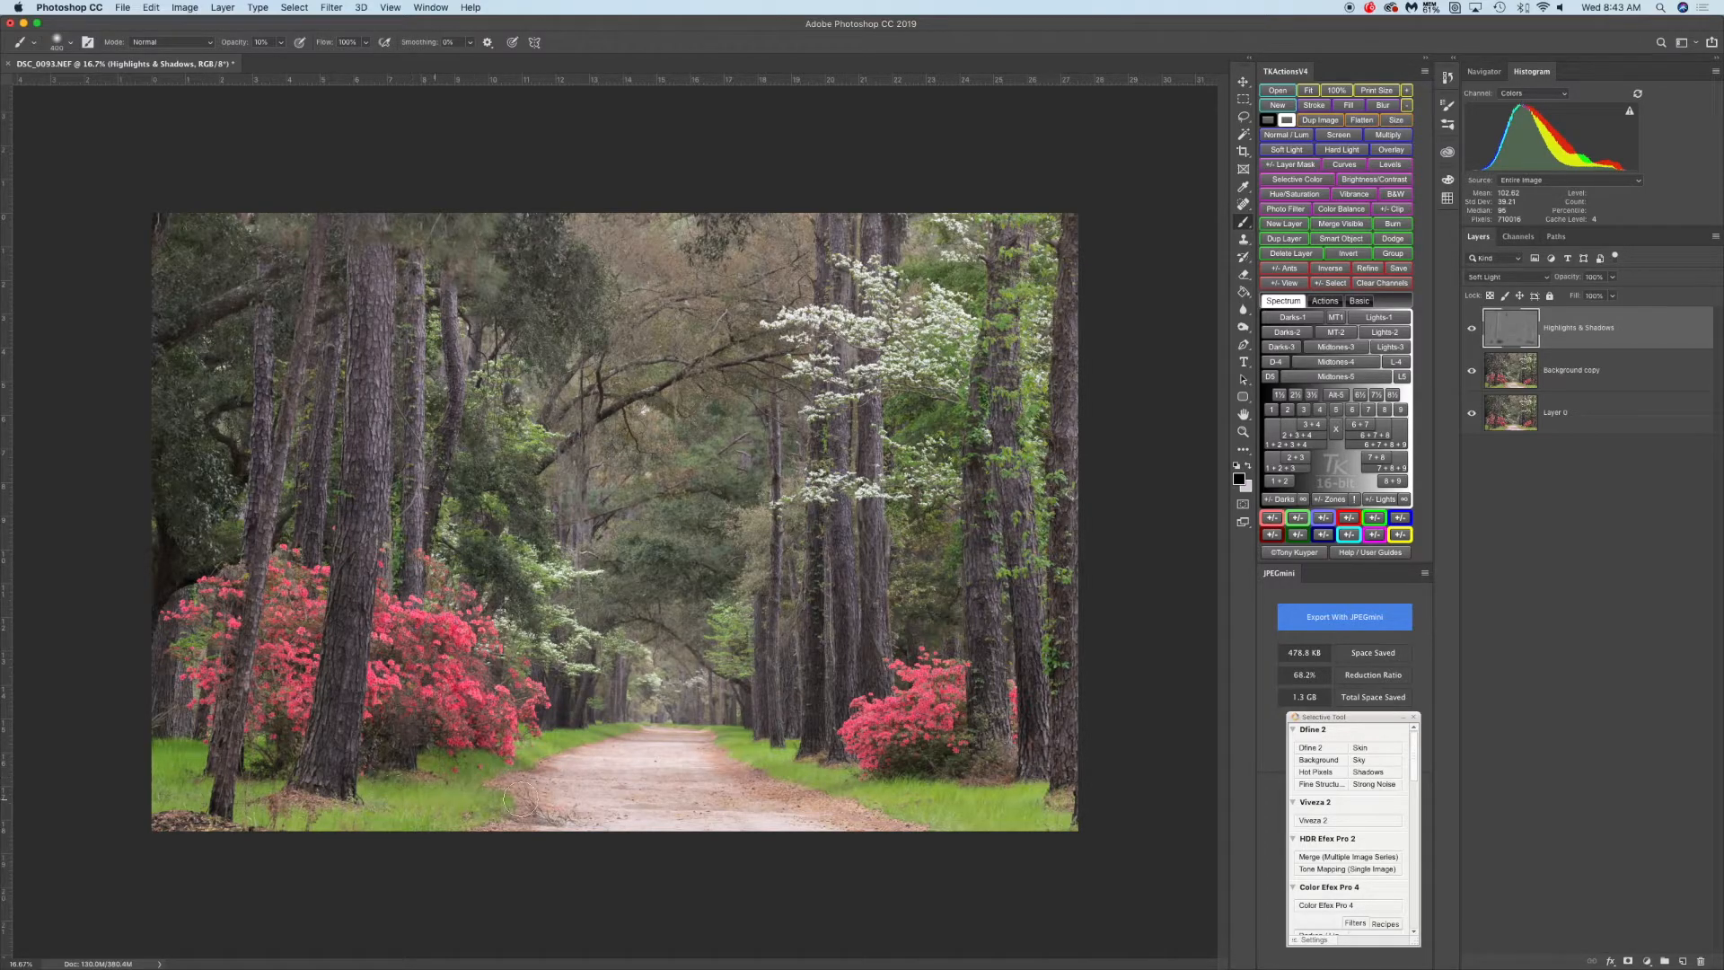
{"action": "key", "text": "bracketleft"}
{"action": "key", "text": "bracketleft"}
{"action": "key", "text": "bracketleft"}
{"action": "key", "text": "bracketleft"}
{"action": "key", "text": "bracketright"}
{"action": "key", "text": "bracketright"}
{"action": "key", "text": "bracketright"}
{"action": "key", "text": "bracketright"}
{"action": "key", "text": "bracketright"}
{"action": "key", "text": "bracketright"}
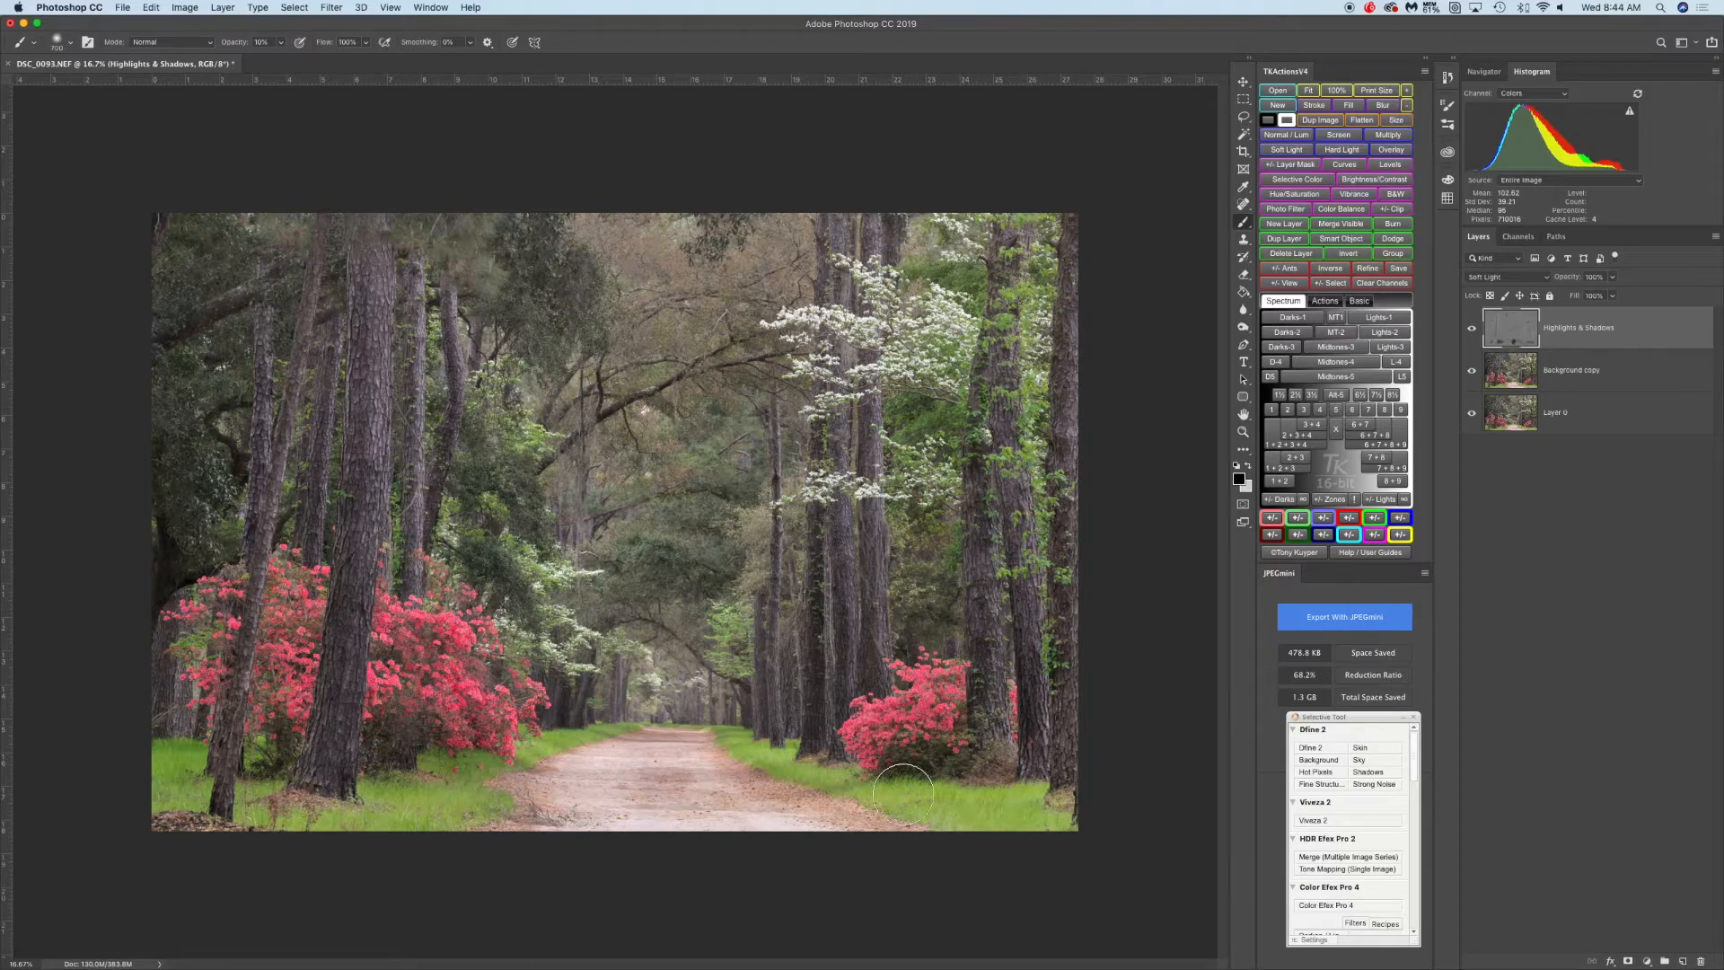
{"action": "left_click", "coordinate": [899, 805]}
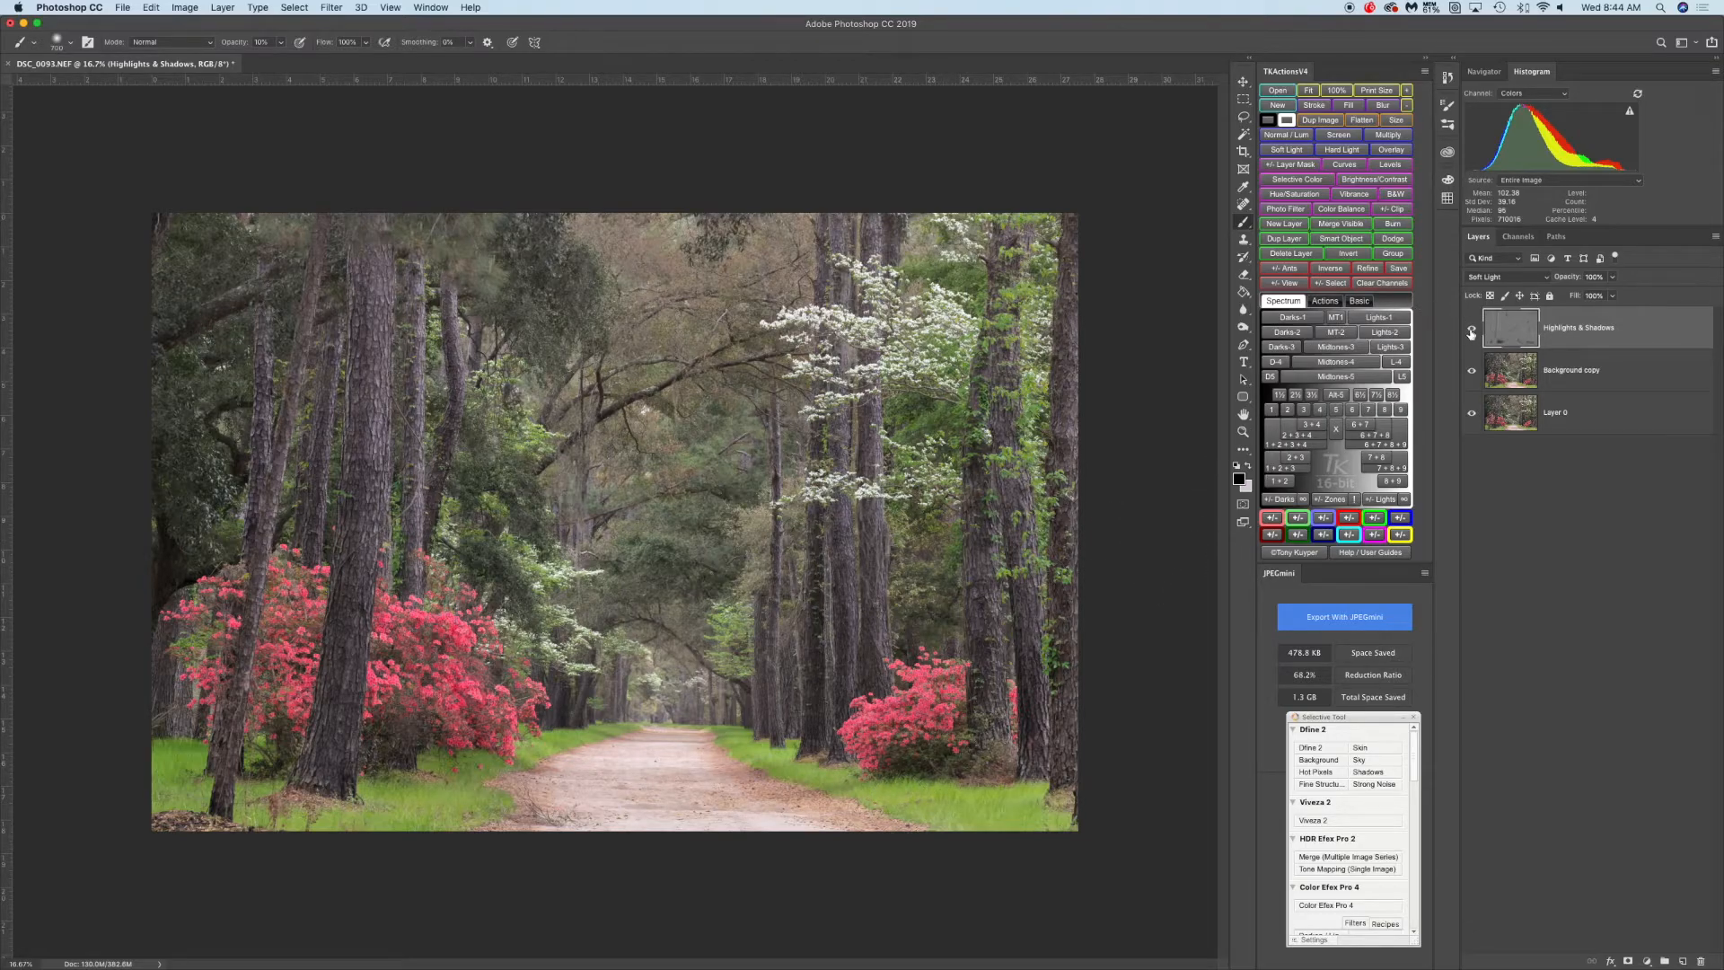
Hide and show the Highlights & Shadows layer again to check the added darkening
{"action": "left_click", "coordinate": [1472, 330]}
{"action": "left_click", "coordinate": [1472, 331]}
{"action": "left_click", "coordinate": [1473, 331]}
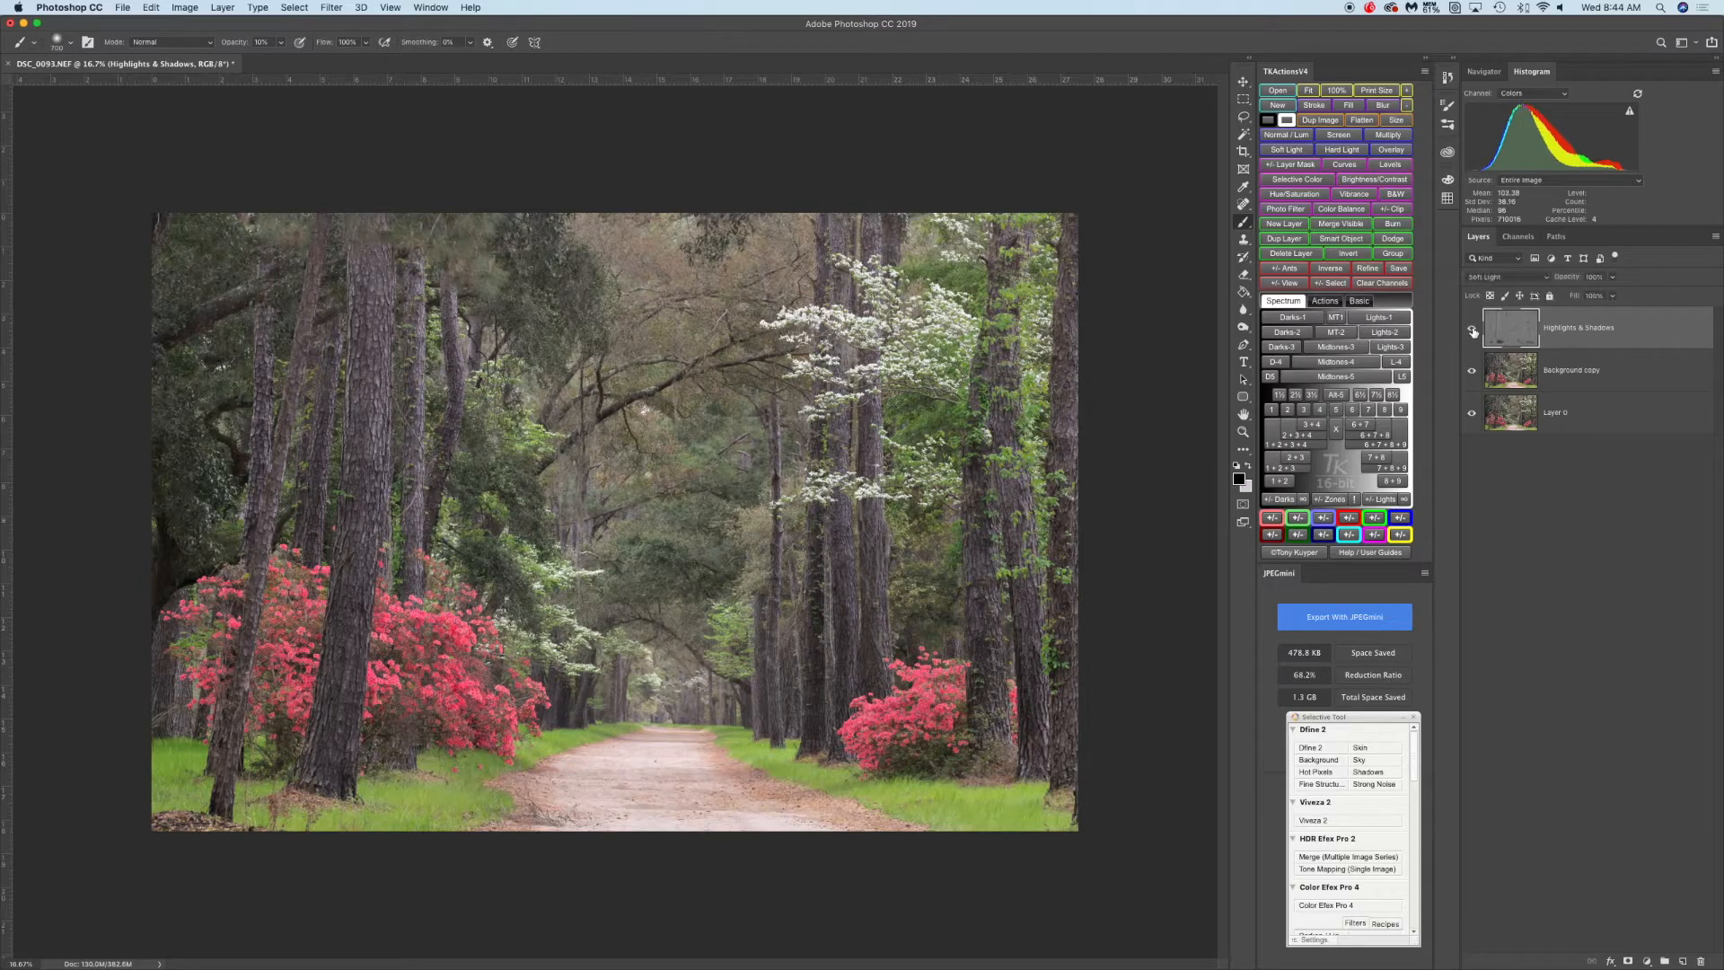
{"action": "left_click", "coordinate": [1472, 331]}
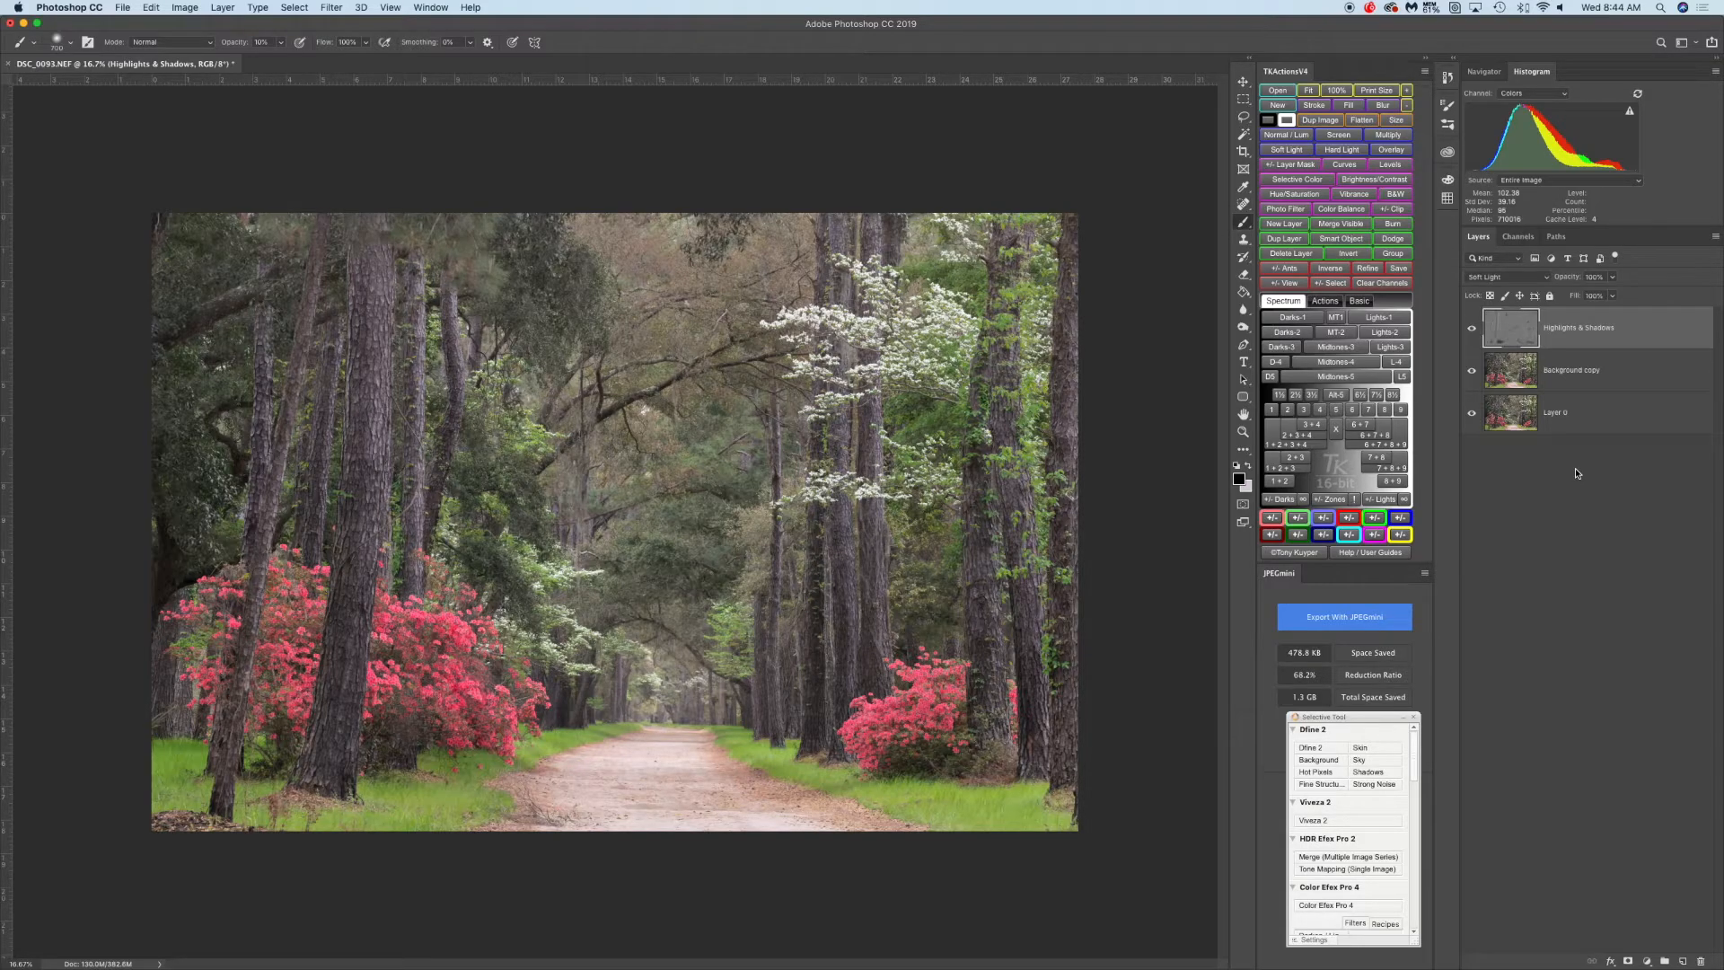
Stamp all visible layers into a new merged layer at the top of the stack
{"action": "key", "text": "super+alt+shift+e"}
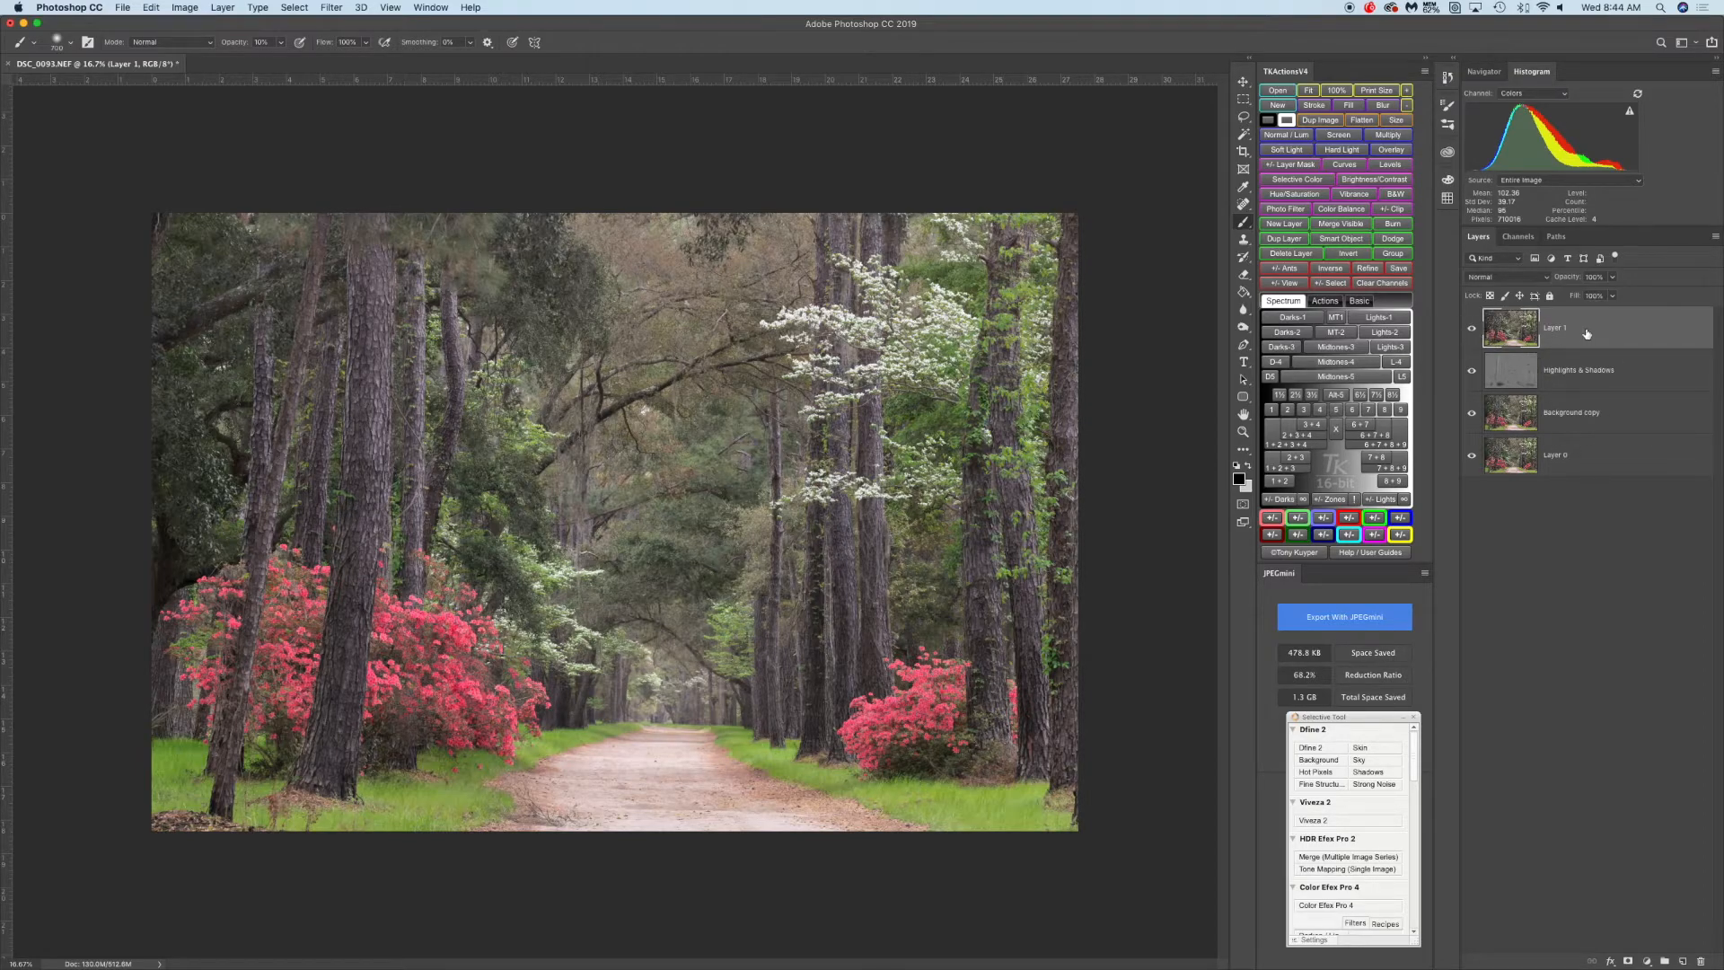
{"action": "left_click", "coordinate": [1248, 466]}
{"action": "left_click", "coordinate": [1240, 479]}
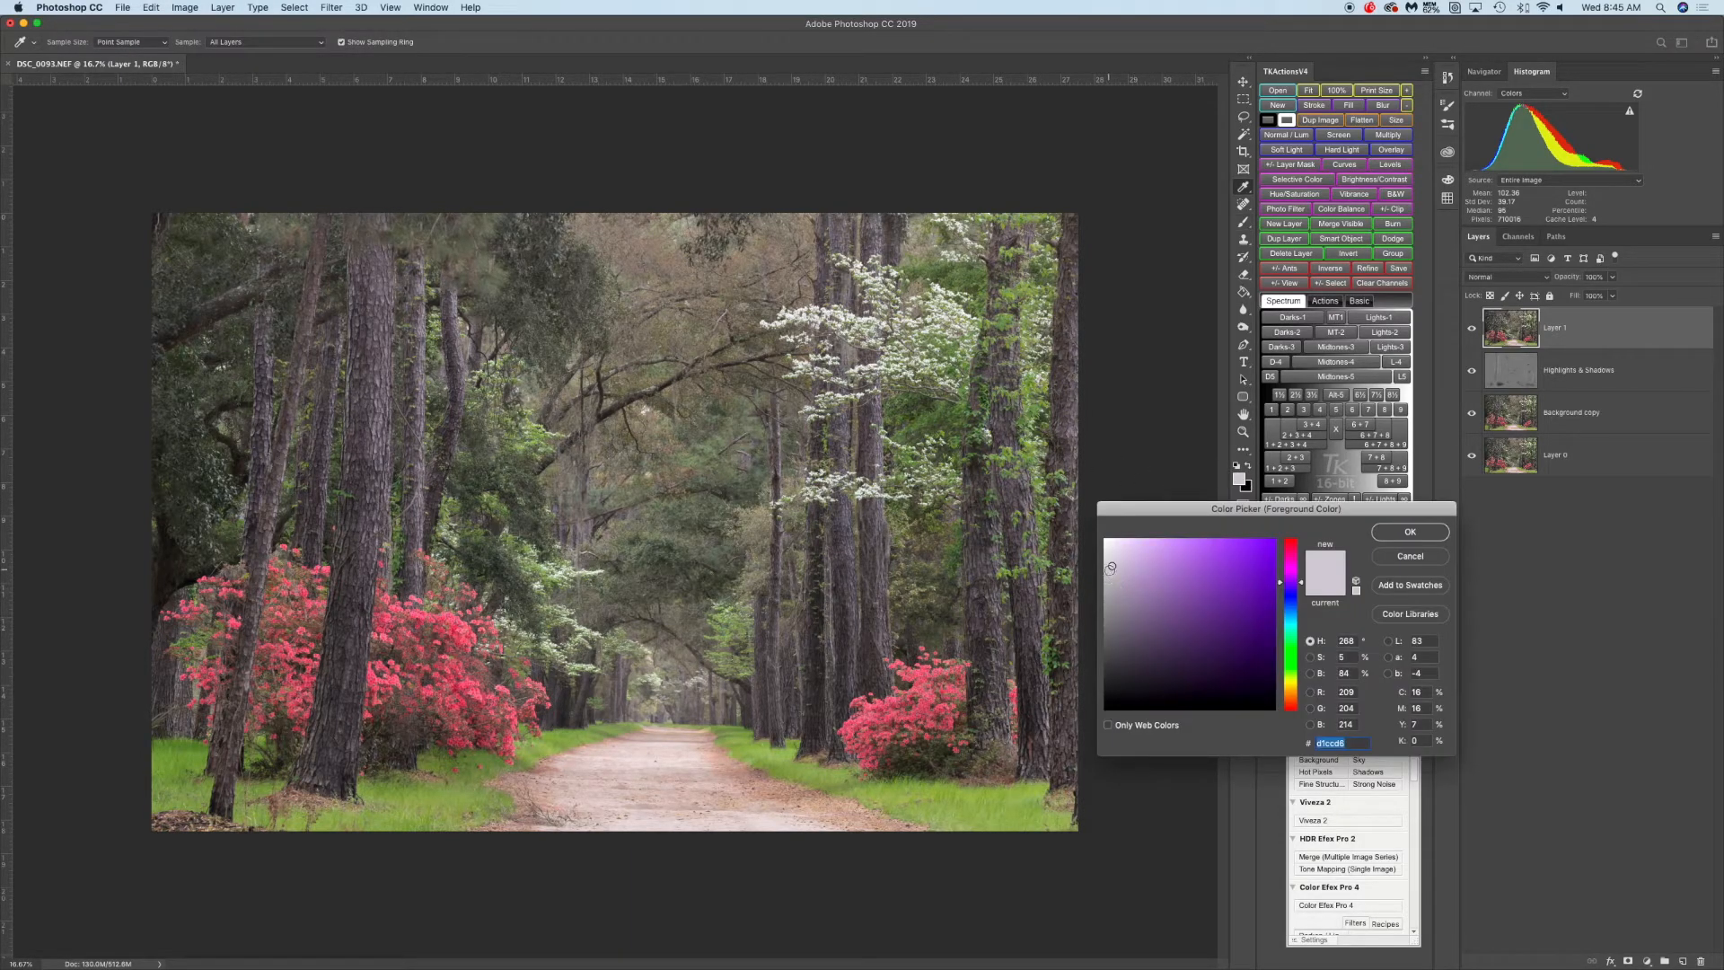
{"action": "left_click", "coordinate": [1397, 557]}
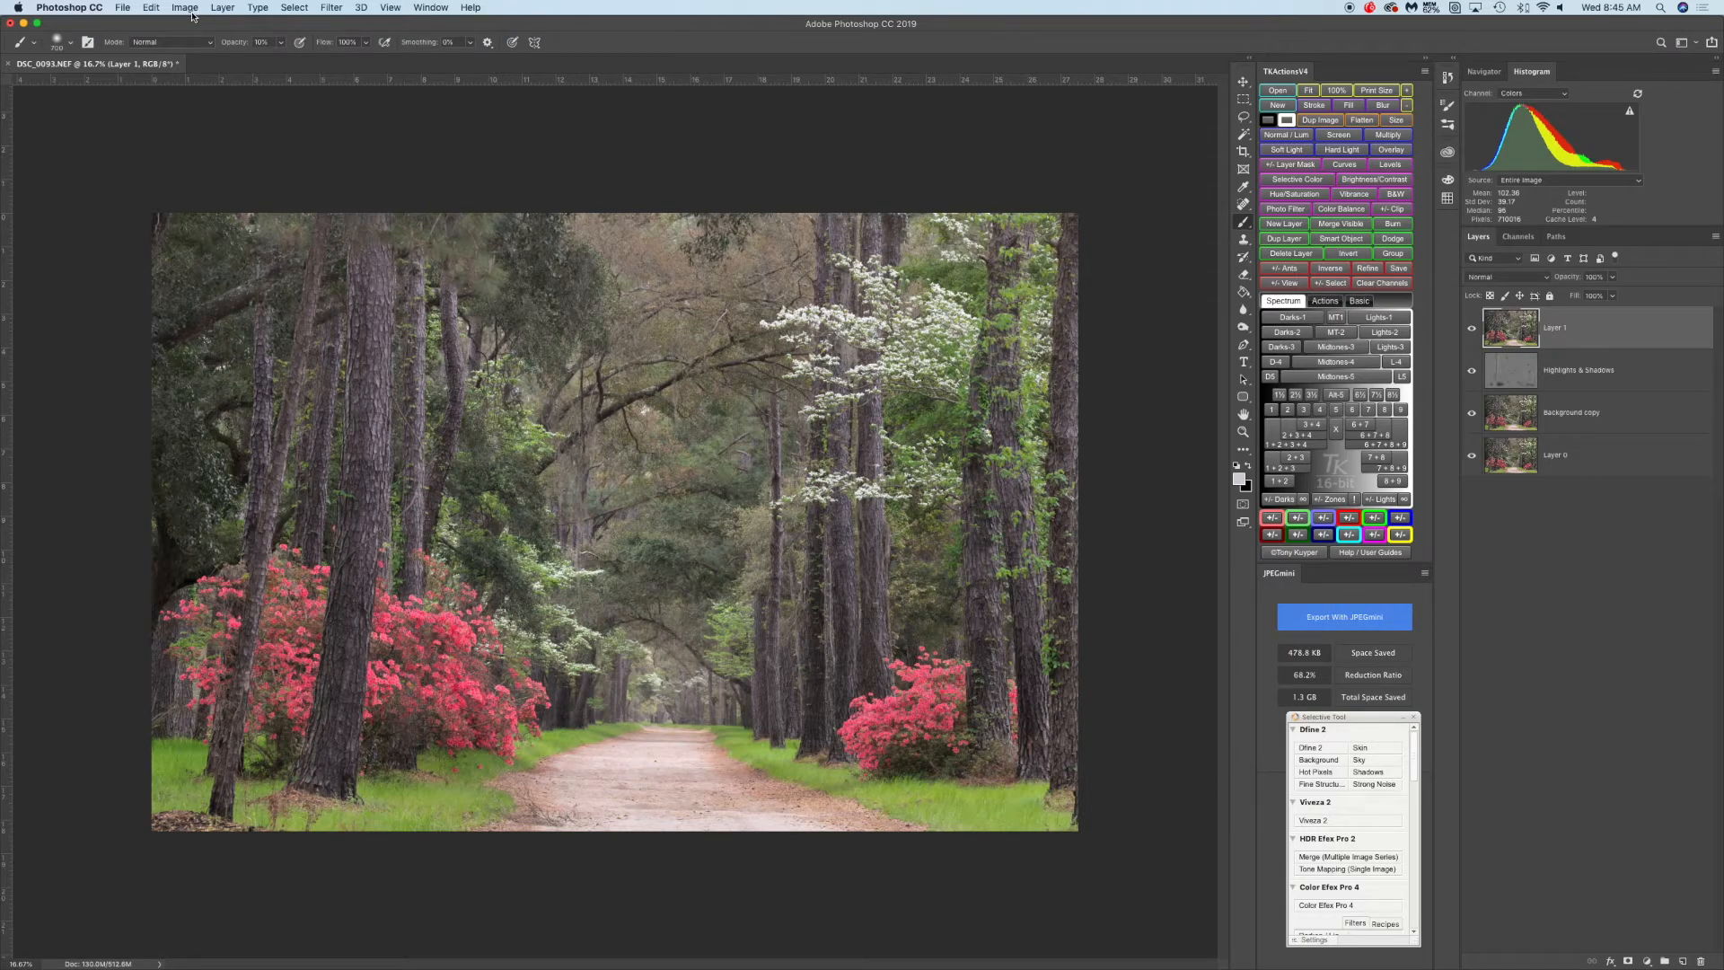
Open the Camera Raw Filter on the stamped layer and show the HSL Saturation sliders
{"action": "left_click", "coordinate": [333, 9]}
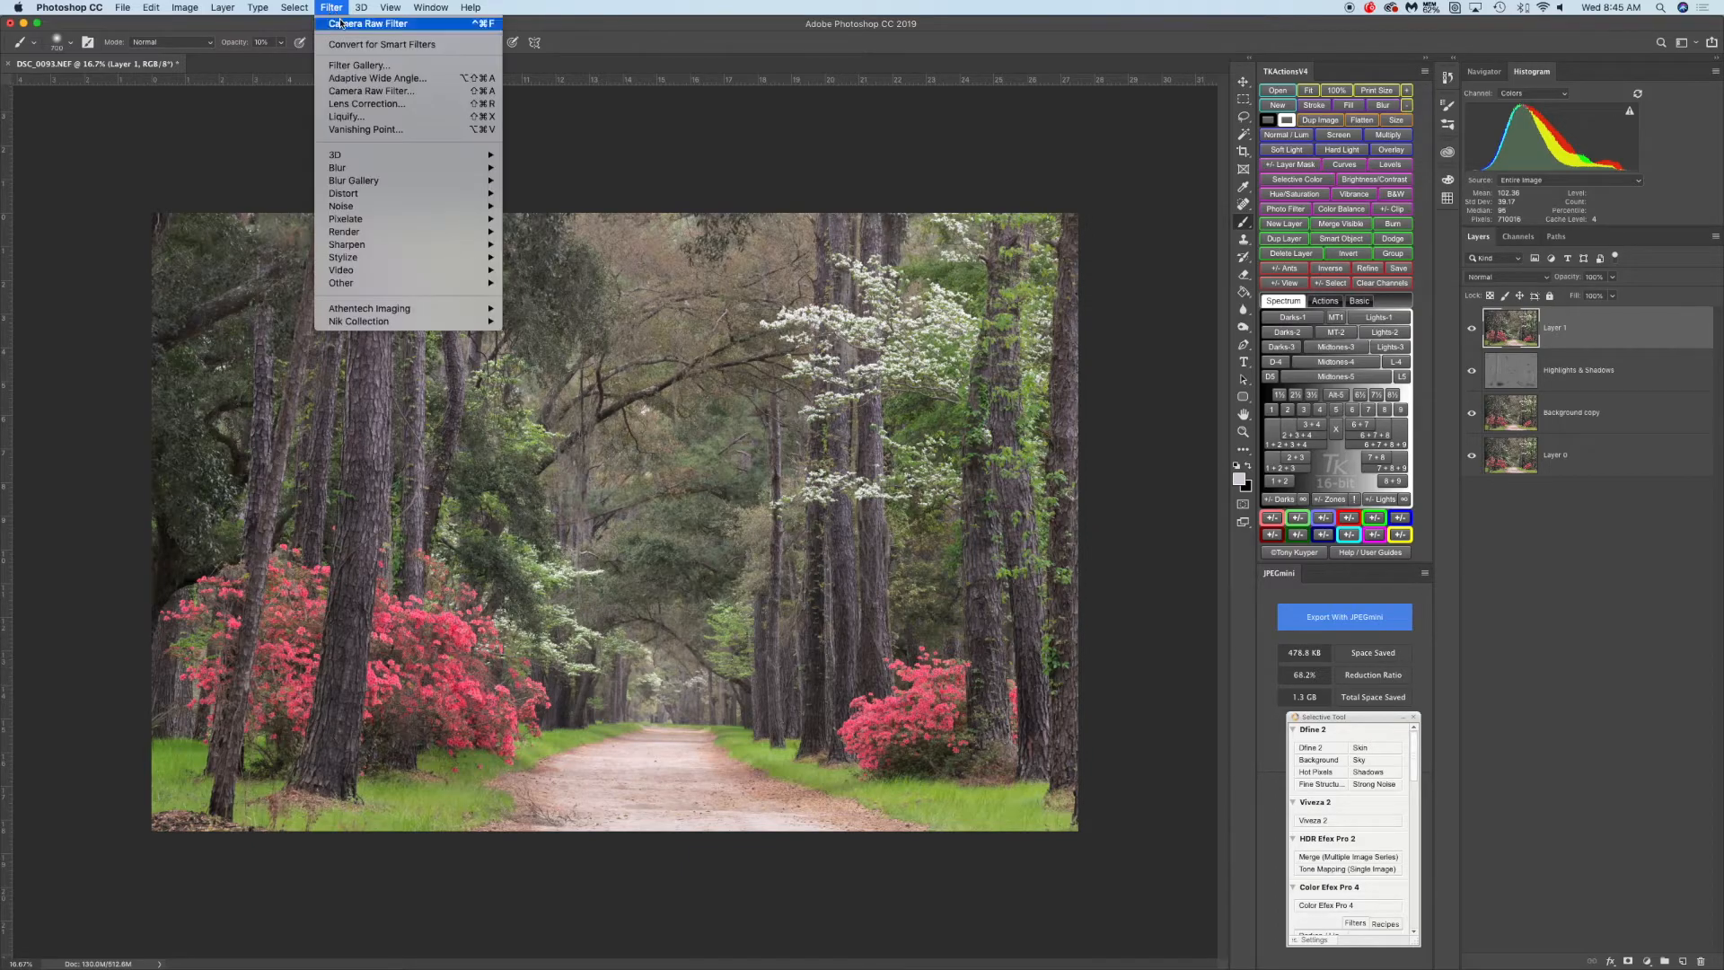
{"action": "left_click", "coordinate": [392, 92]}
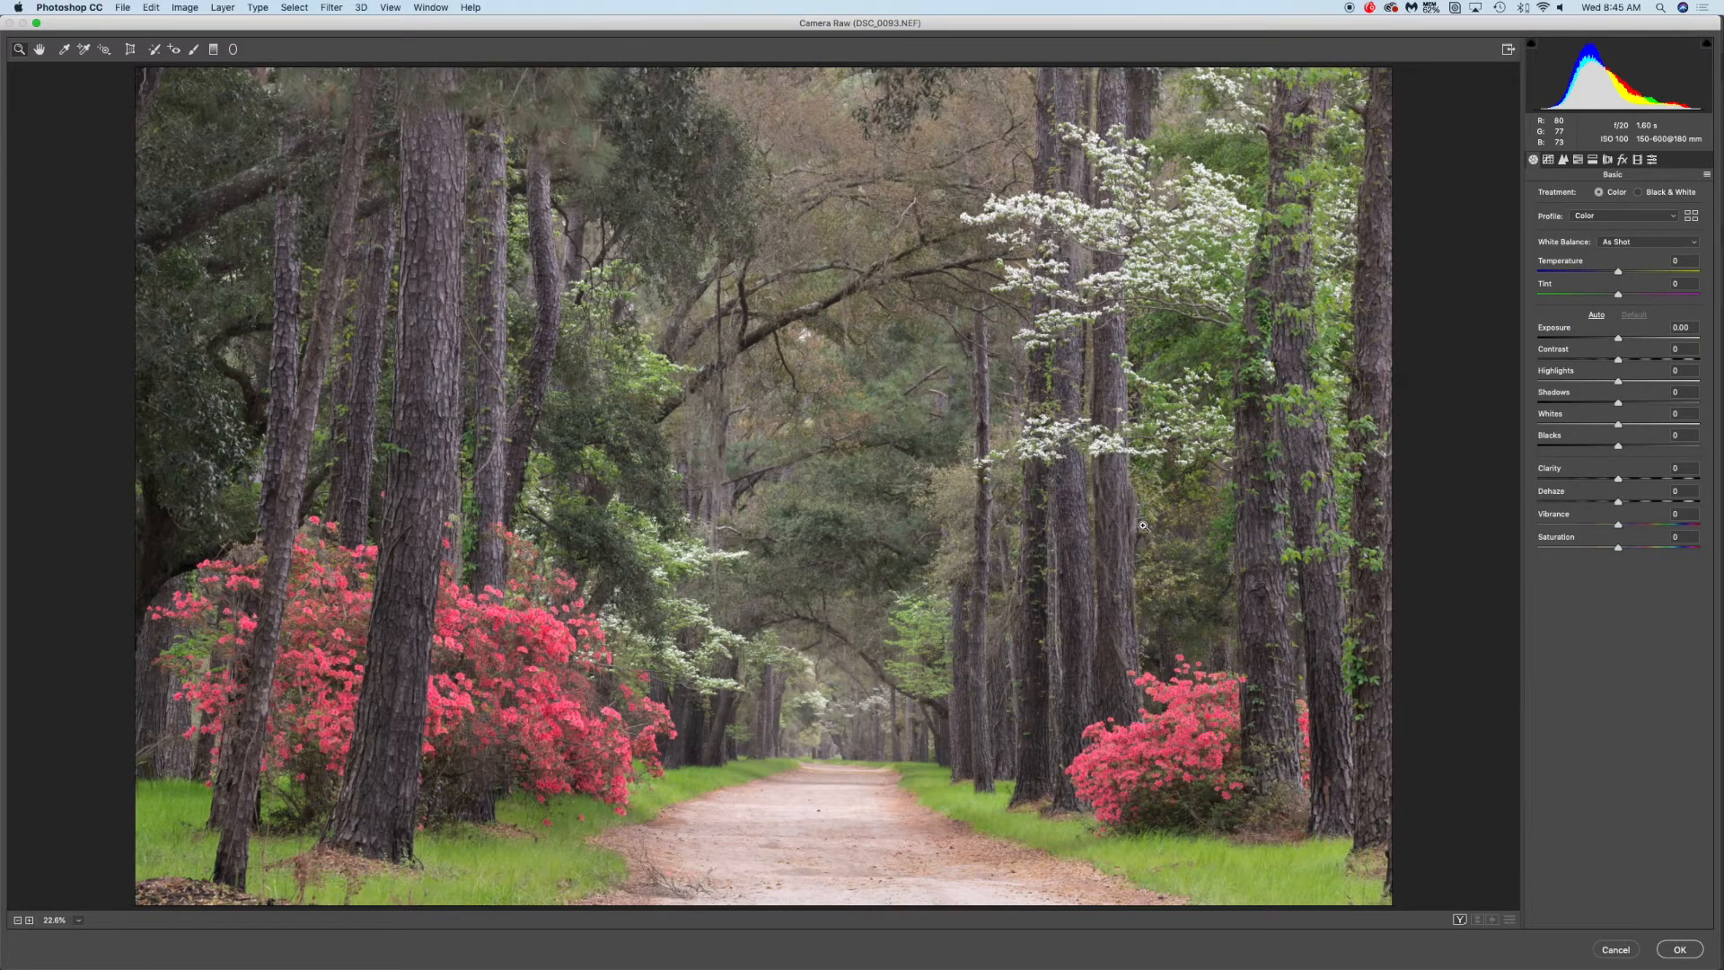
{"action": "left_click", "coordinate": [1578, 160]}
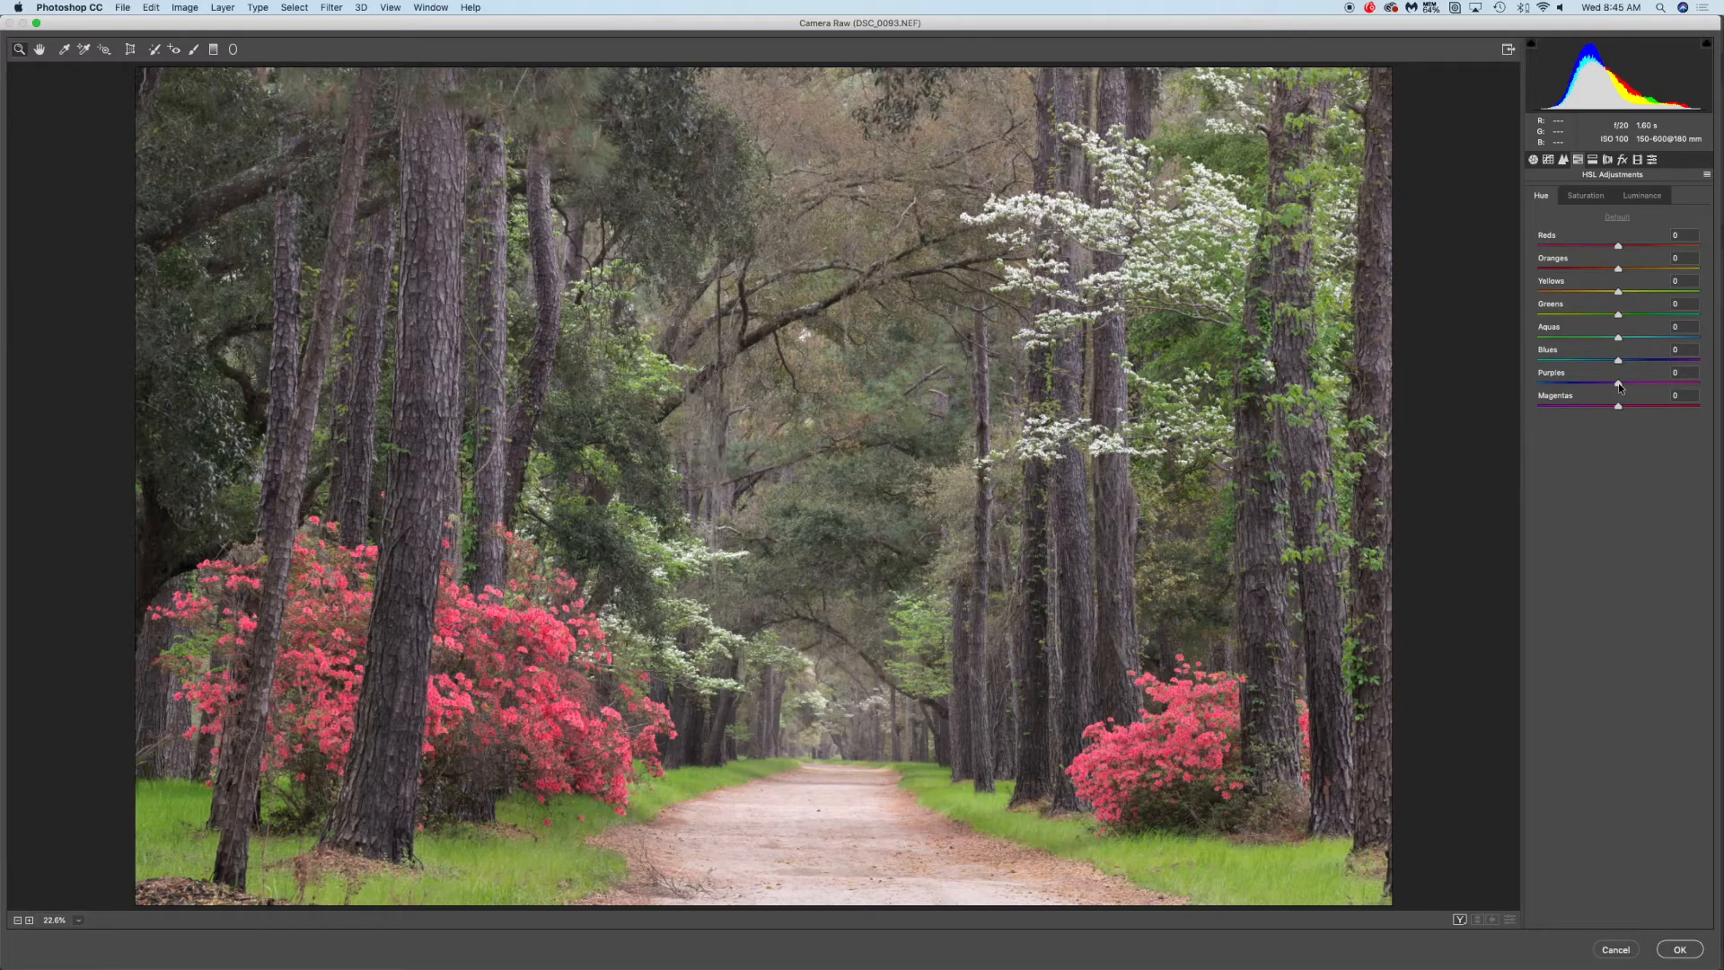
{"action": "left_click", "coordinate": [1585, 199]}
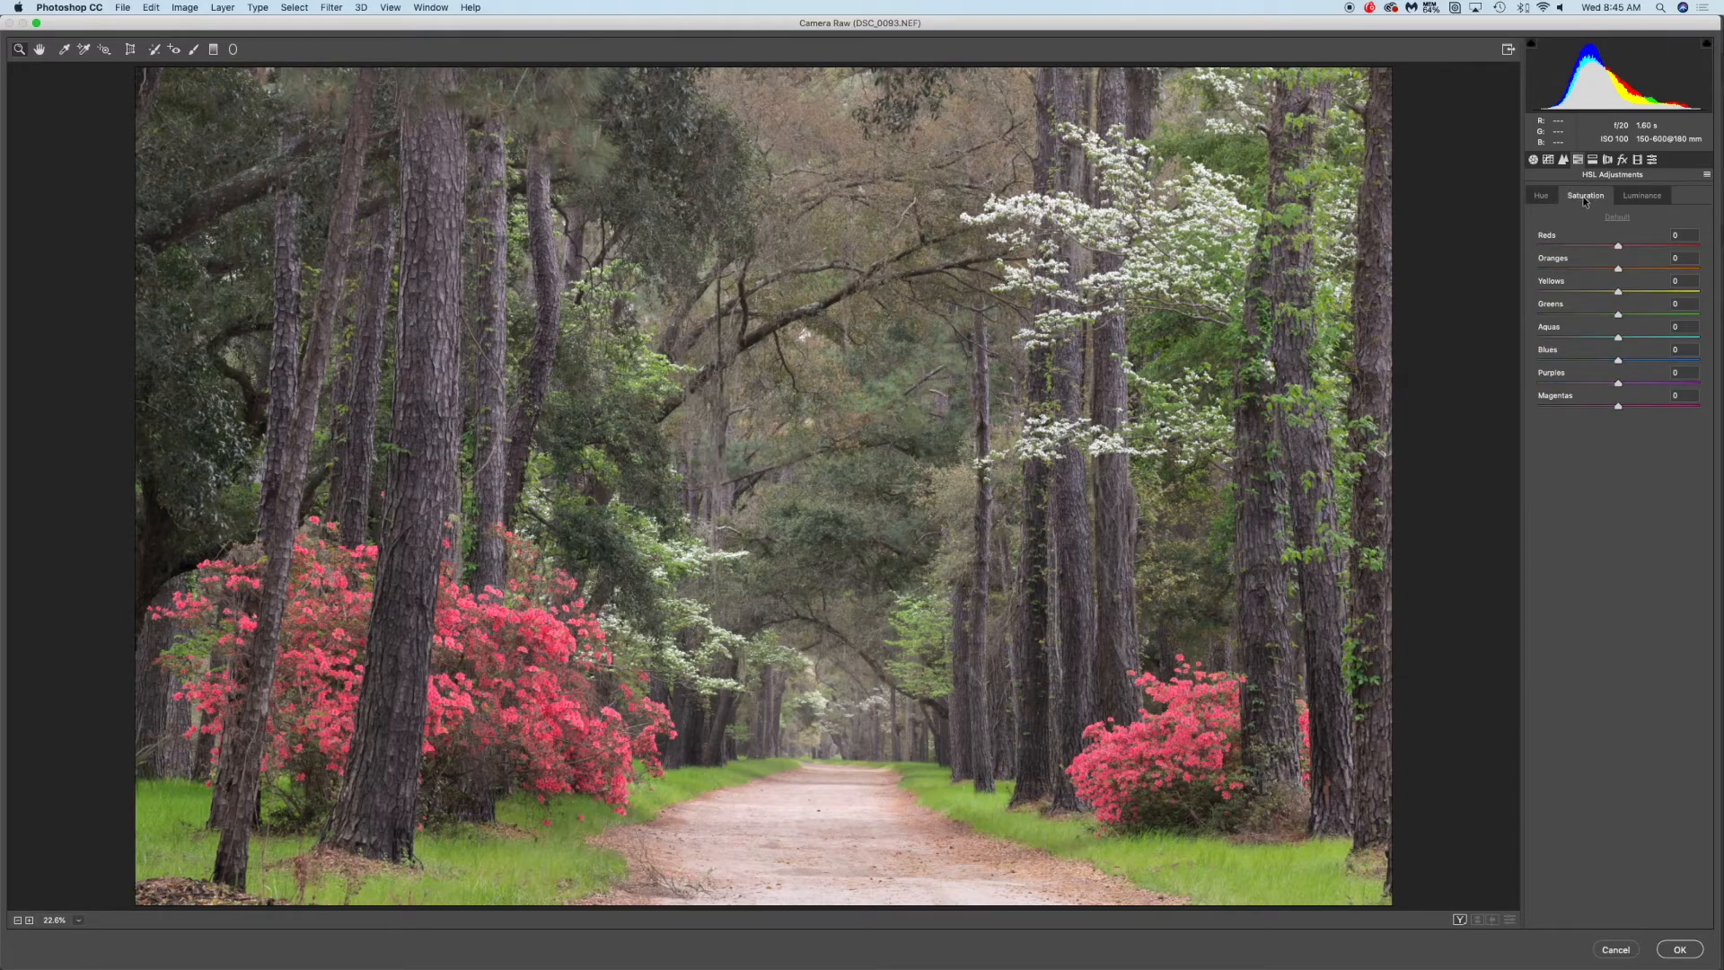
Try the Purples saturation at +100 and -100, then return it to 0
{"action": "left_click_drag", "start_coordinate": [1657, 386], "coordinate": [1707, 387]}
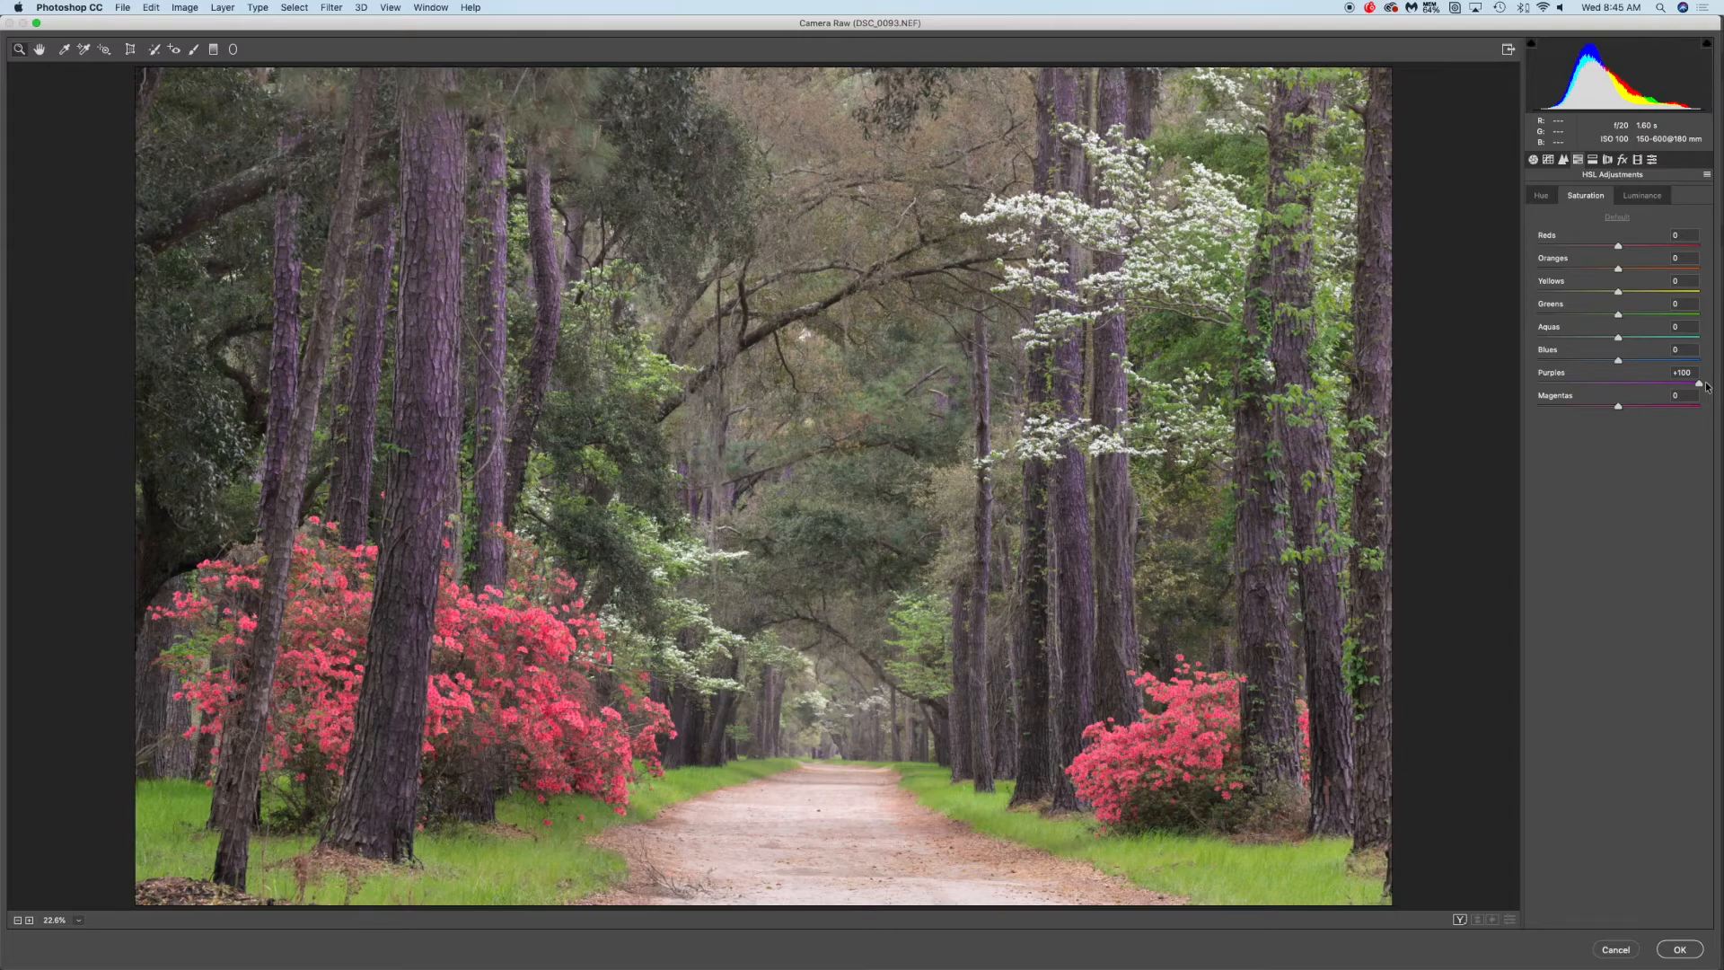
{"action": "left_click_drag", "start_coordinate": [1707, 387], "coordinate": [1707, 387]}
{"action": "left_click_drag", "start_coordinate": [1697, 384], "coordinate": [1509, 385]}
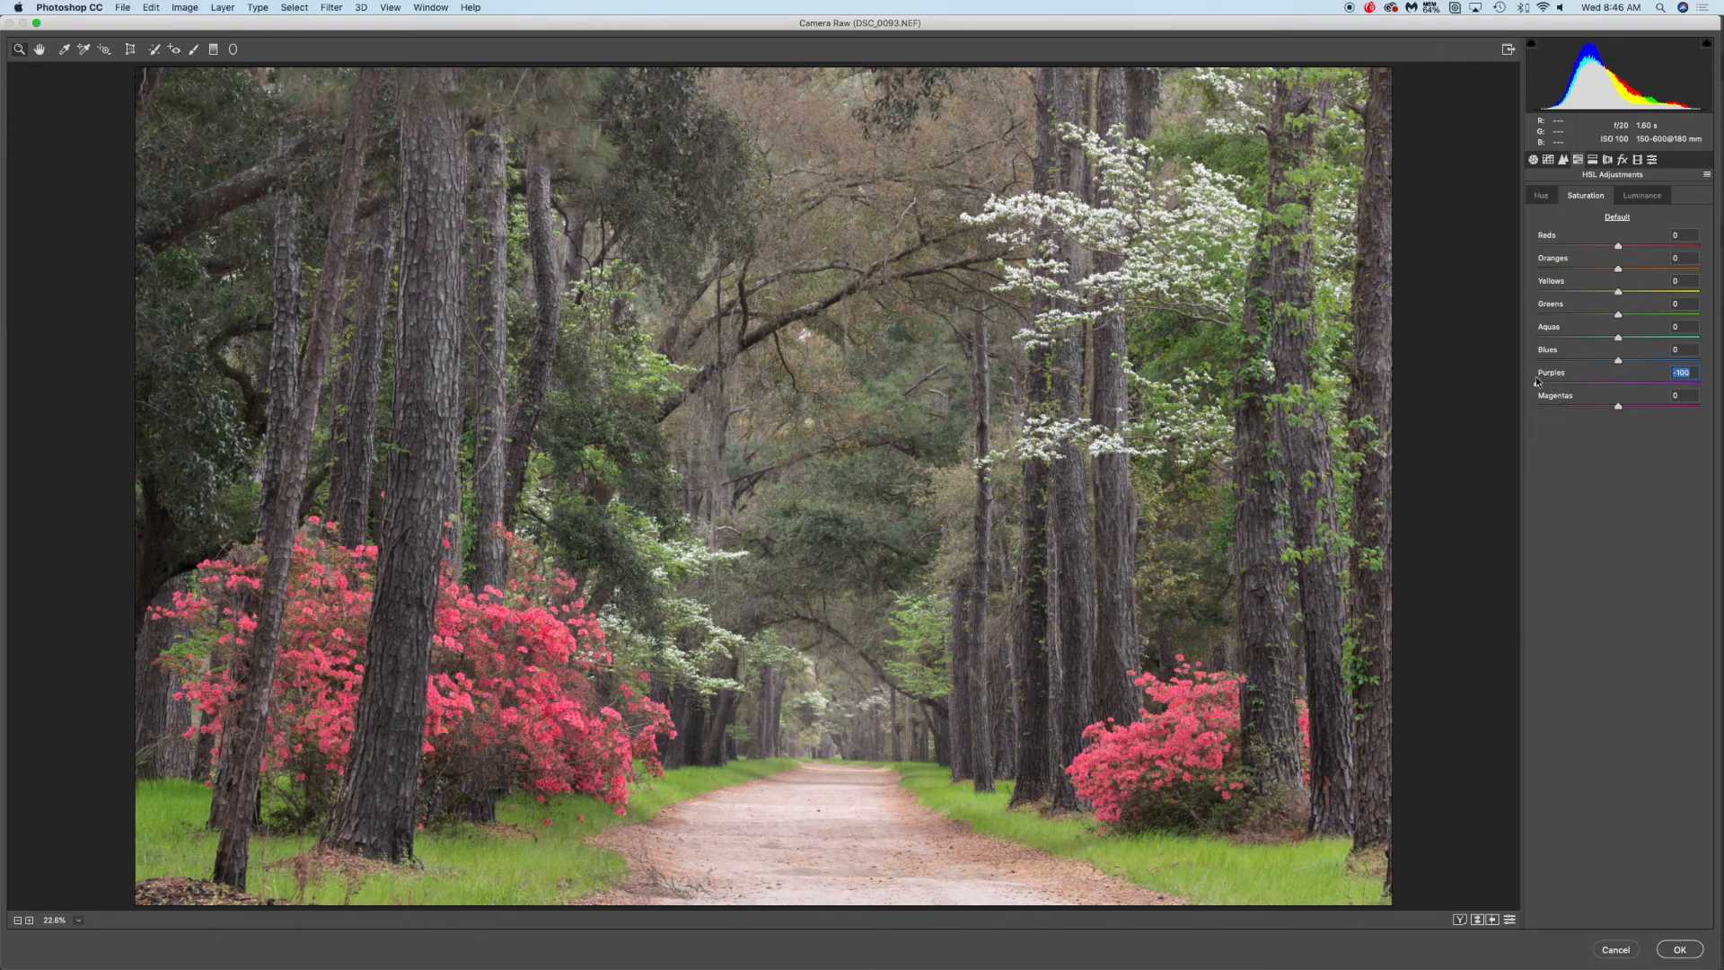
{"action": "left_click_drag", "start_coordinate": [1537, 383], "coordinate": [1621, 386]}
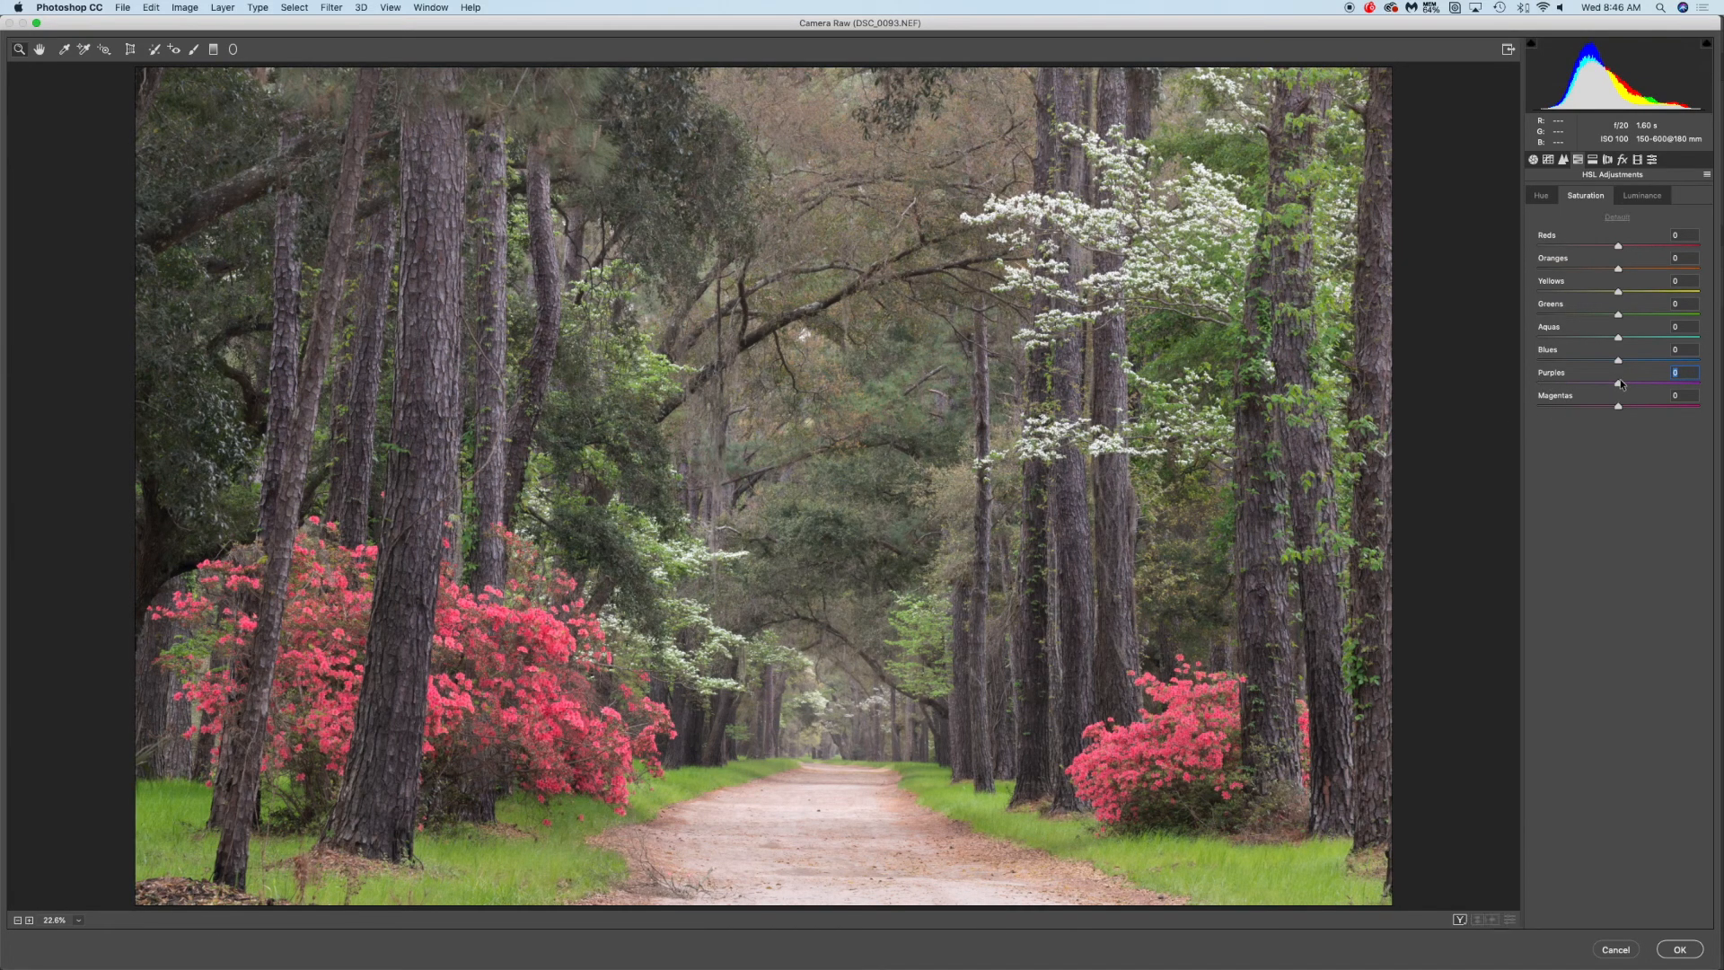